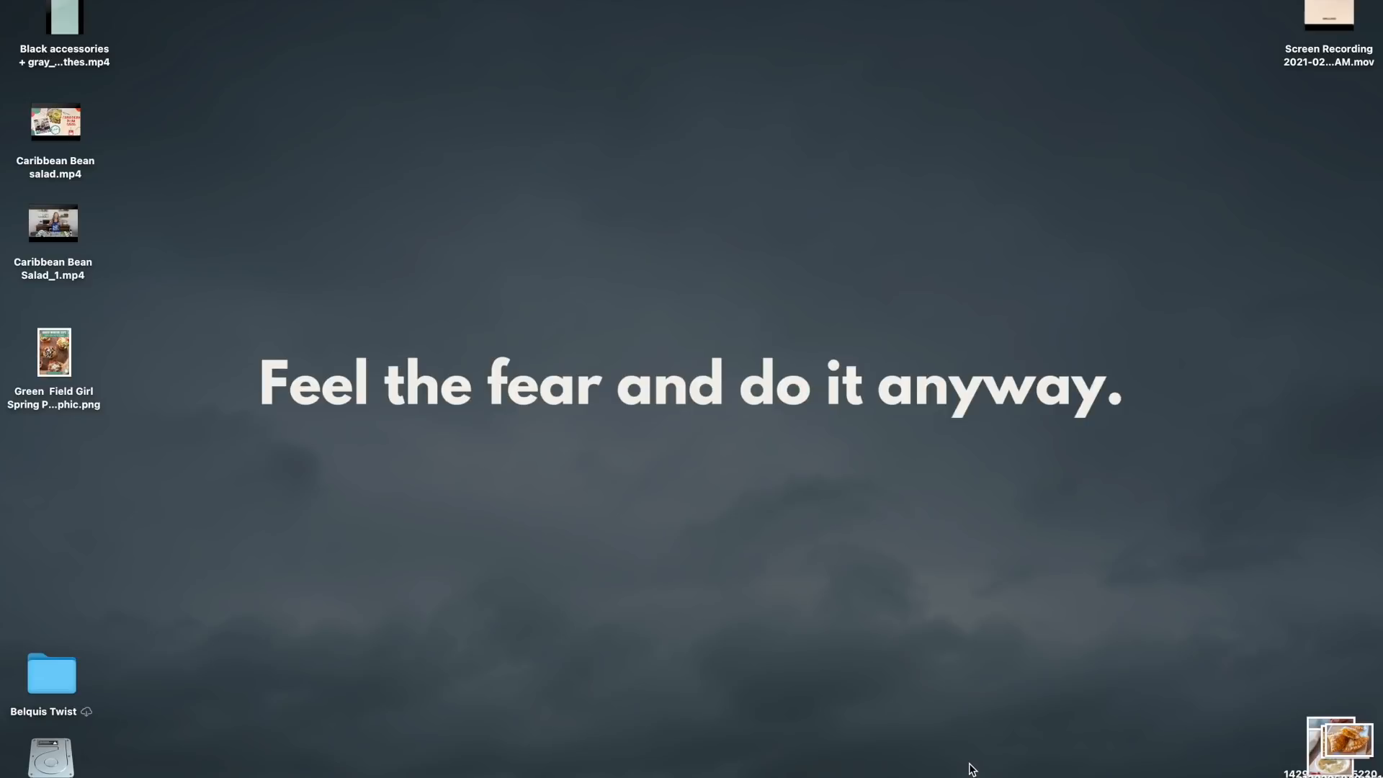
Switch to Canva in Chrome and search for "youtu", choosing the YouTube Intro templates
mouse_move(915, 777)
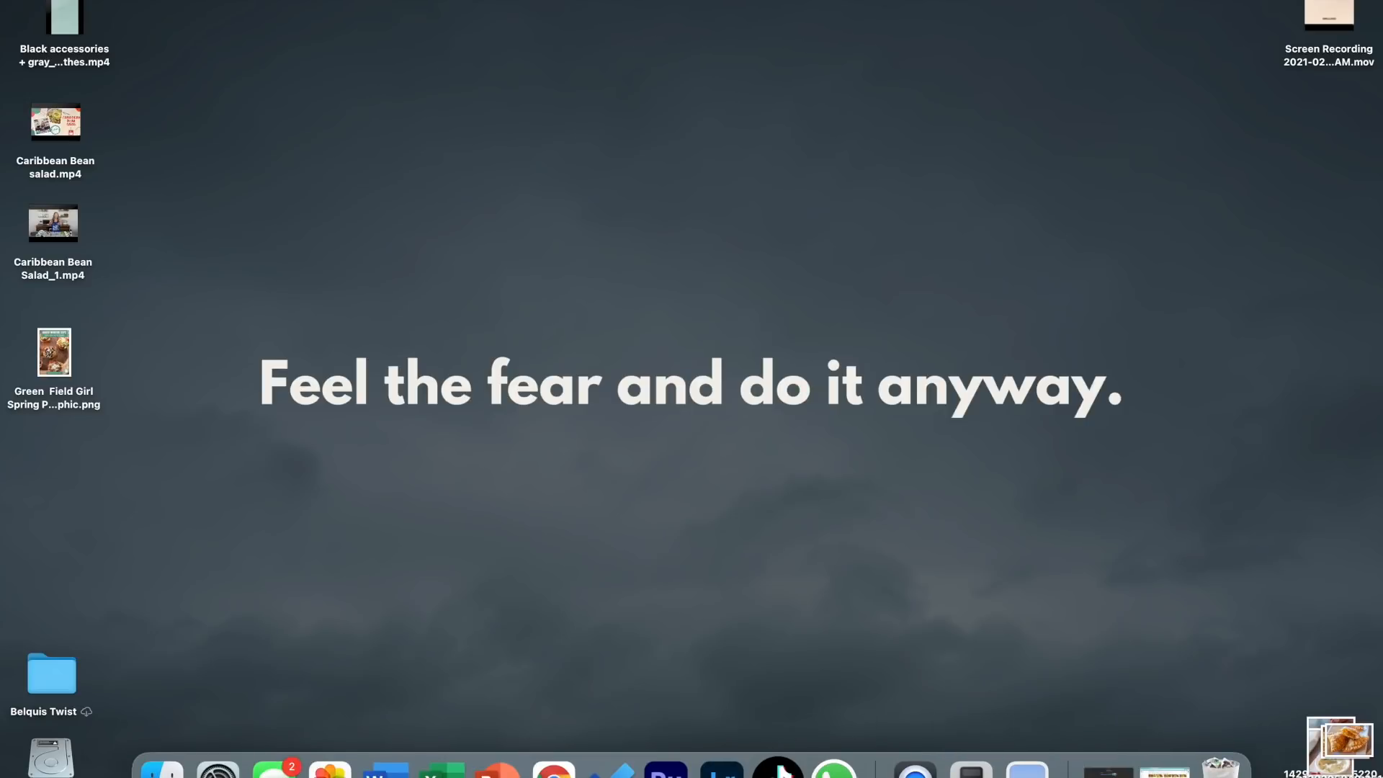
click(554, 768)
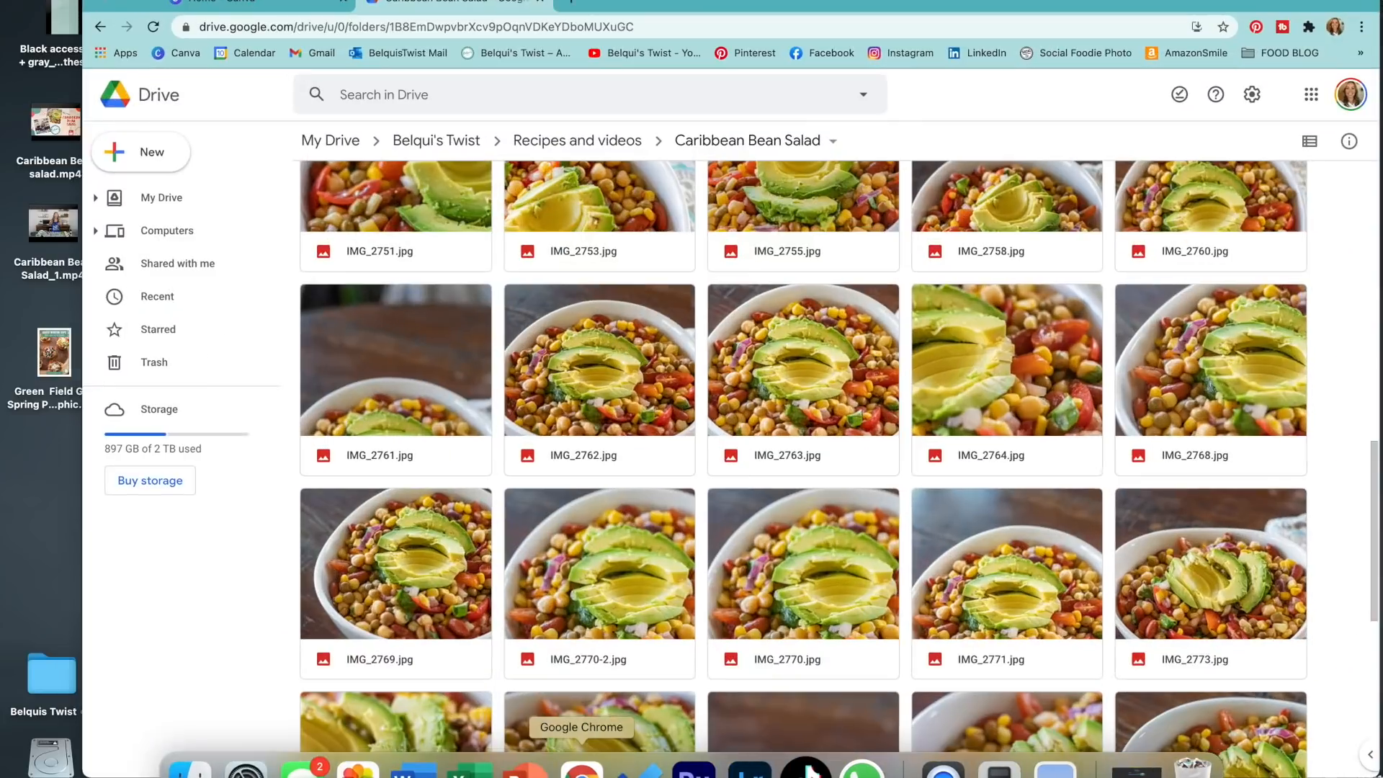
click(250, 1)
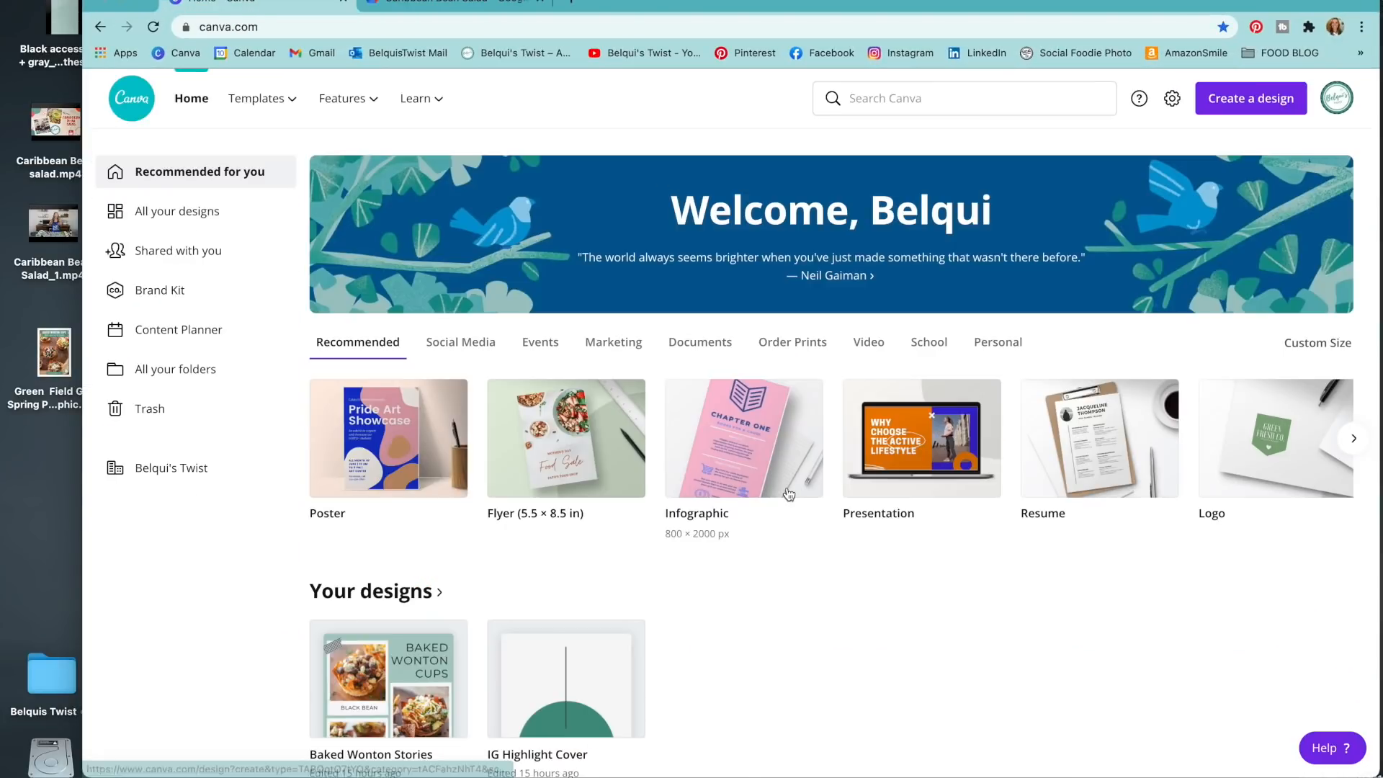
mouse_move(420, 98)
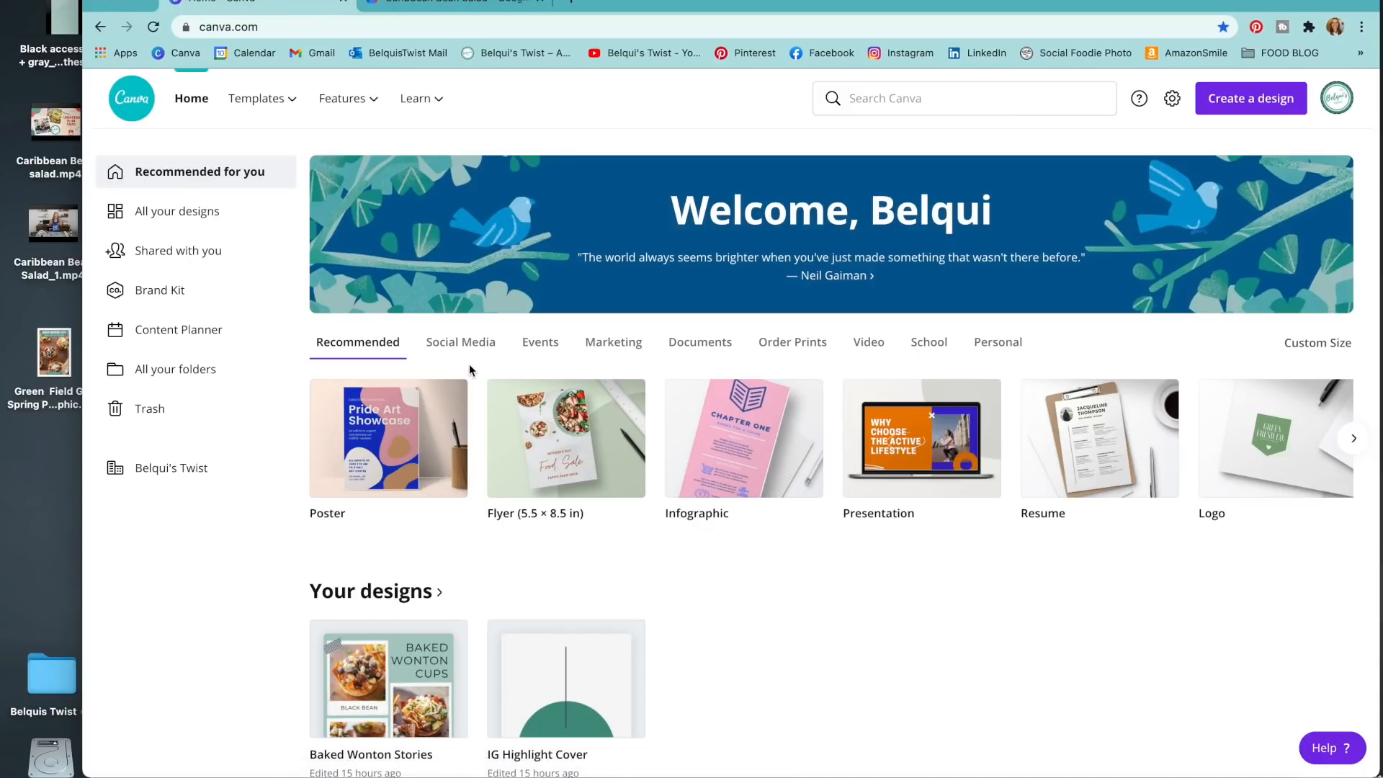
click(871, 100)
text(youtu)
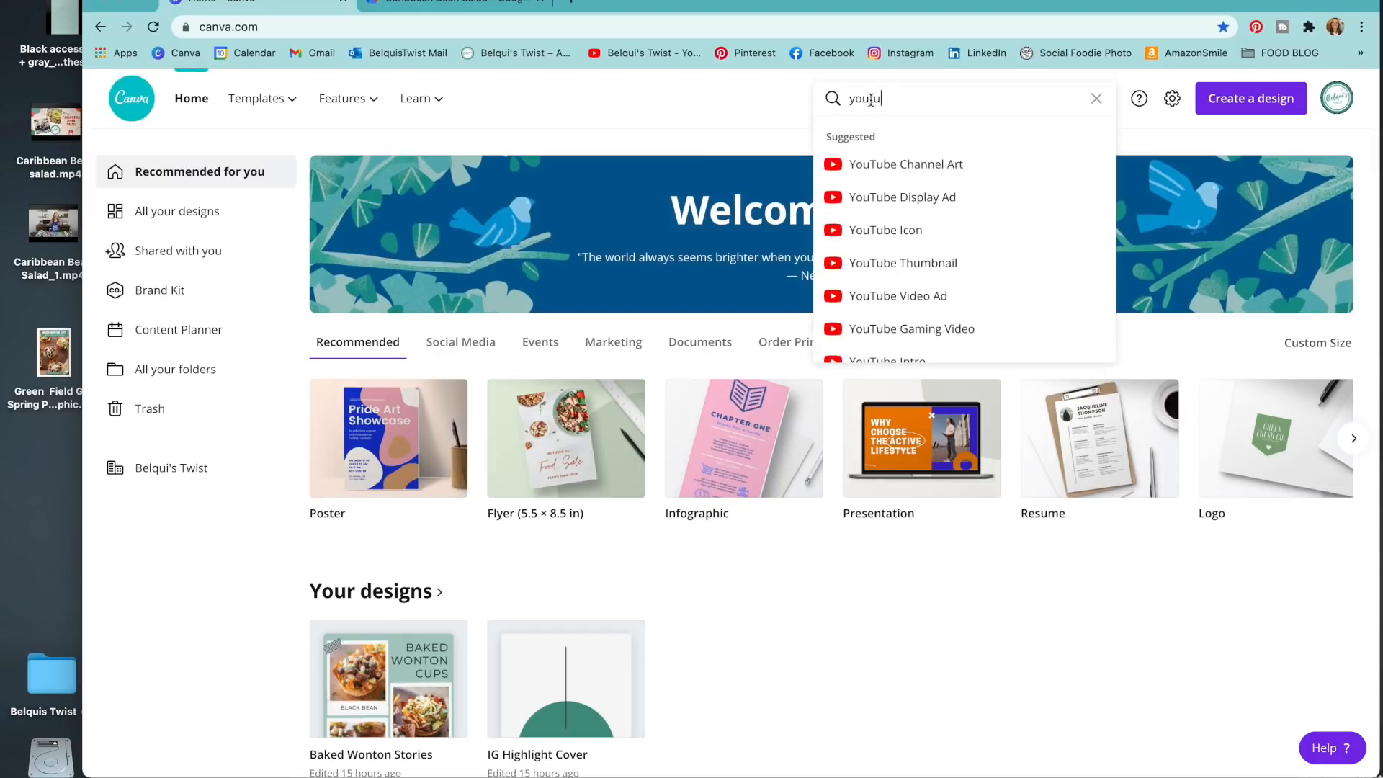
scroll(880, 295, down, 3)
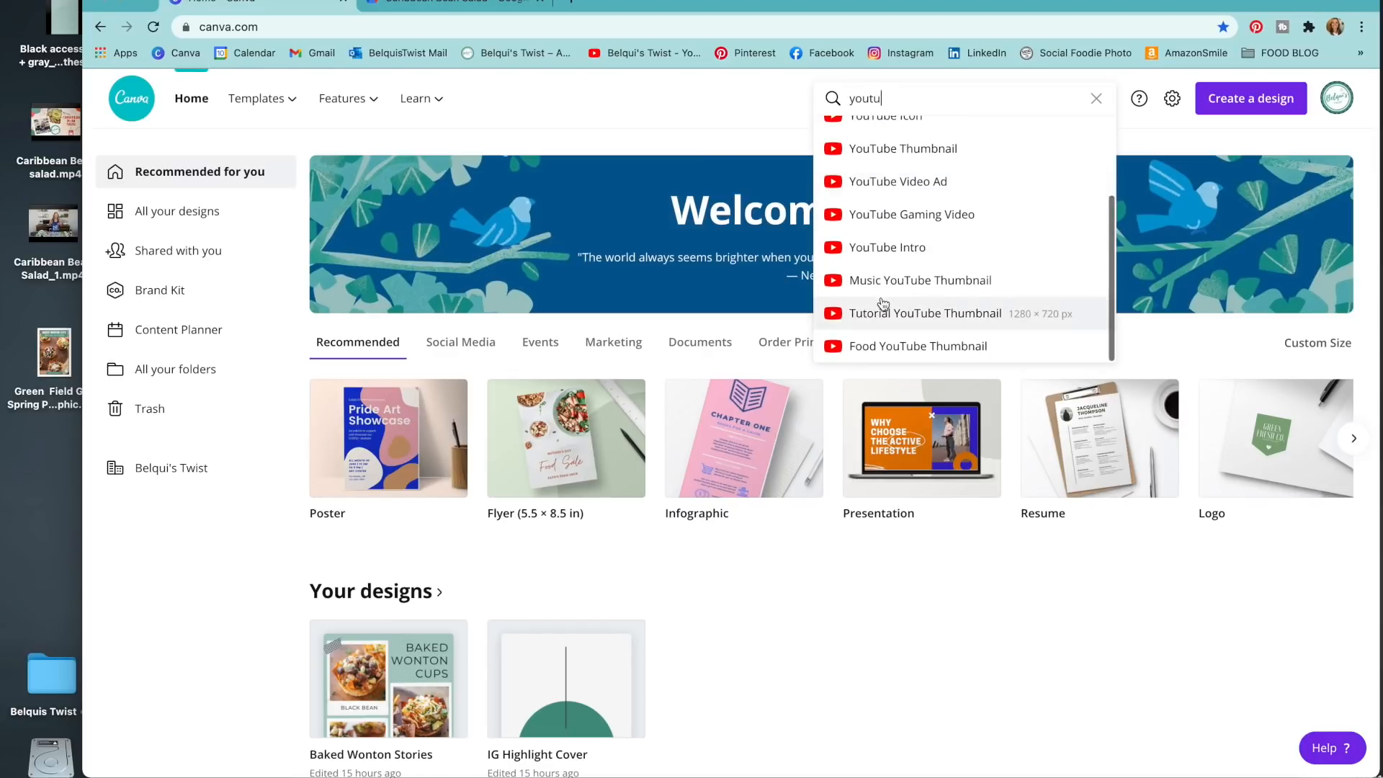
click(893, 246)
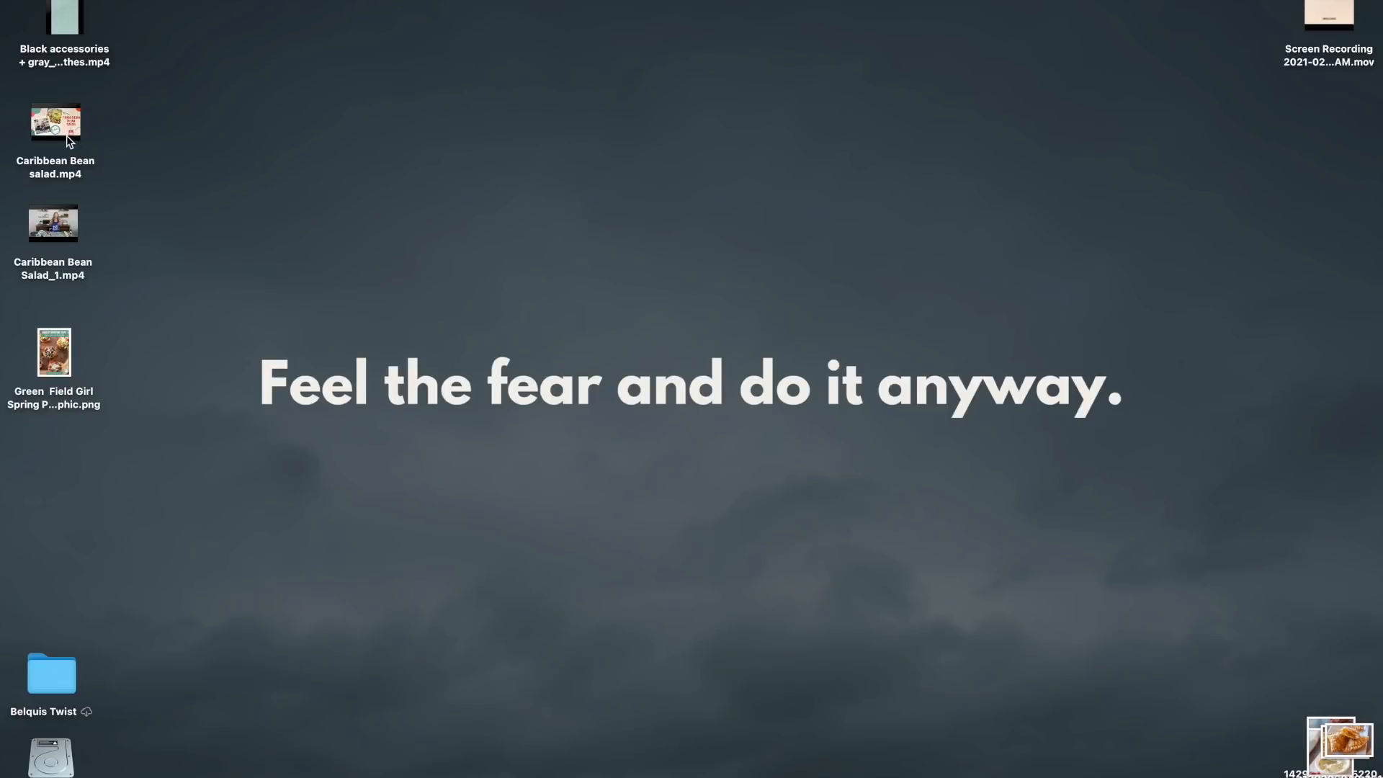
Play the sample intro Caribbean Bean salad.mp4 from the desktop in a centred player window and close it
click(67, 135)
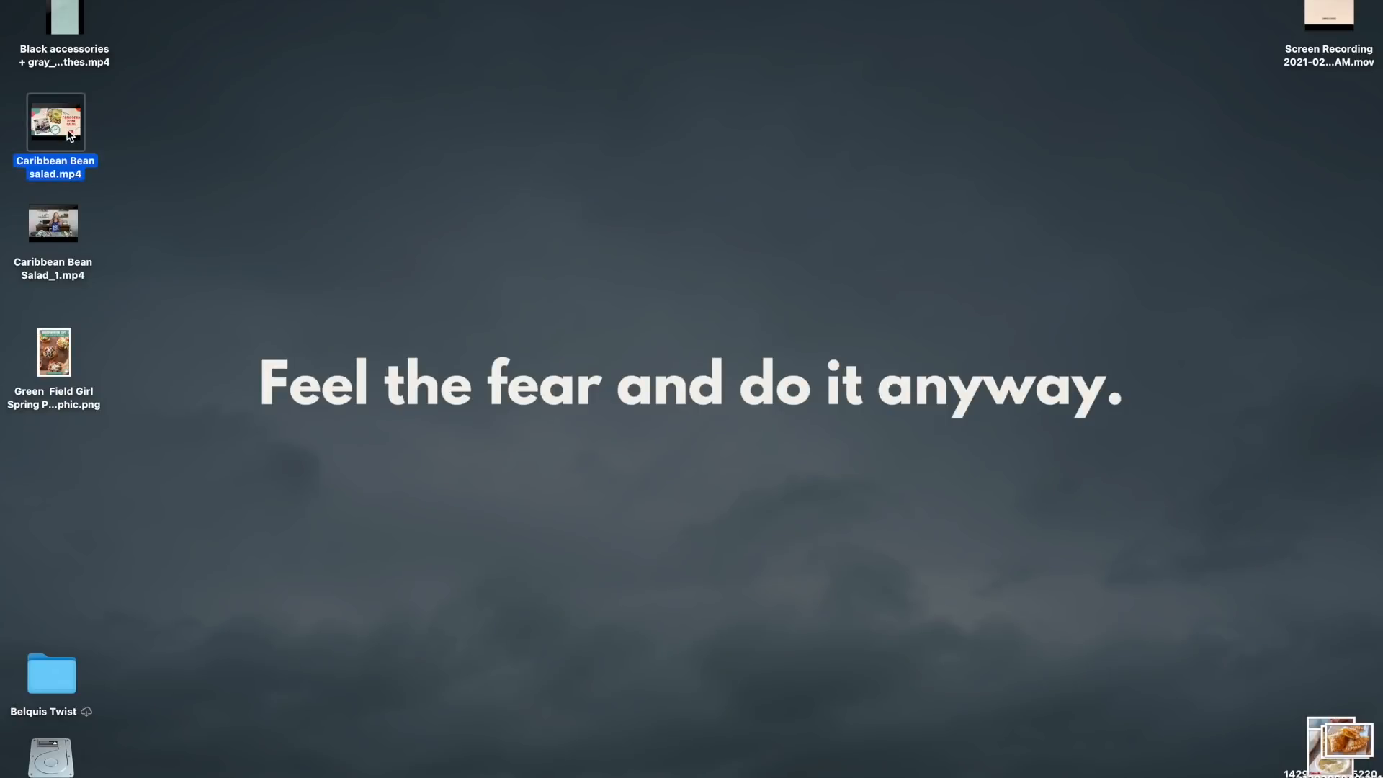
double_click(70, 136)
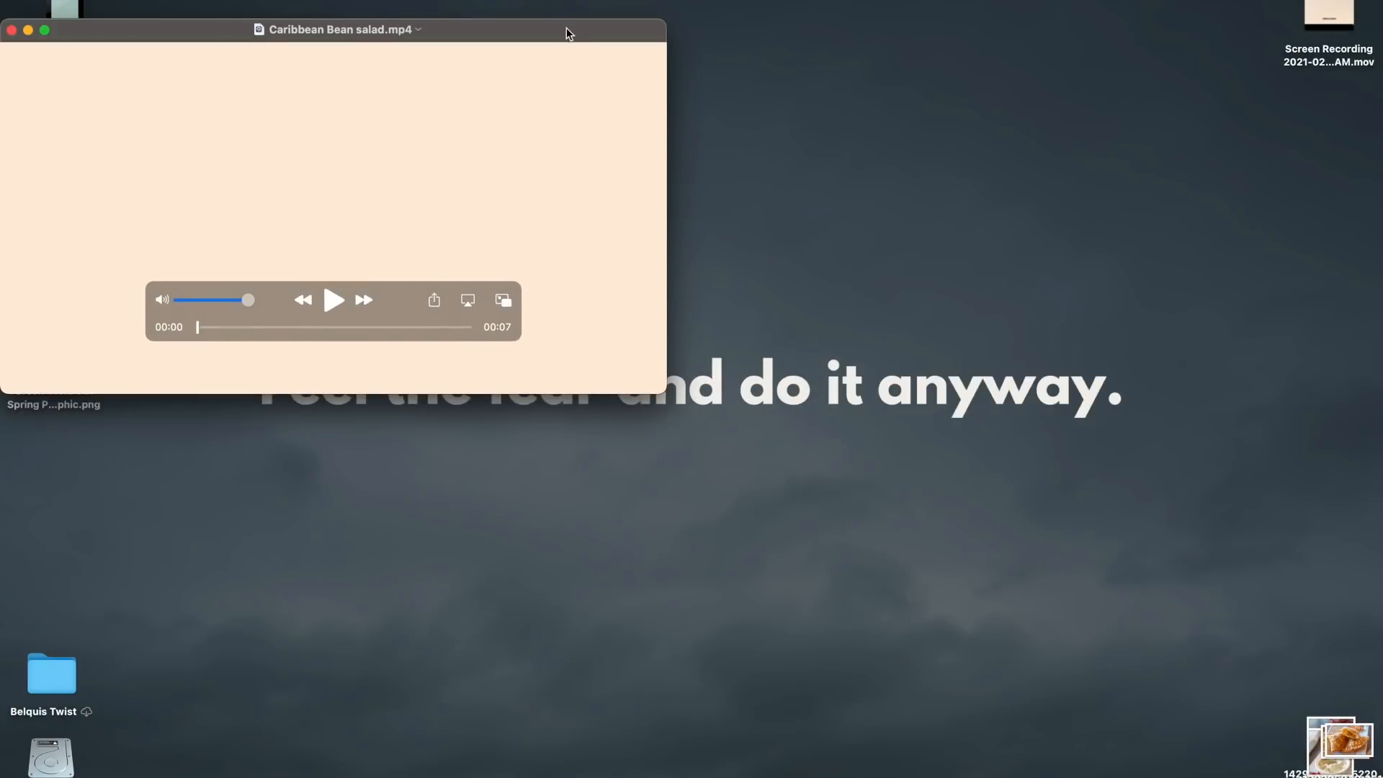
drag(736, 33, 954, 73)
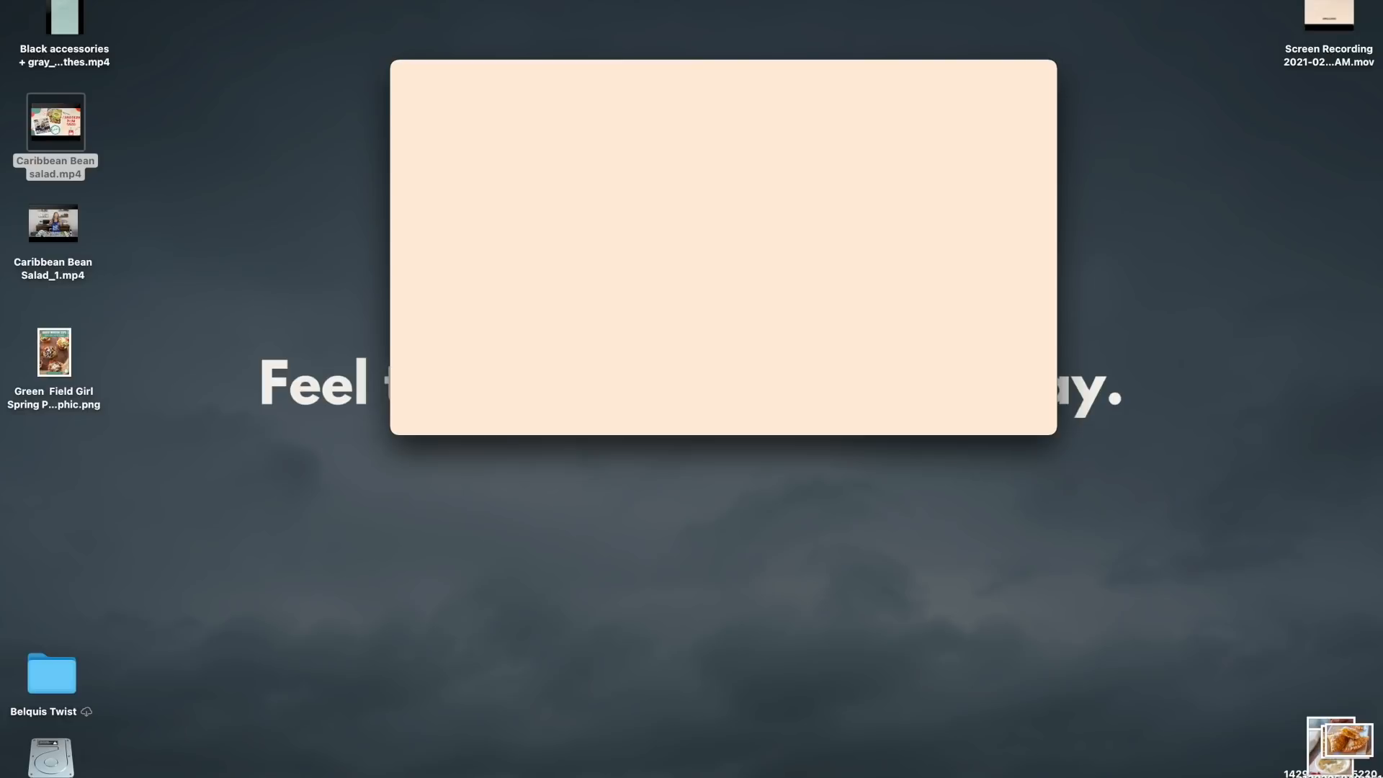
click(723, 341)
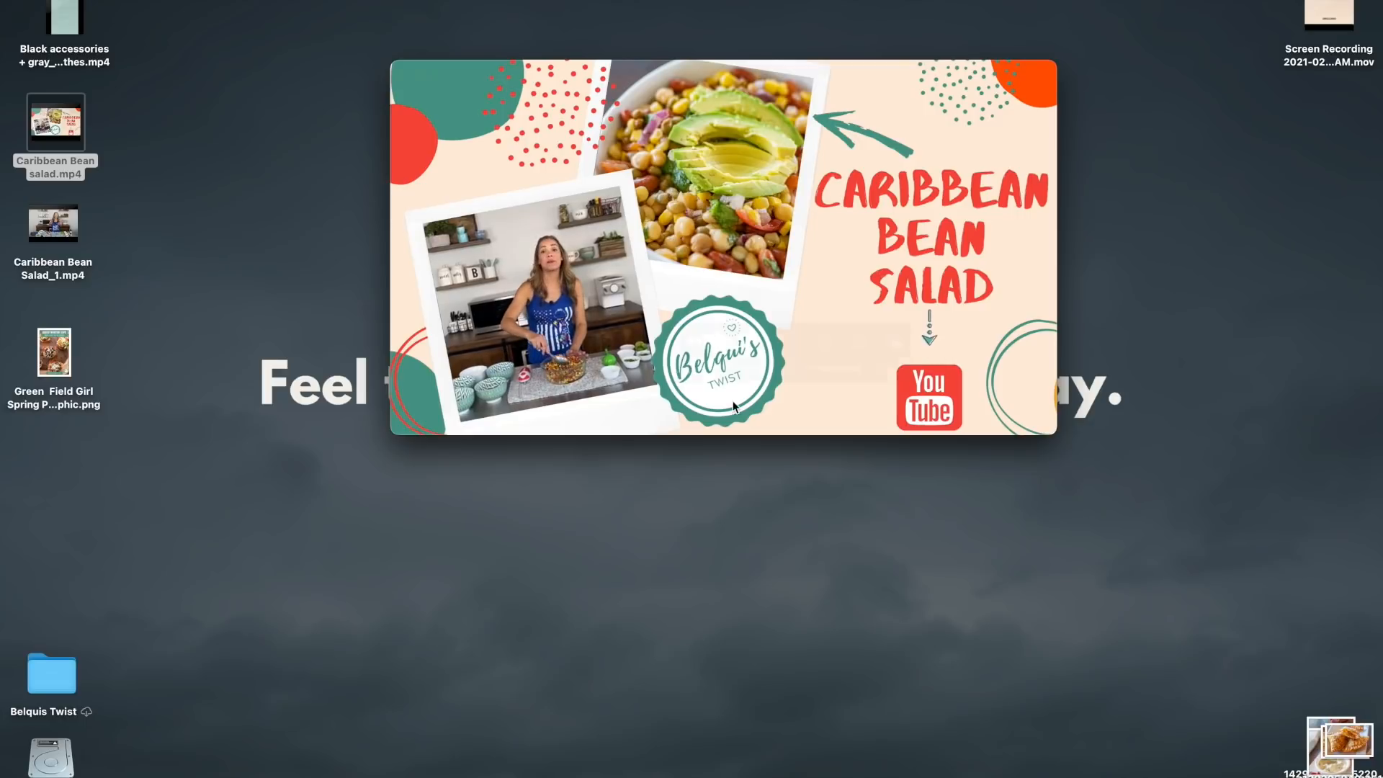
mouse_move(735, 386)
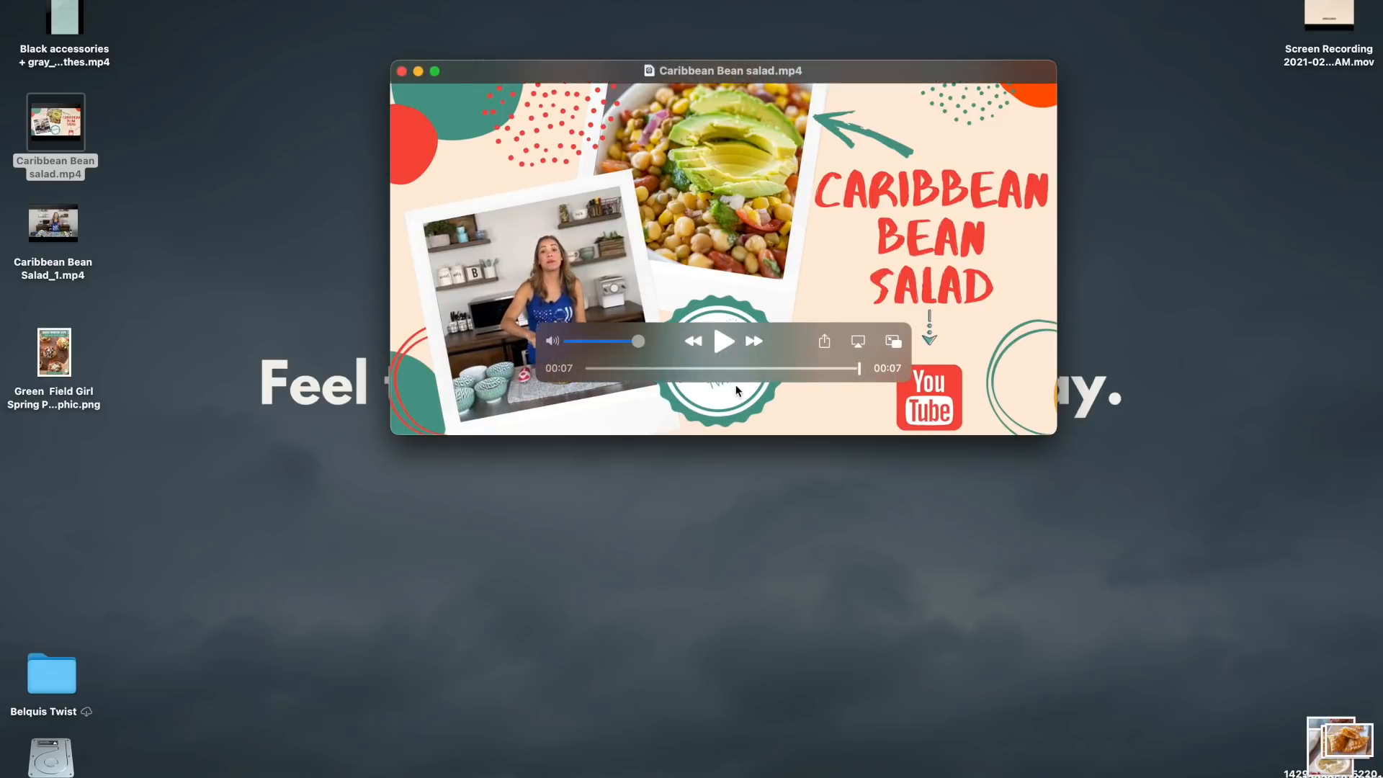
click(402, 71)
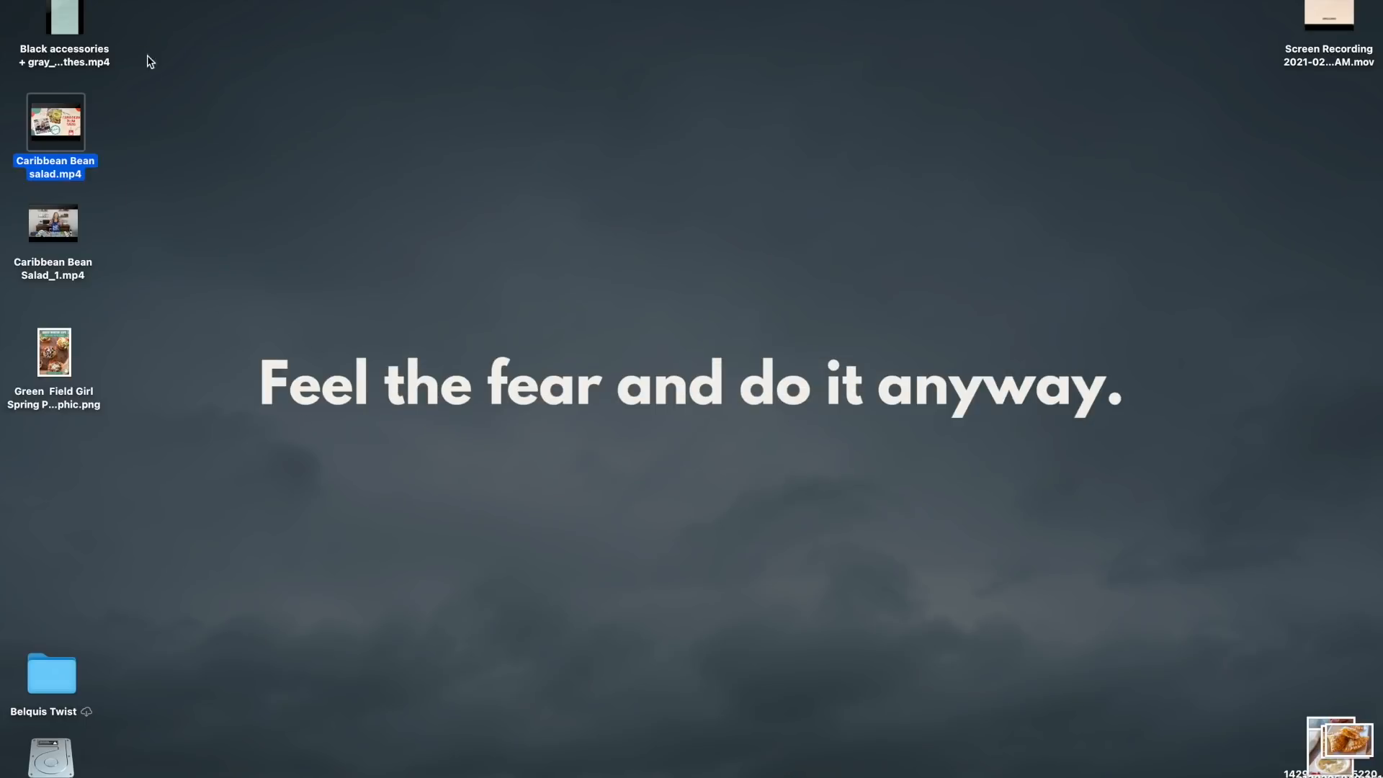
Play the vertical Black accessories video from the desktop as a second example and close it
double_click(67, 29)
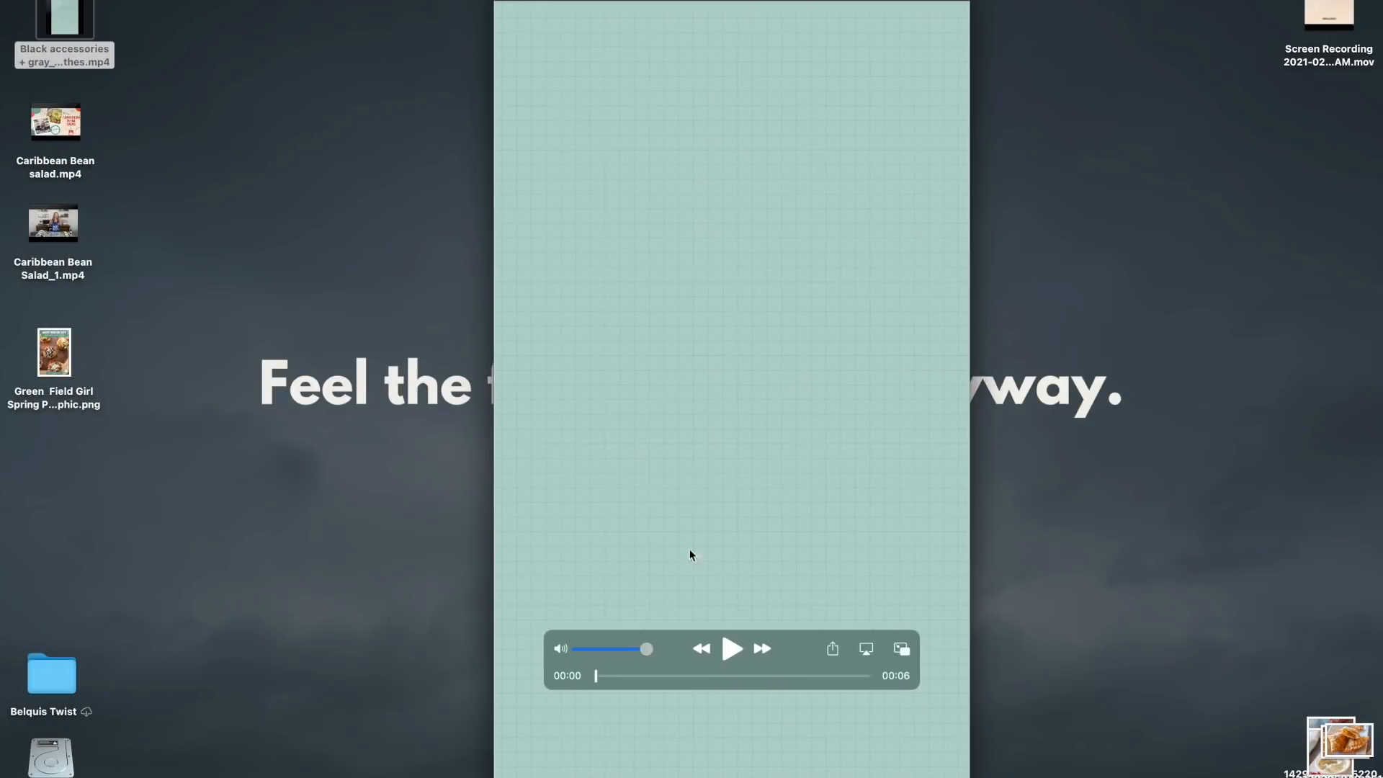
click(737, 647)
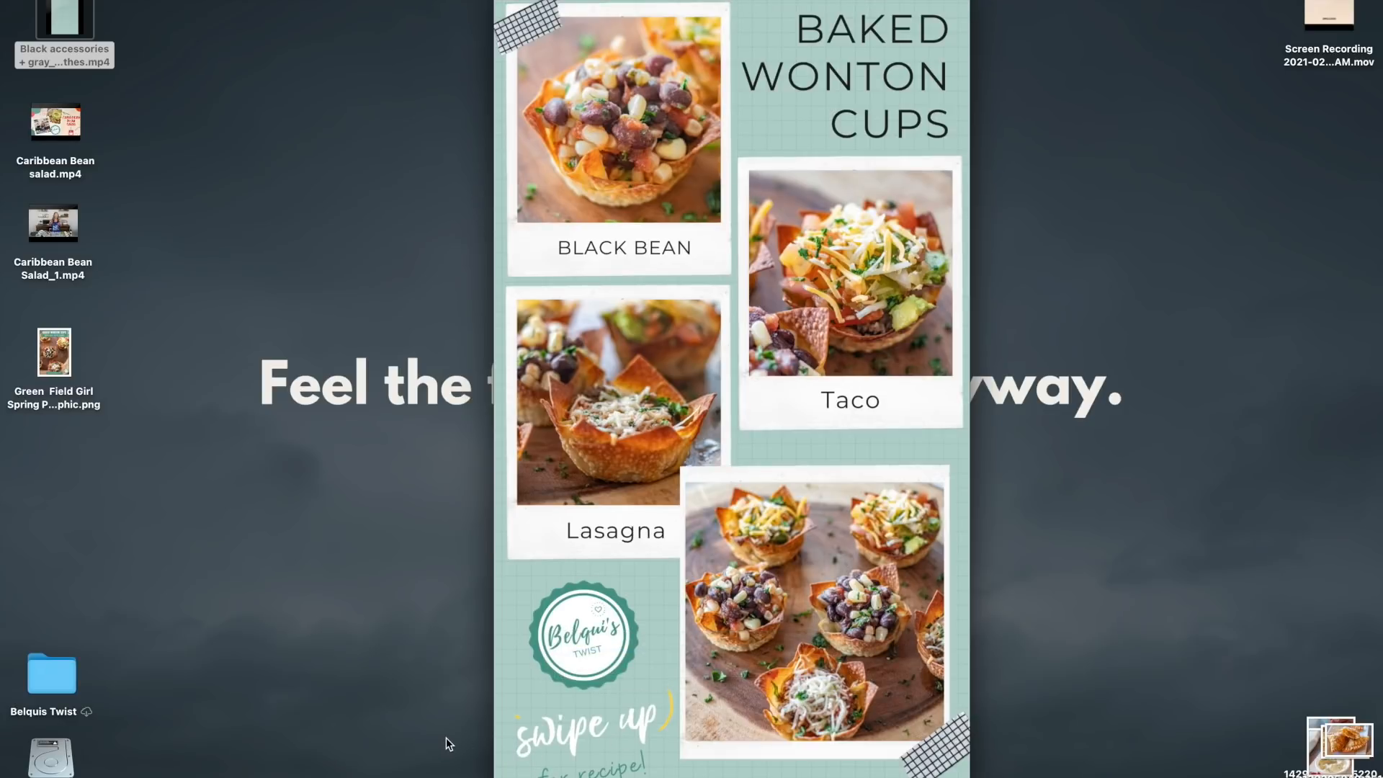
mouse_move(550, 741)
click(510, 1)
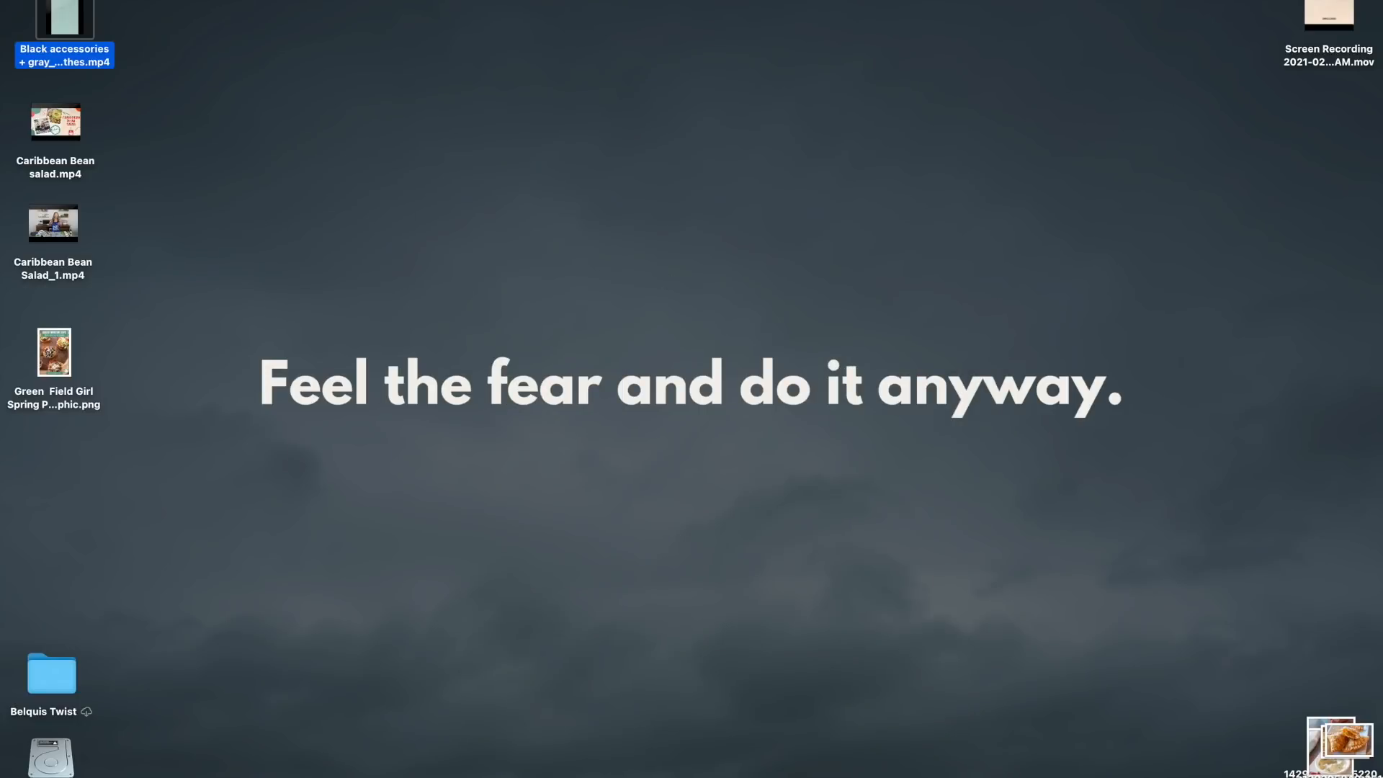
Switch to Chrome and look through the Caribbean Bean Salad folder in Google Drive, returning to Canva's YouTube Intro templates
mouse_move(1109, 775)
click(1165, 772)
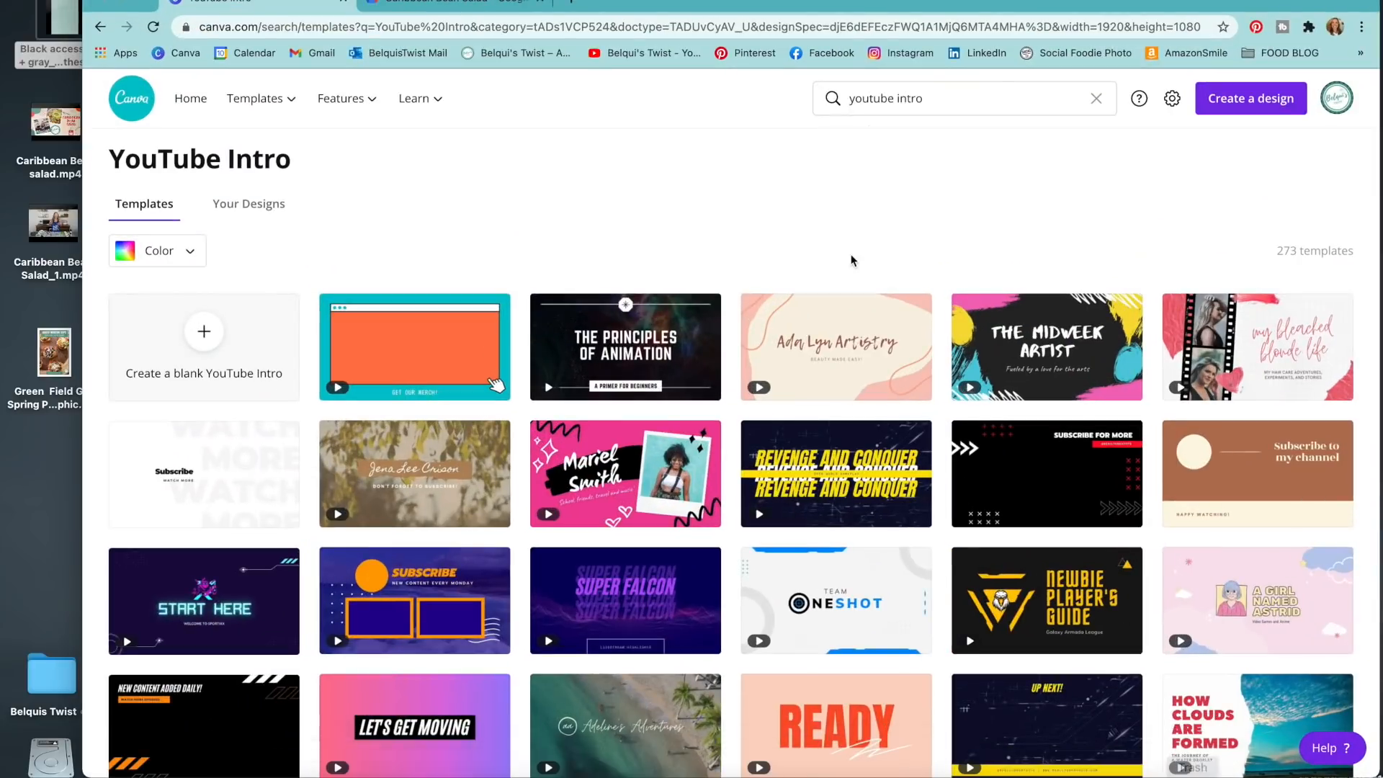
click(504, 6)
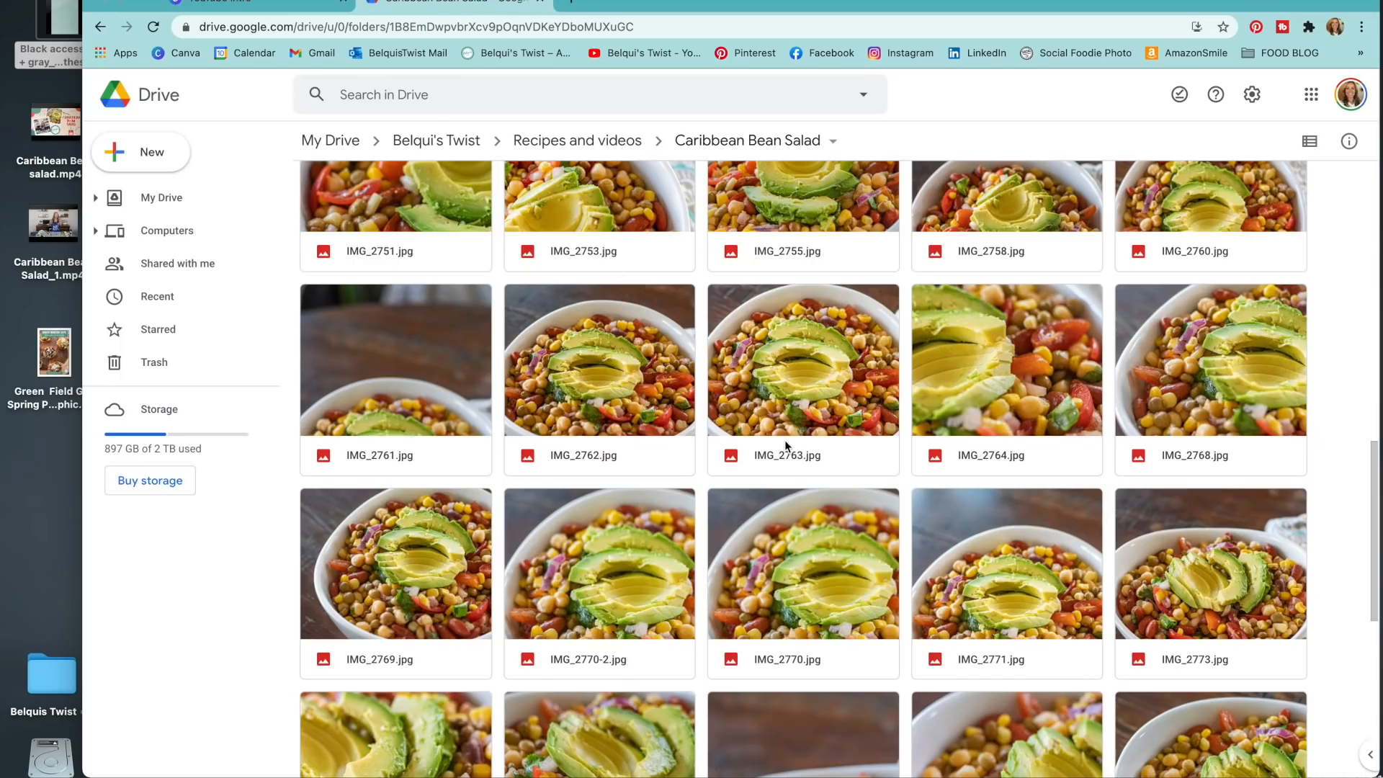
scroll(784, 445, up, 2)
scroll(785, 442, down, 15)
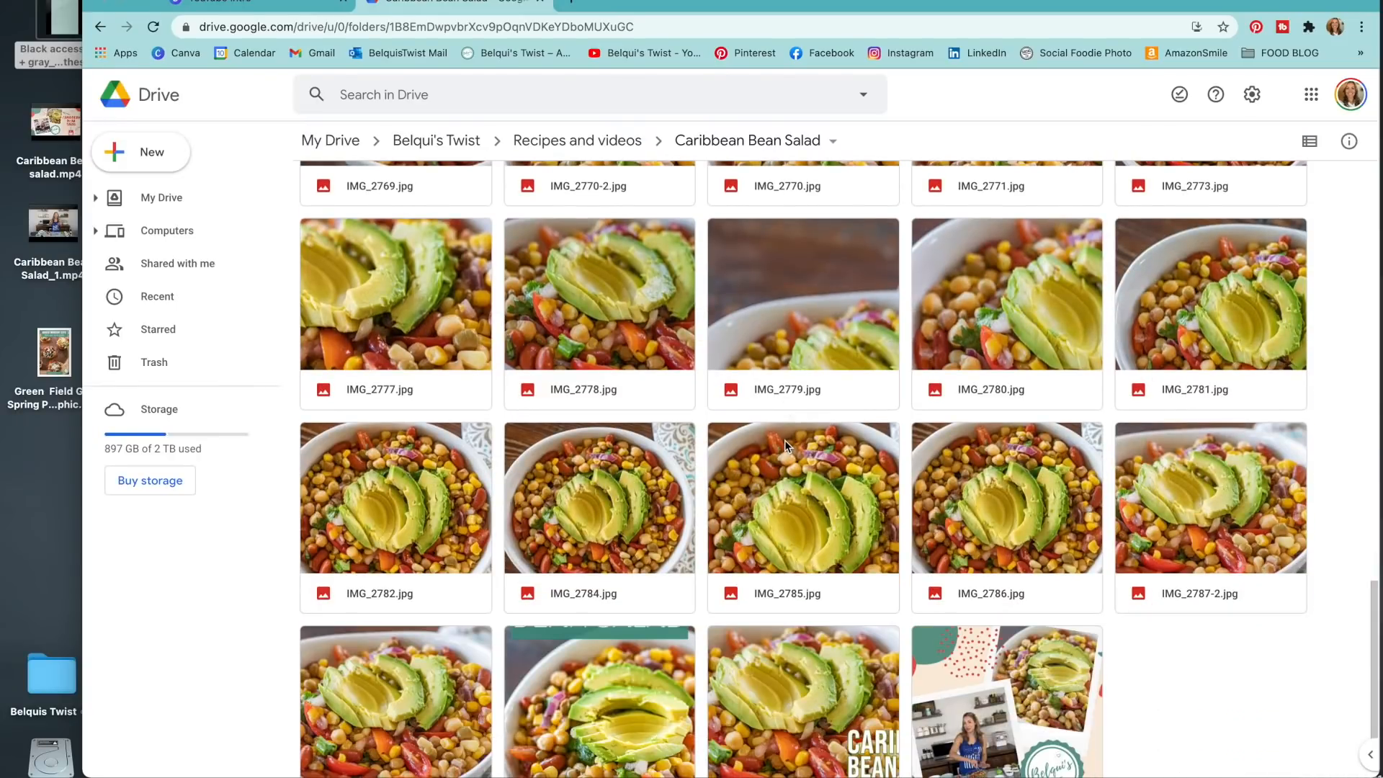
scroll(785, 439, up, 15)
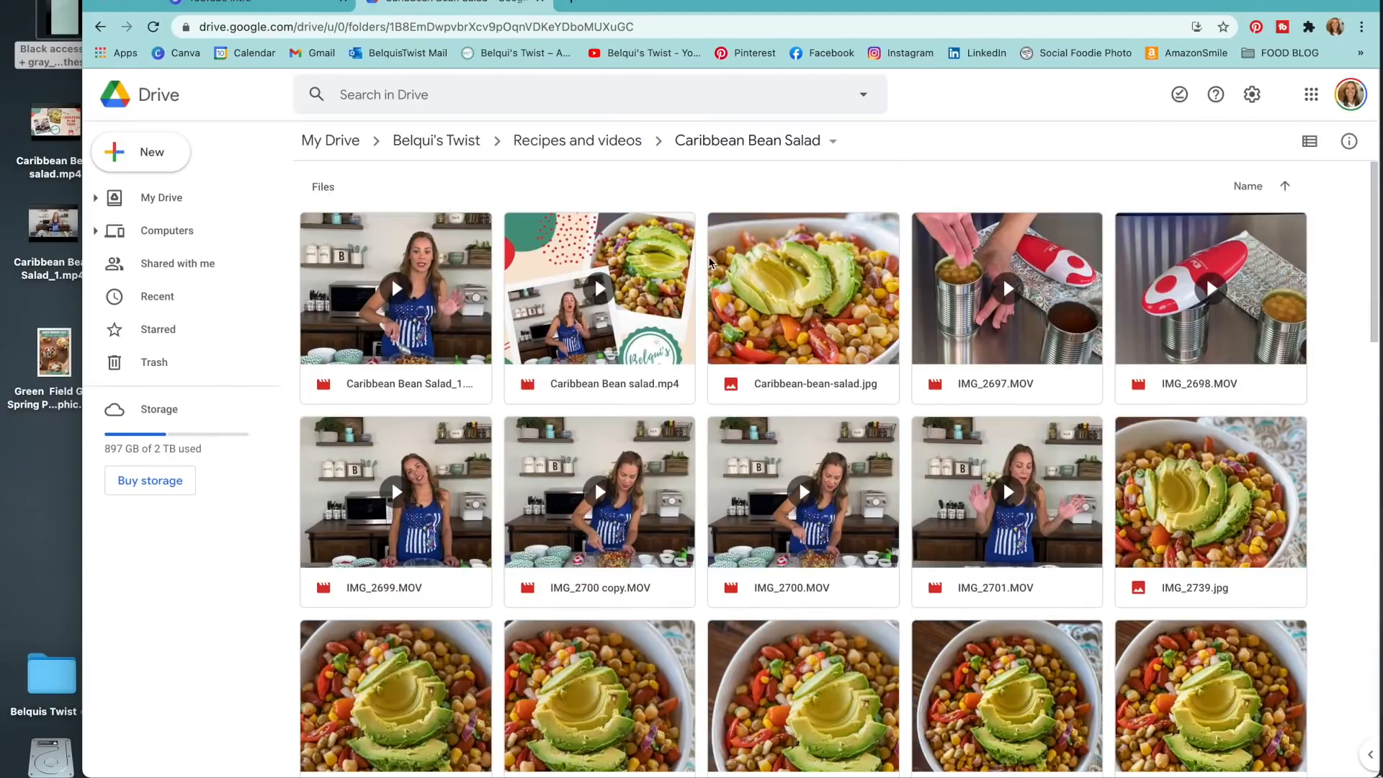
click(252, 4)
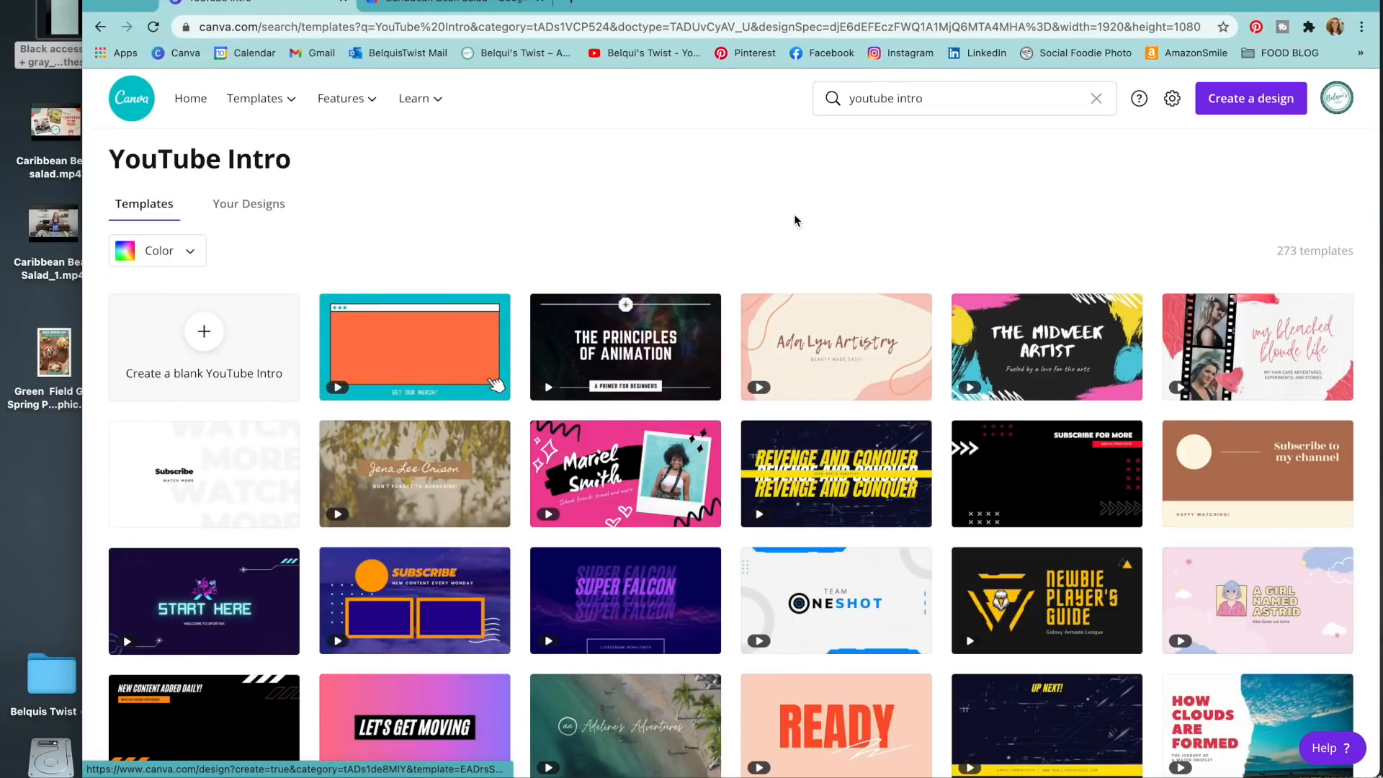
Open Caribbean Bean Salad_1.mp4 from the desktop, shrink the player window and move it clear of the desktop files
click(40, 244)
double_click(40, 243)
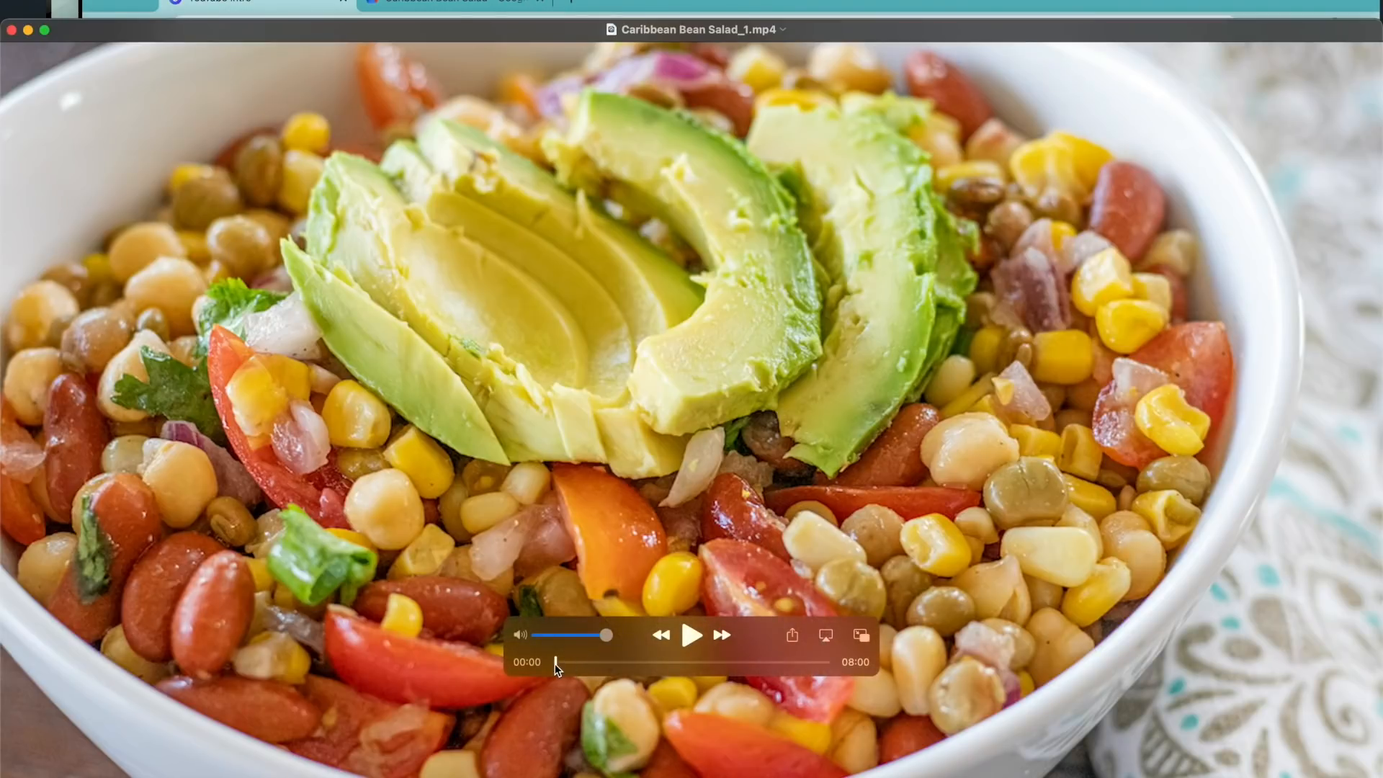
key(super+1)
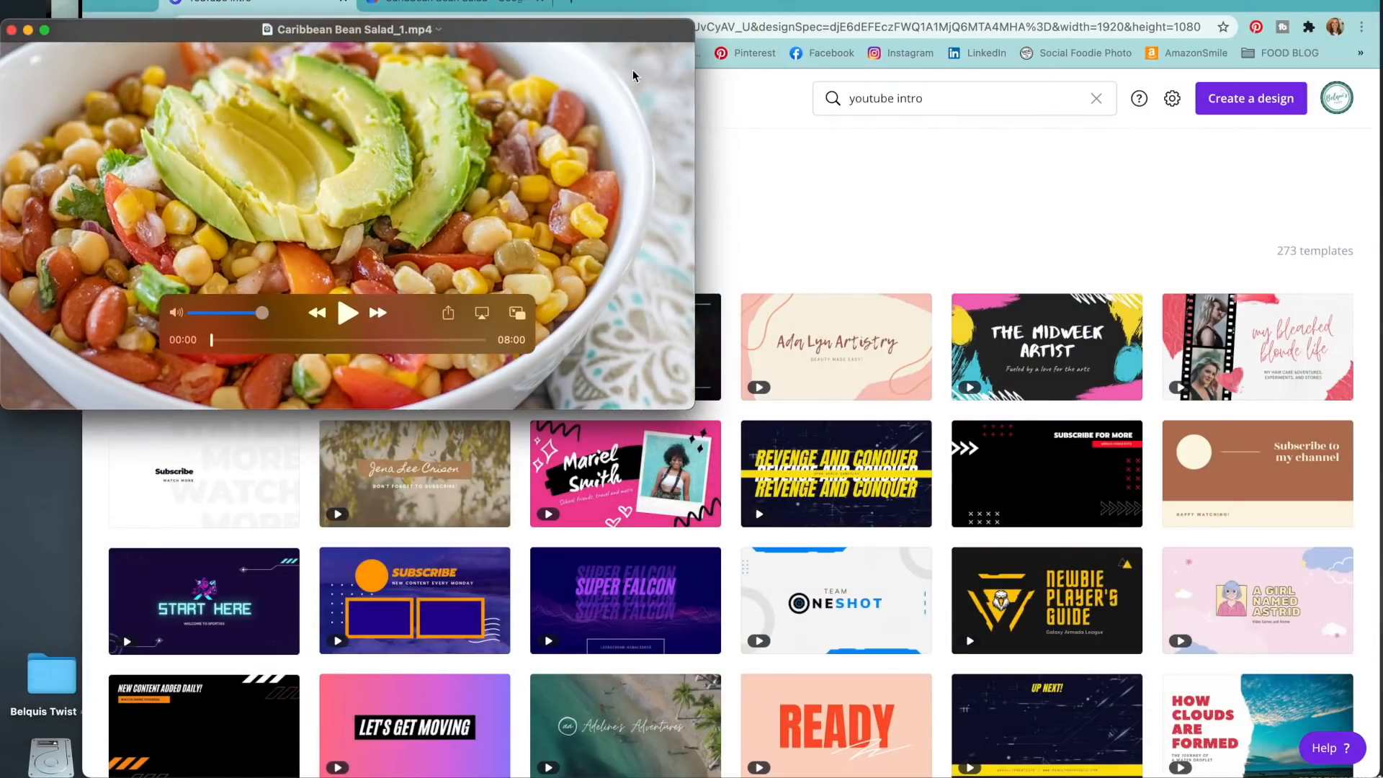
drag(586, 29, 679, 60)
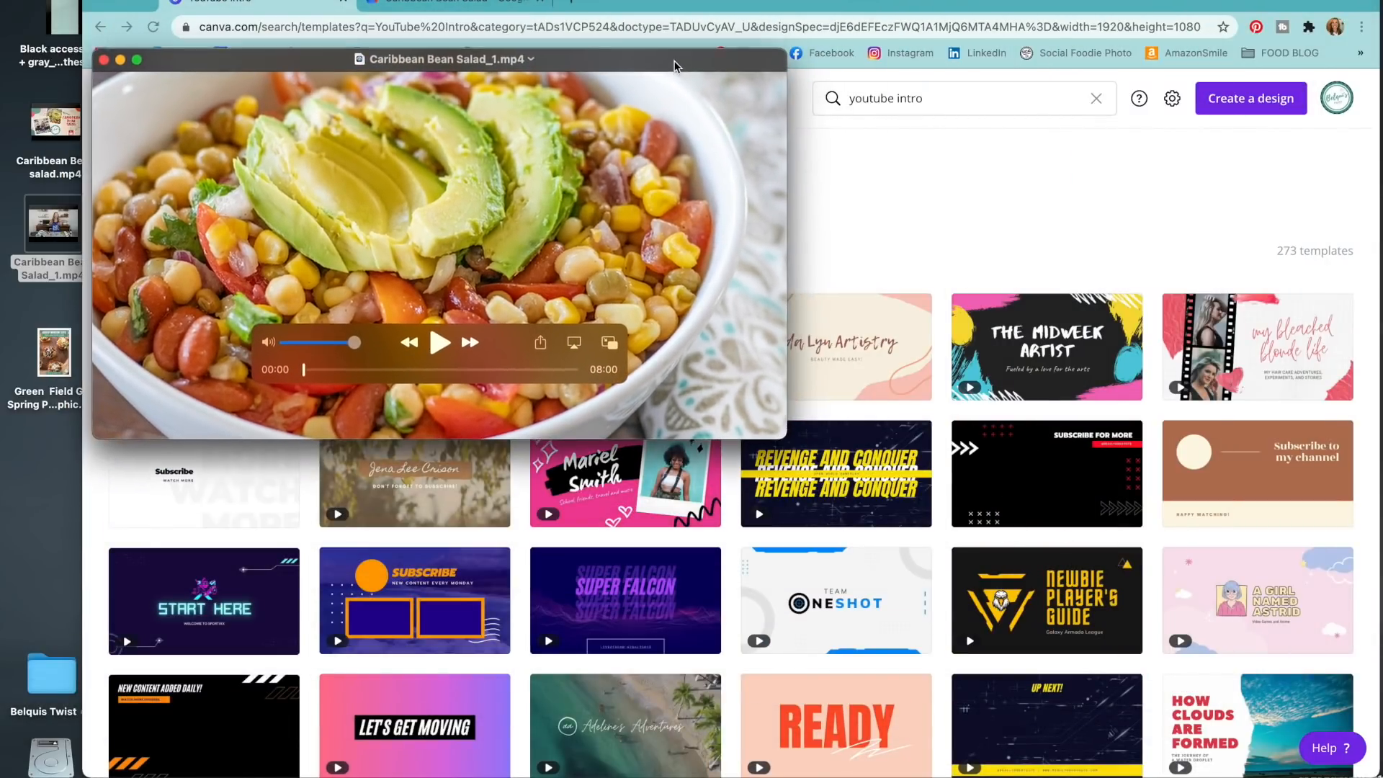
Skim the recipe video at several points of its timeline, return to the opening section and close the player
click(312, 371)
click(356, 371)
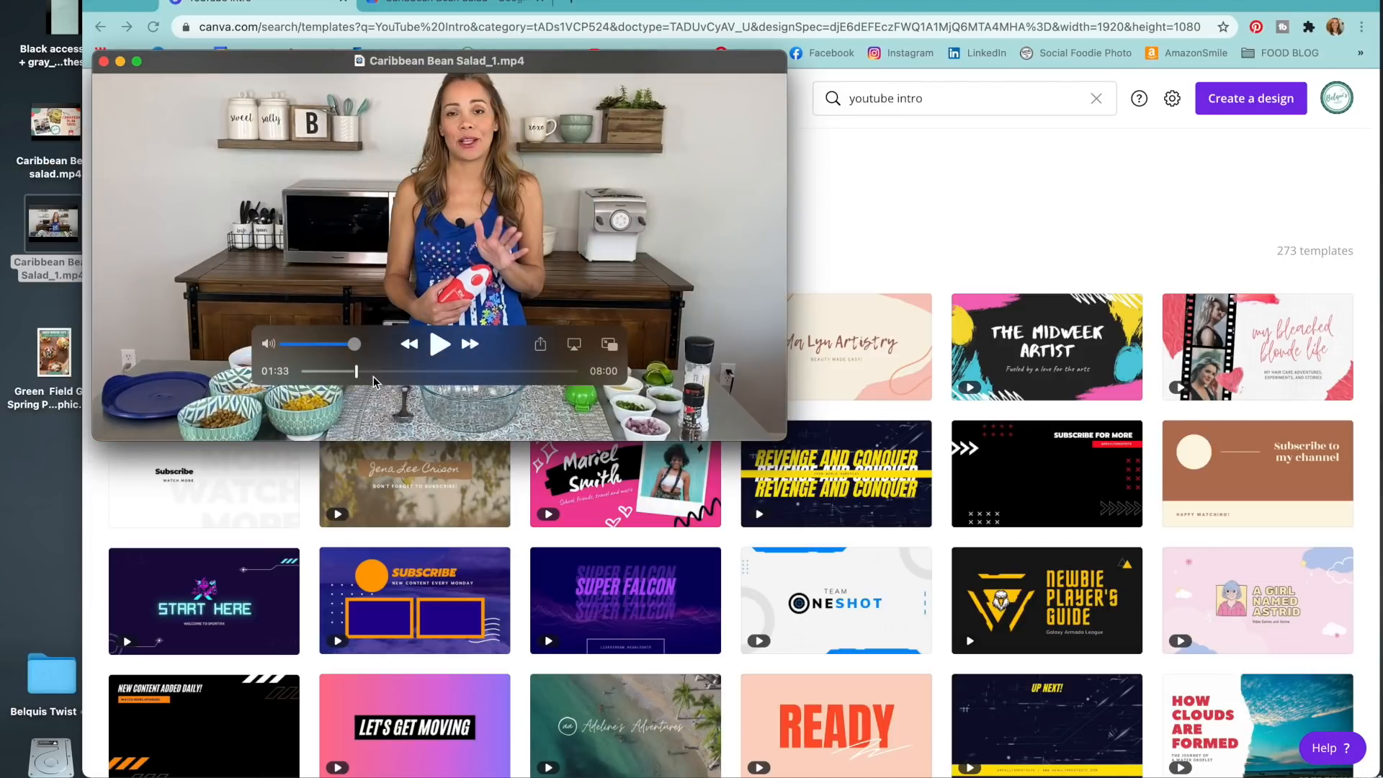
click(413, 371)
click(455, 371)
click(500, 371)
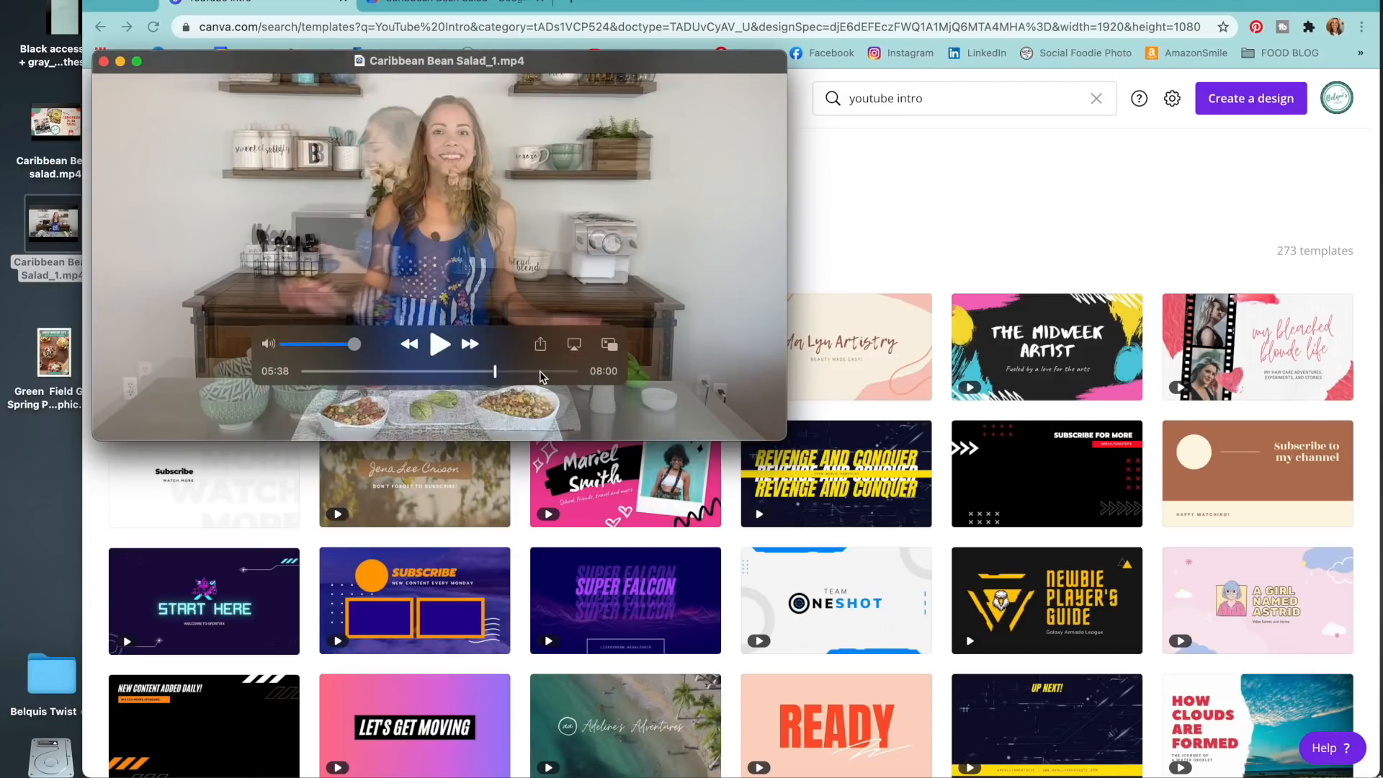
click(540, 371)
drag(541, 372, 307, 379)
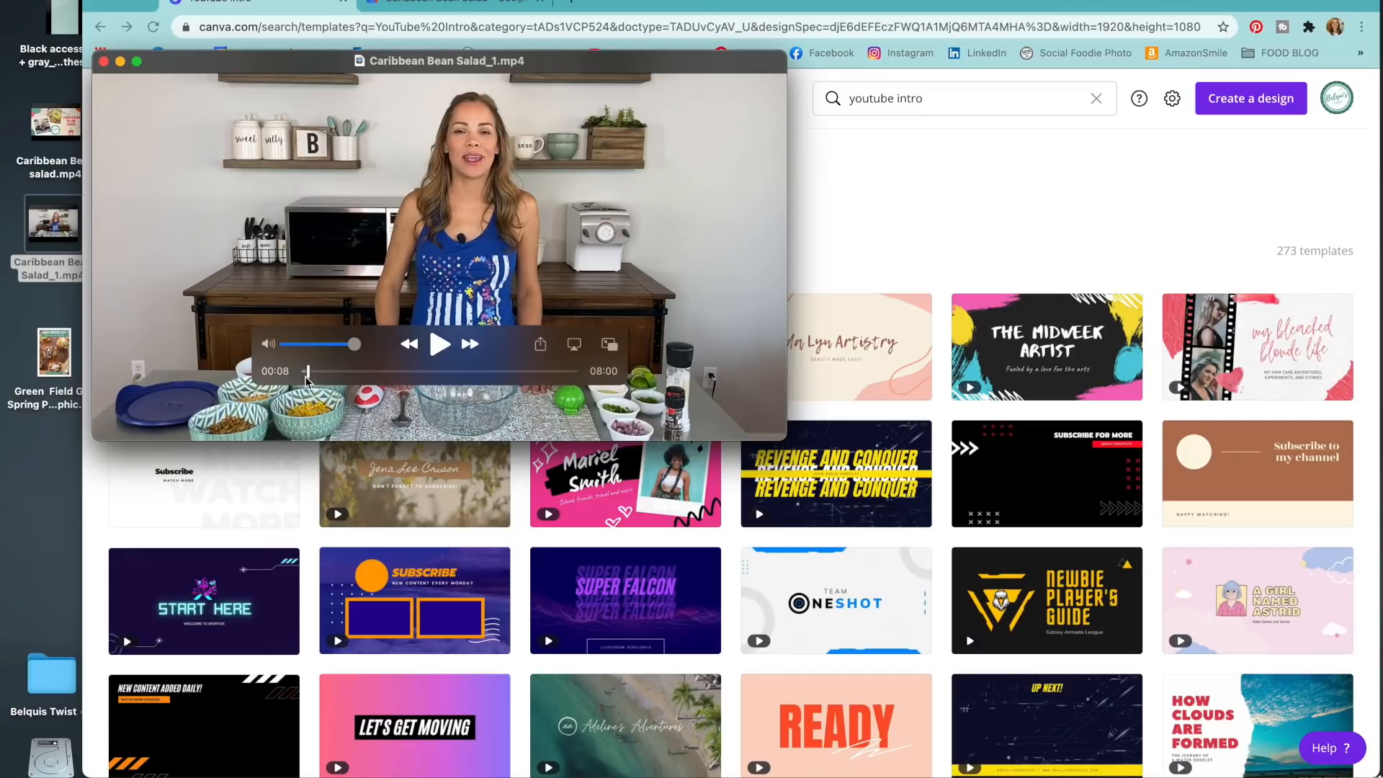
click(317, 377)
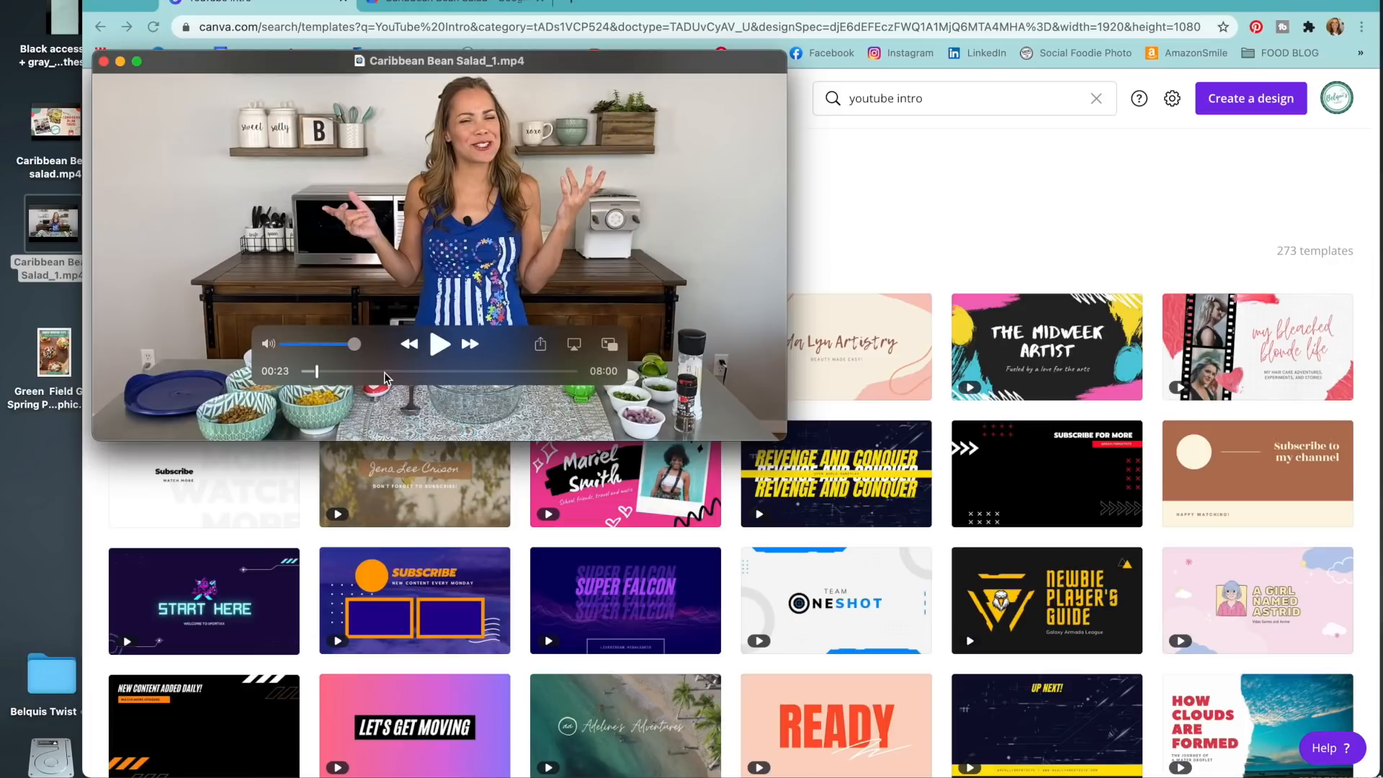
click(103, 63)
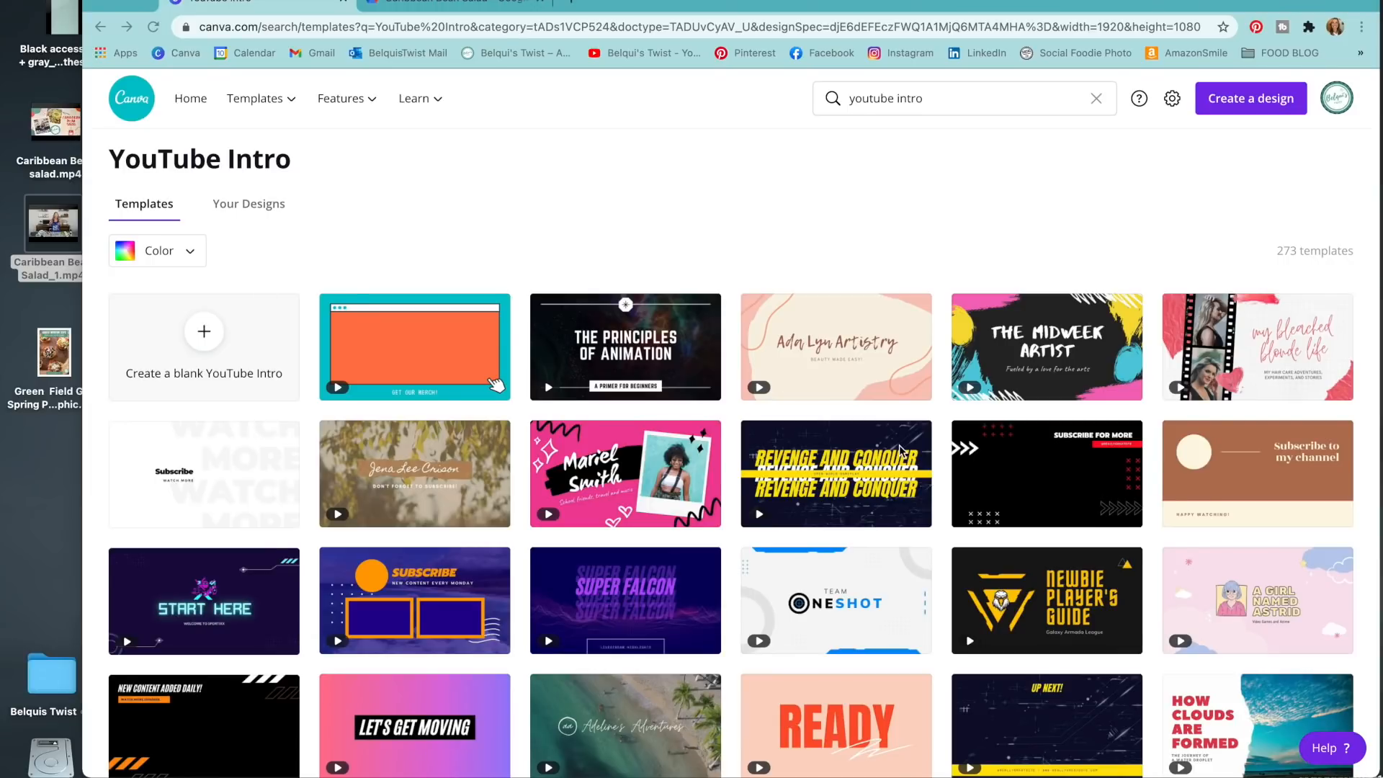
Open the White and Brown Playful Zine Family YouTube Intro template and upload Sequence 01.mp4 from the desktop to its media
scroll(900, 450, down, 3)
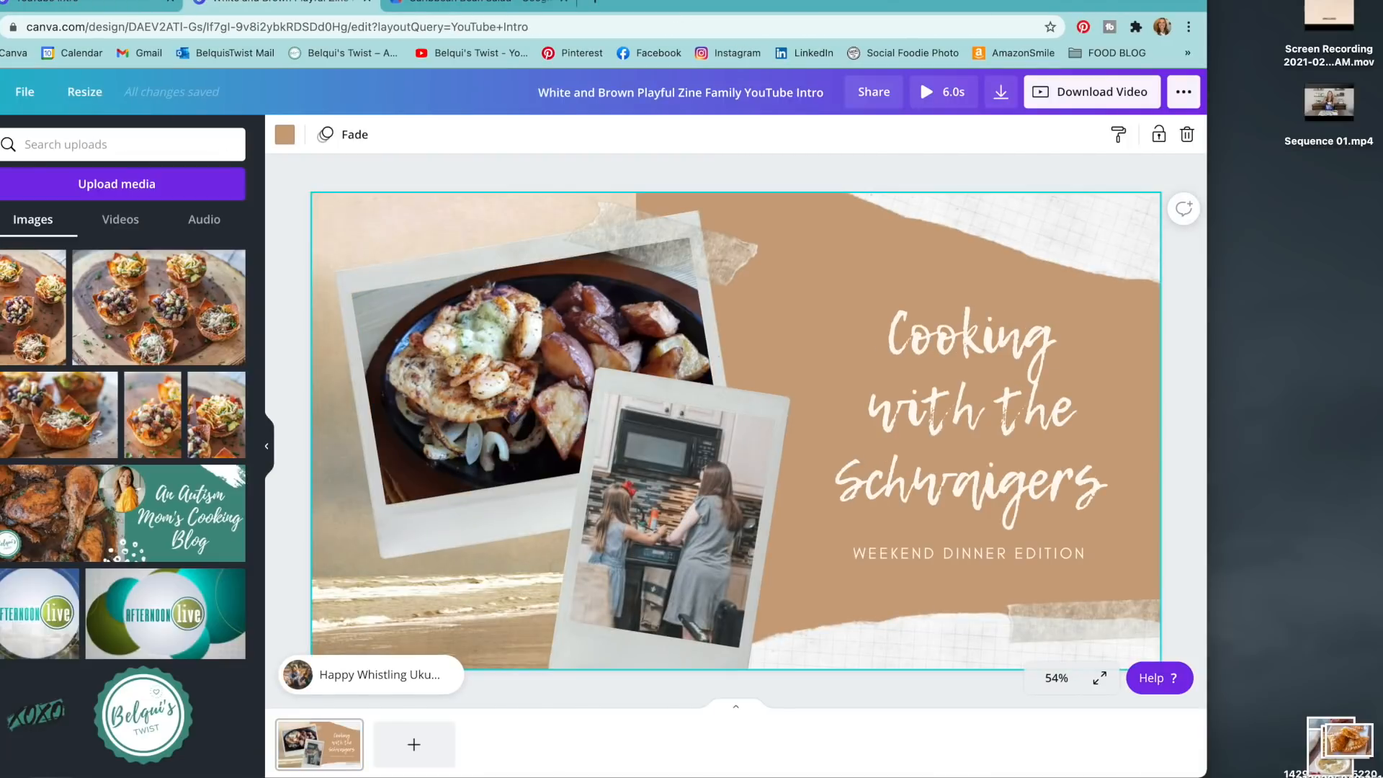
drag(1331, 102, 166, 373)
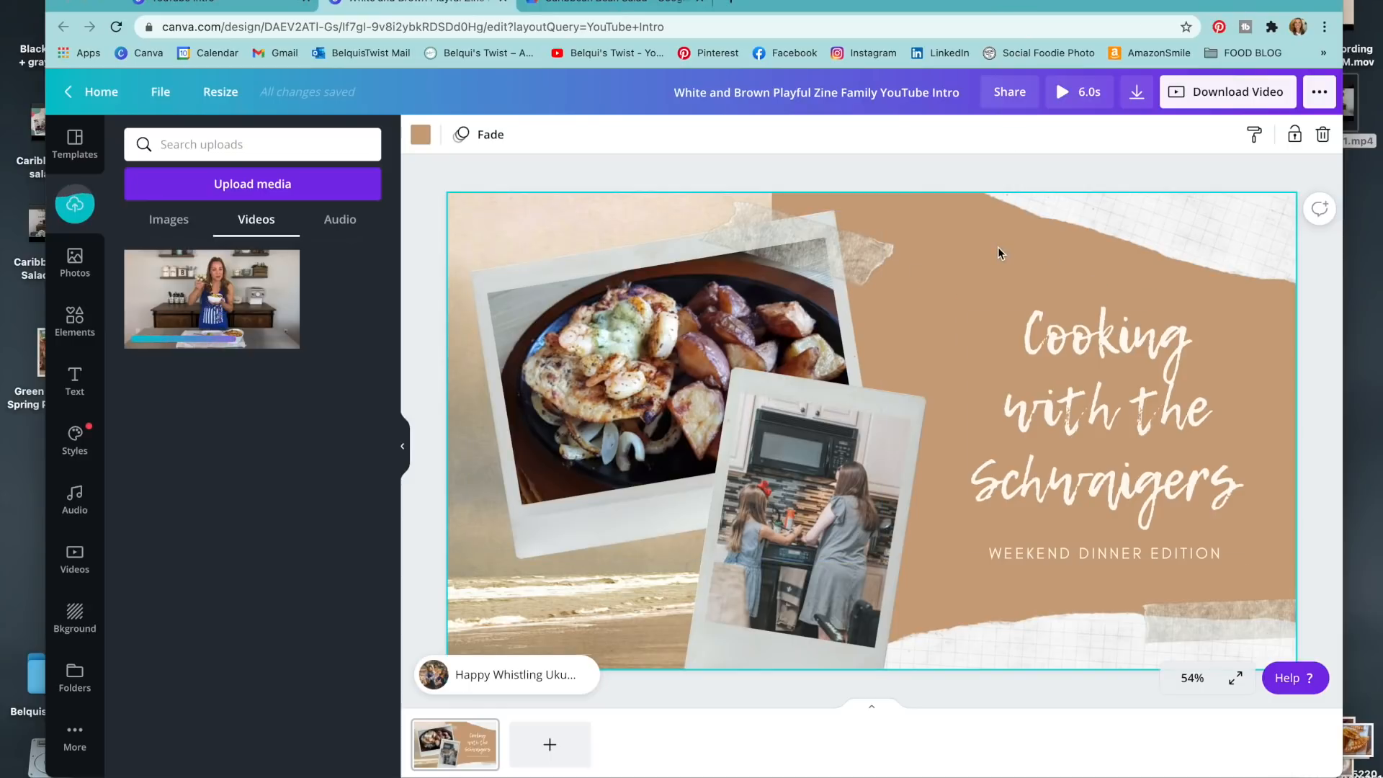
Change the design's brown background to the dark green from the logo colors
click(417, 136)
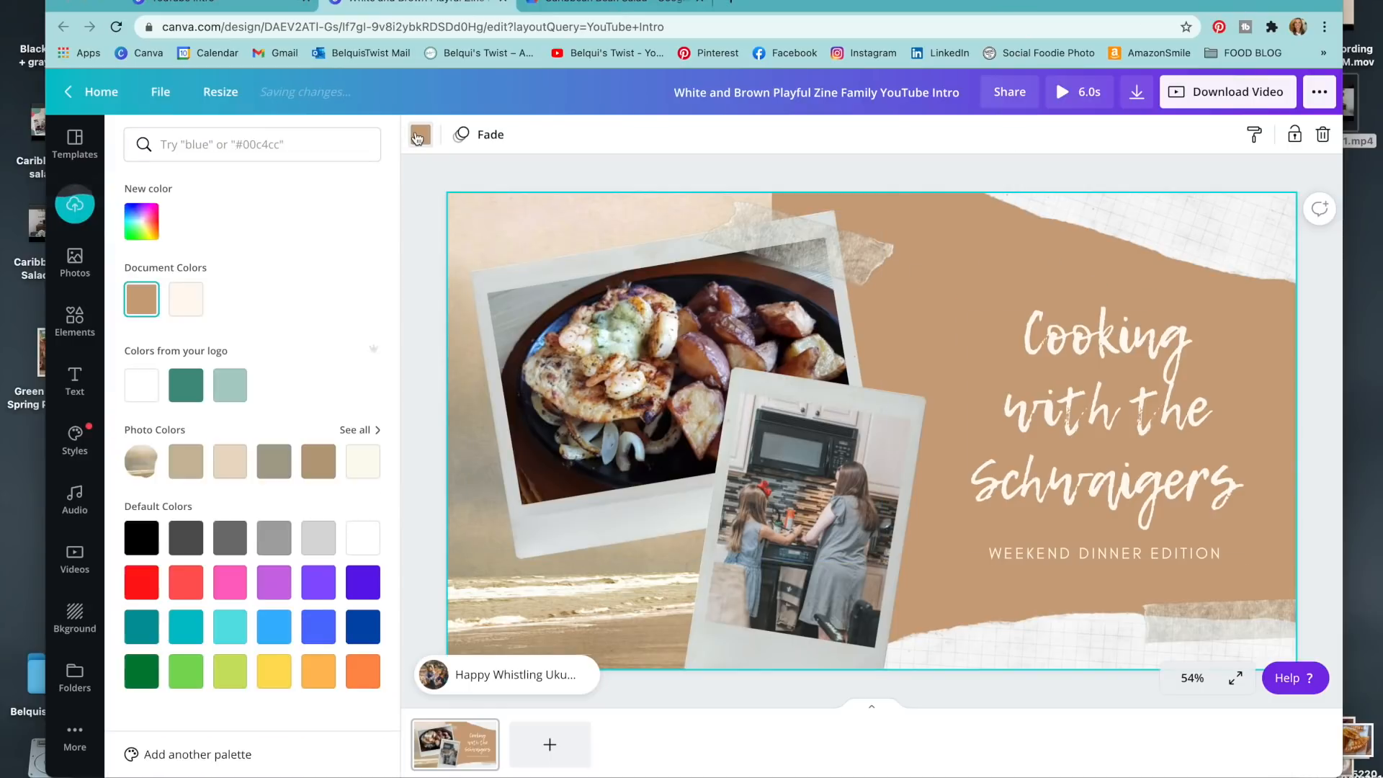
click(189, 389)
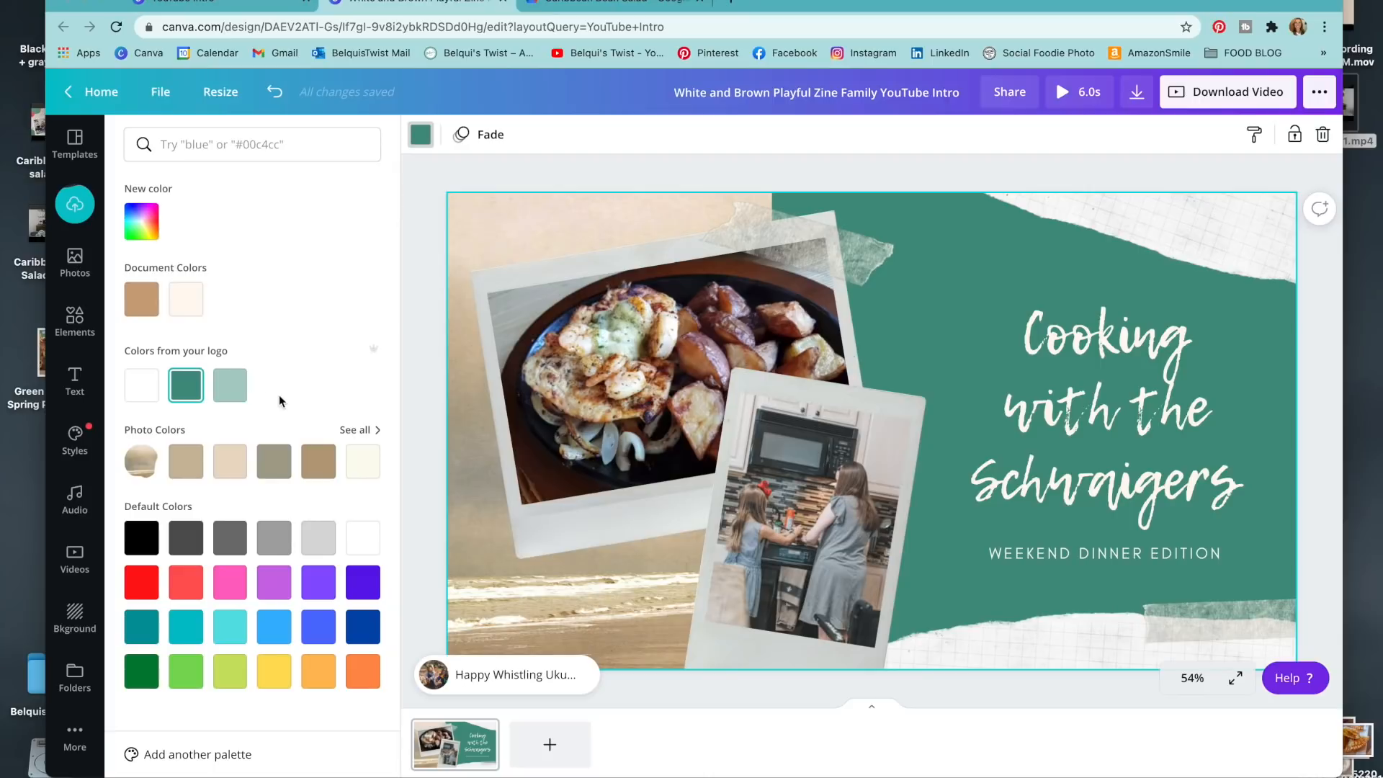
Move the small kitchen photo frame clear of the large frame and shift the title text toward the design's right edge
click(454, 243)
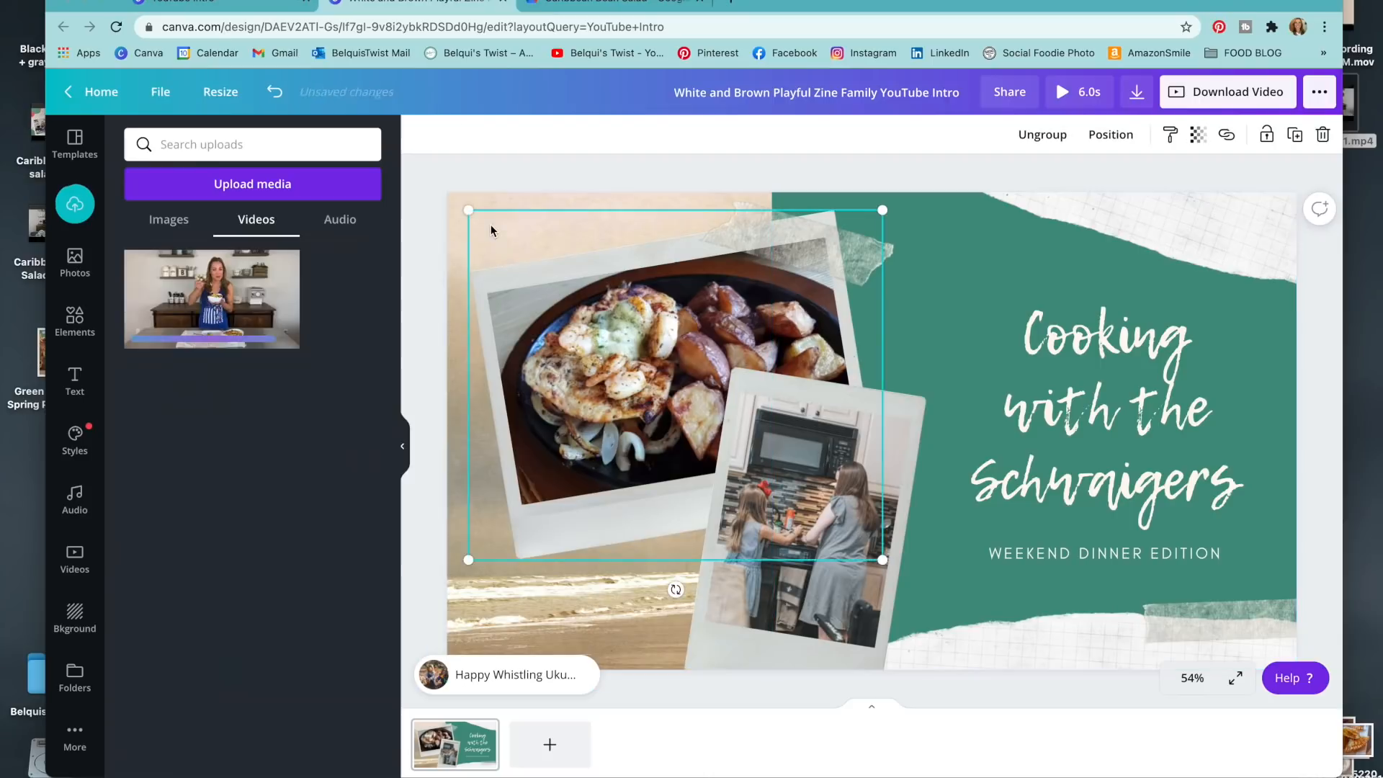
click(453, 211)
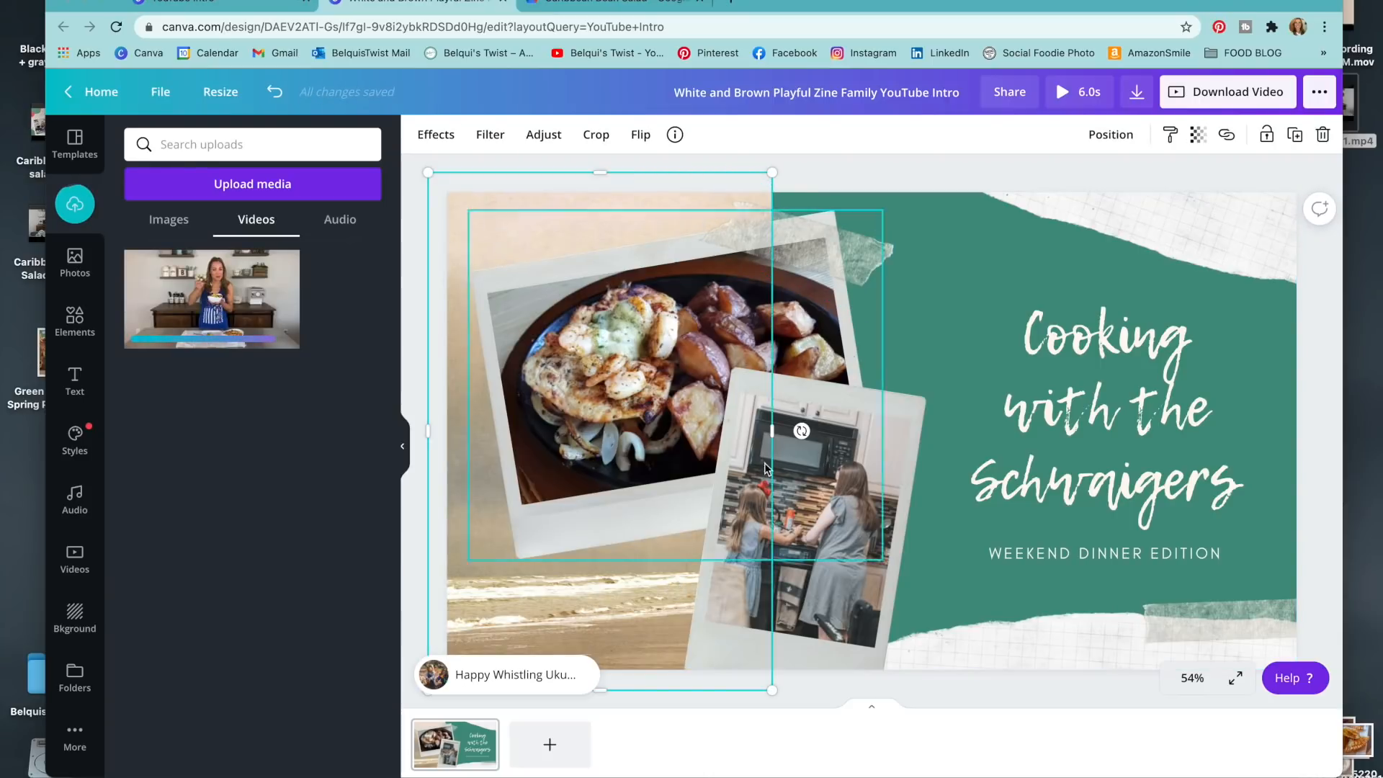
click(846, 469)
drag(845, 461, 939, 371)
drag(1031, 364, 1078, 372)
Move the large food photo frame into the design's upper-left corner and shift the tape strip up along with it
drag(651, 384, 598, 359)
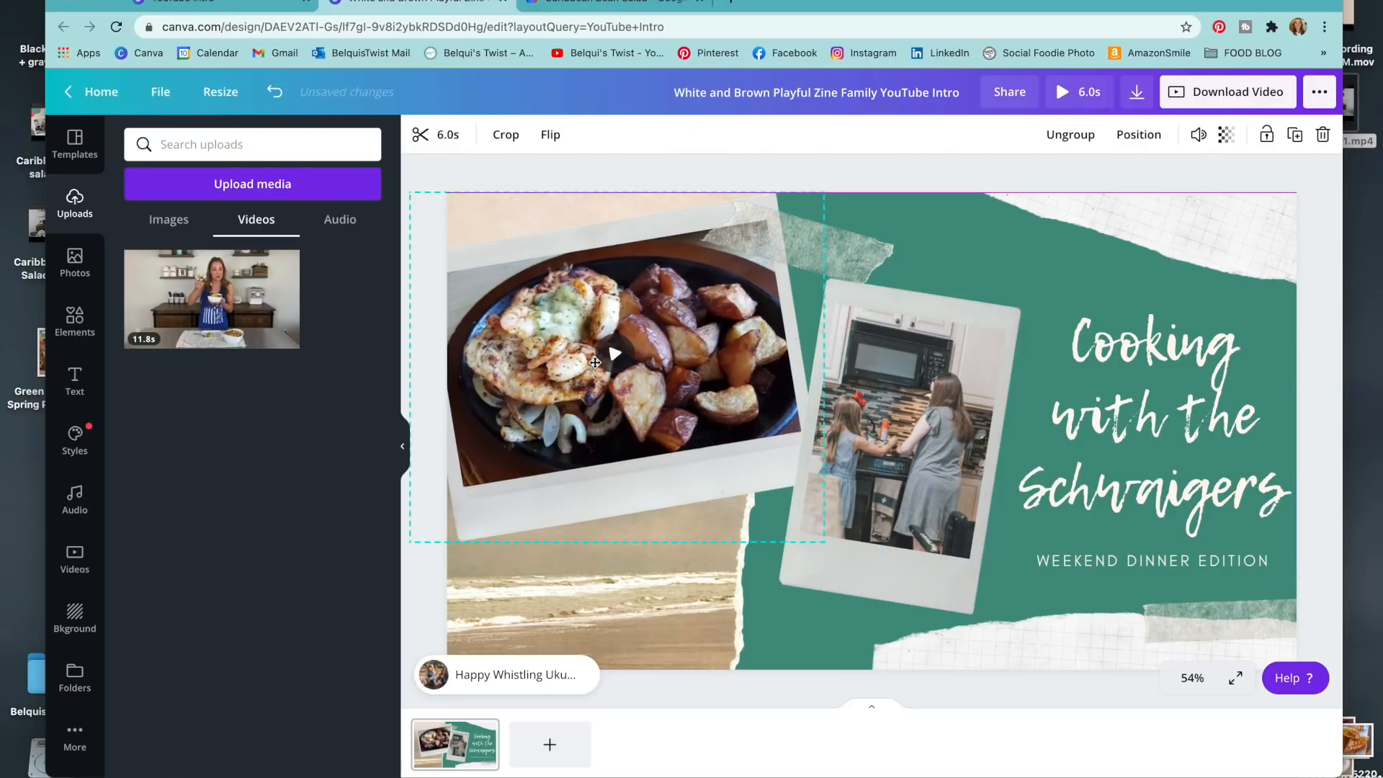
click(772, 226)
drag(772, 225, 753, 202)
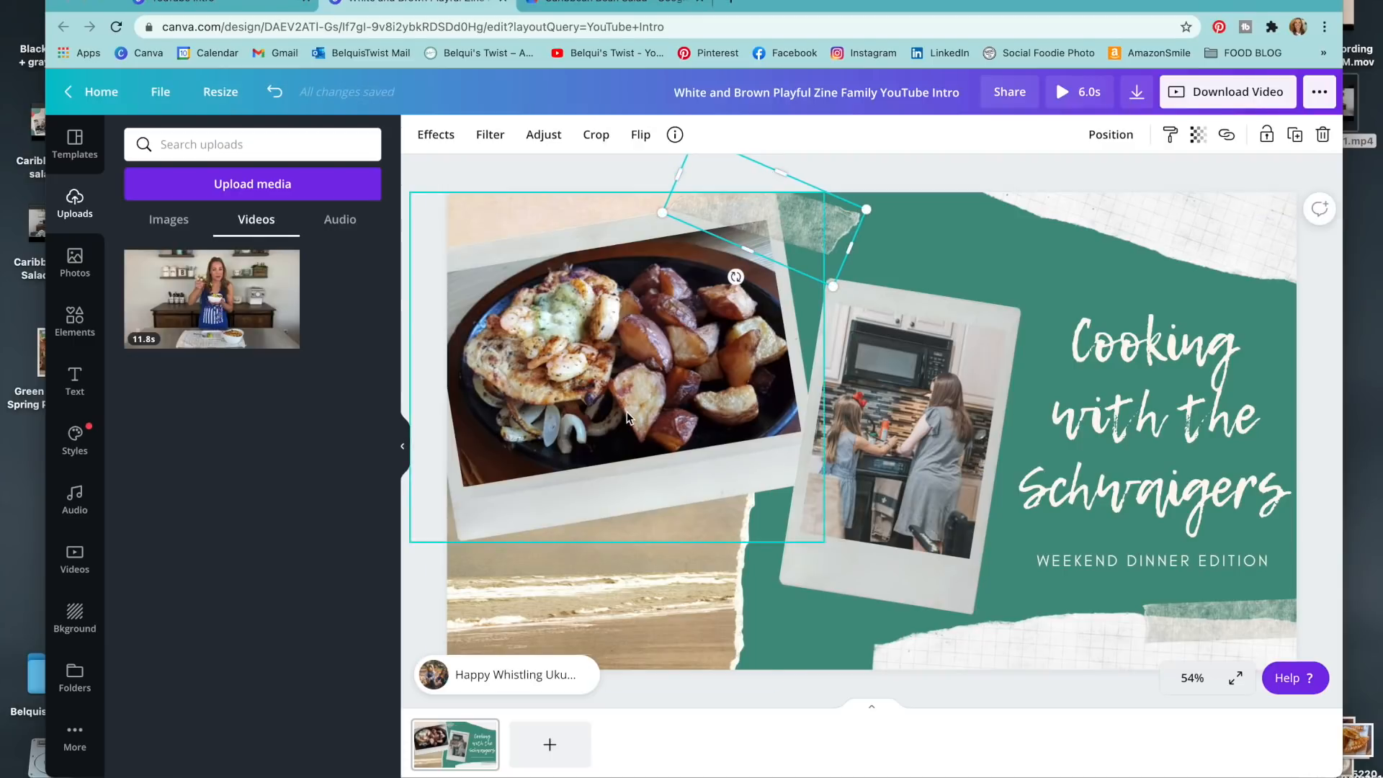
Replace the picture in the large photo frame with the uploaded 11.8s video clip and mute the clip's sound
drag(194, 291, 546, 320)
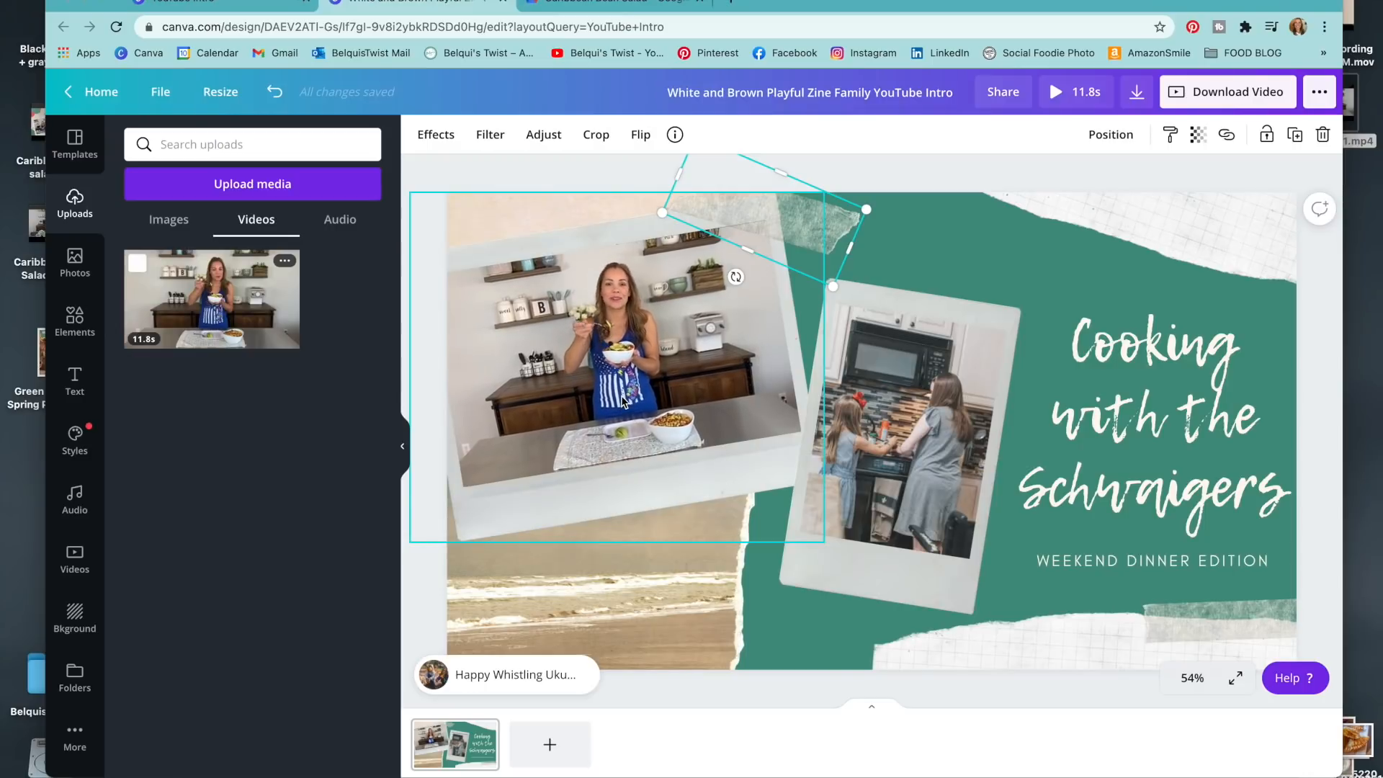
click(598, 368)
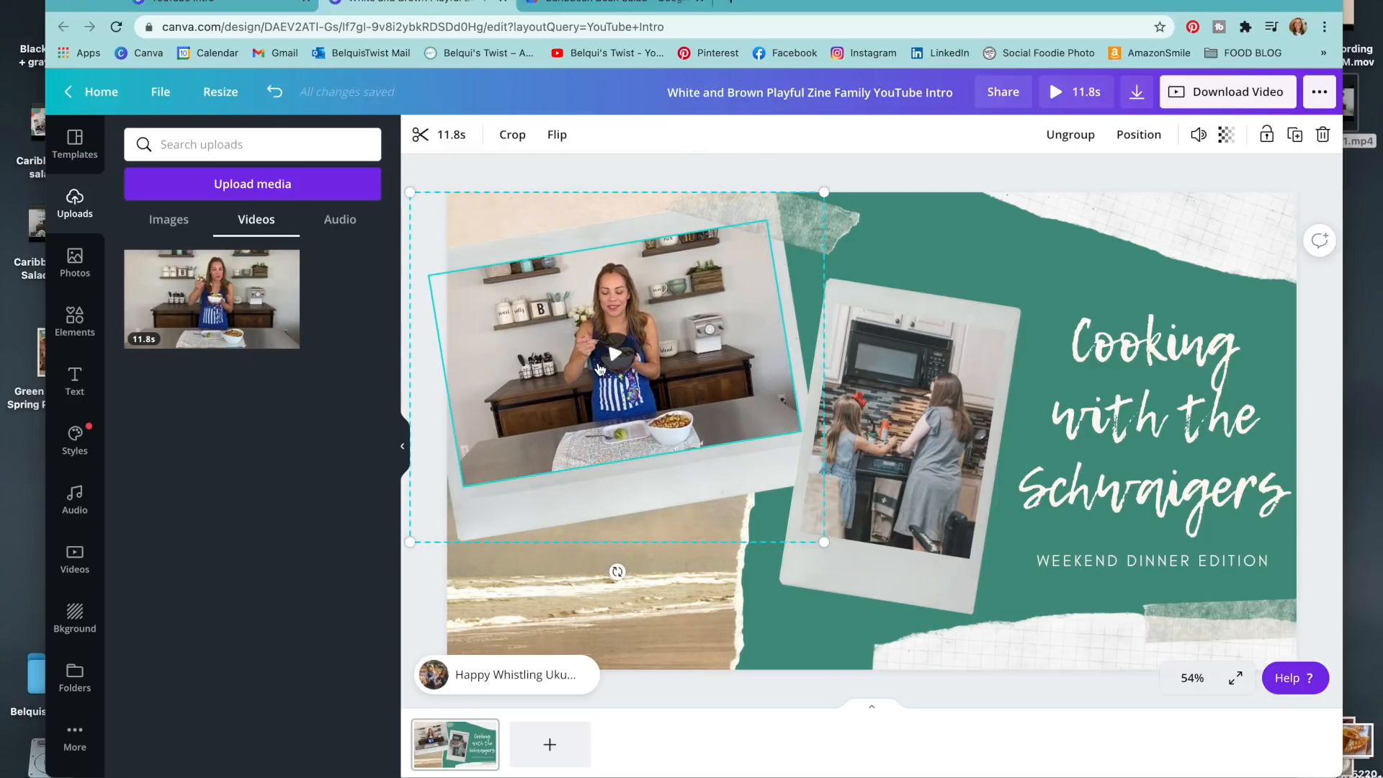
click(1196, 142)
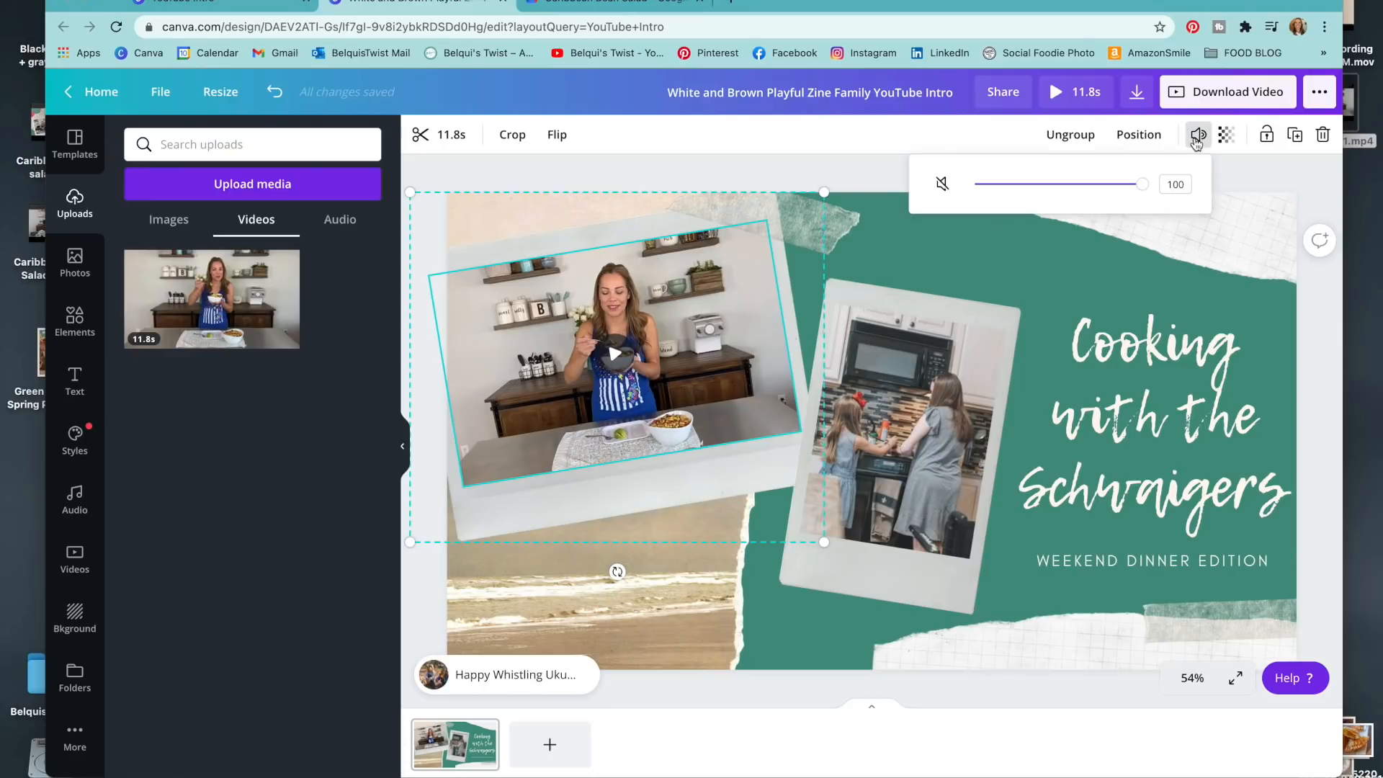
click(941, 185)
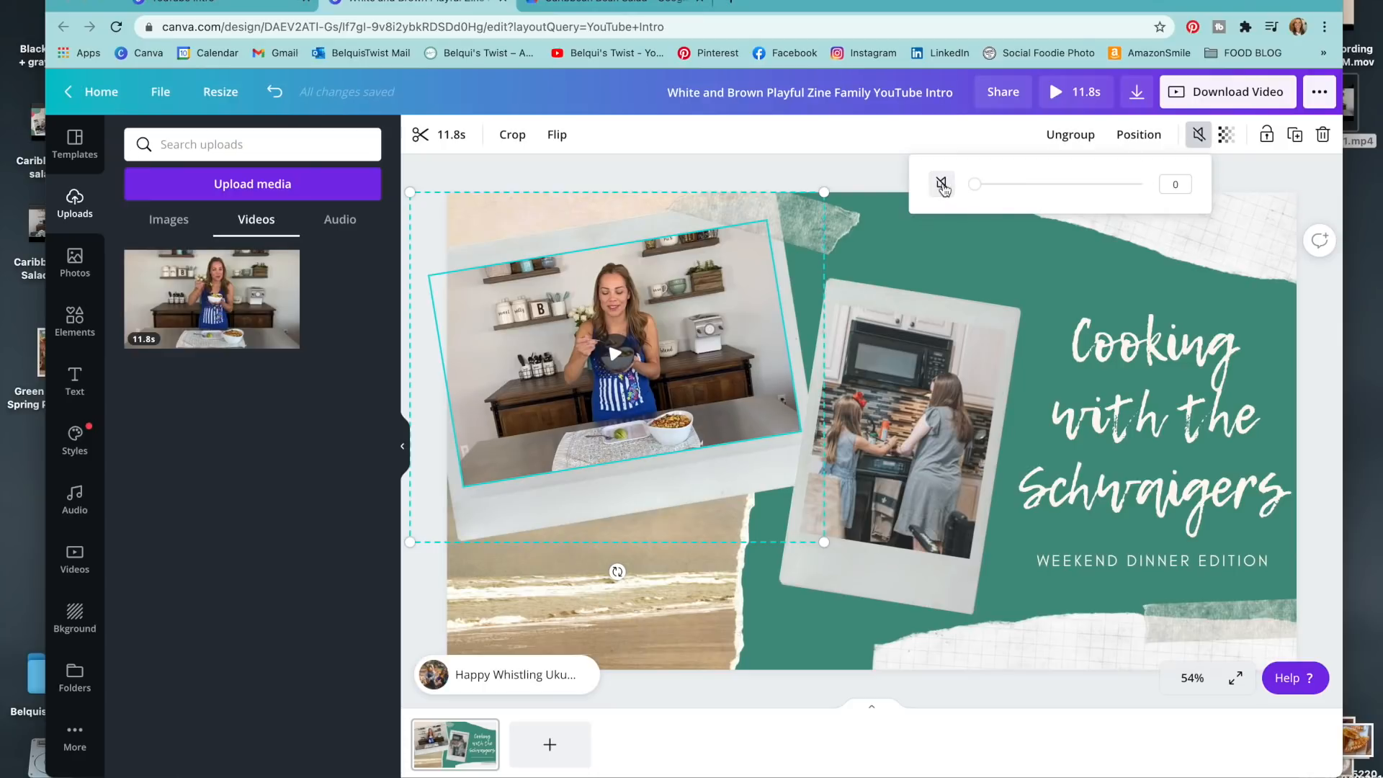
click(794, 175)
click(639, 322)
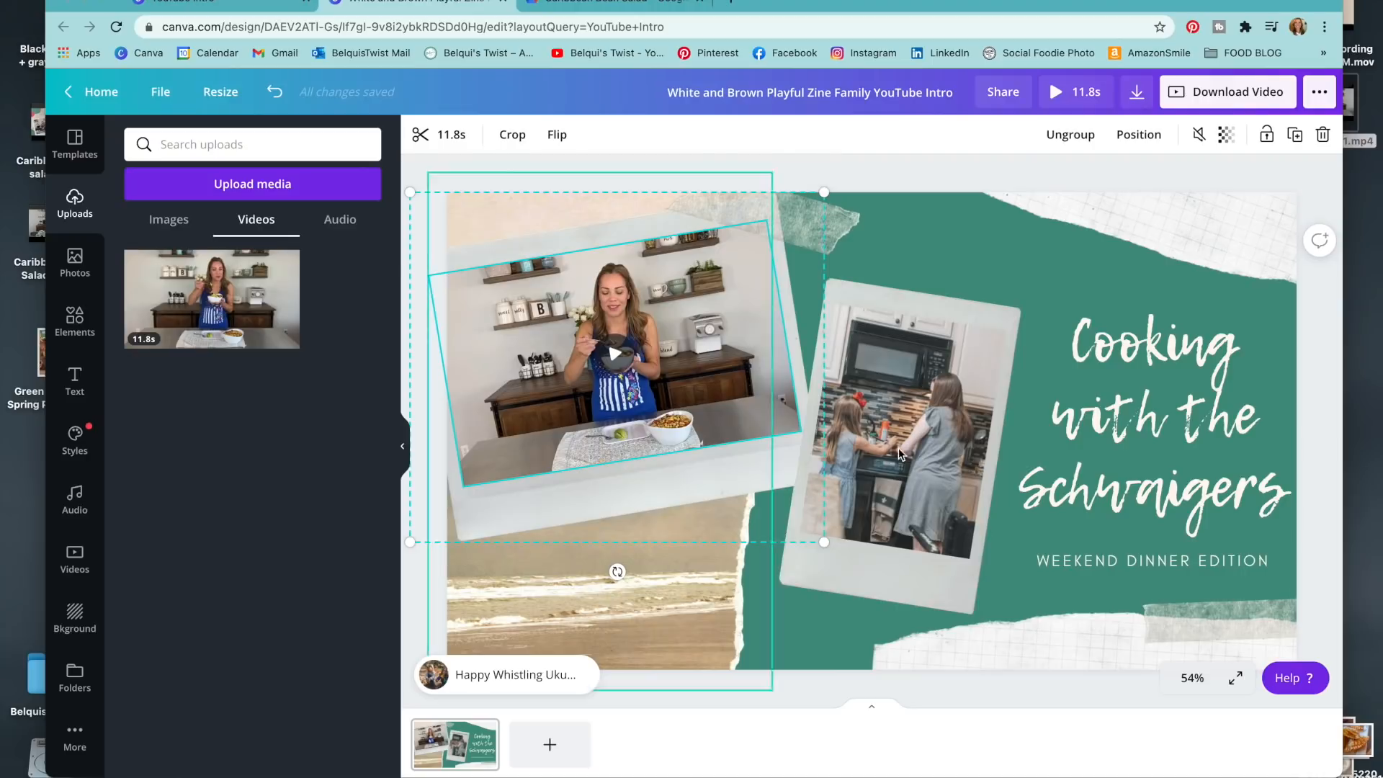
Download IMG_2770.jpg from the Caribbean Bean Salad folder in Google Drive and place the file on the desktop
click(940, 406)
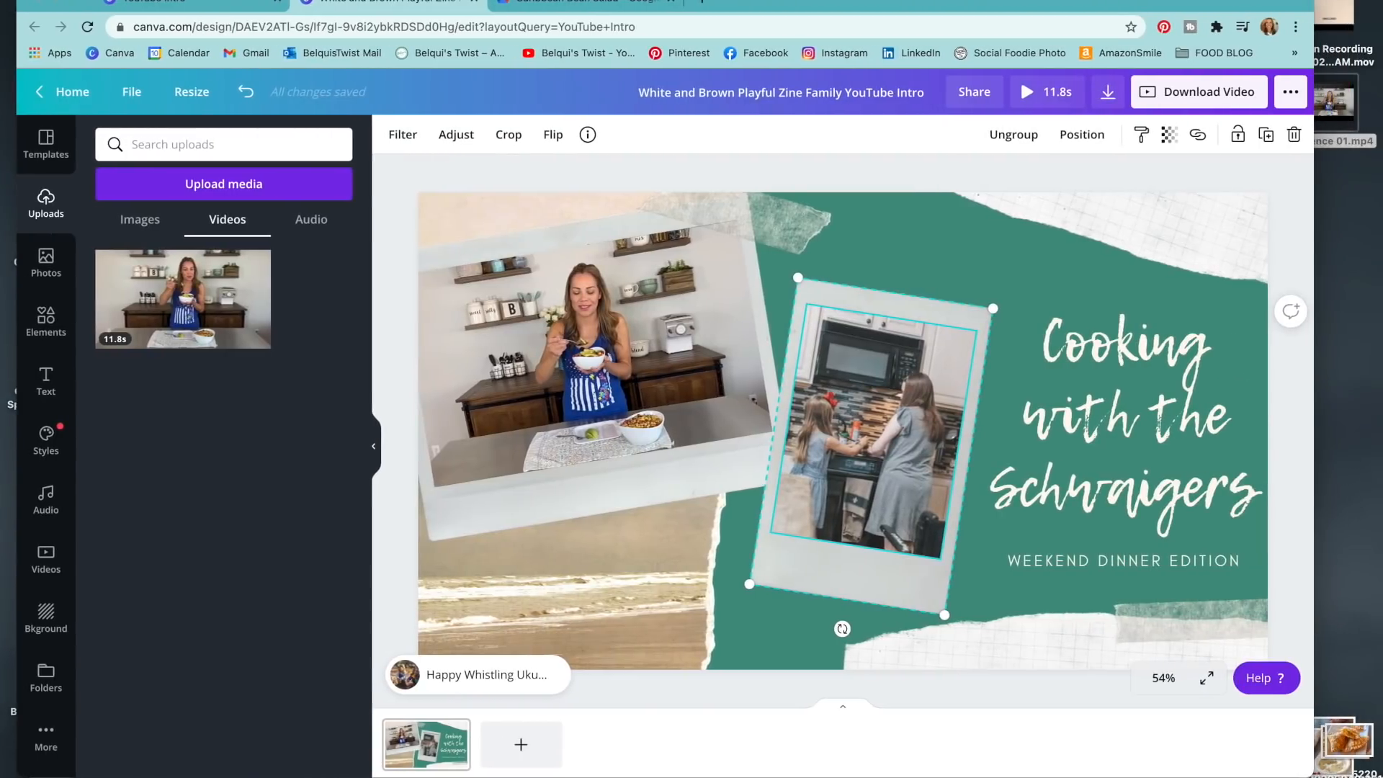
click(580, 4)
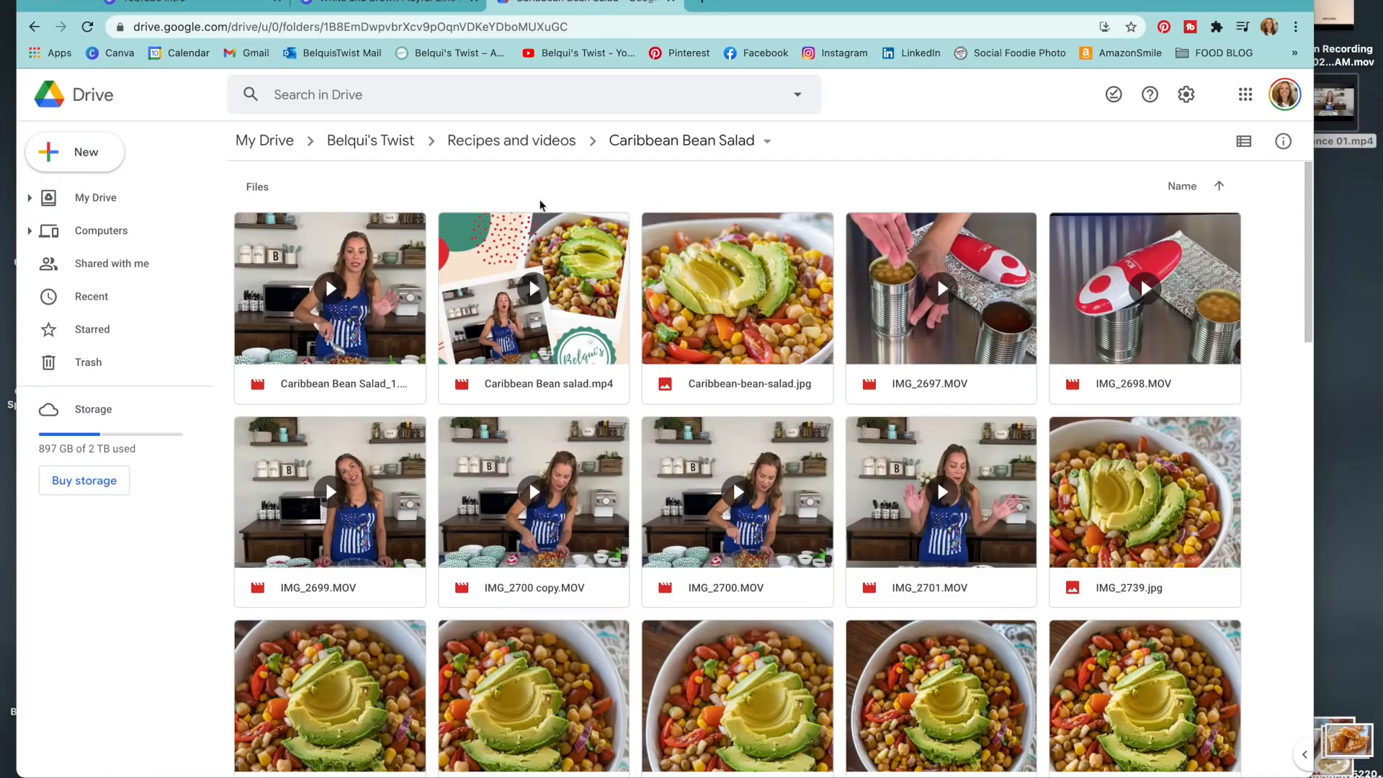
scroll(909, 587, down, 2)
scroll(909, 586, down, 5)
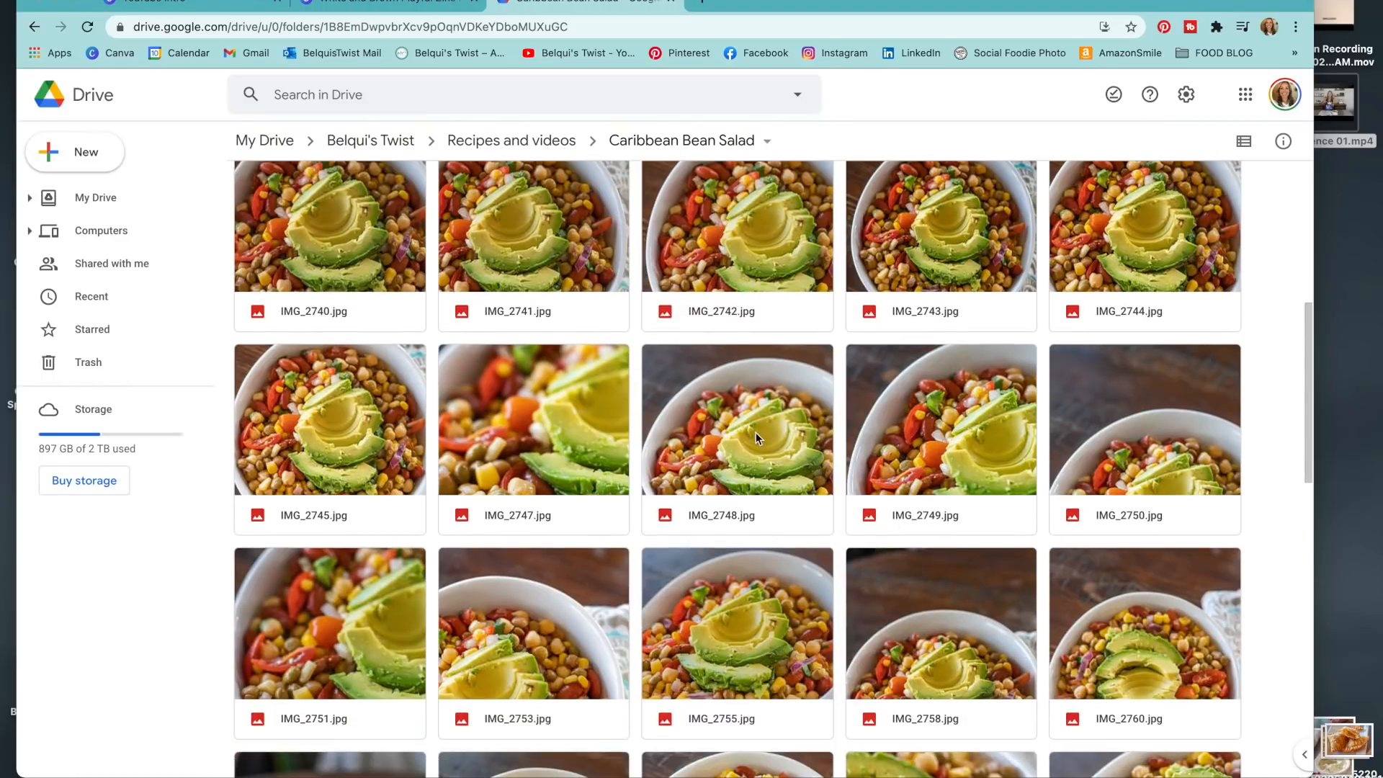
double_click(755, 437)
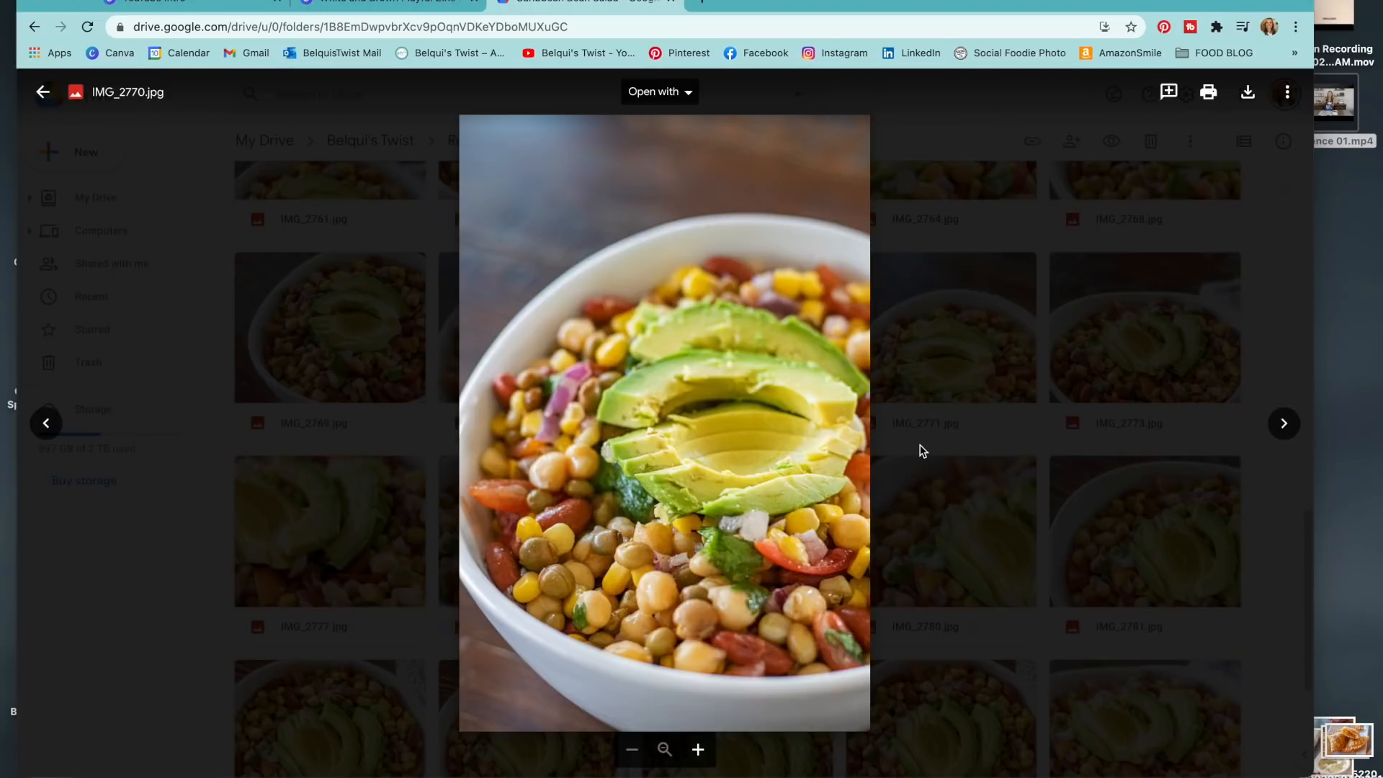
click(1248, 94)
drag(940, 3, 1113, 3)
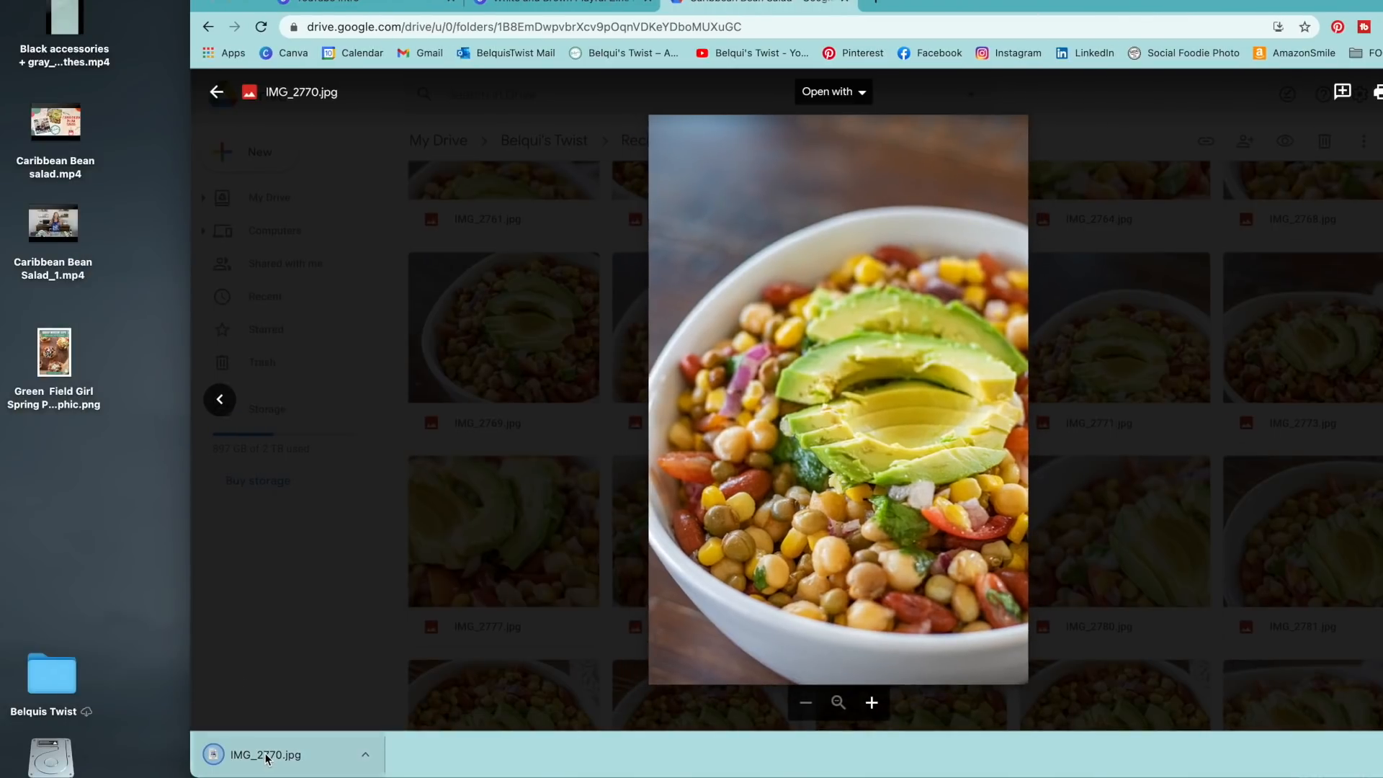
drag(264, 754, 77, 511)
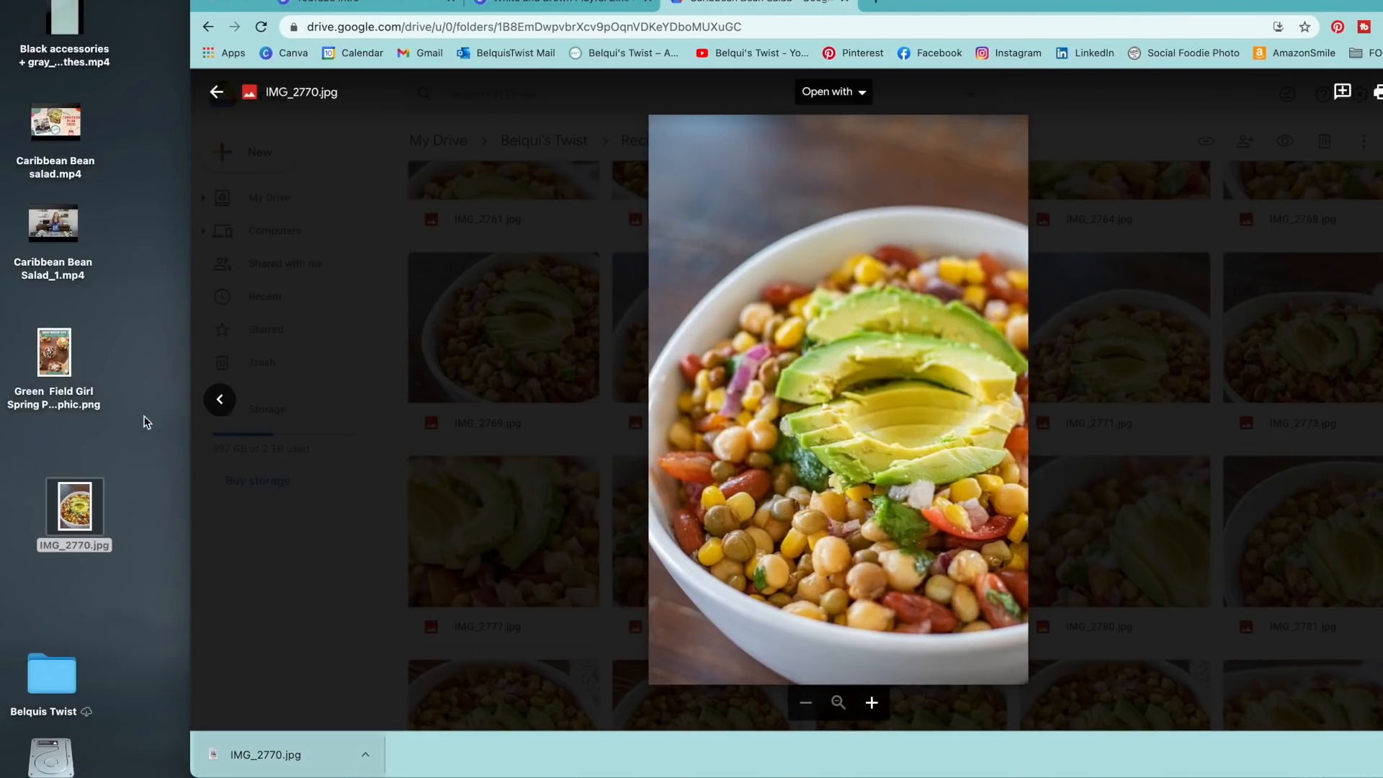
Return to the Canva design, upload IMG_2770.jpg from the desktop and put it in the small frame in place of the kitchen photo
click(562, 4)
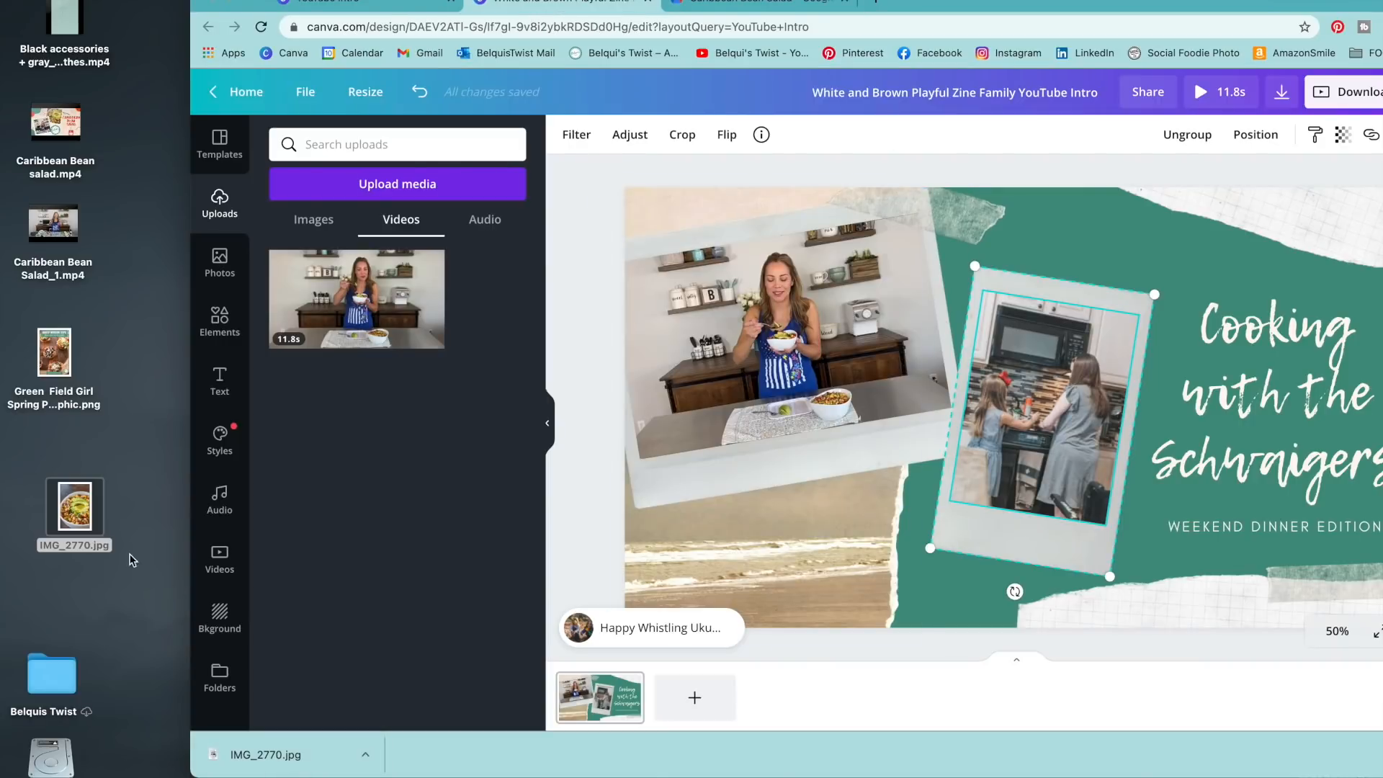
drag(97, 515, 382, 386)
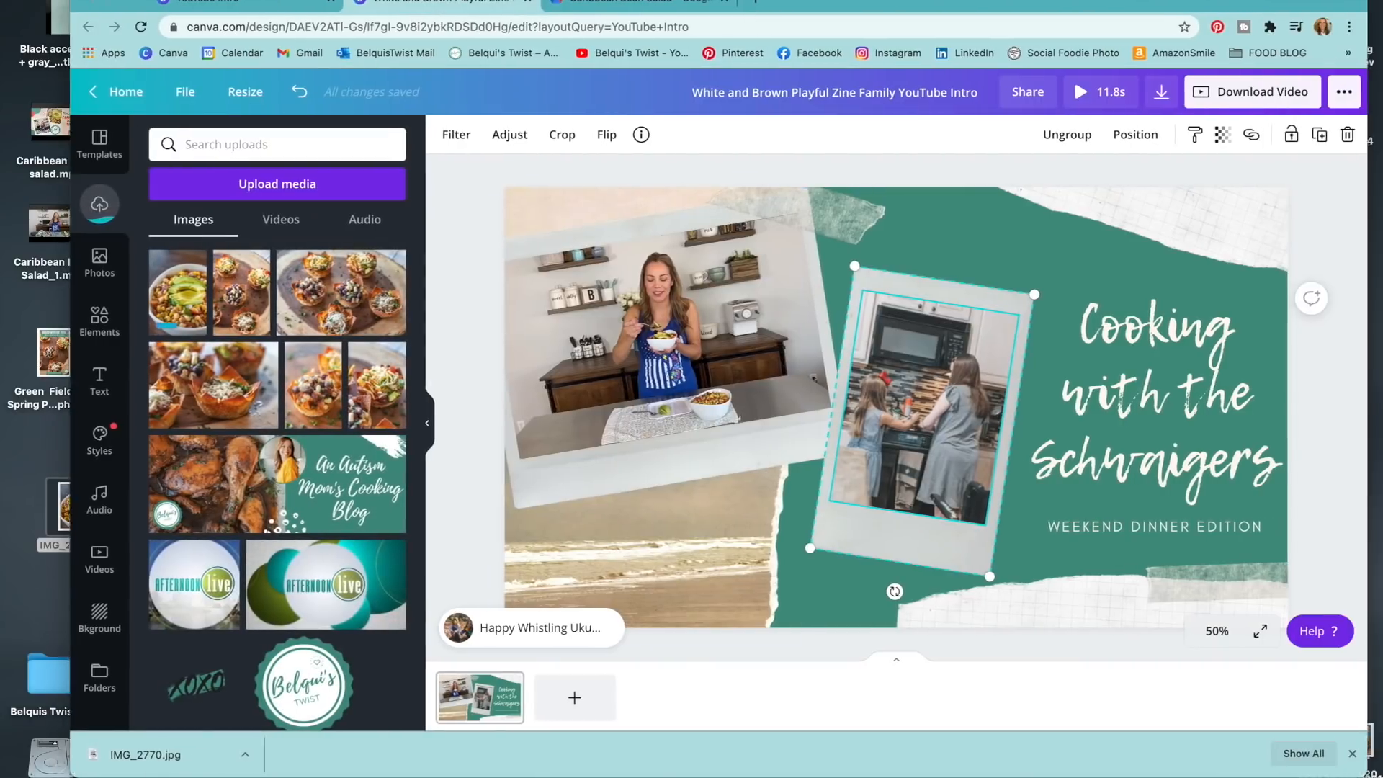
drag(894, 2, 845, 2)
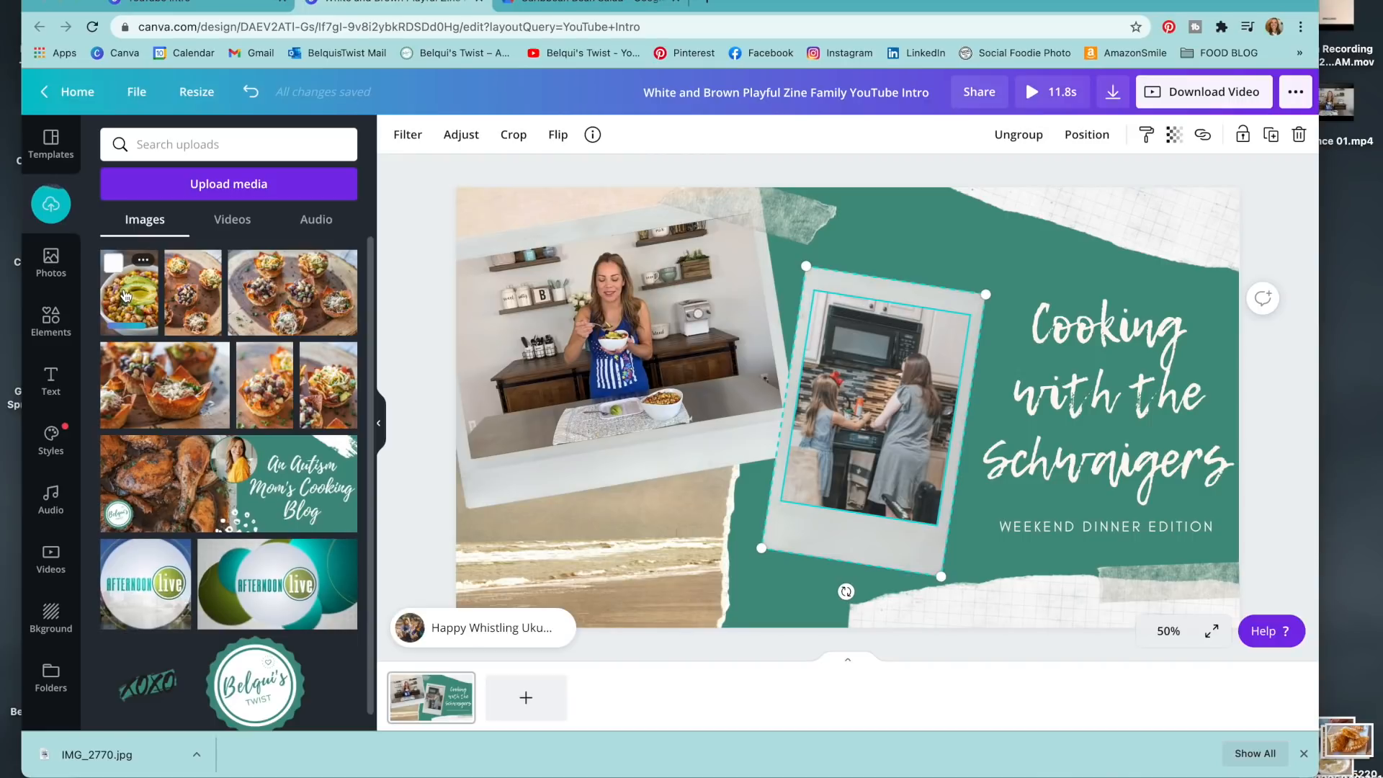
drag(323, 302, 826, 384)
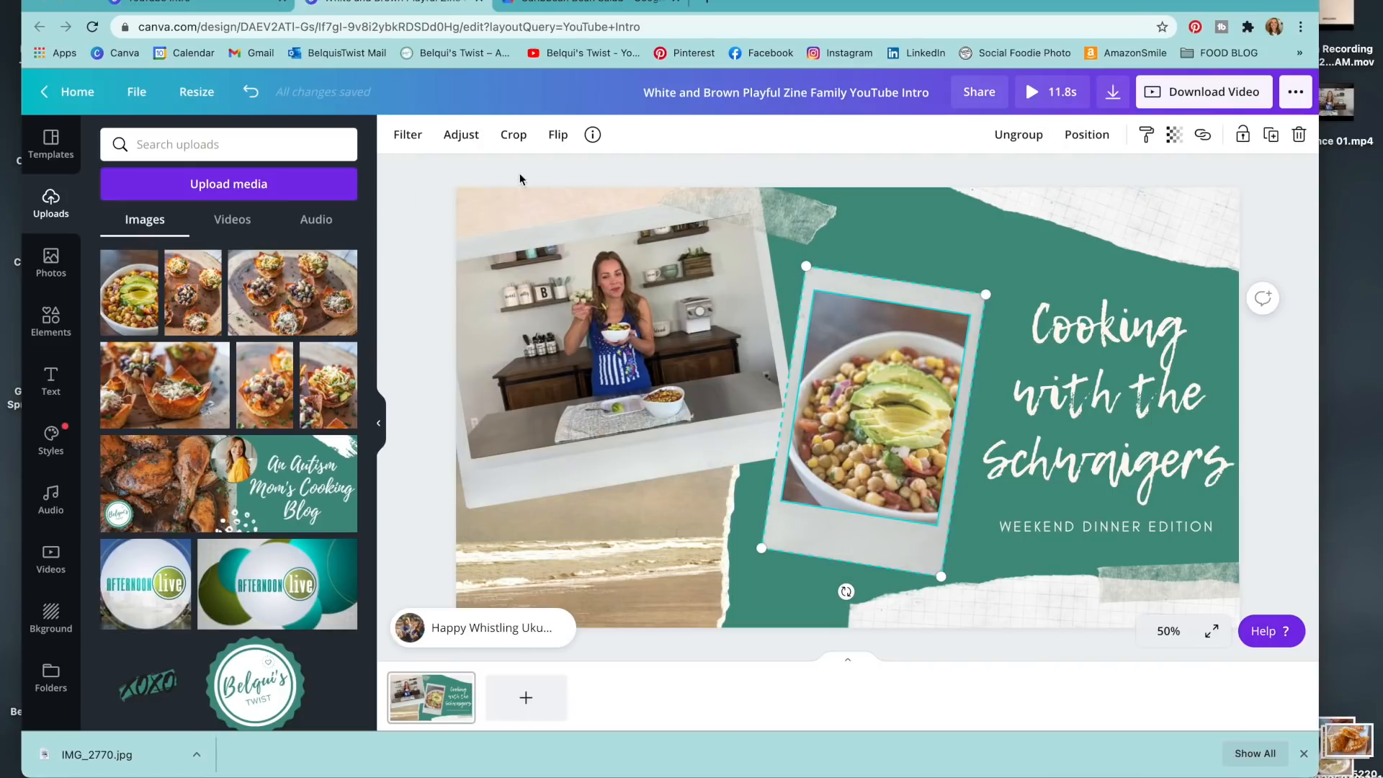
Set the bean salad photo's filter to None
click(407, 136)
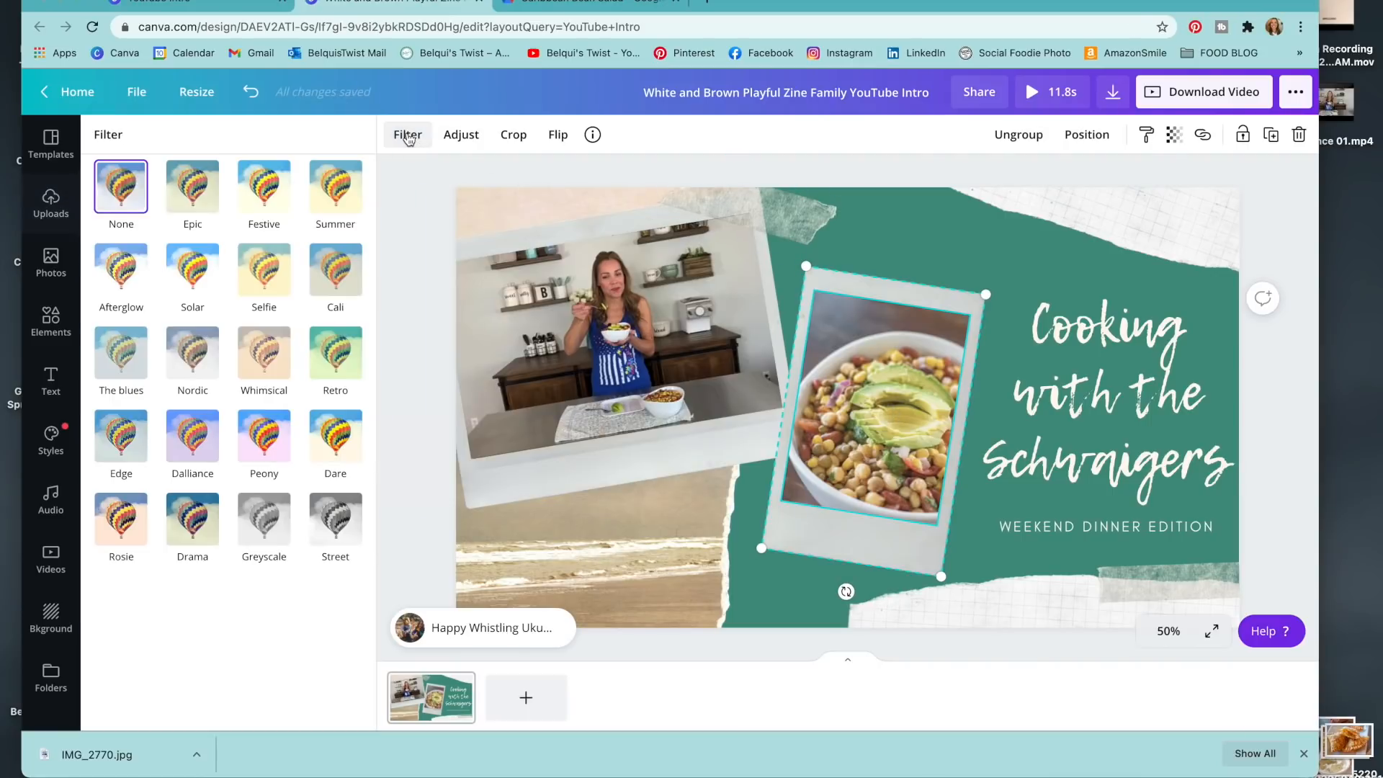
click(115, 191)
click(1142, 261)
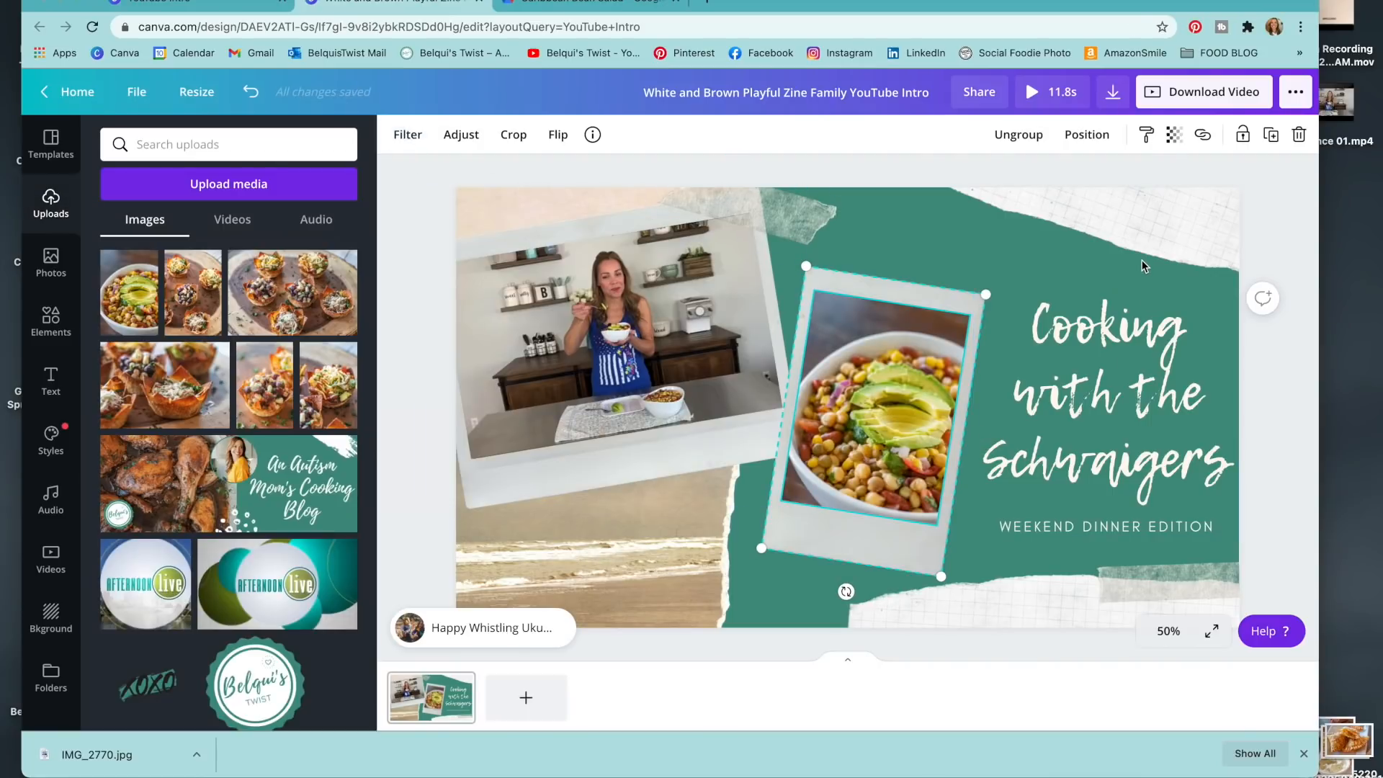
Enlarge the bean salad photo frame and position it beside the video frame
click(1102, 364)
click(956, 308)
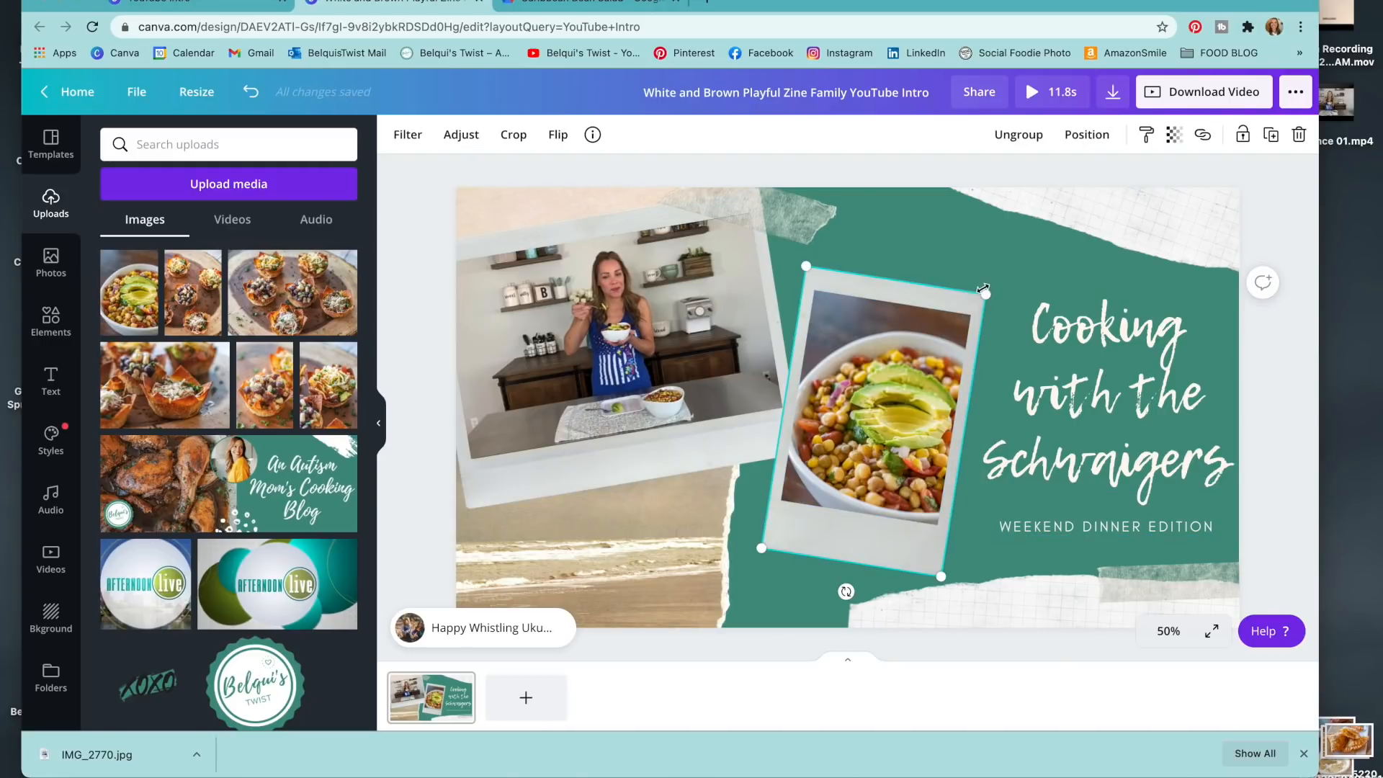
drag(974, 291, 1052, 219)
mouse_move(960, 317)
mouse_down()
mouse_move(943, 361)
mouse_move(936, 331)
mouse_up()
drag(803, 202, 820, 234)
Replace the script title text with "Caribbean Bean Salad"
click(1066, 376)
click(1090, 376)
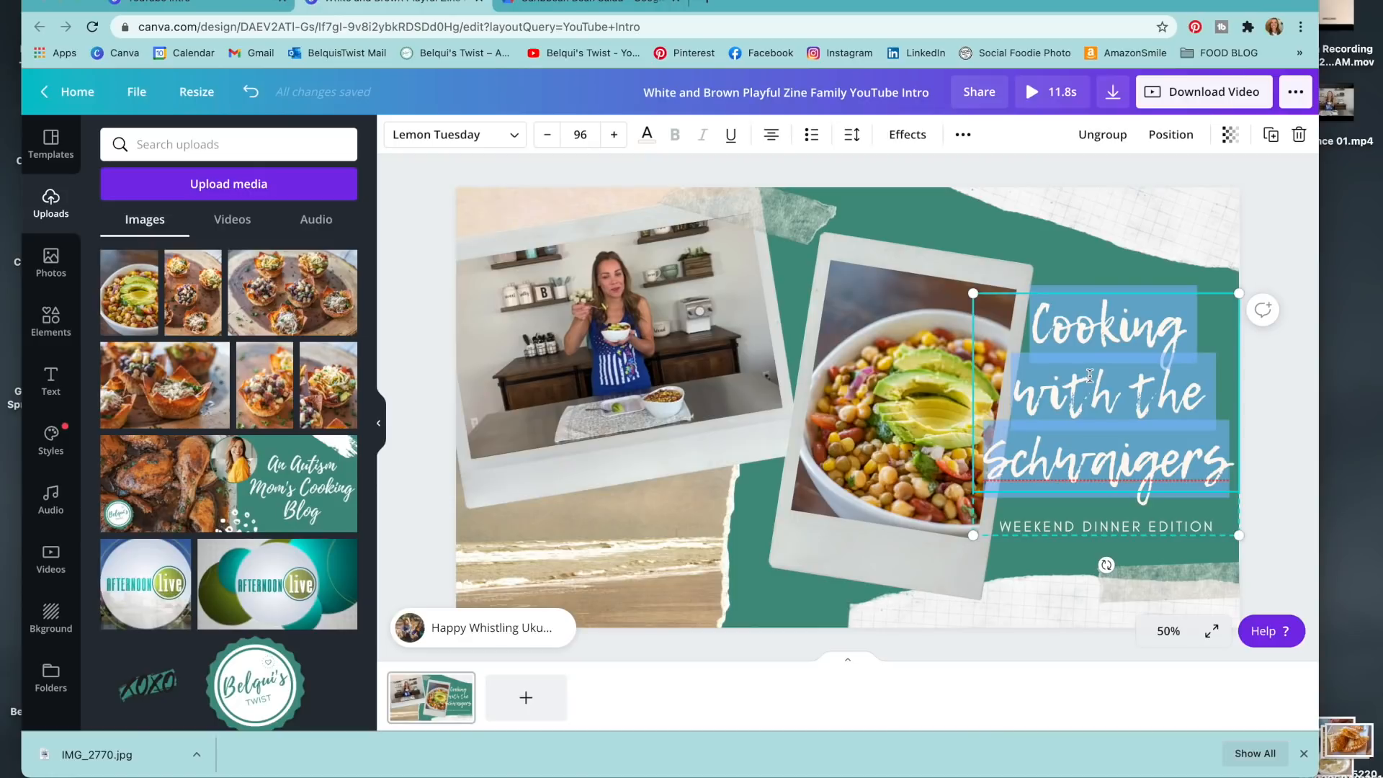
text(Cari)
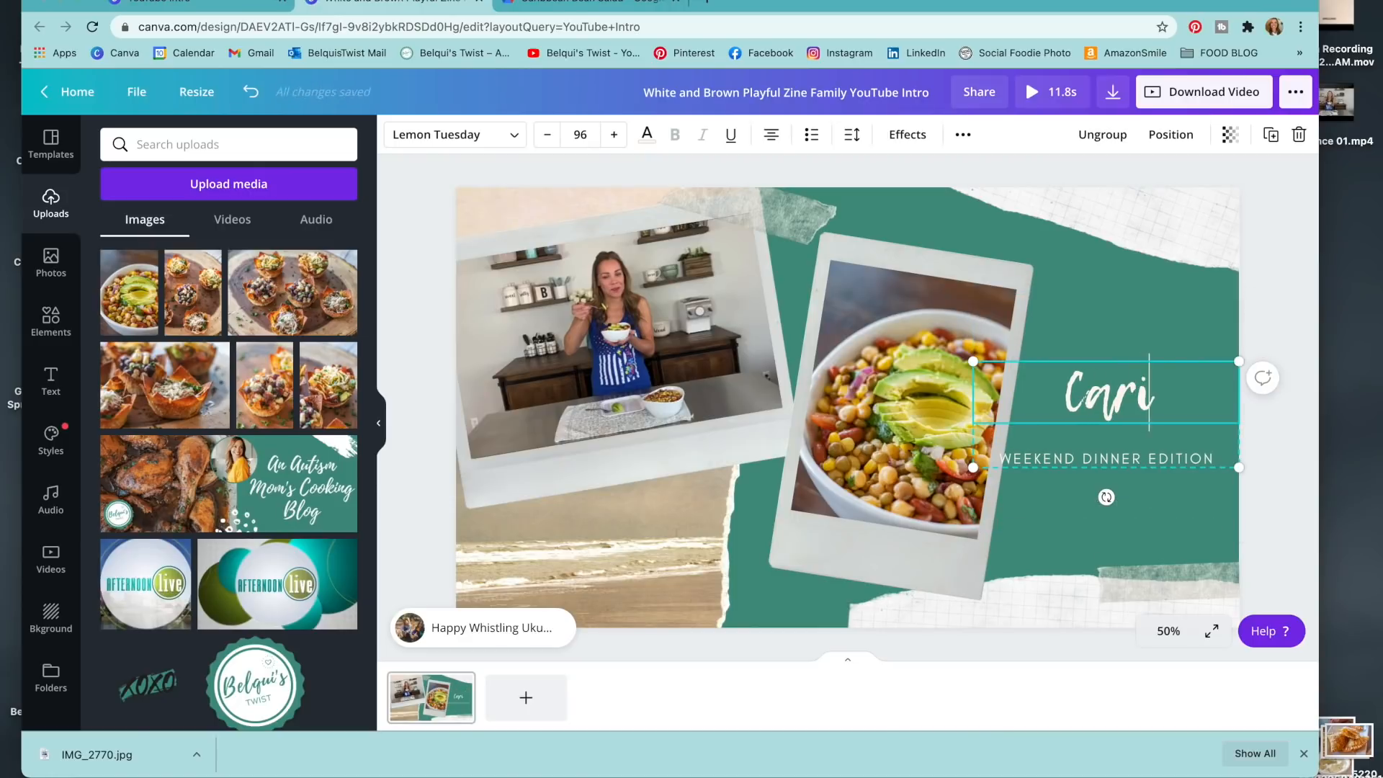
text(bbean Bean Salad)
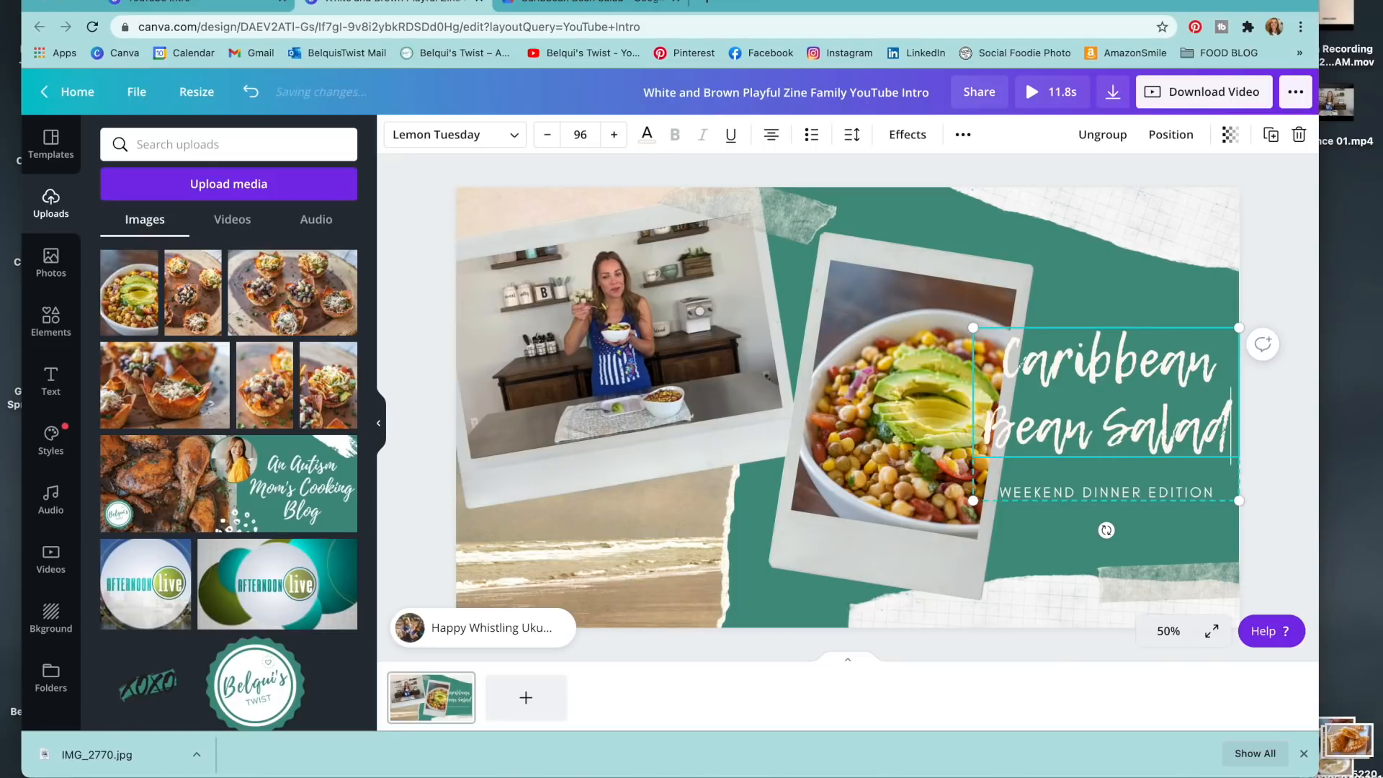
Shrink the title text block and move the bean salad frame down and left so the two no longer overlap
drag(973, 328, 1012, 353)
click(903, 325)
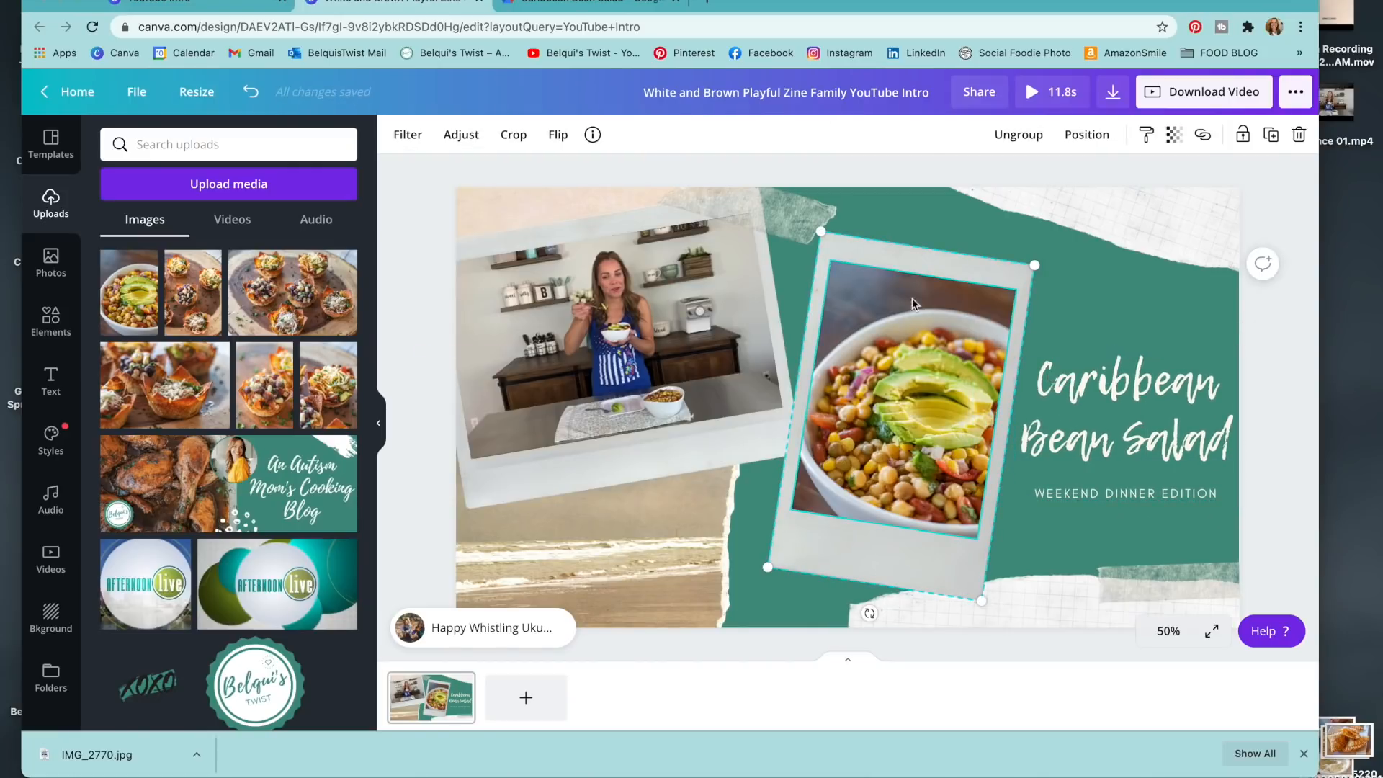
drag(916, 268, 881, 281)
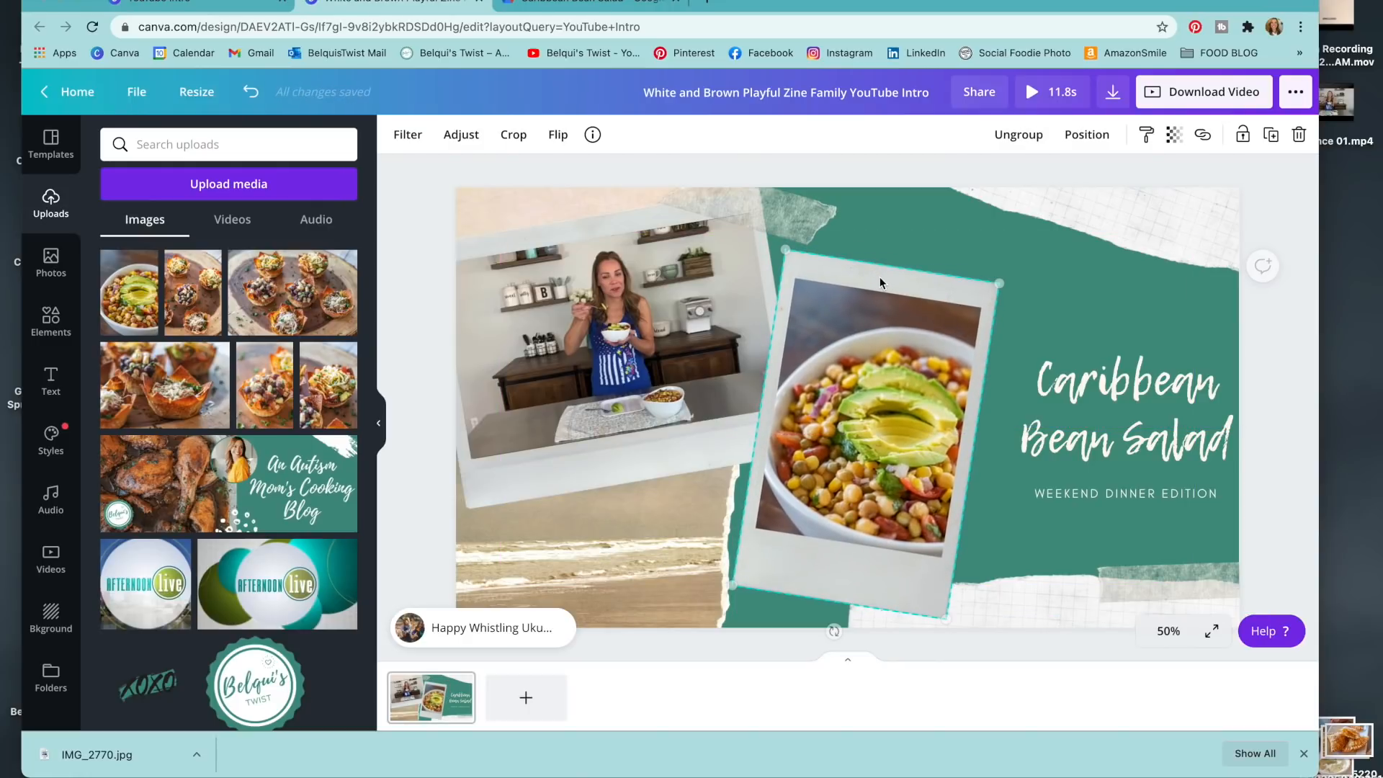
Preview the template's Happy Whistling background music track and delete it from the design
click(516, 630)
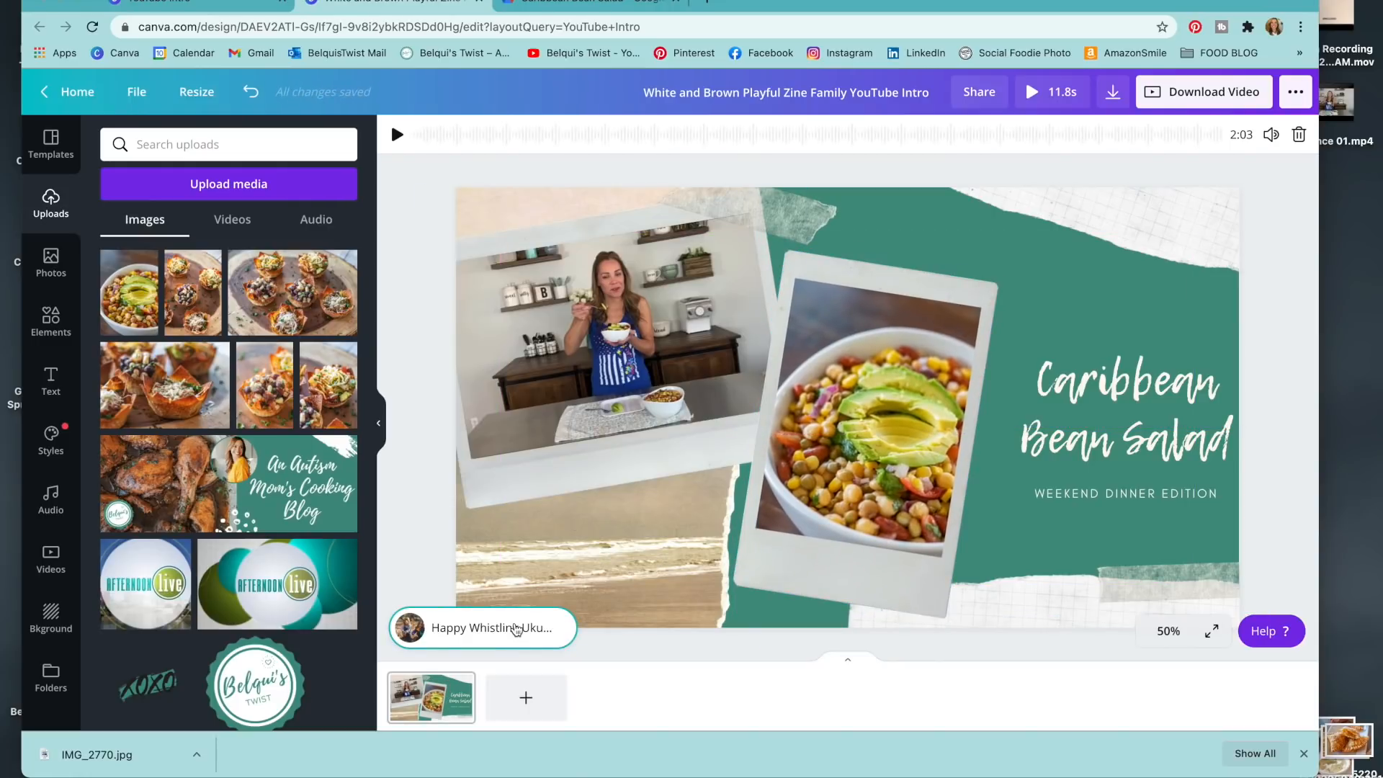
click(398, 137)
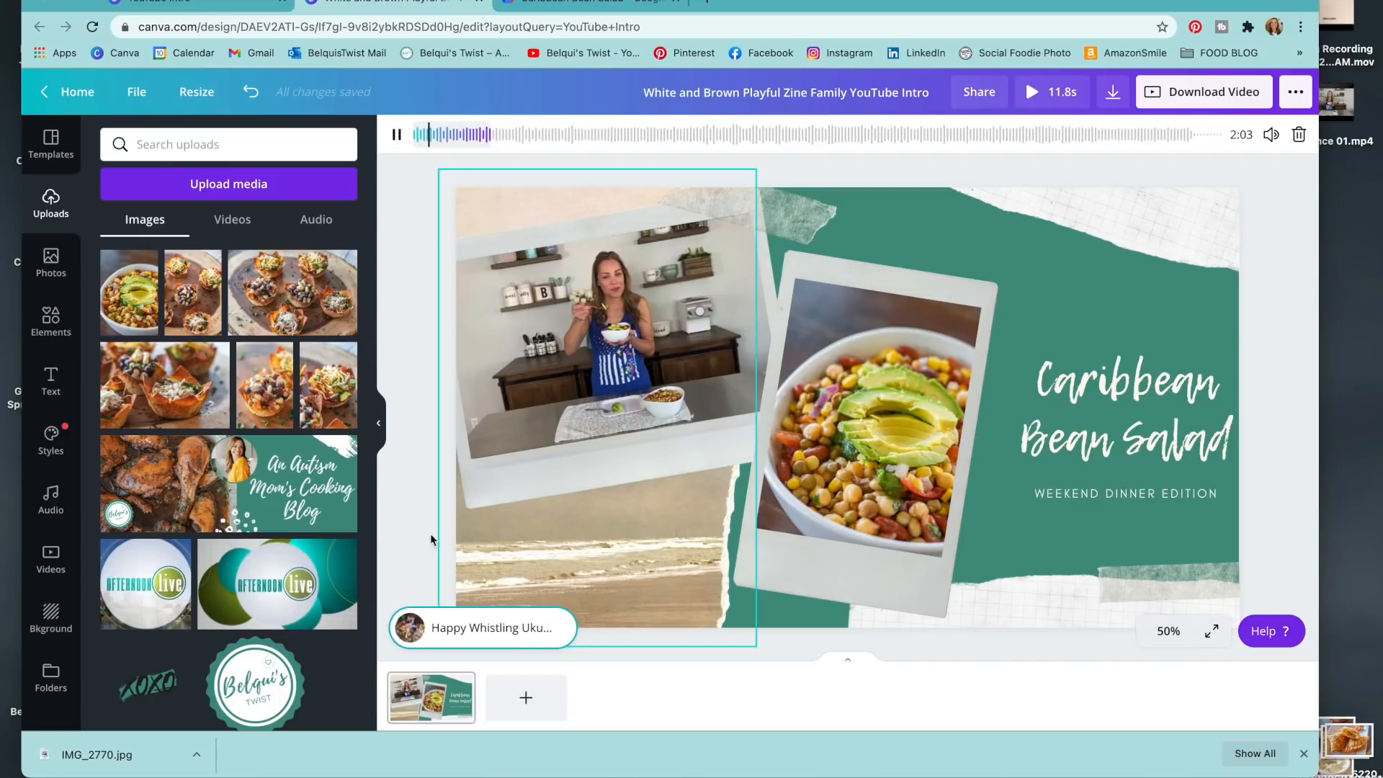
click(396, 135)
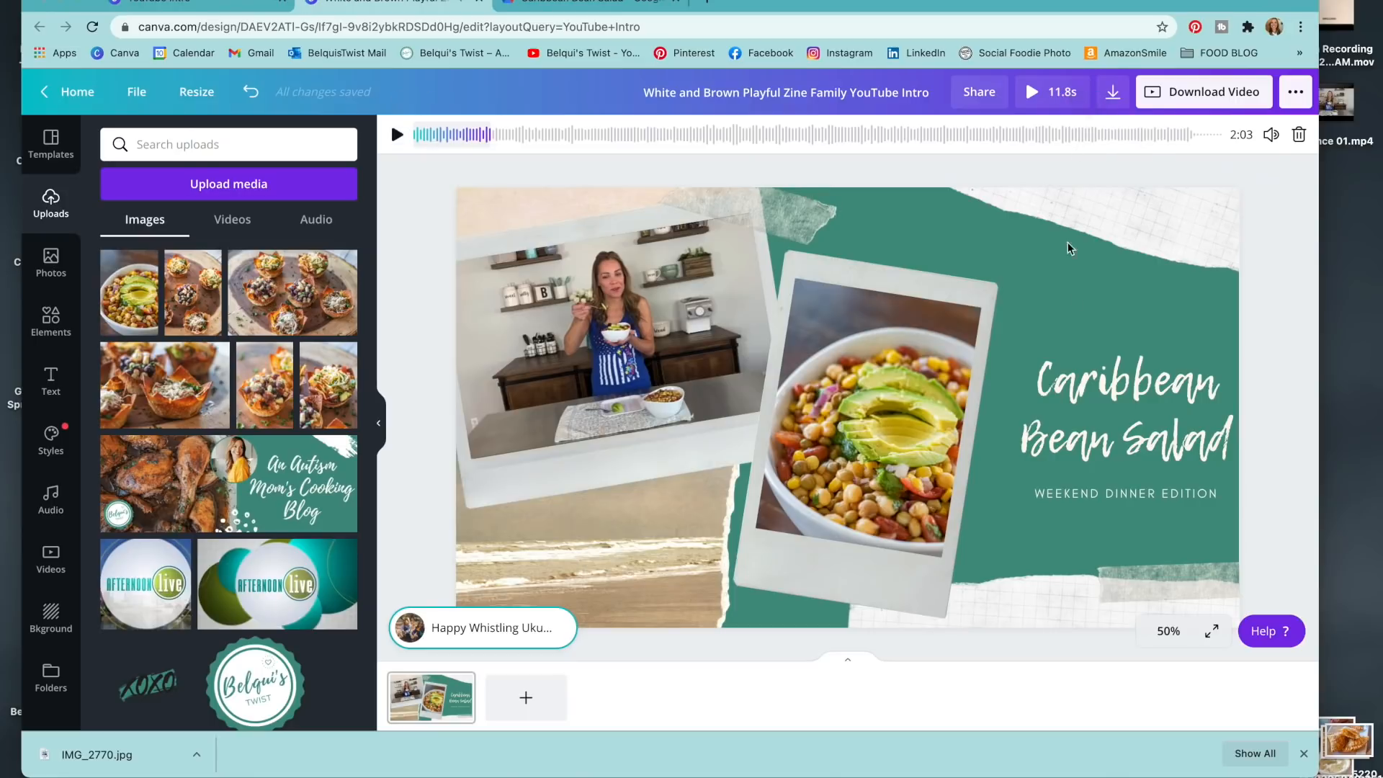
click(1299, 136)
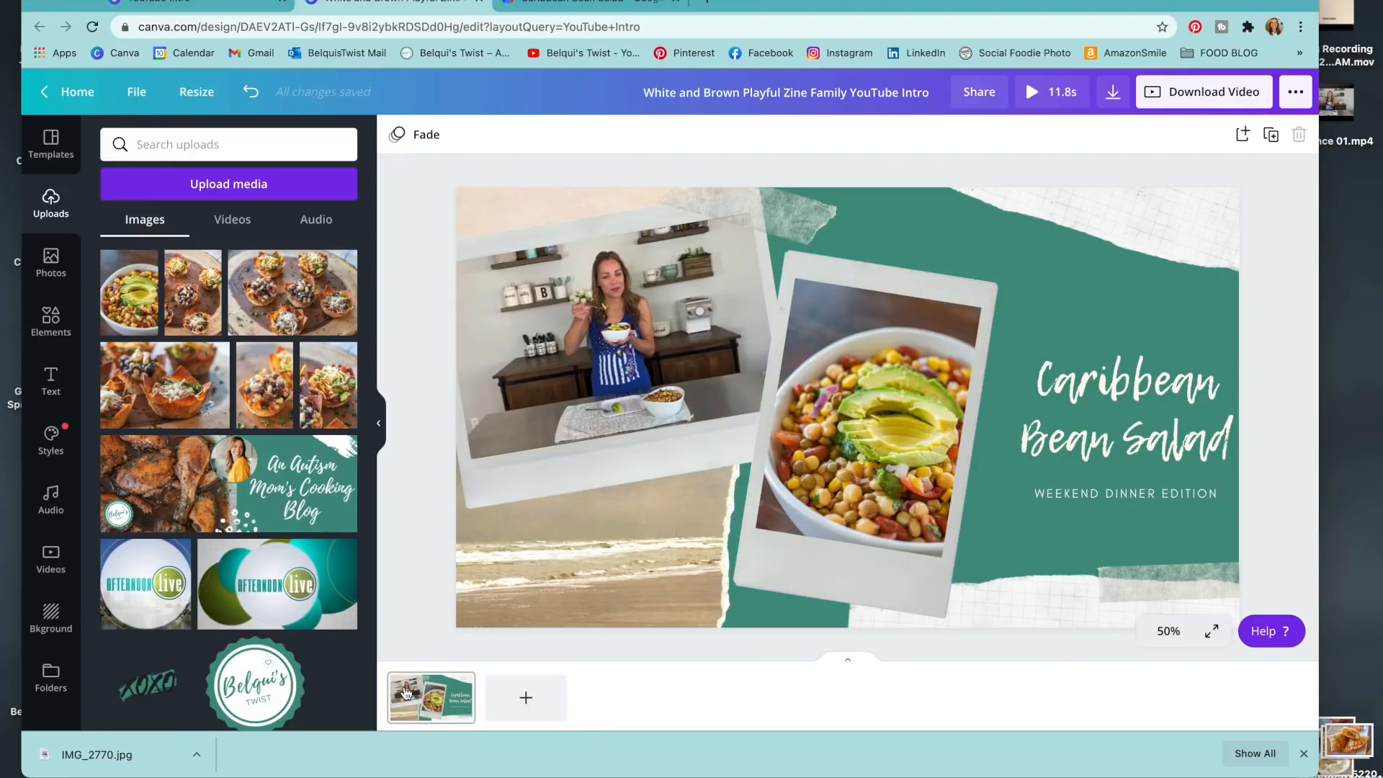
Add the round Belqui's Twist logo from the uploads, scale it down and place it in the beach area under the video frame
click(229, 678)
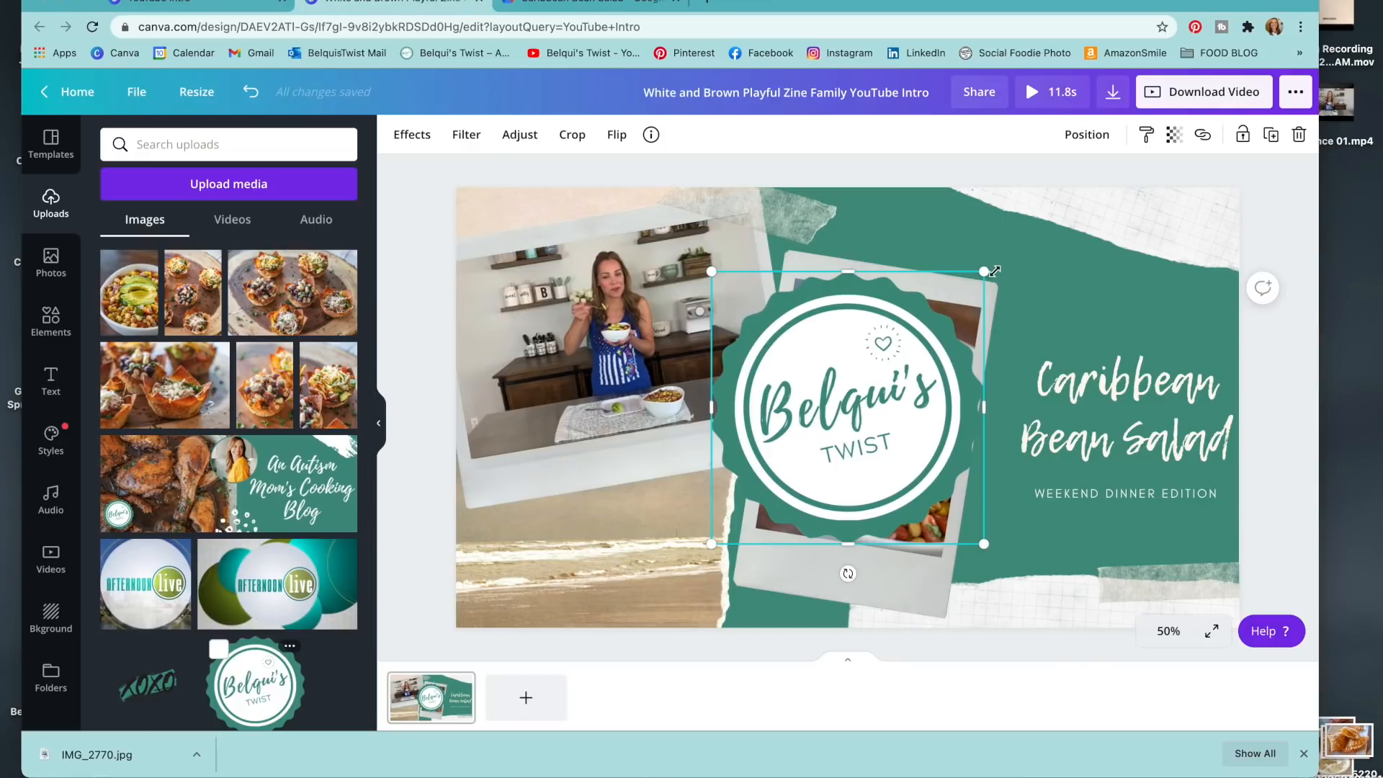
drag(973, 286, 797, 458)
drag(706, 518, 540, 568)
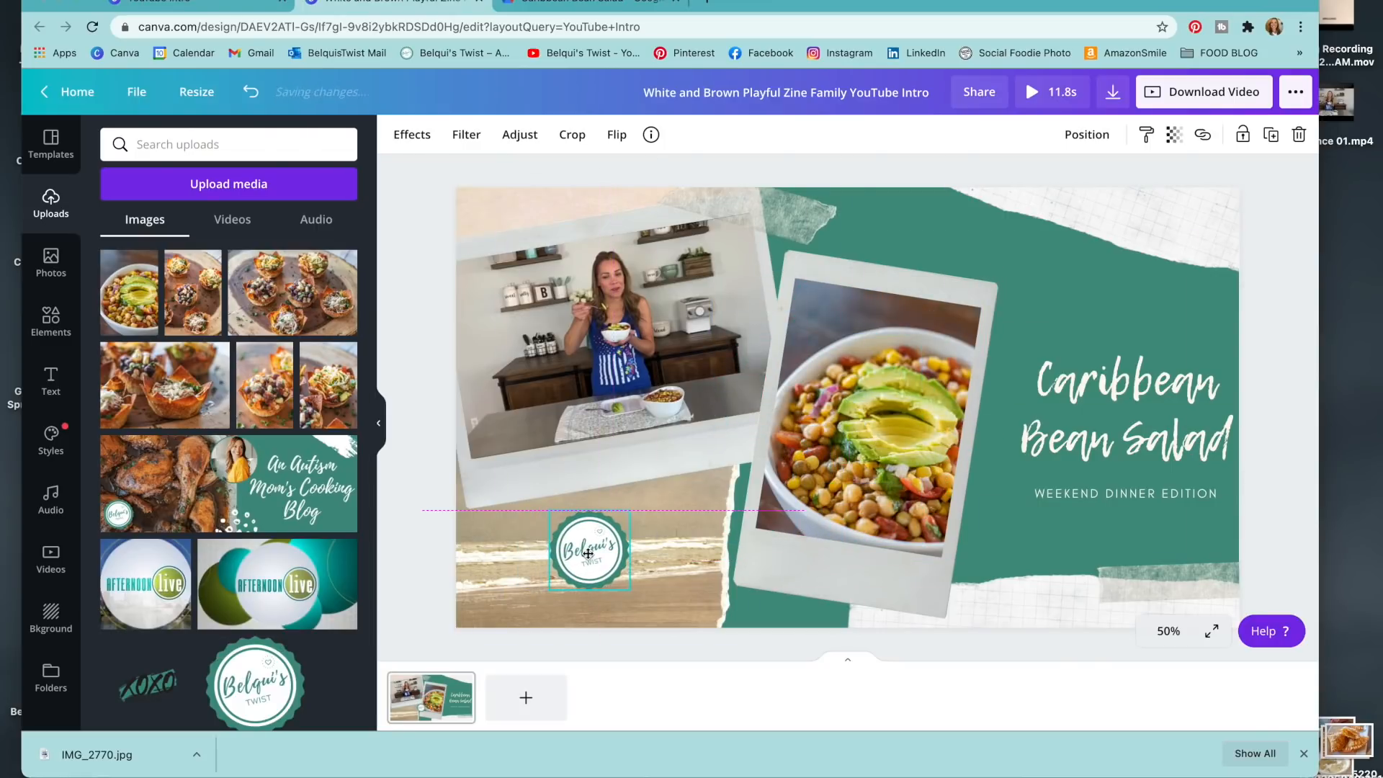
drag(627, 512, 606, 552)
Enlarge the title text block to fill the green area beside the bean salad frame and reposition it
drag(1095, 405, 1077, 386)
drag(993, 333, 956, 306)
drag(1082, 374, 1099, 406)
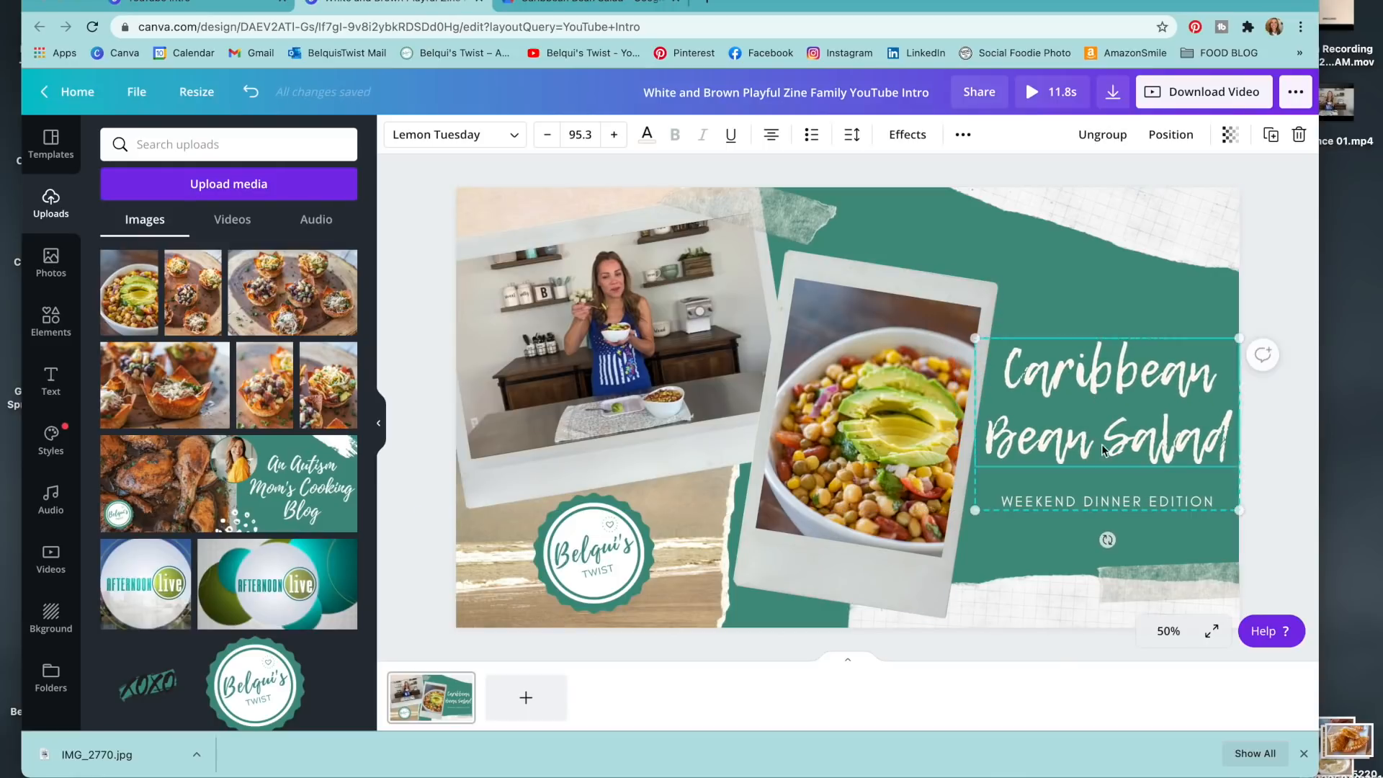
Ungroup the title block, delete the "Weekend Dinner Edition" line and move the Caribbean Bean Salad title down within the green area
double_click(1137, 503)
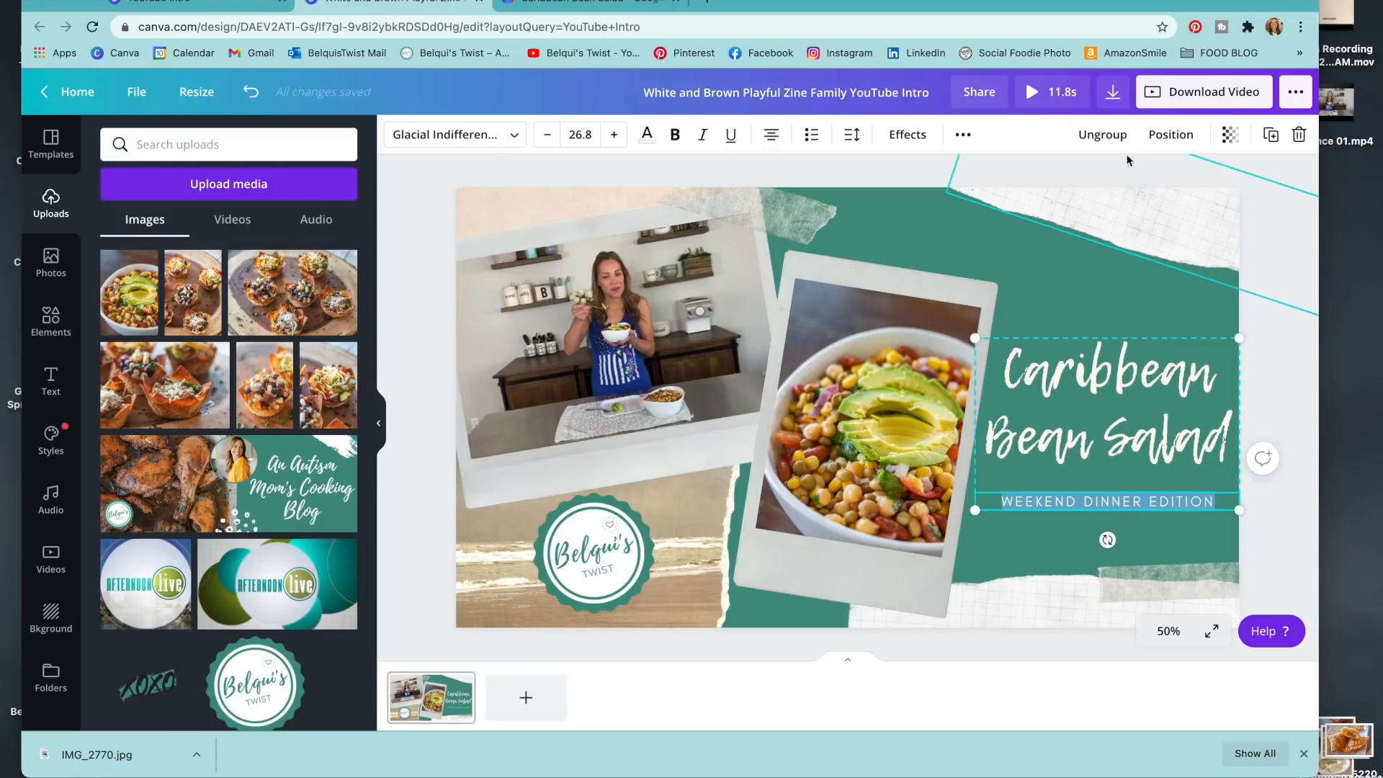
click(1102, 134)
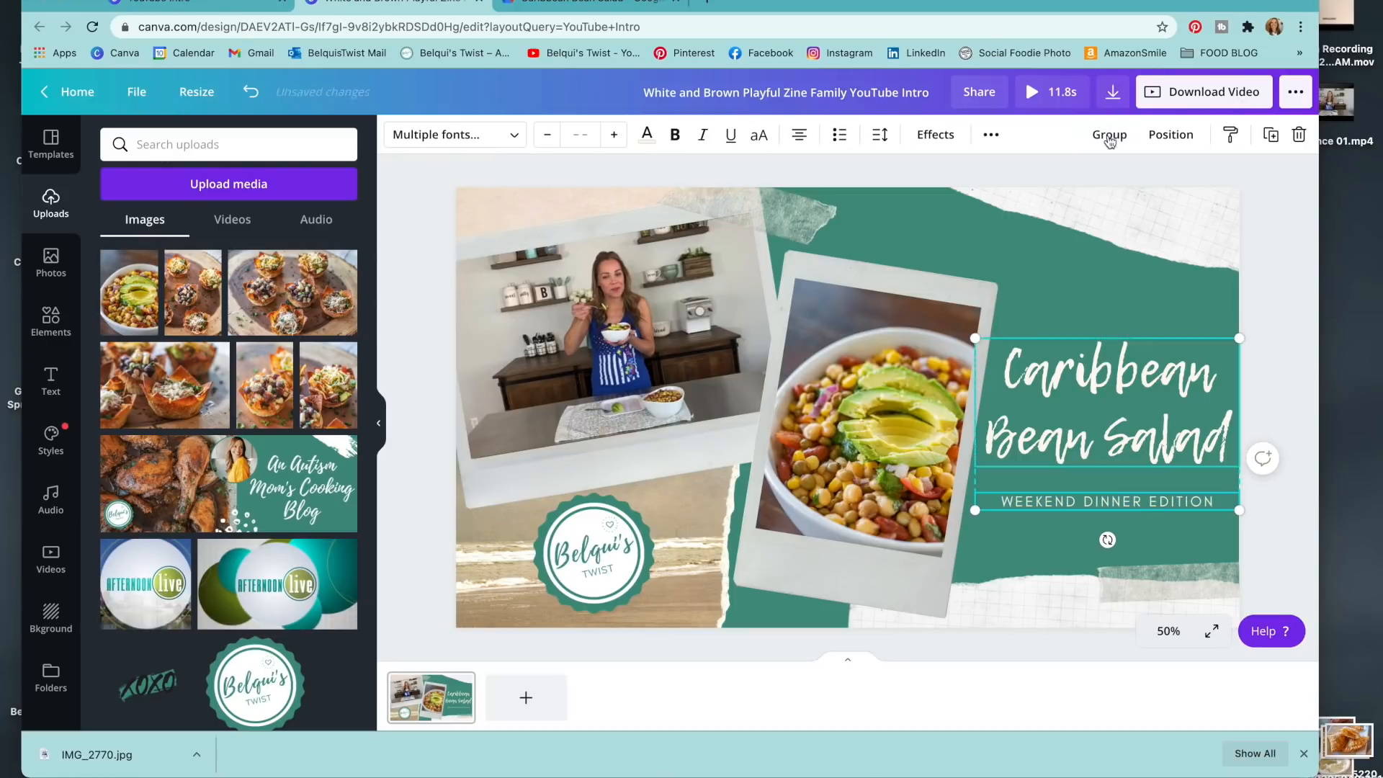
click(1139, 529)
click(1136, 499)
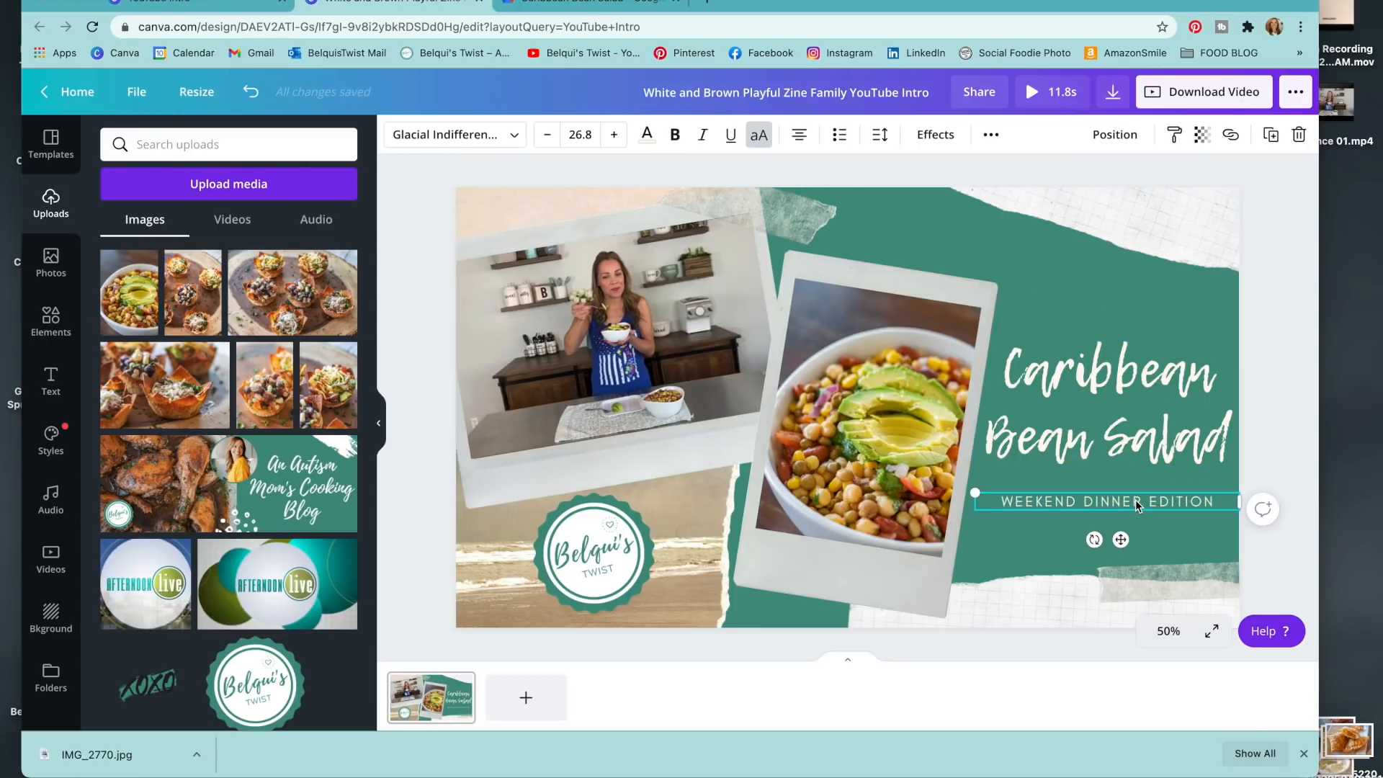
key(Delete)
drag(1118, 430, 1118, 464)
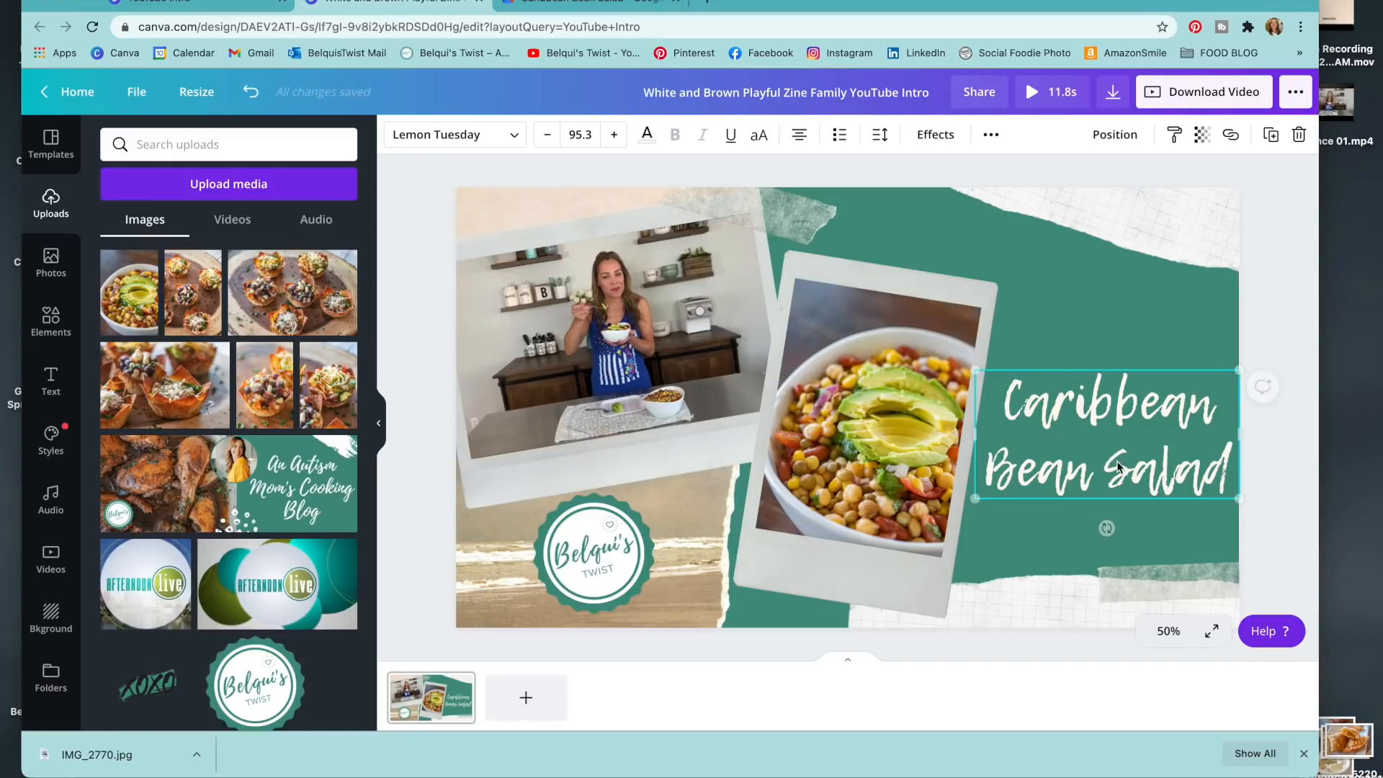
click(1275, 438)
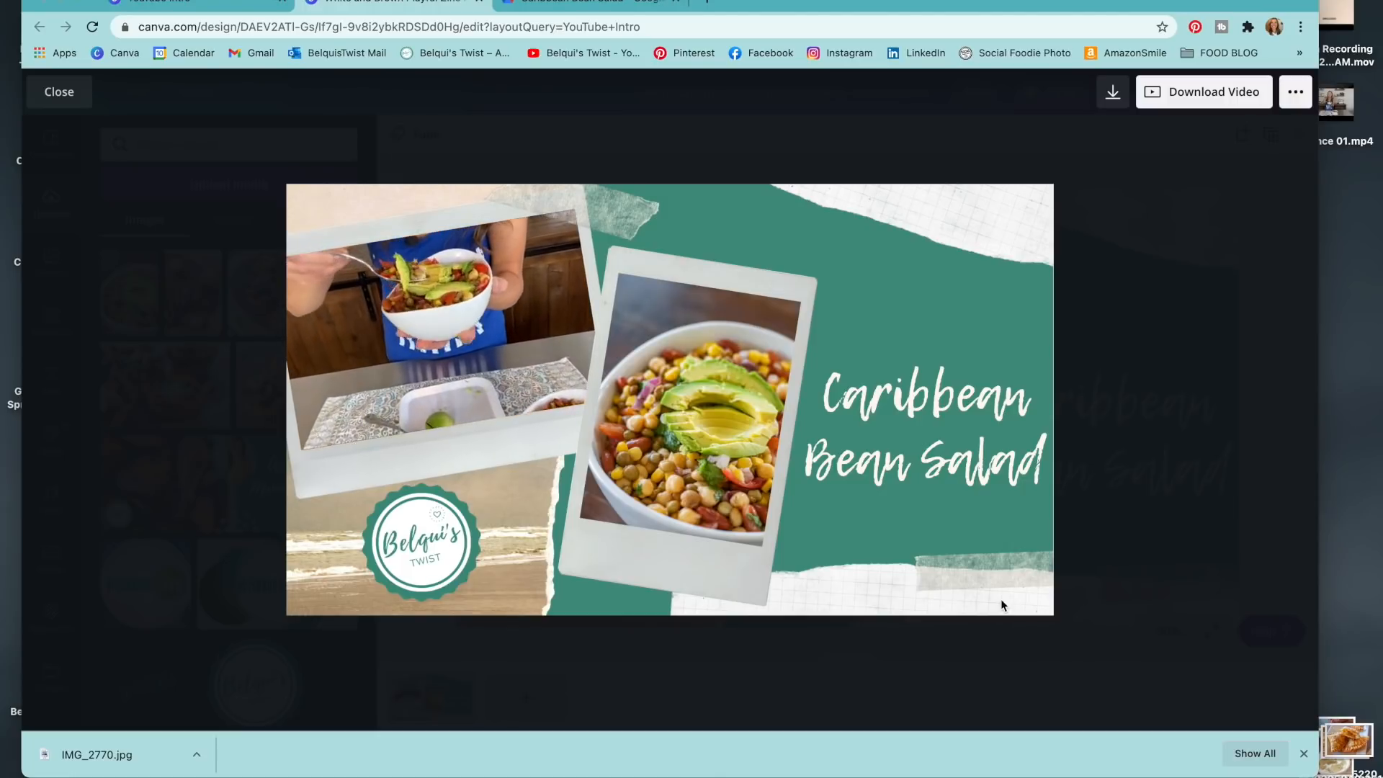
click(61, 93)
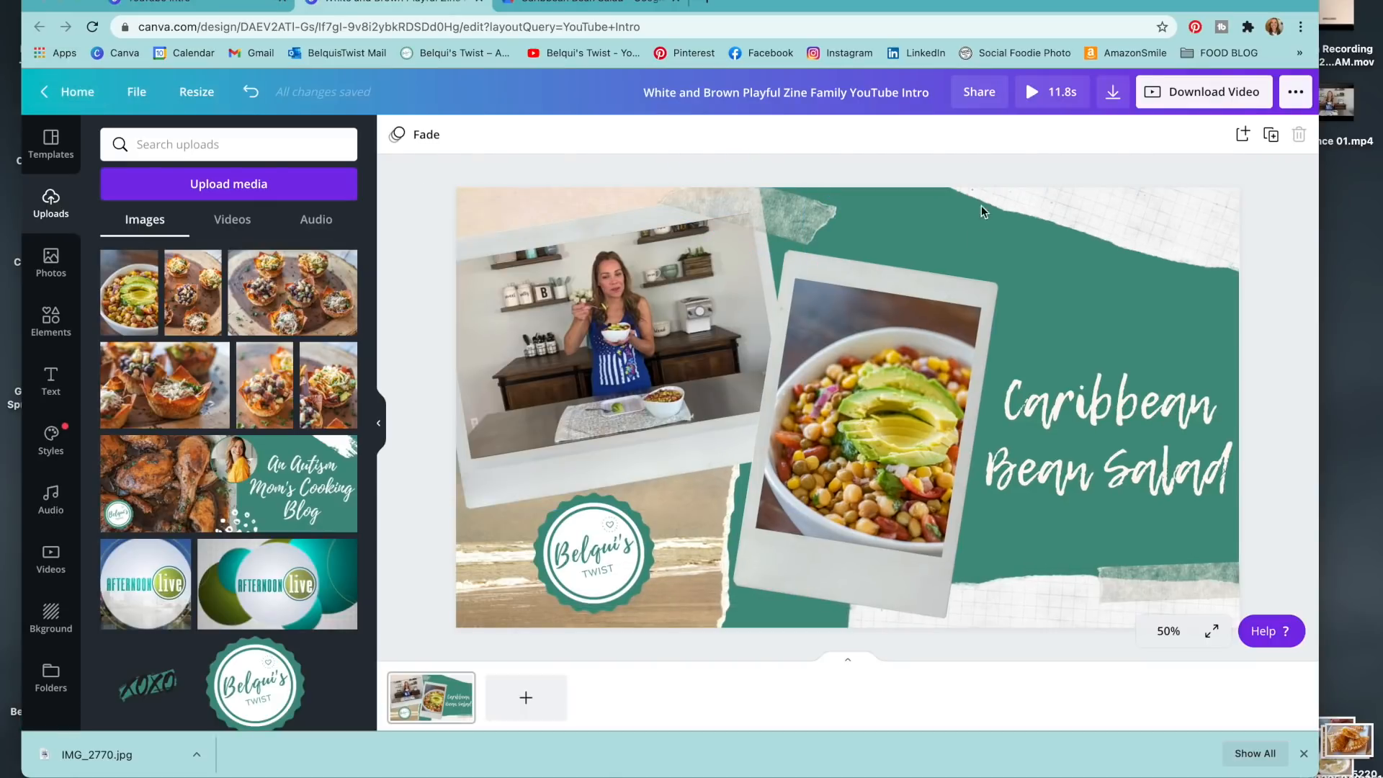
Trim both the start and the end of the cooking video in the tilted frame, shortening the clip to 4.4 s
click(539, 304)
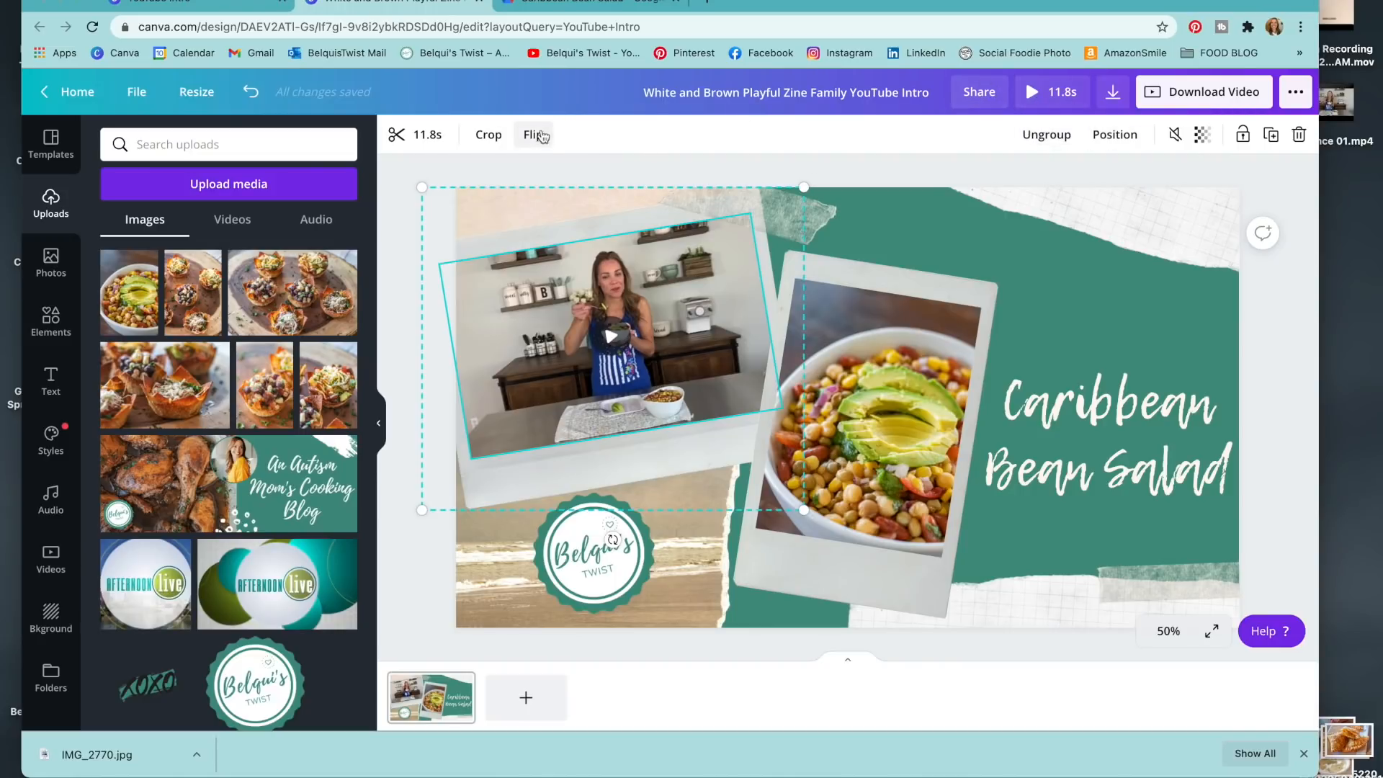
click(397, 135)
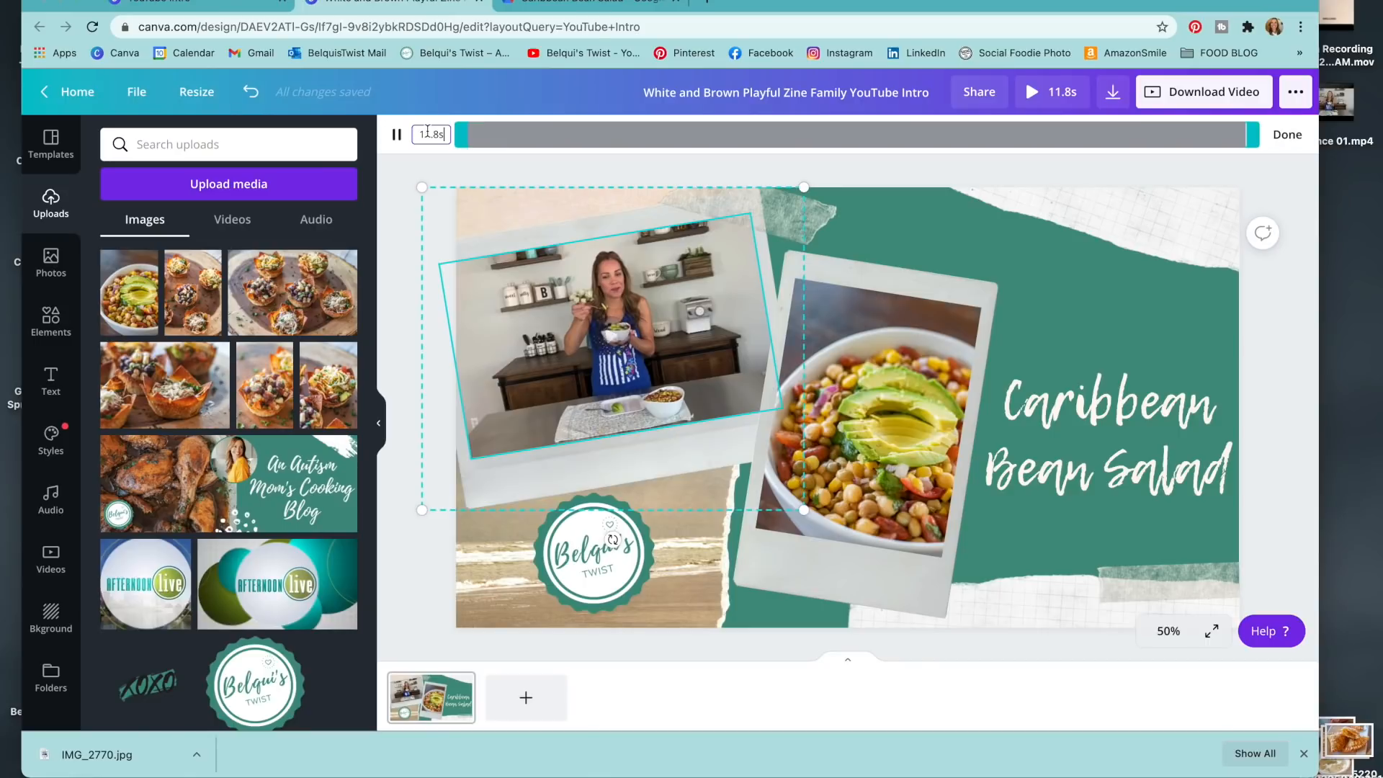
drag(1254, 136, 1086, 136)
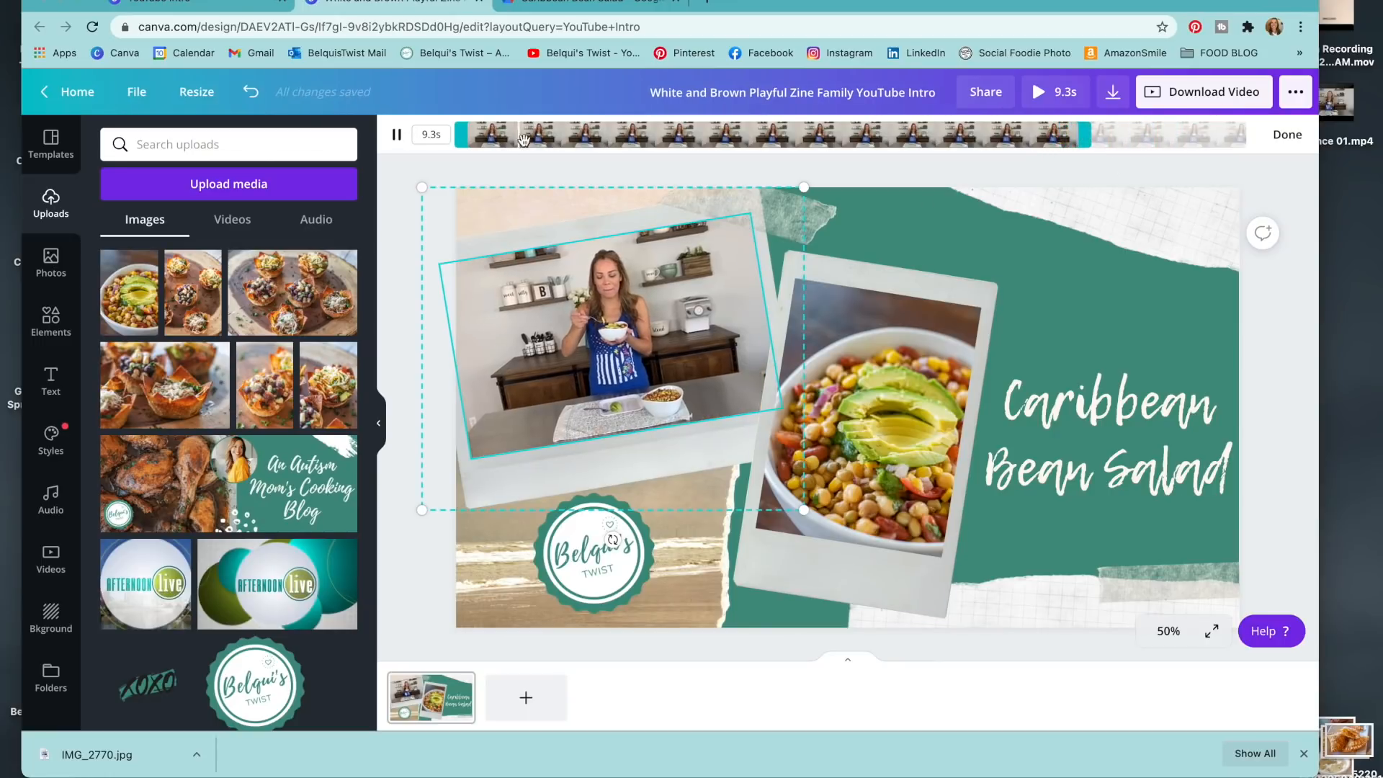
drag(466, 141, 593, 137)
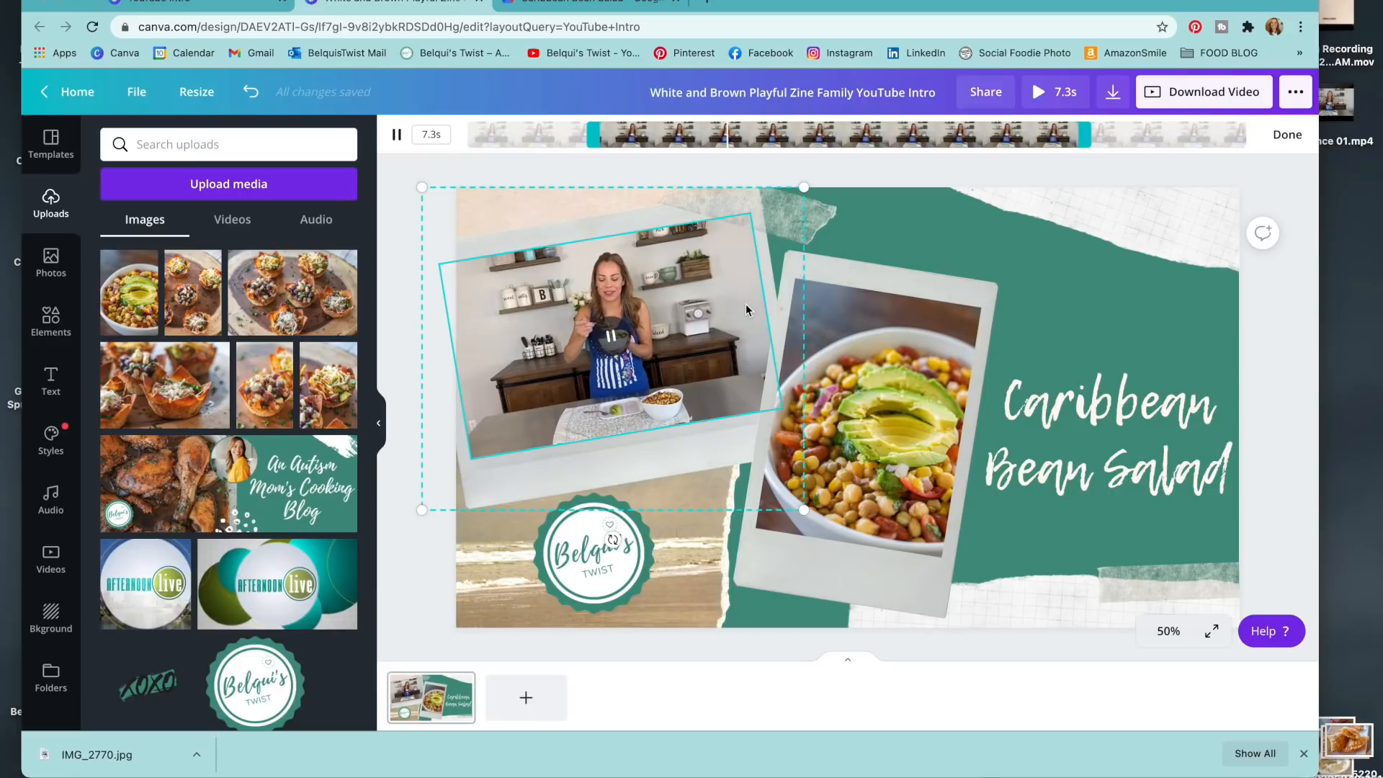
drag(589, 130, 795, 144)
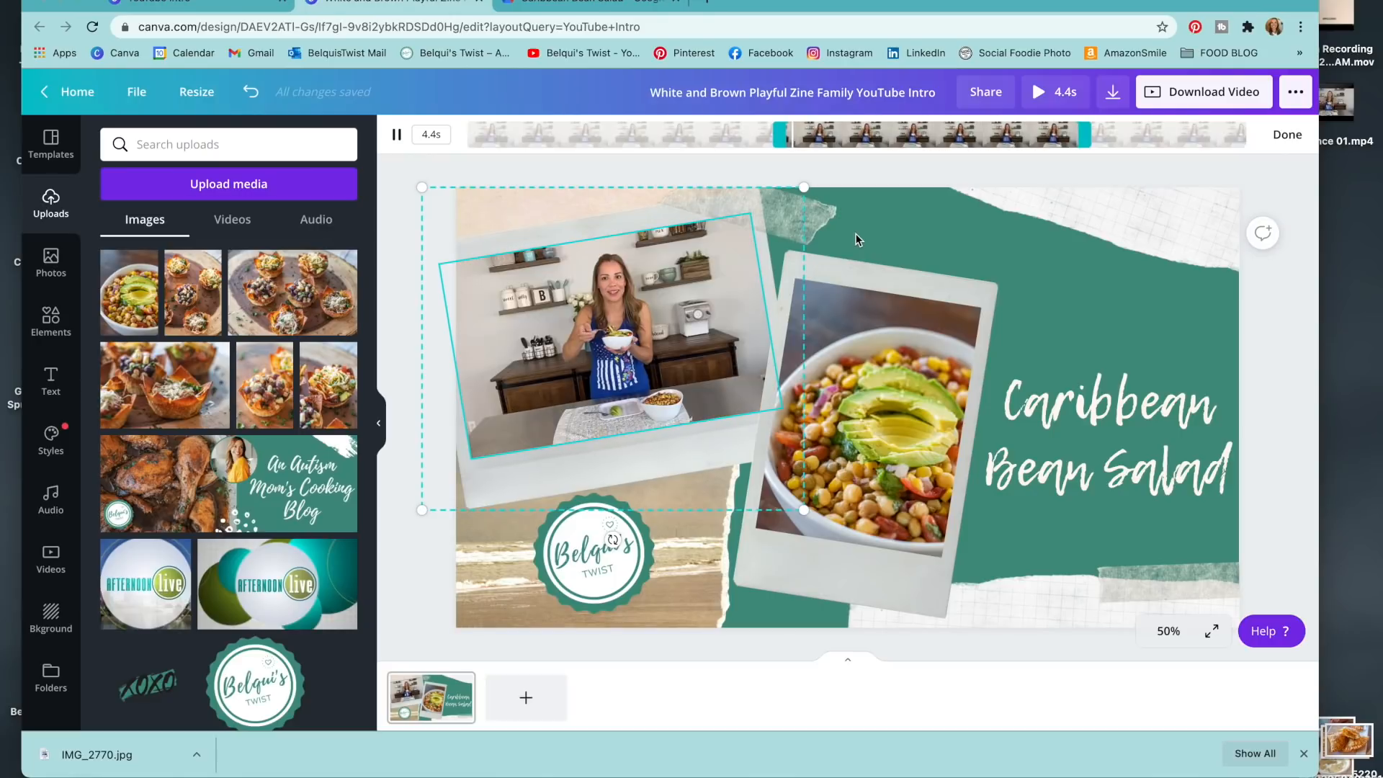
click(1166, 368)
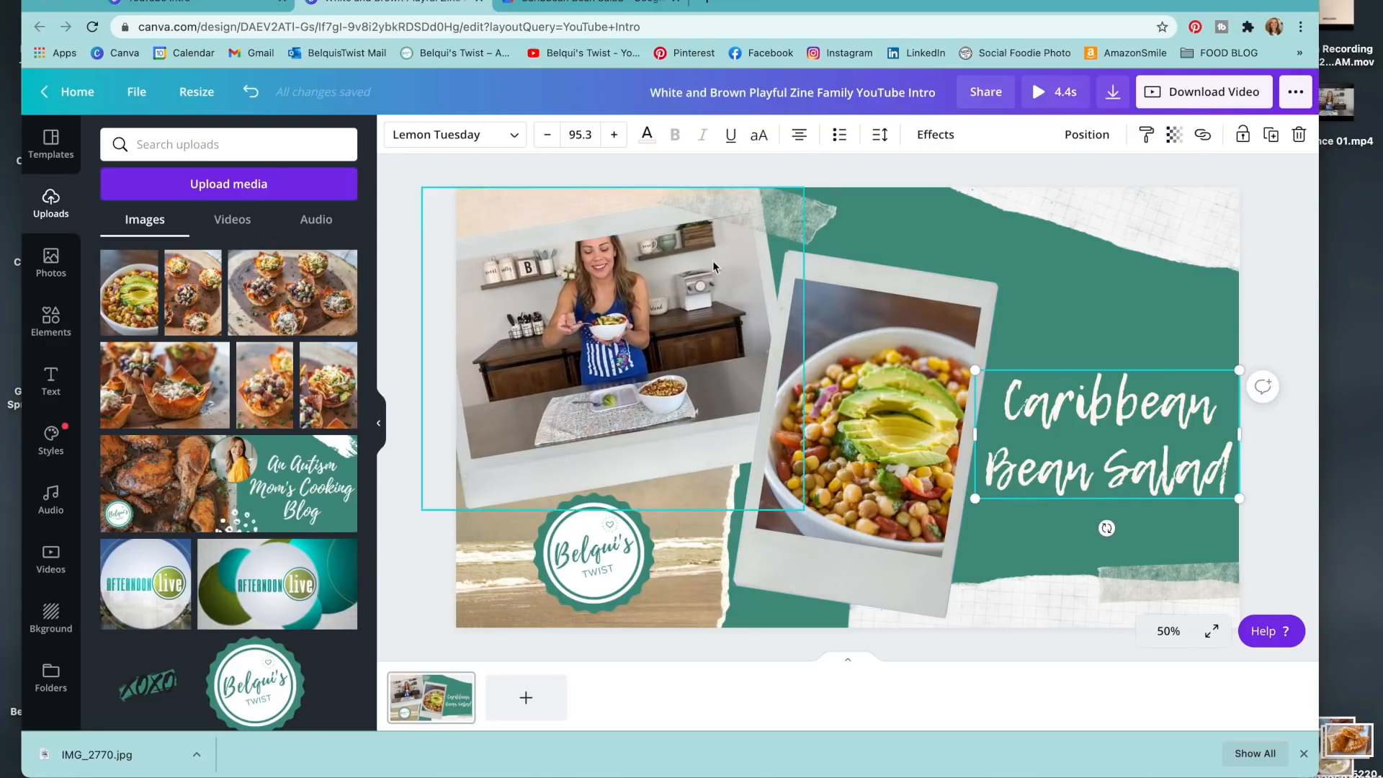
Preview the intro with the trimmed clip and nudge the Caribbean Bean Salad title slightly up
click(1061, 94)
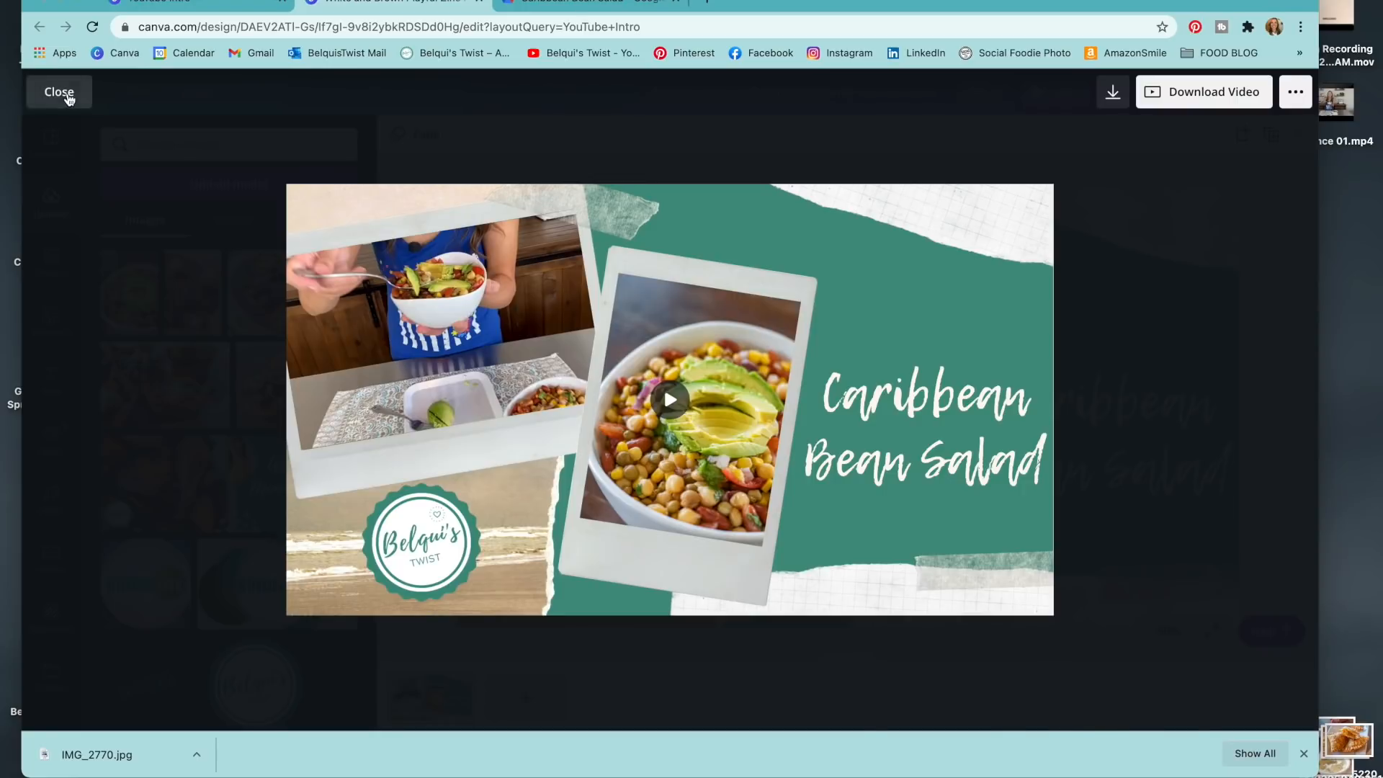
click(59, 91)
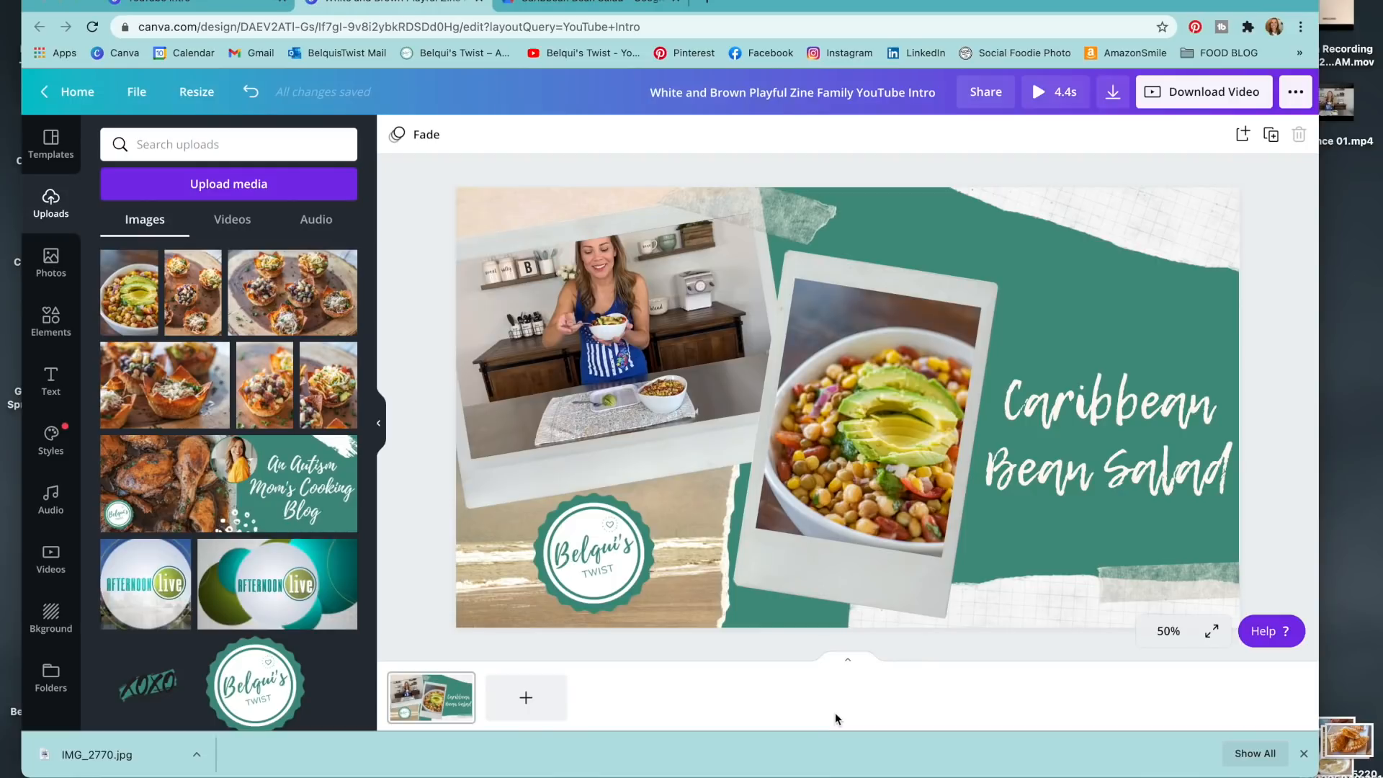
drag(1099, 465, 1096, 460)
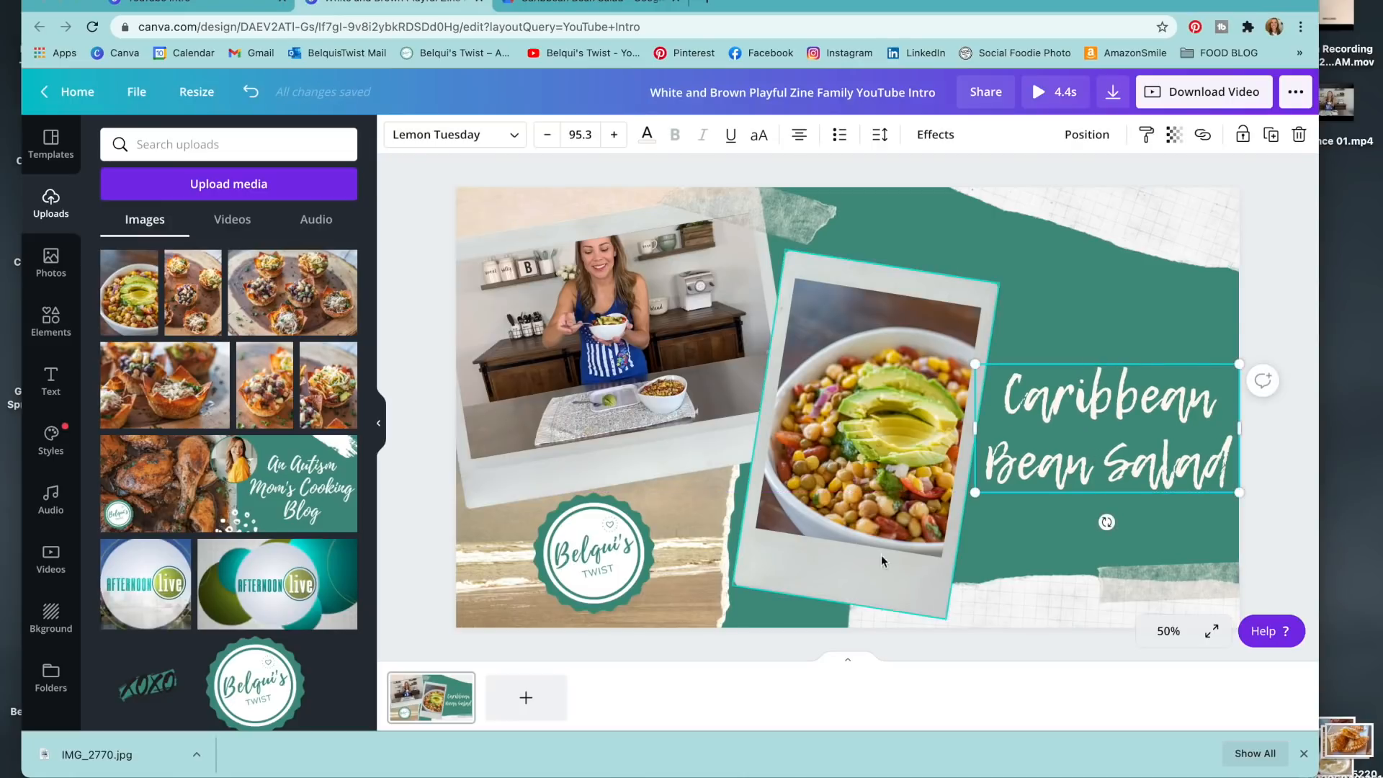
click(1314, 288)
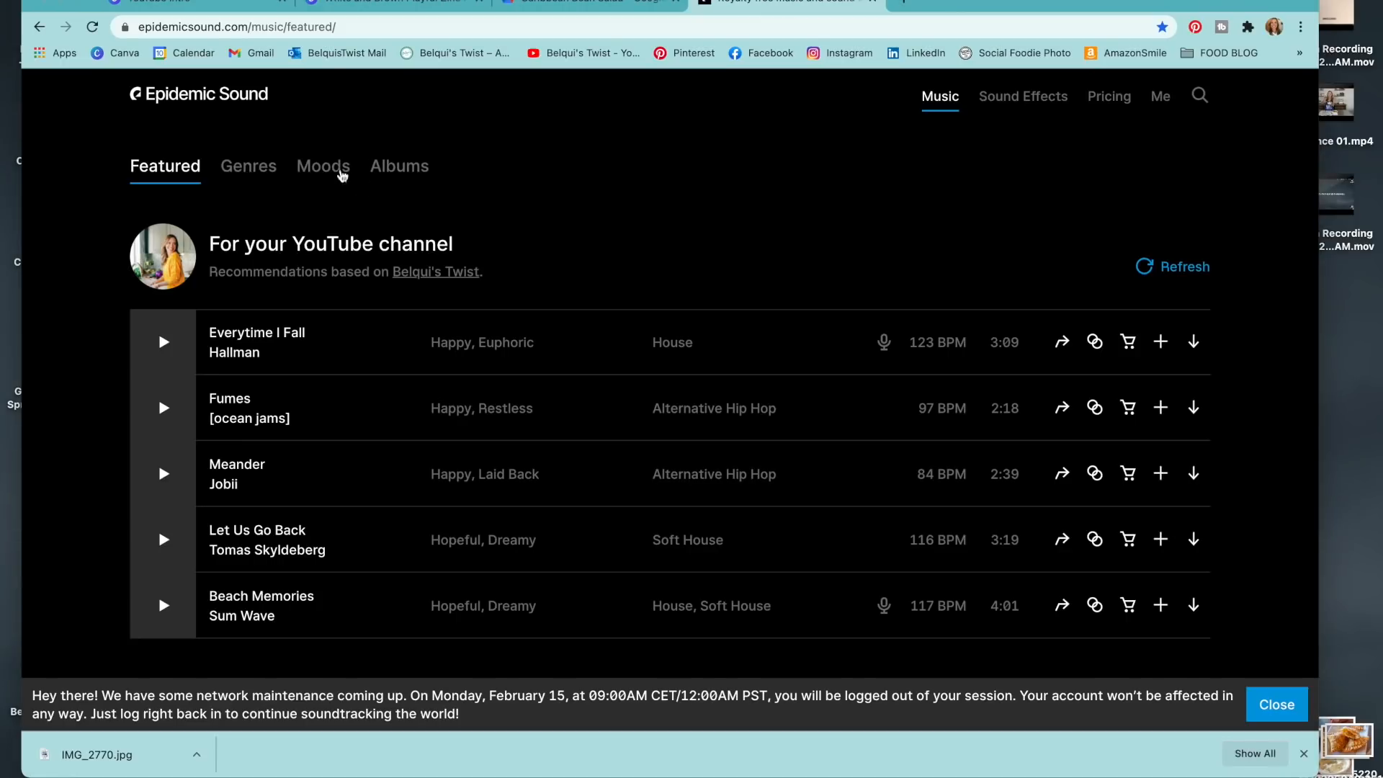
Browse the moods and genres in Epidemic Sound and open the Modern Latin genre from the Latin group
click(309, 170)
scroll(491, 391, down, 10)
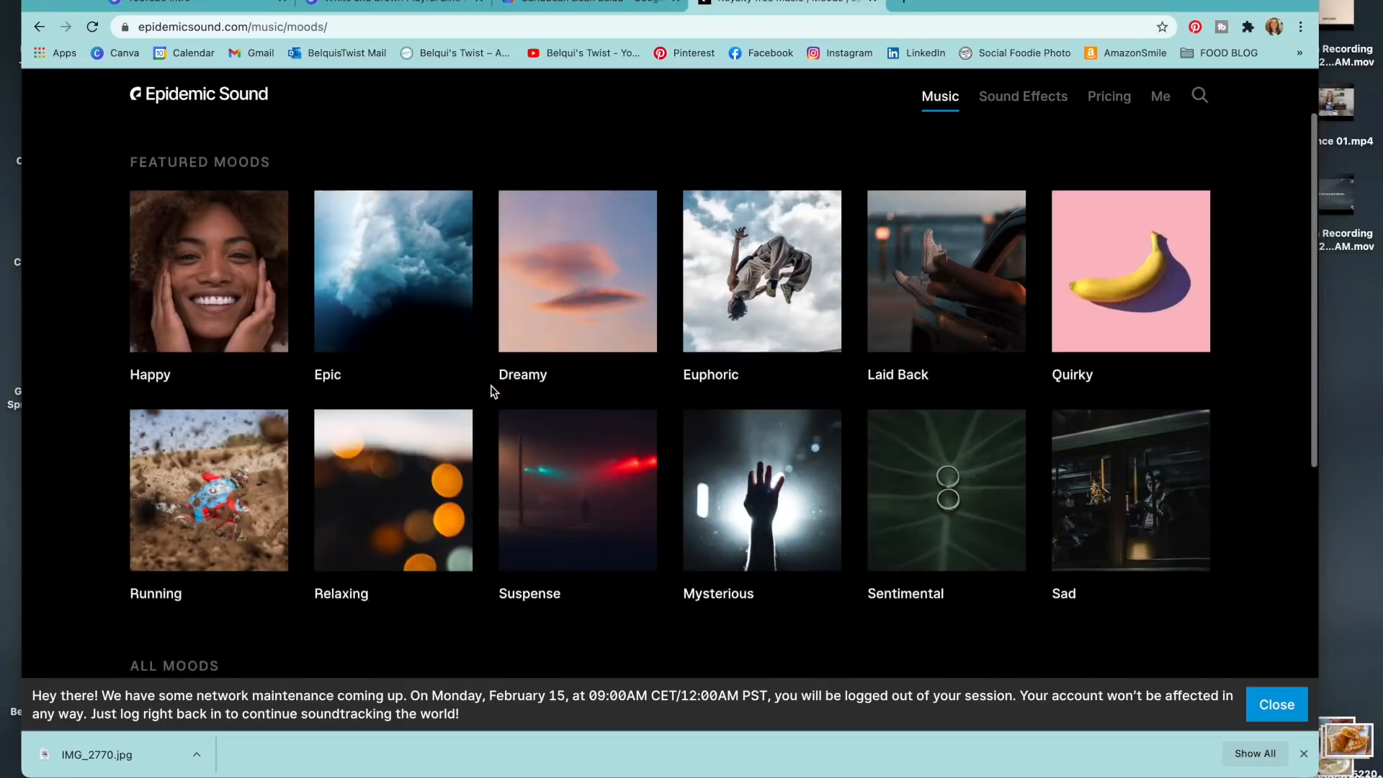
scroll(492, 389, up, 10)
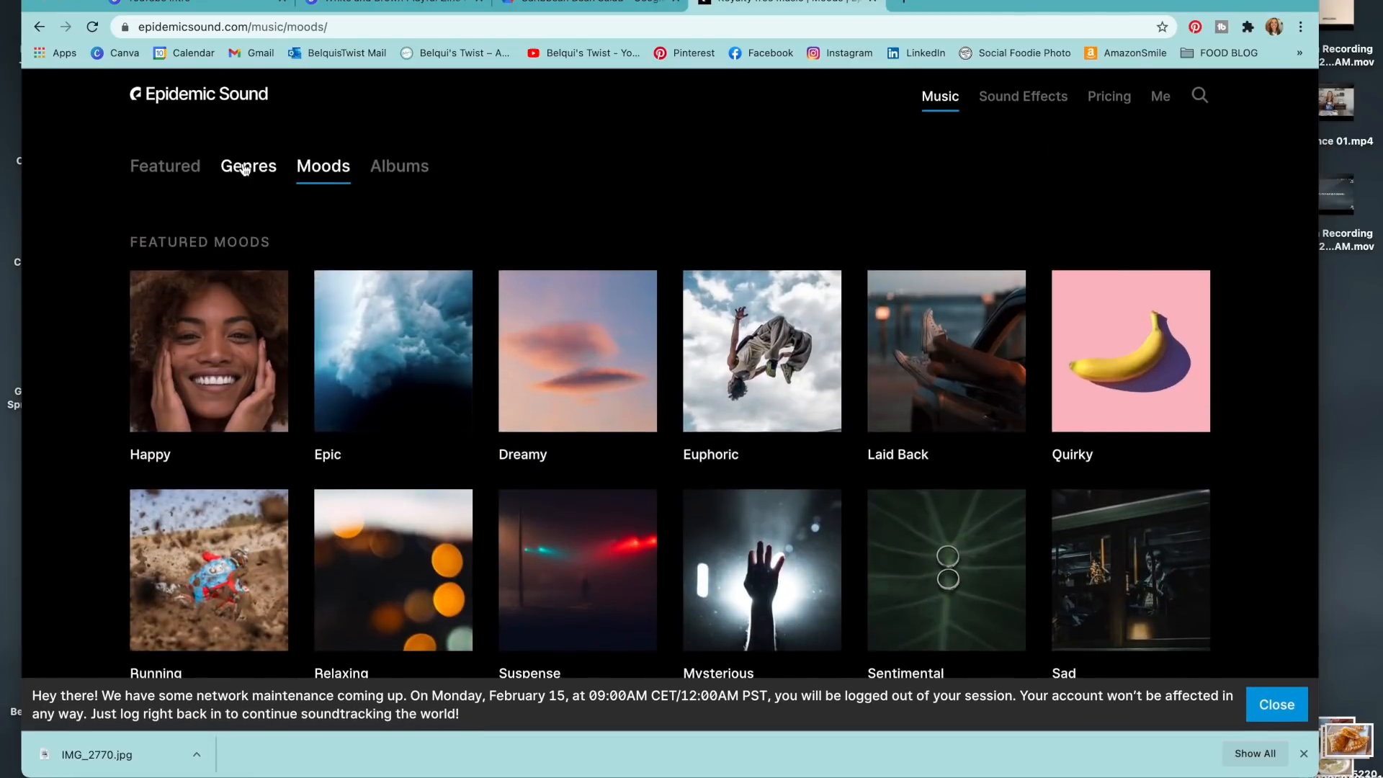
click(245, 170)
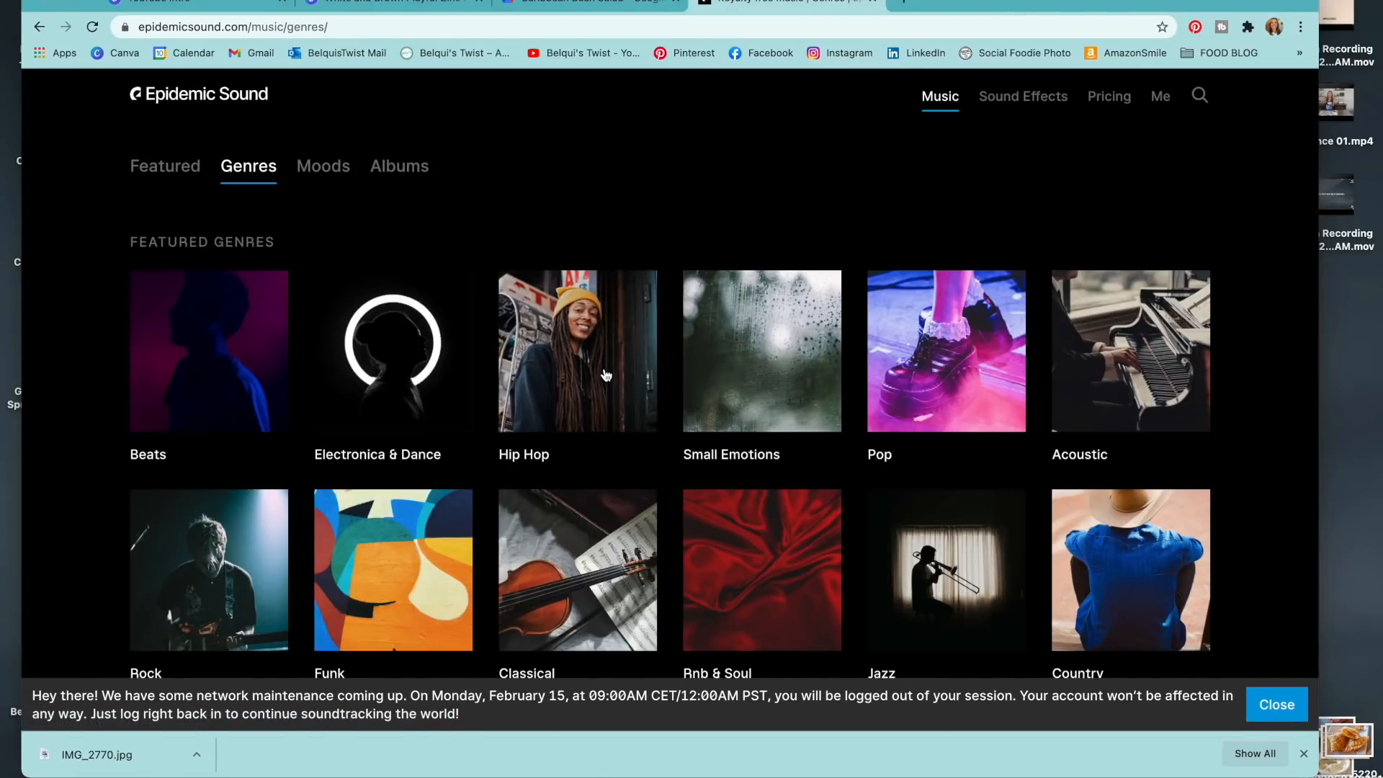
scroll(604, 375, down, 10)
scroll(604, 375, down, 2)
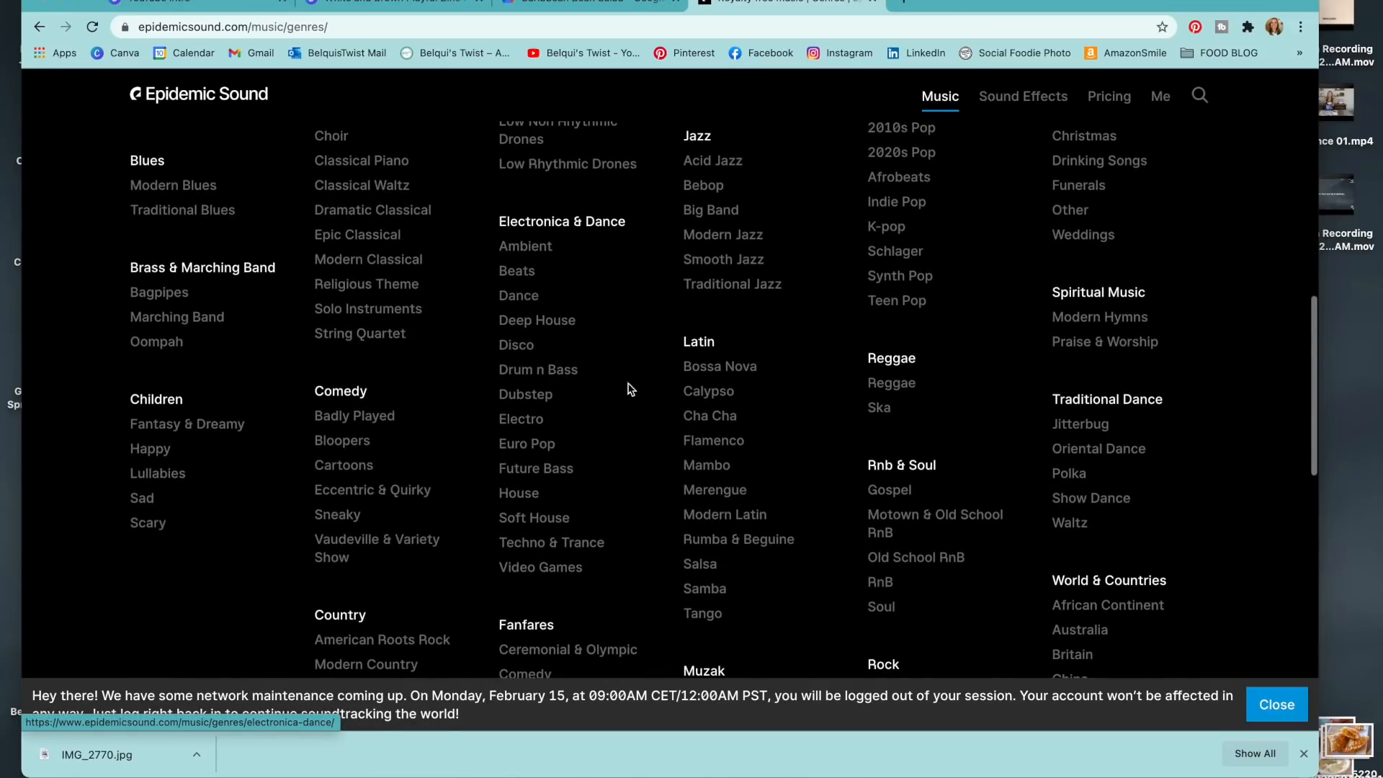
click(724, 515)
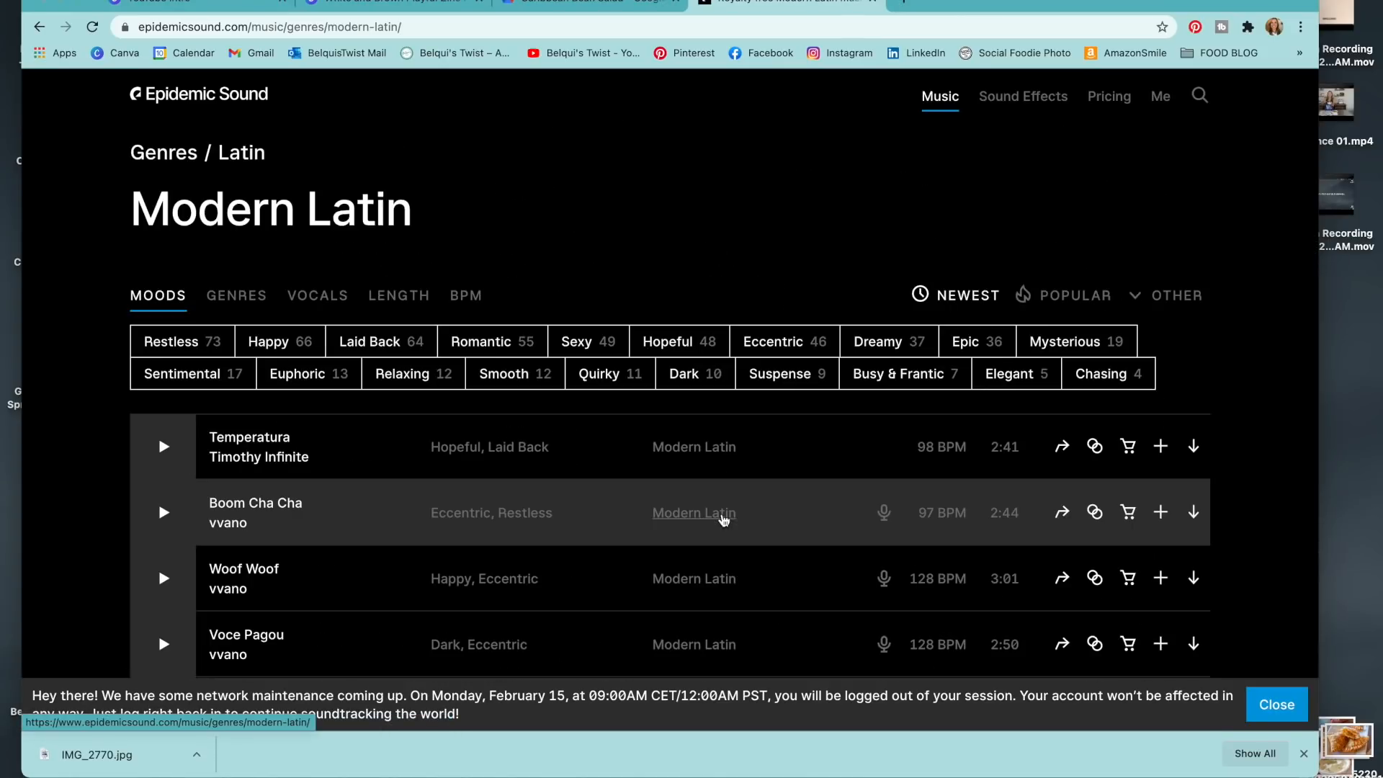
Preview the Modern Latin track "Estrella (Instrumental Version)" and download it
scroll(724, 518, down, 2)
scroll(724, 518, up, 1)
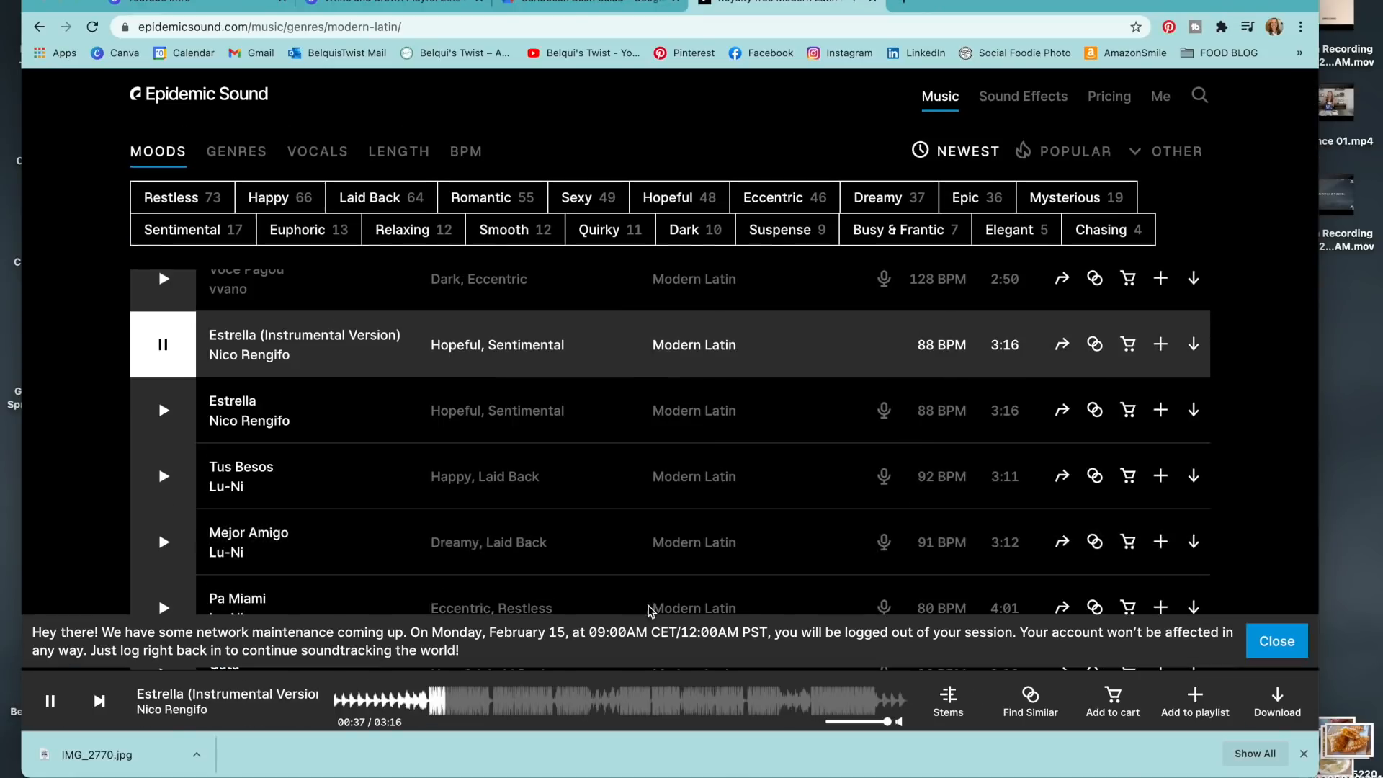
click(414, 683)
click(1275, 701)
click(826, 487)
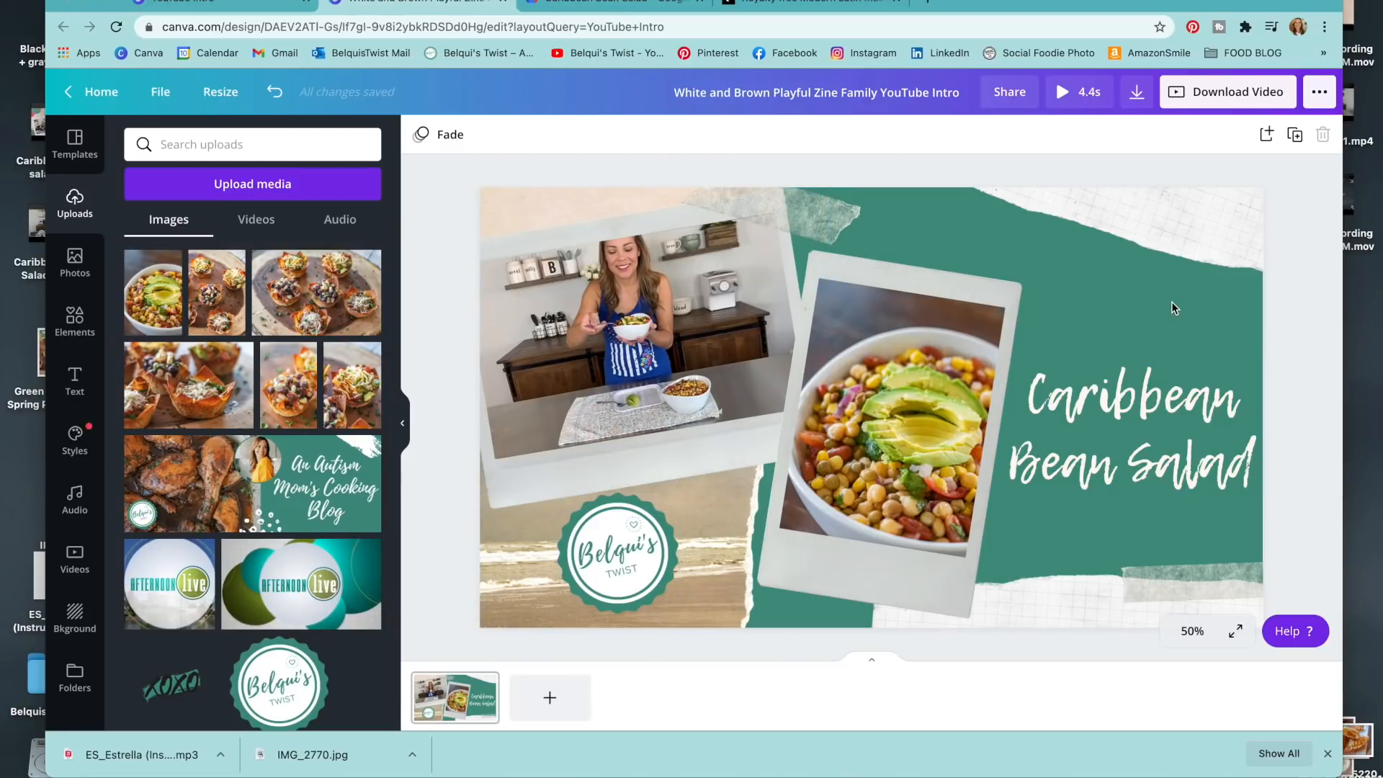
Download the Canva intro as MP4 (high quality video) and insert the file at the start of the cooking video's timeline in the video editor
click(1185, 99)
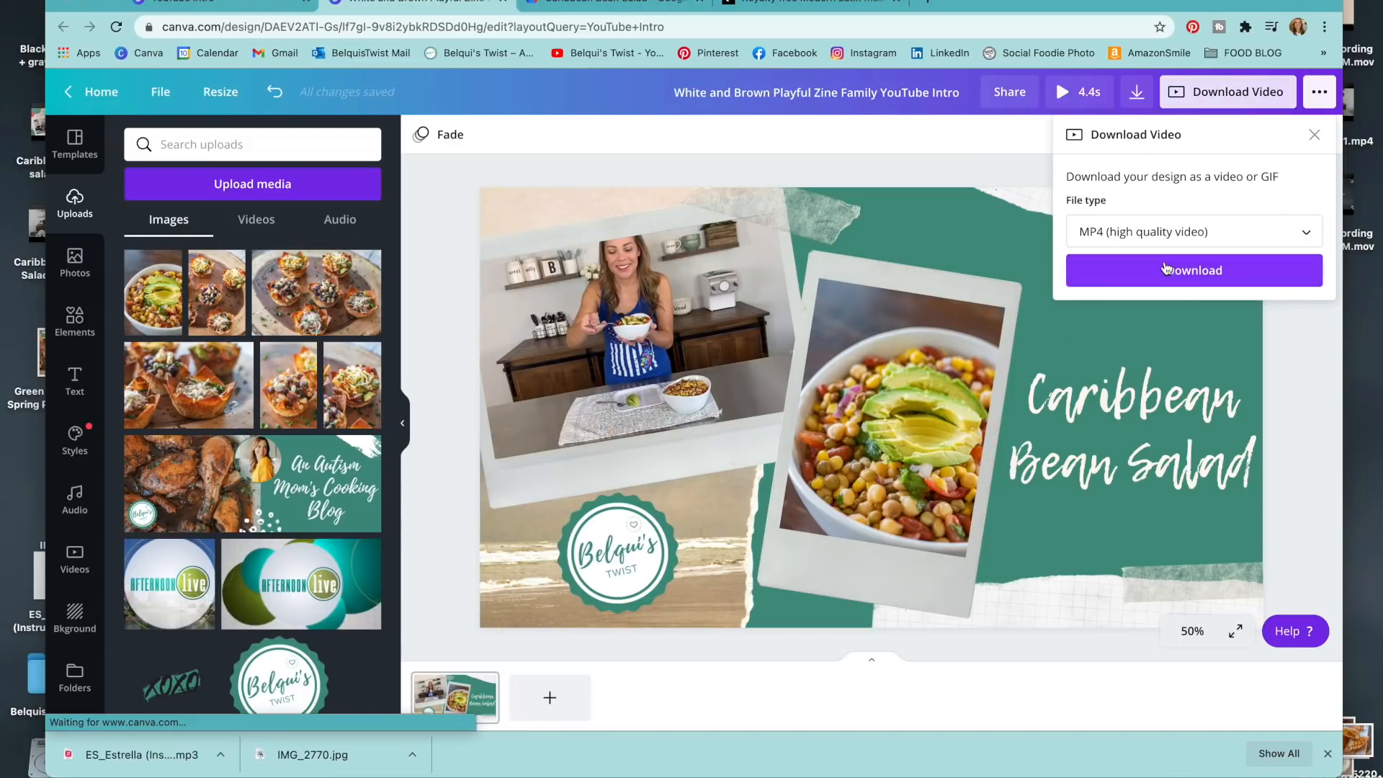
click(1164, 268)
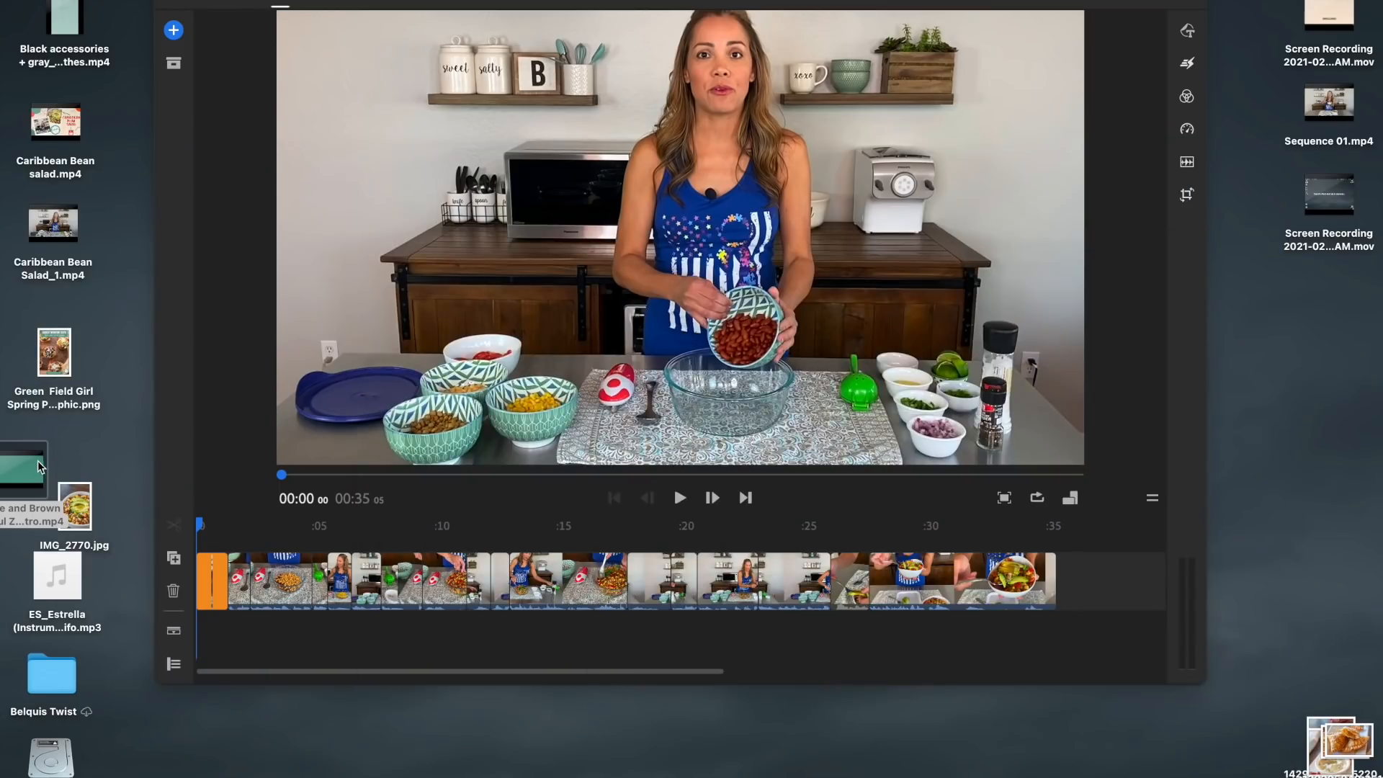
click(40, 466)
drag(40, 466, 202, 569)
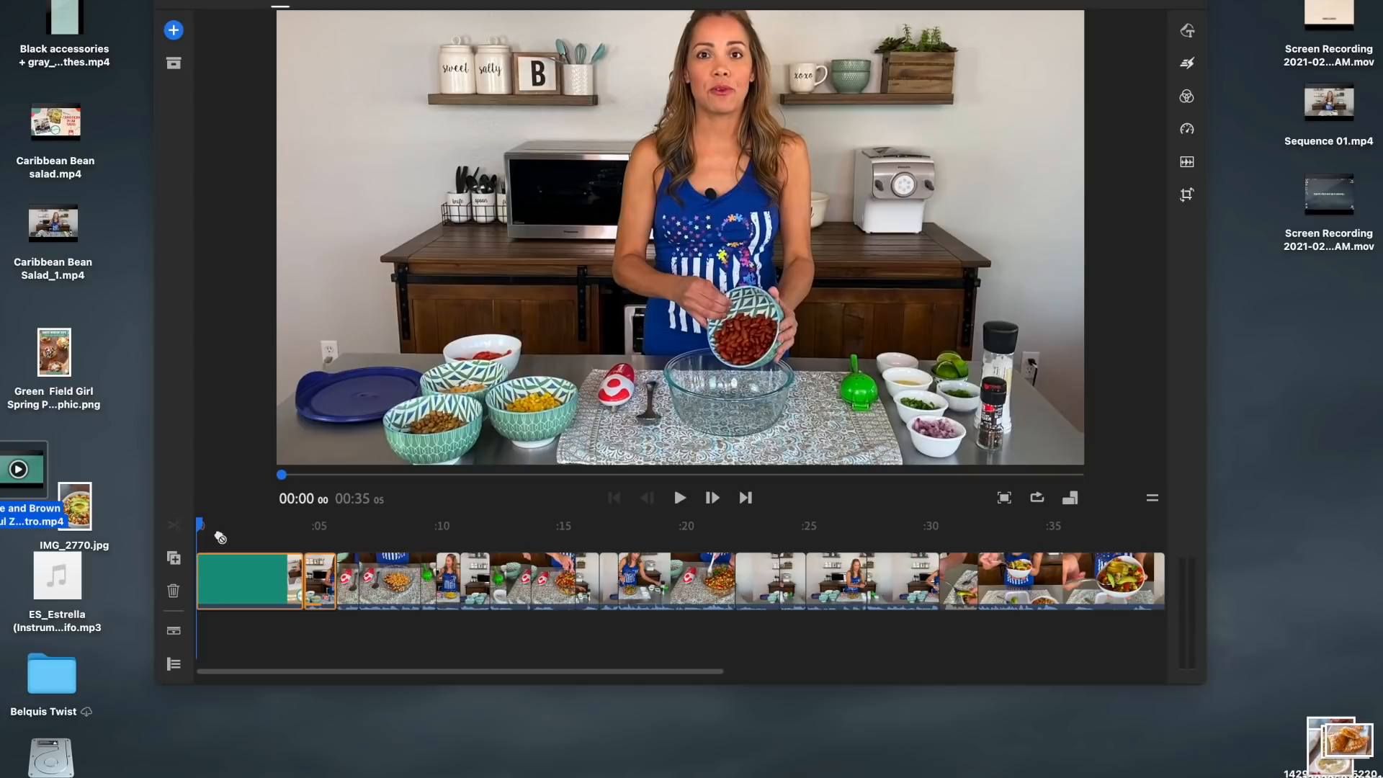
Play and scrub through the timeline to check the transition from the intro into the cooking footage
click(307, 525)
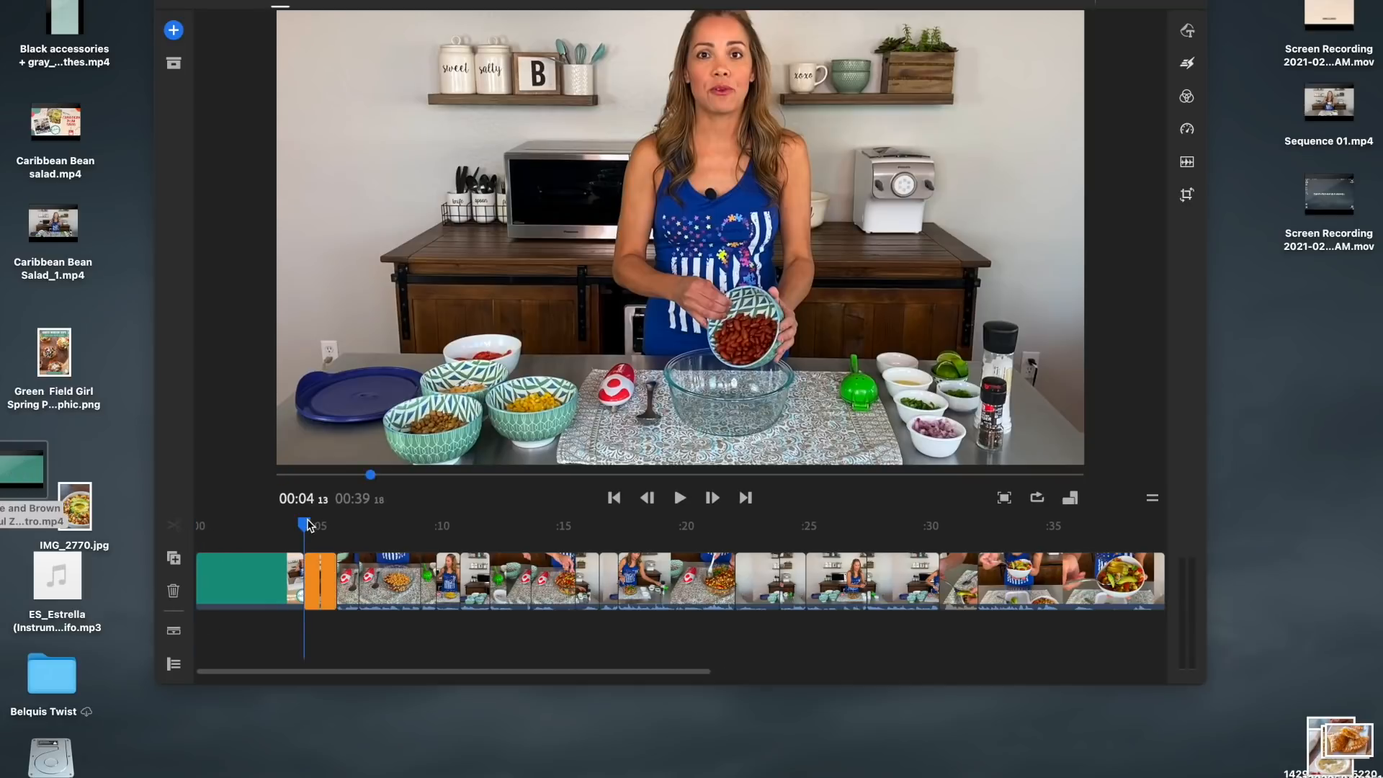
drag(305, 525, 167, 529)
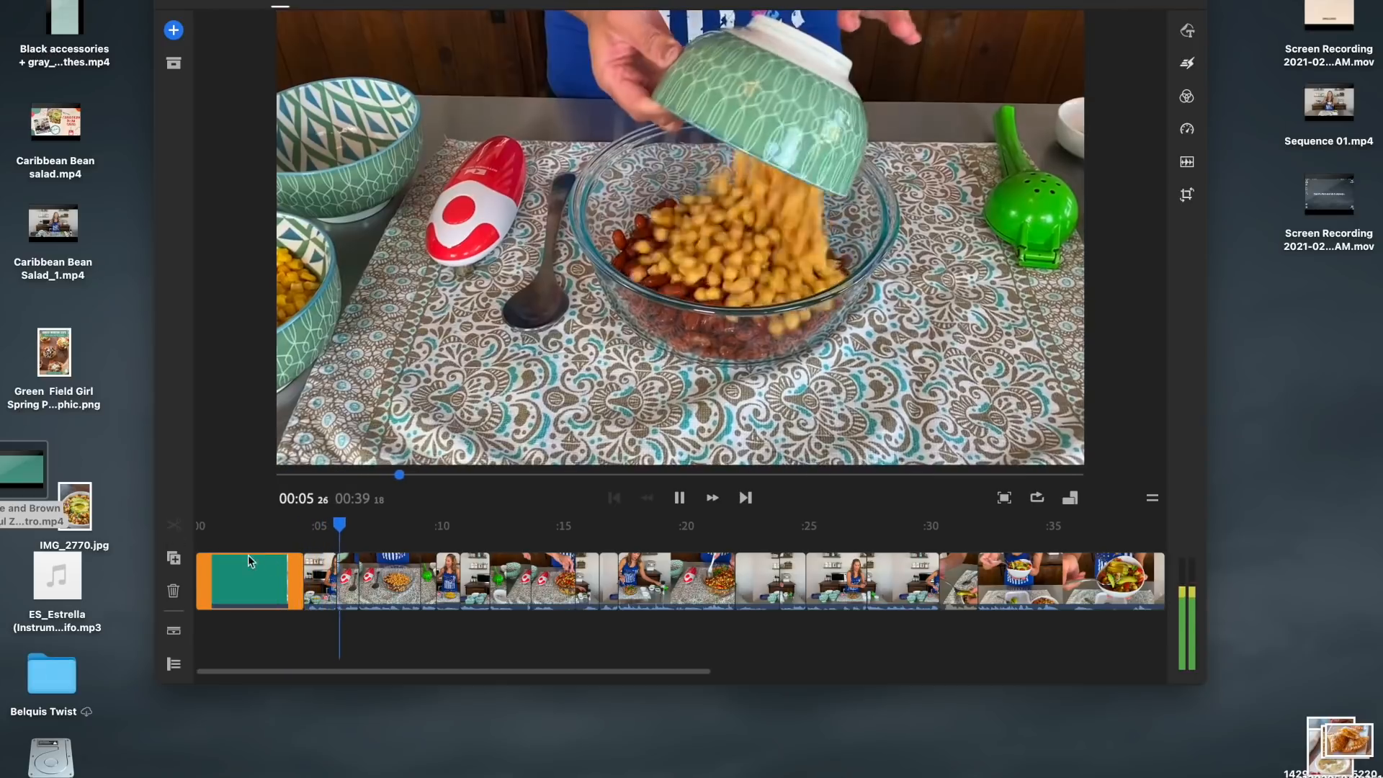
click(320, 574)
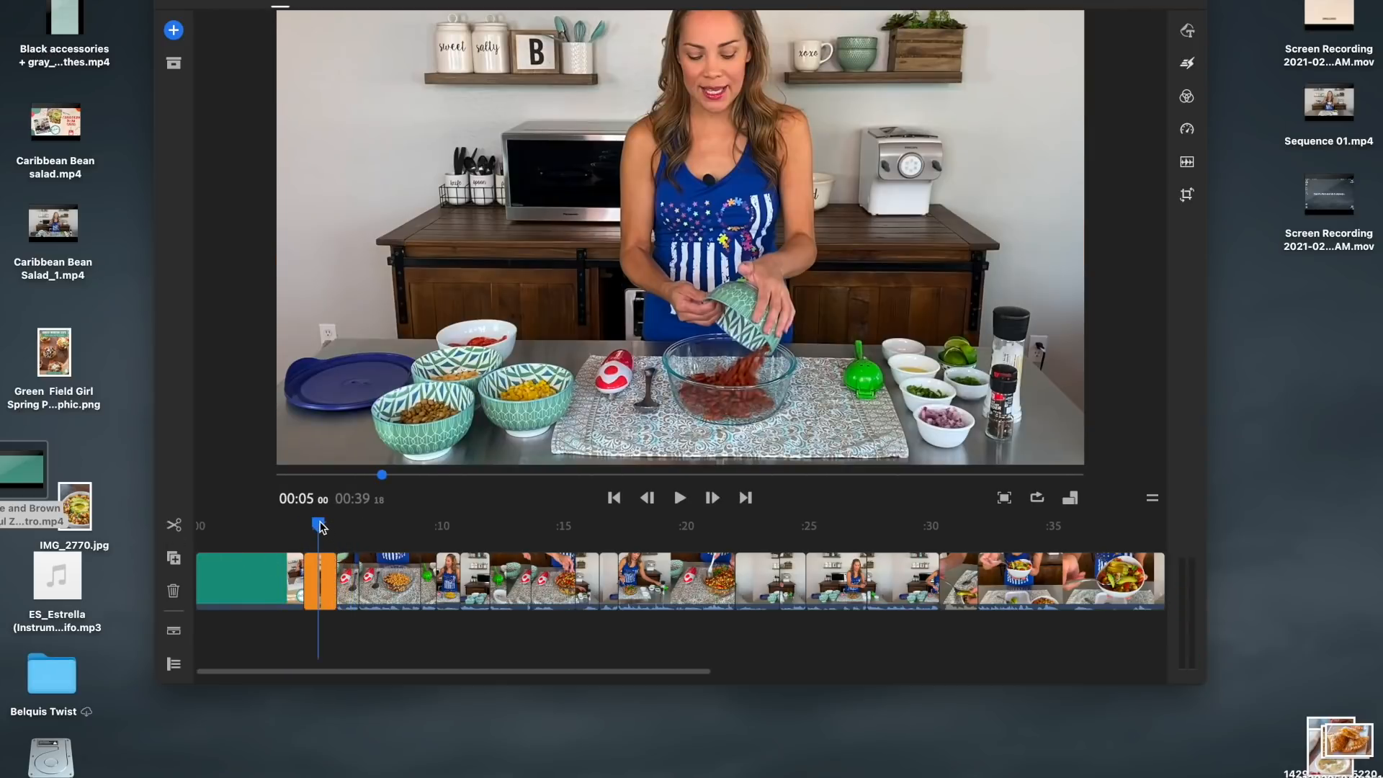
drag(319, 526, 286, 526)
Add the ES_Estrella MP3 beneath the clips from the timeline's start, set its audio type to Music and enable Auto duck
drag(39, 589, 221, 629)
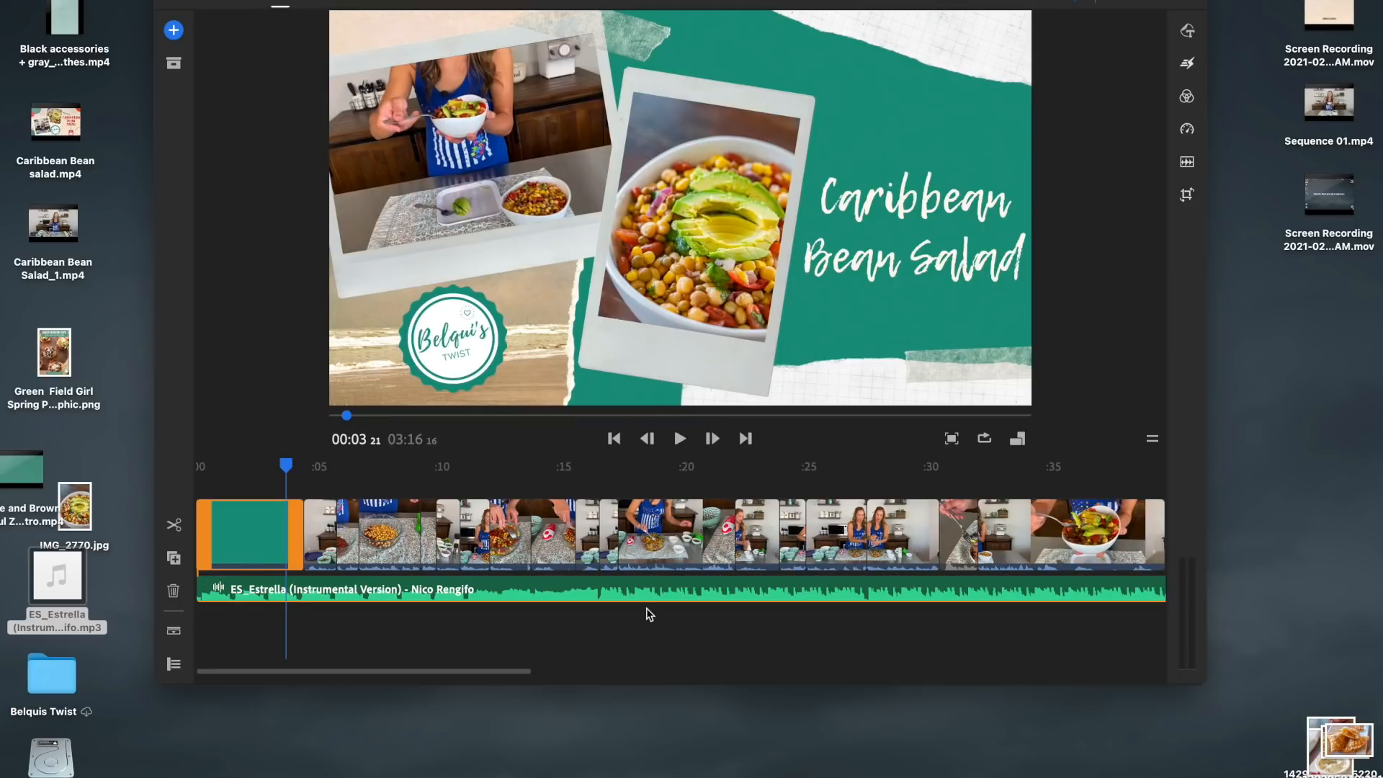
click(1187, 163)
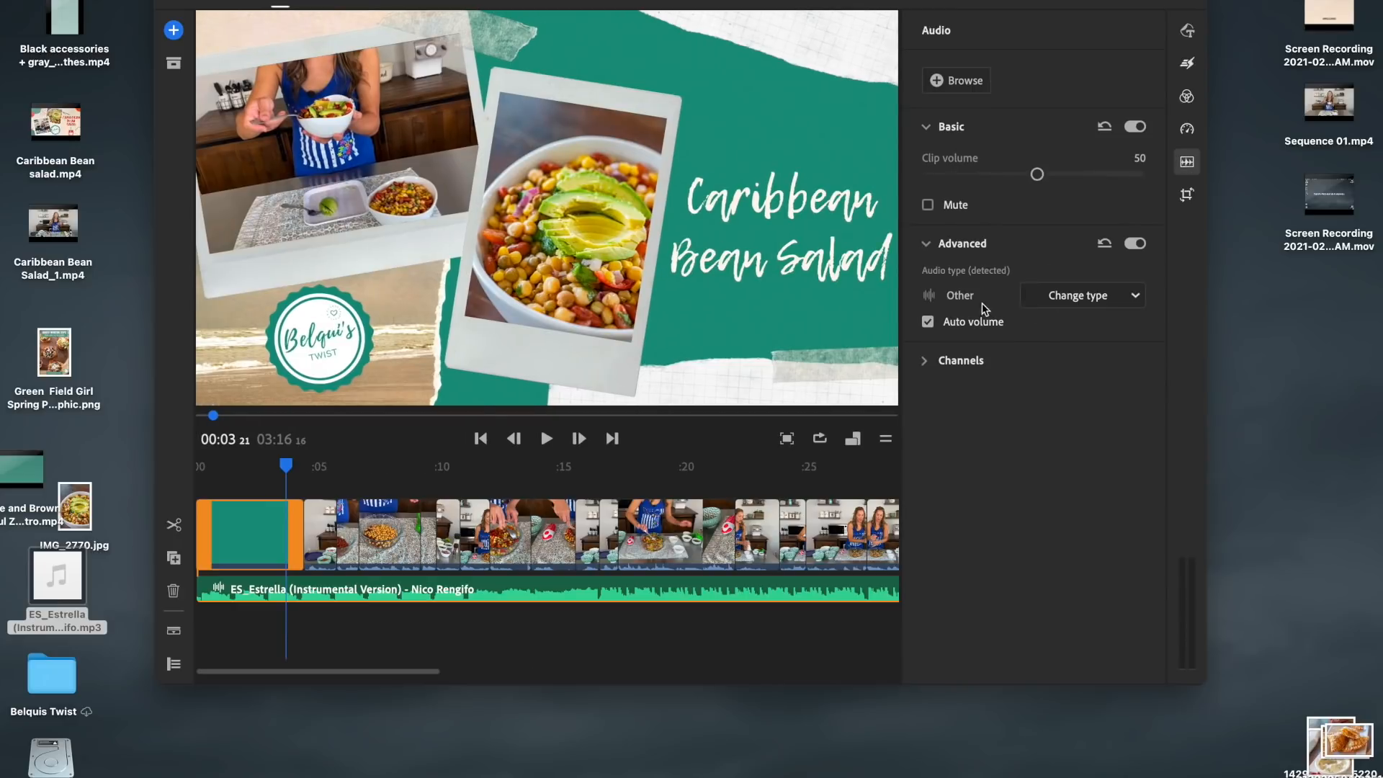
click(1106, 295)
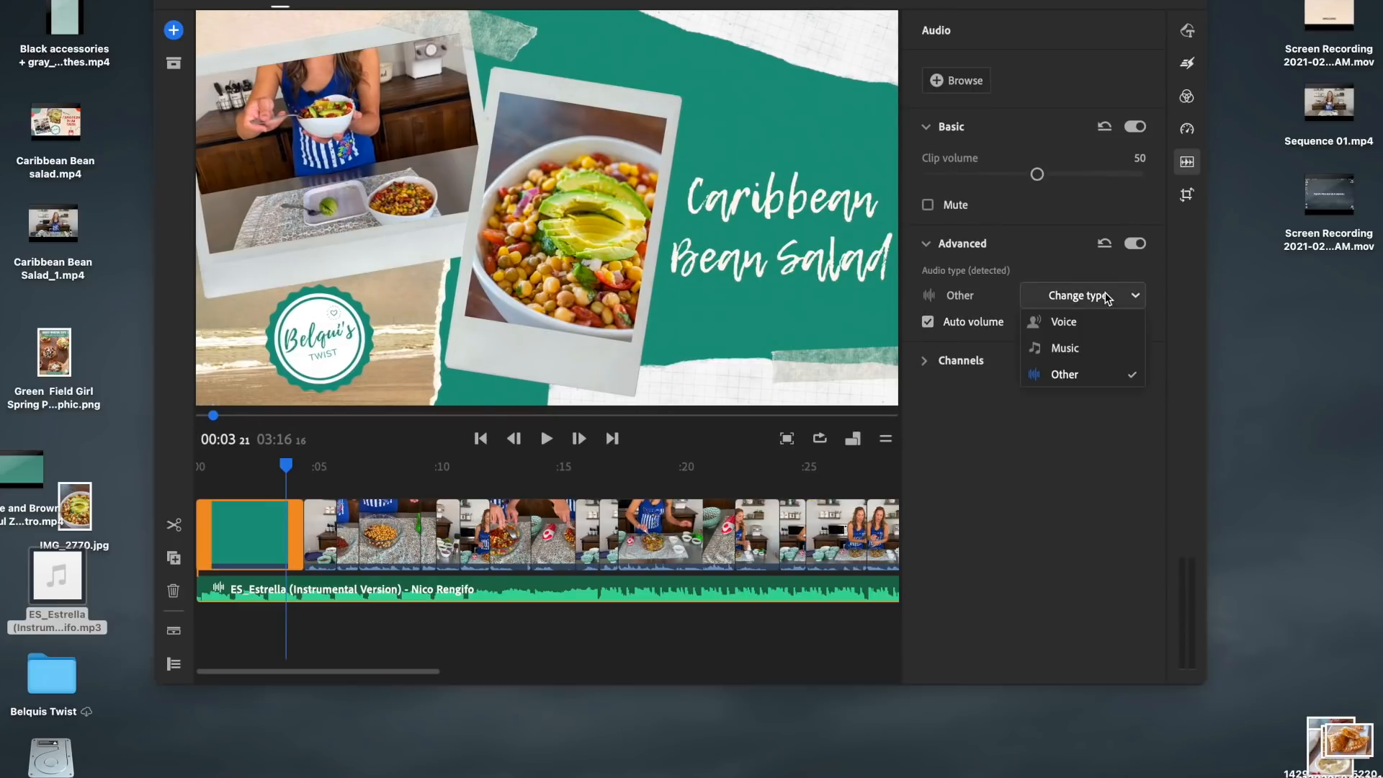
click(1064, 349)
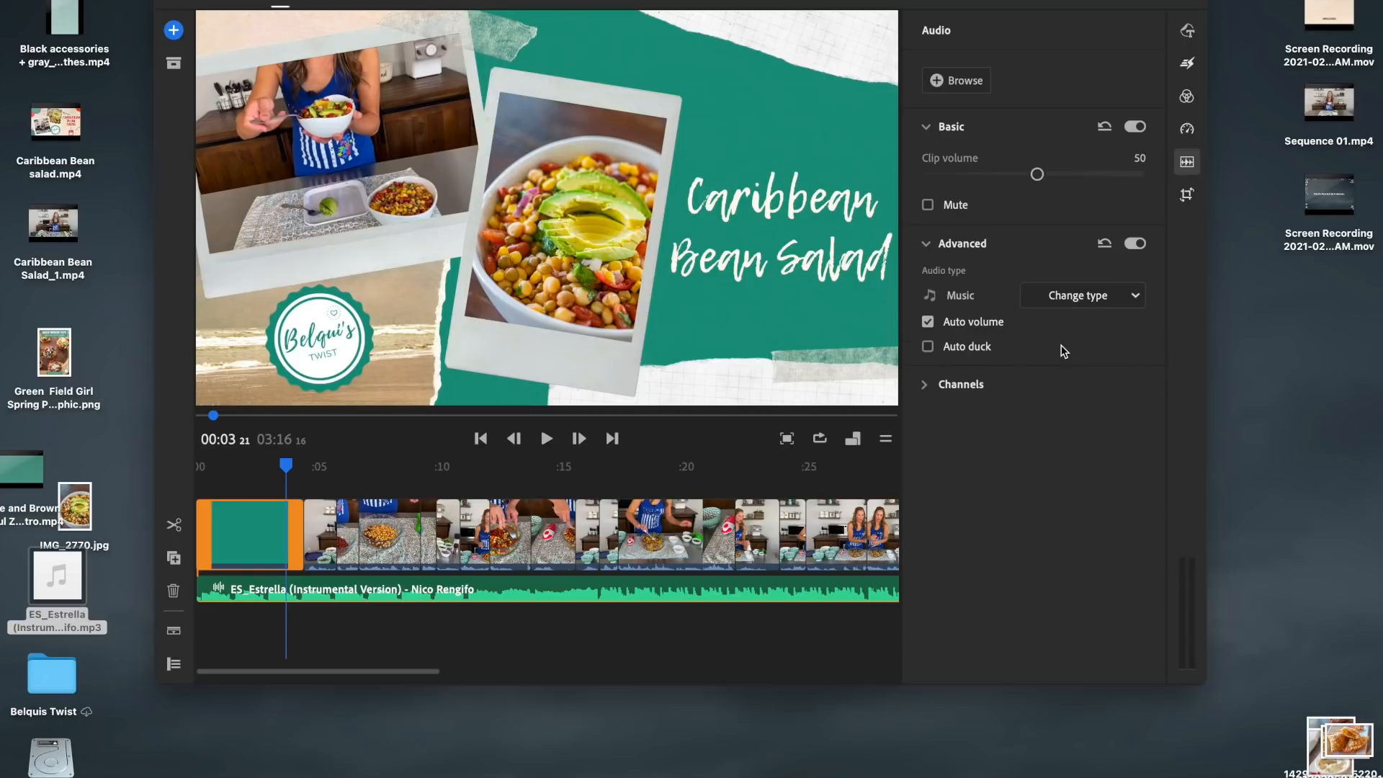
click(928, 347)
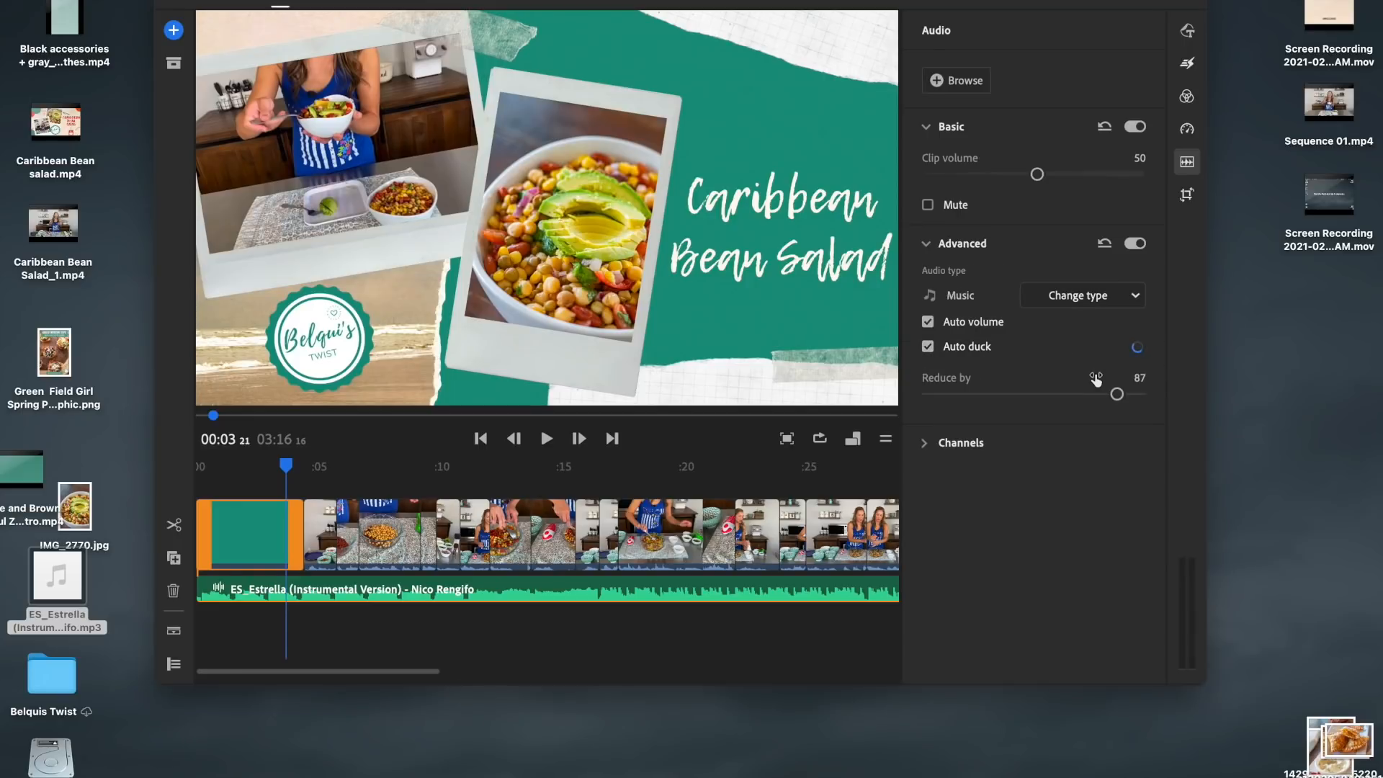
click(1187, 161)
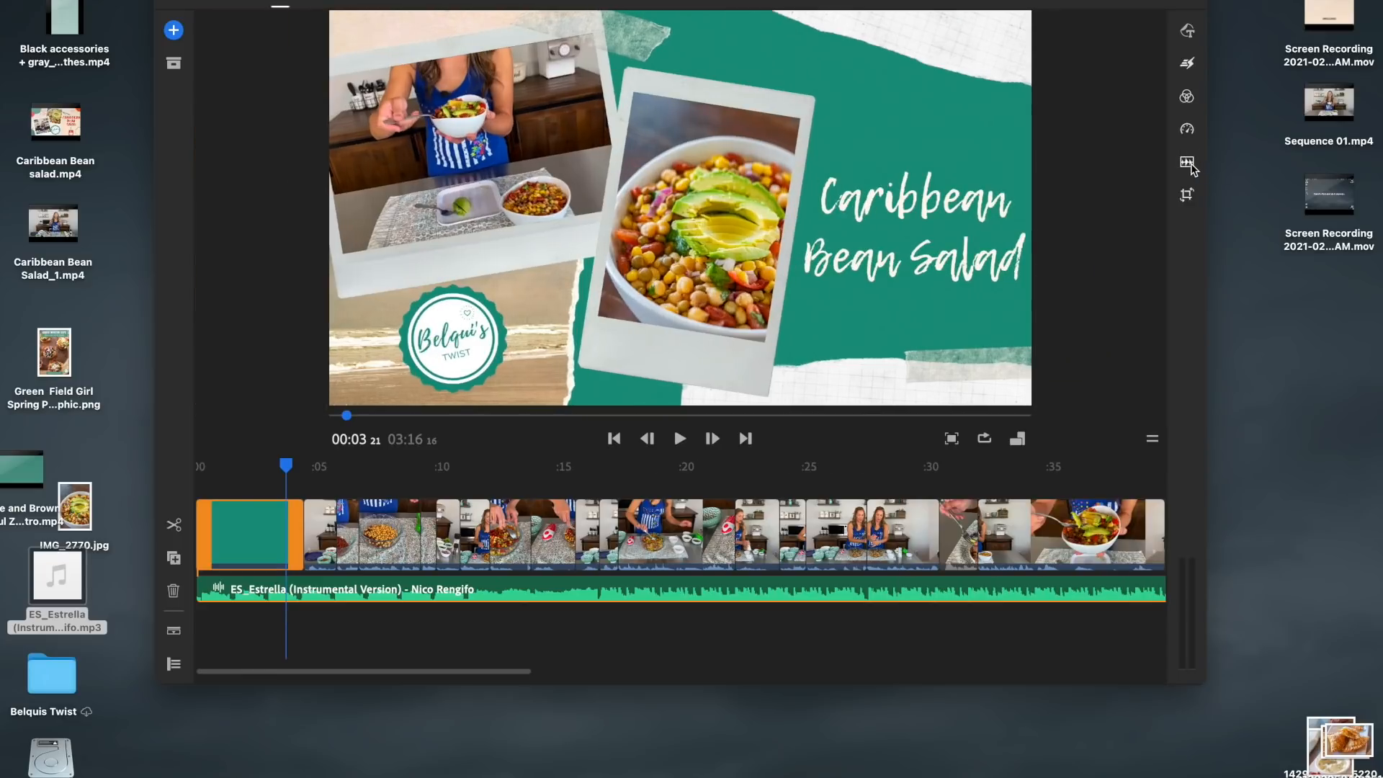
Split the Estrella music track at 00:15 29, delete its opening section and move the remainder to the timeline's start
key(space)
key(XF86AudioRaiseVolume)
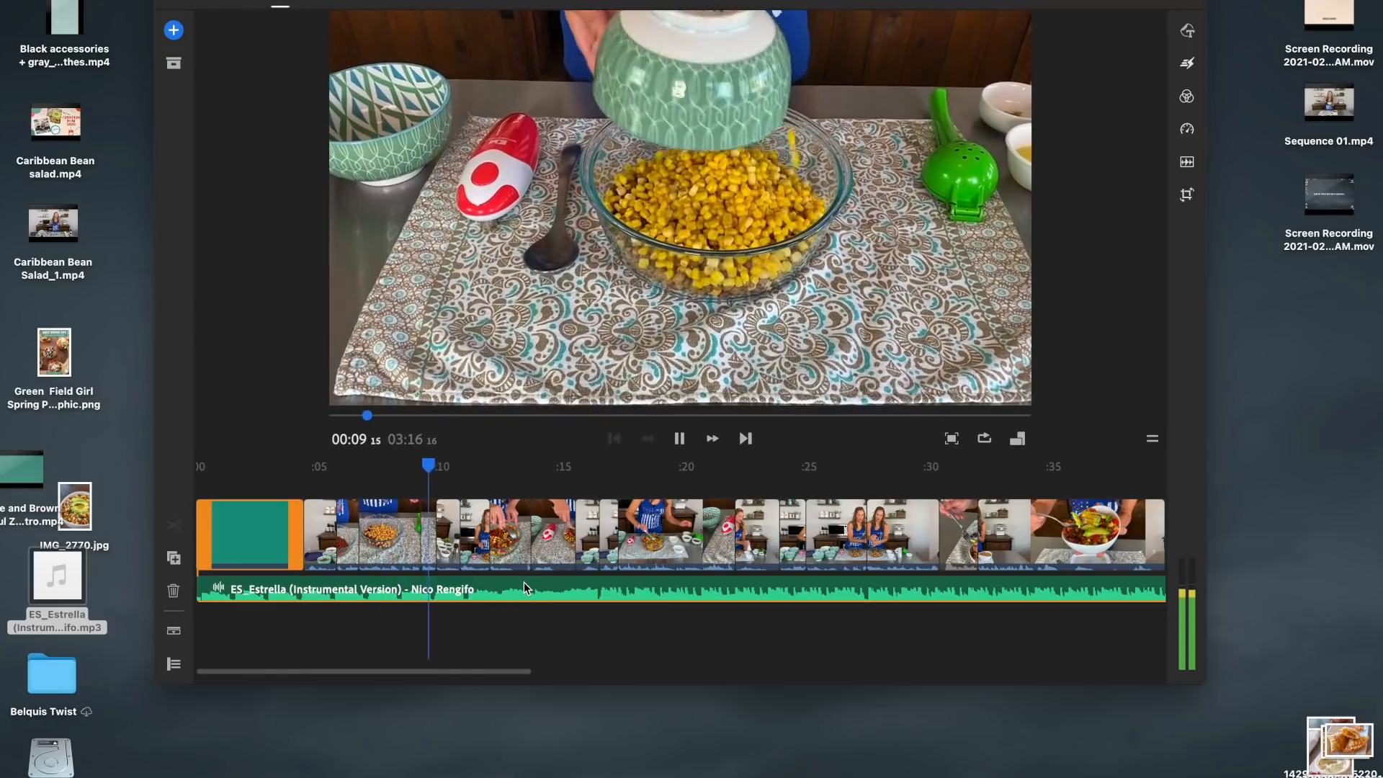
click(524, 582)
drag(524, 468, 590, 469)
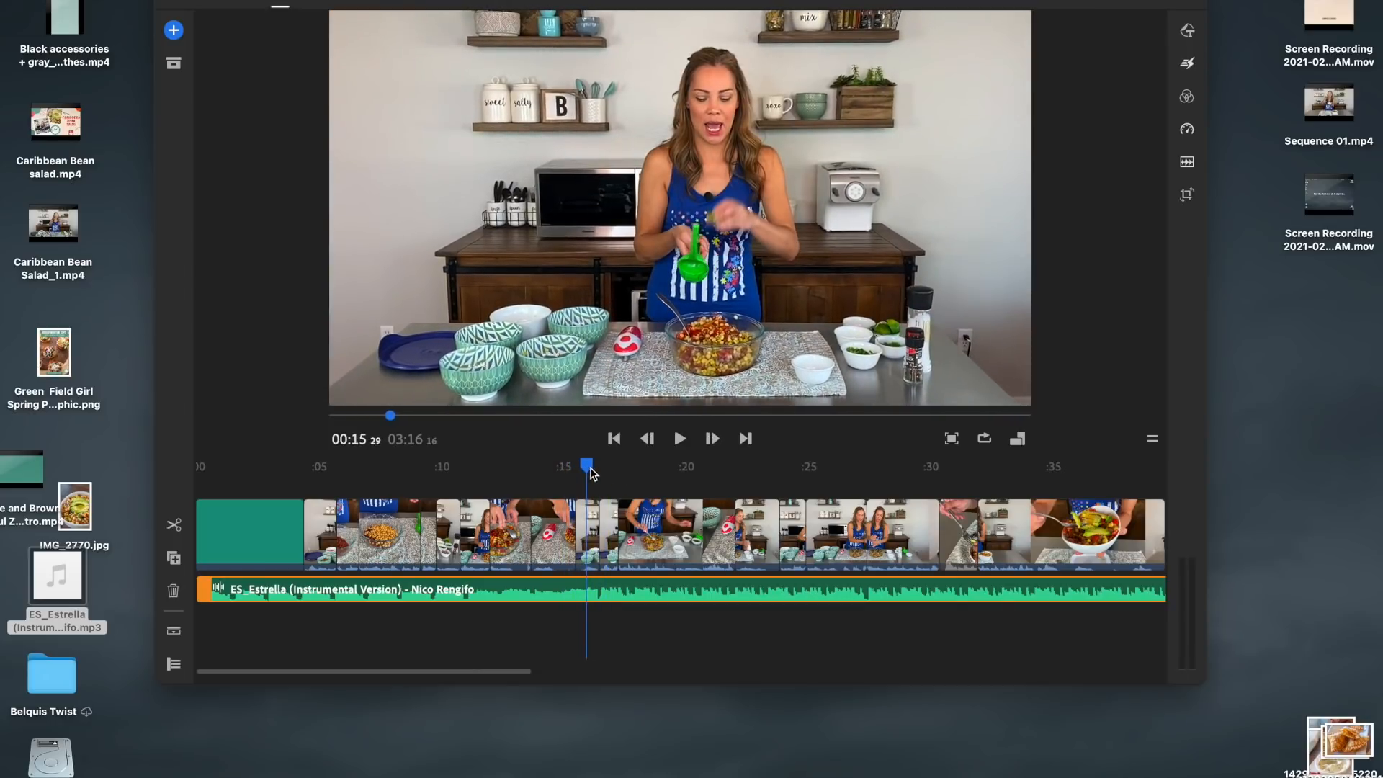
click(175, 528)
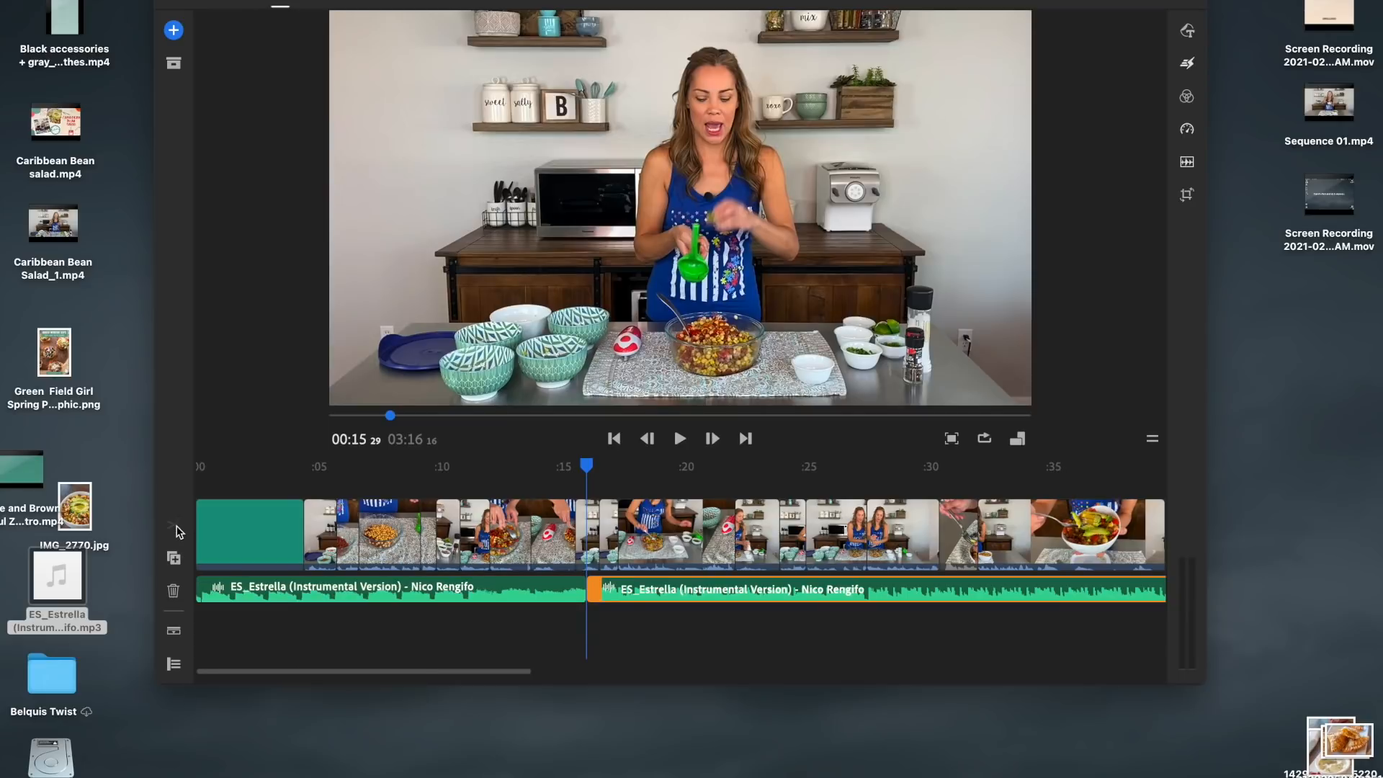
click(314, 592)
key(Delete)
drag(679, 595, 289, 589)
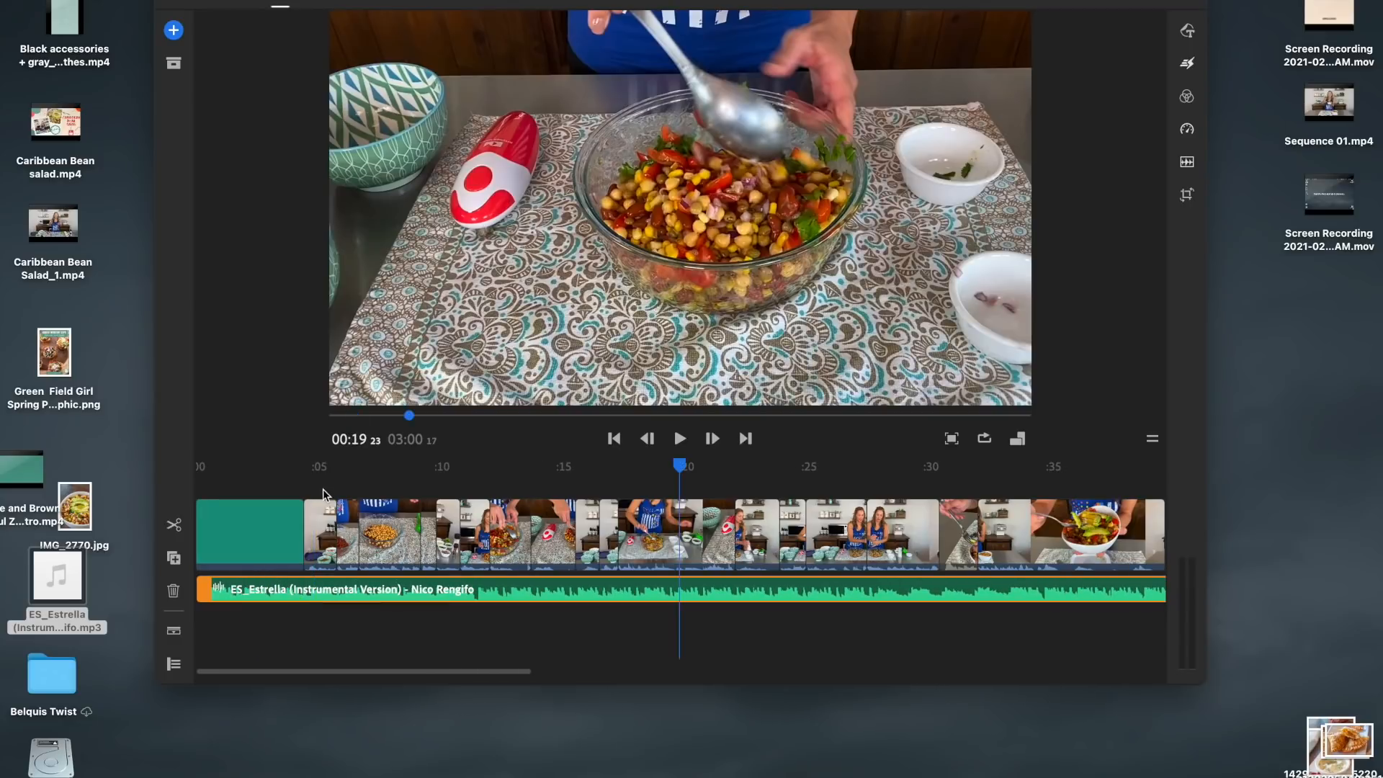
Set the trimmed music track's audio type to Music and enable Auto duck with a reduction of 25
drag(684, 469, 195, 465)
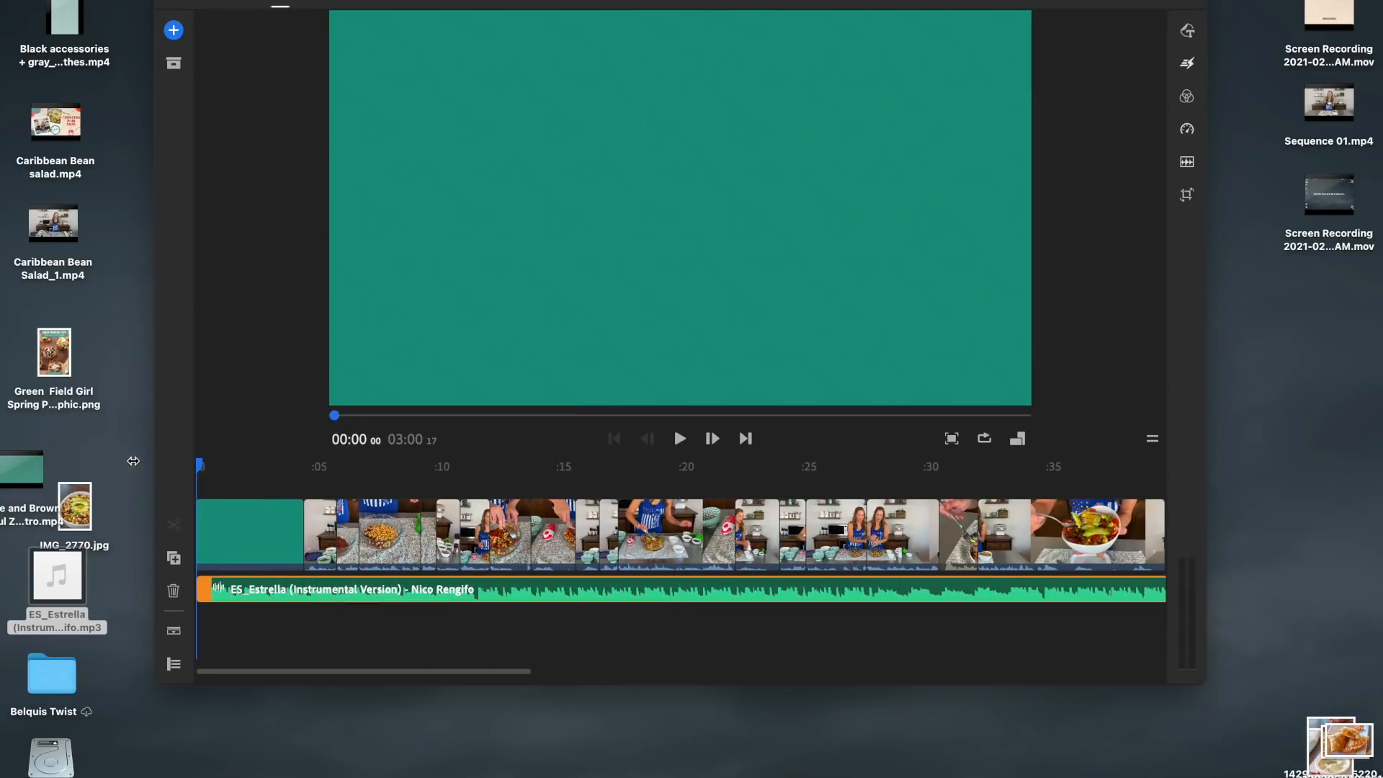
key(space)
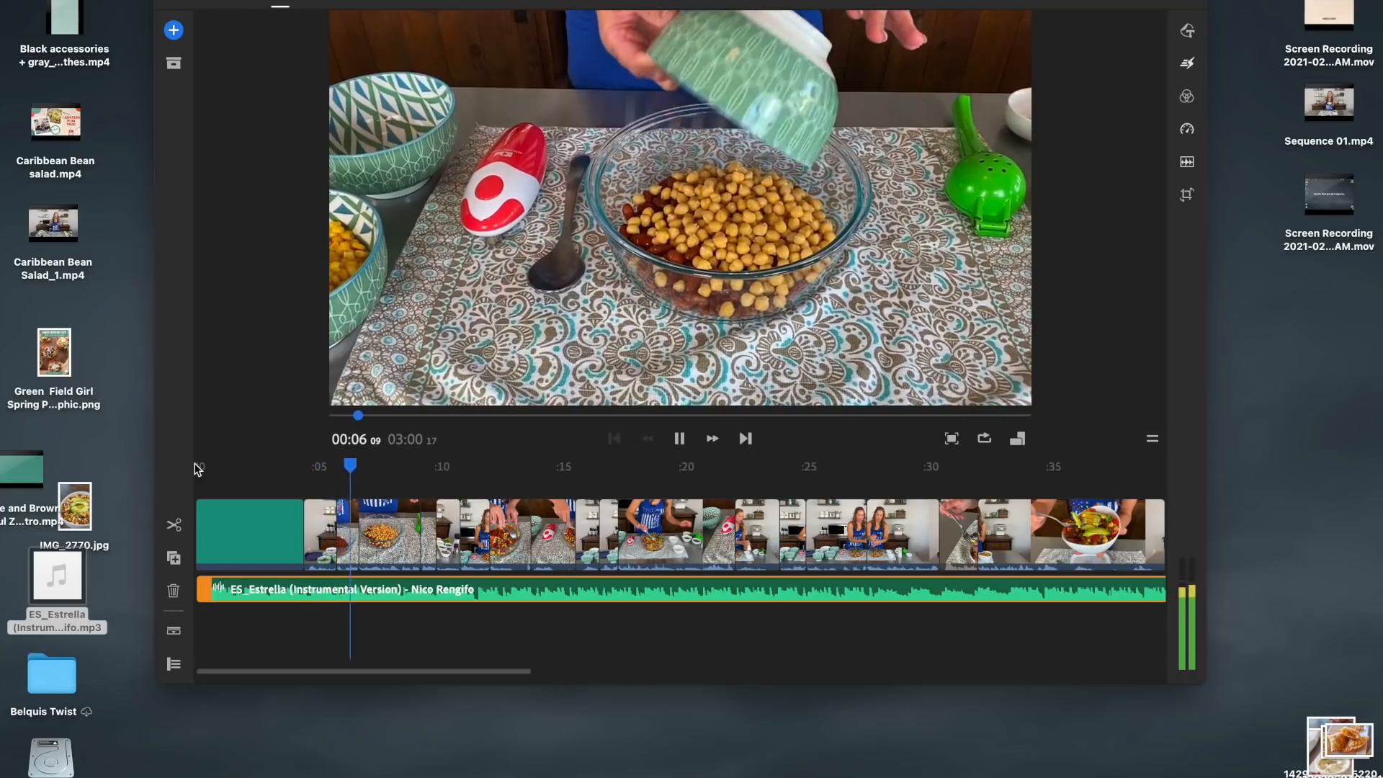
click(1189, 161)
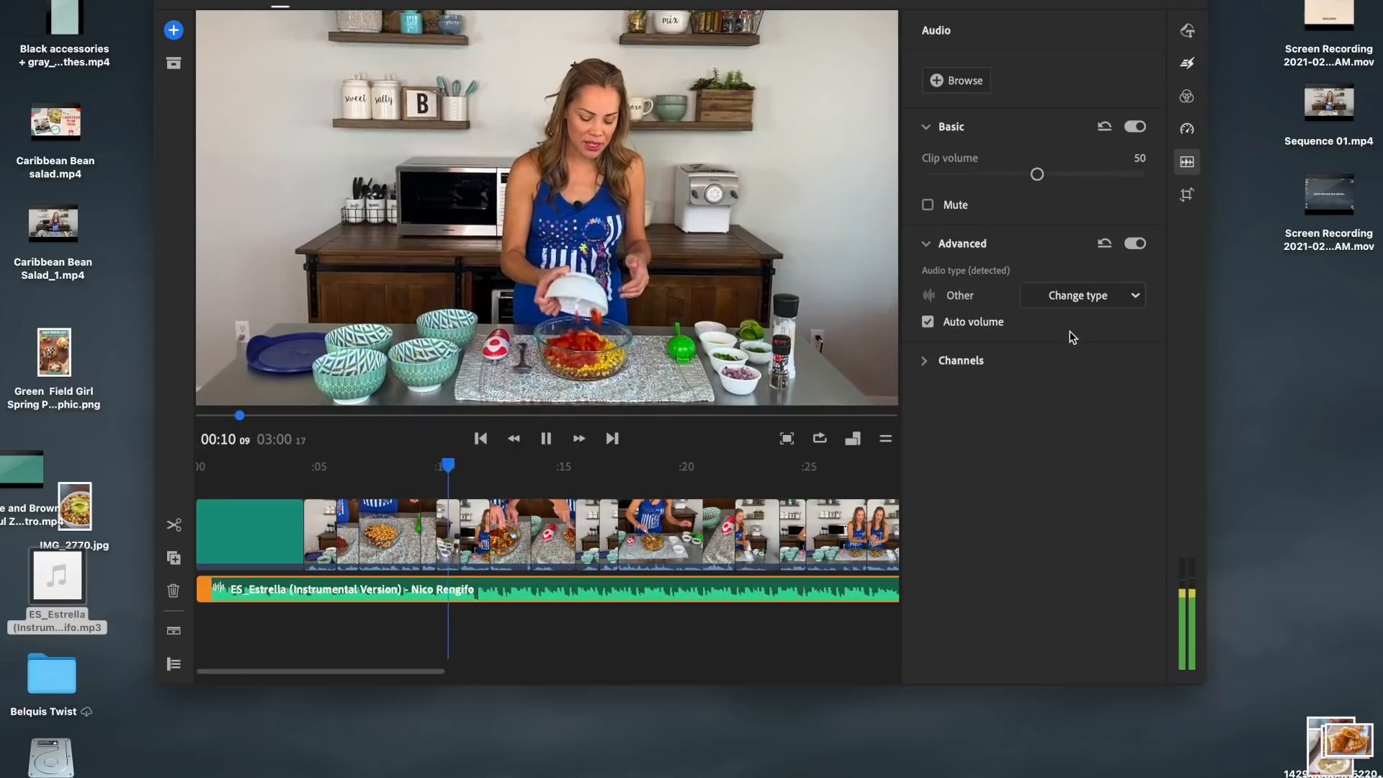
click(1078, 298)
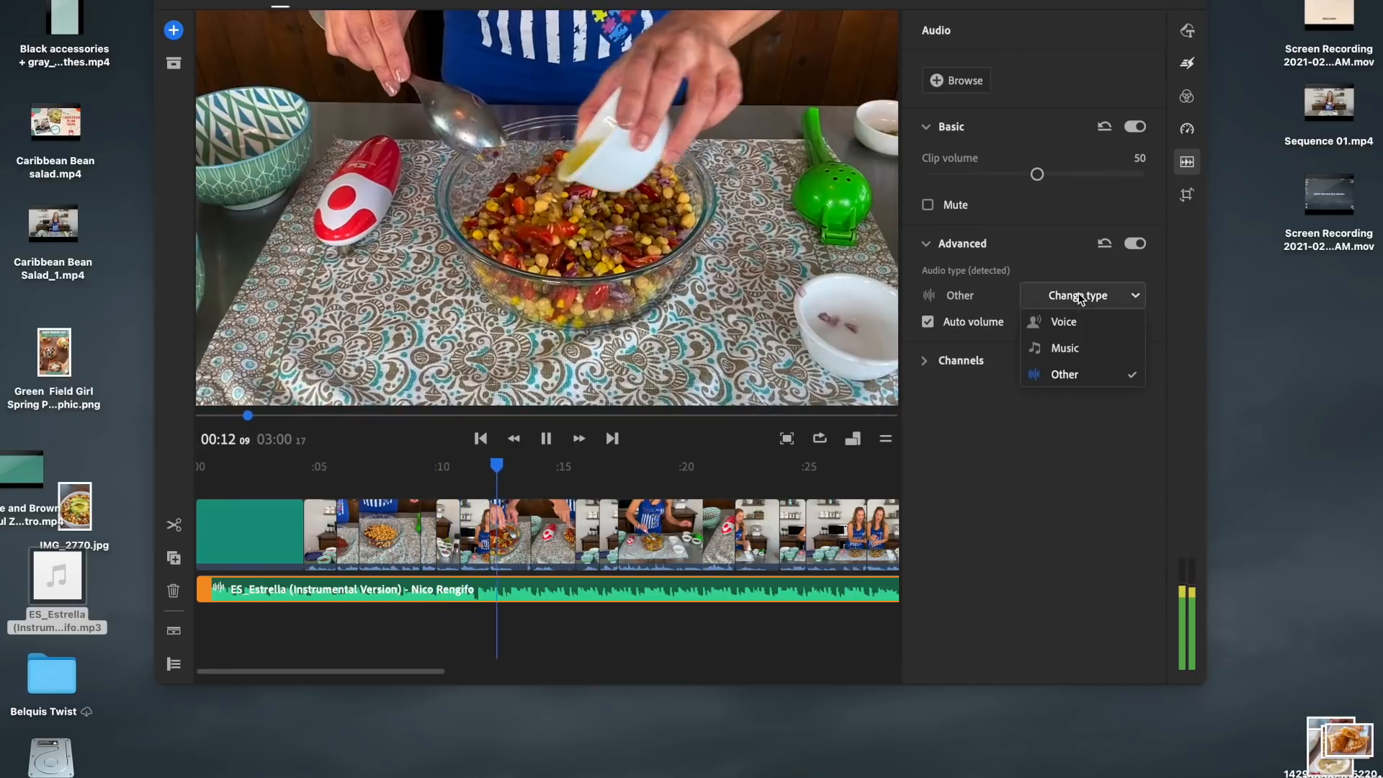
click(1076, 346)
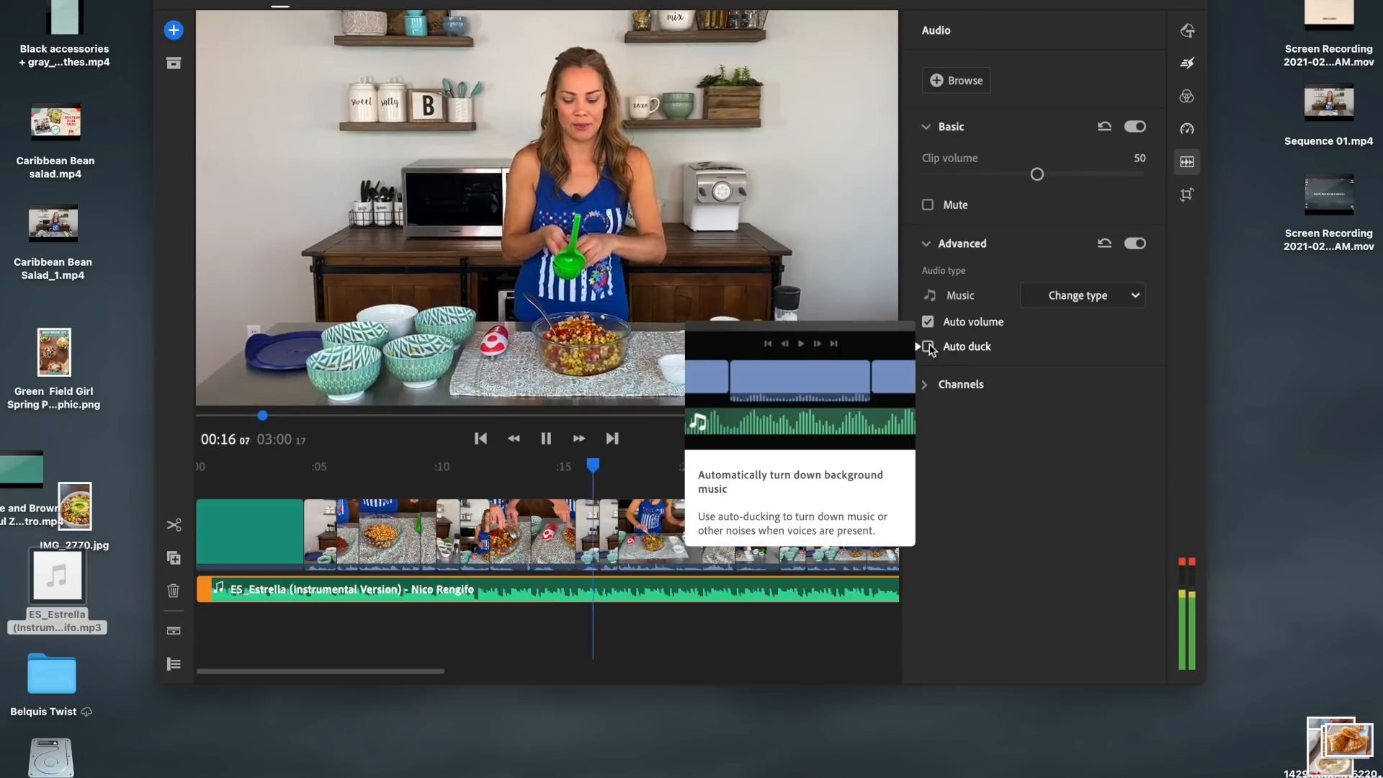
click(930, 347)
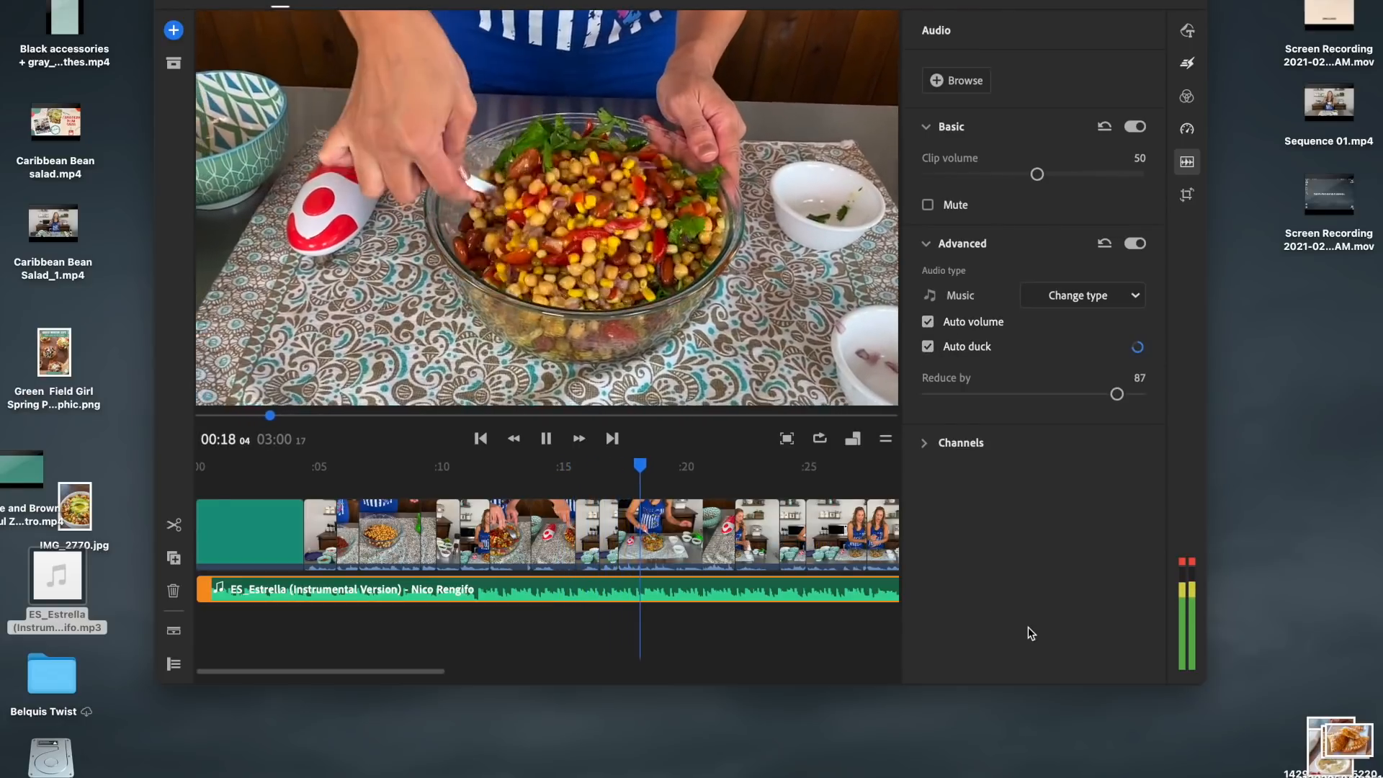
drag(1118, 394, 982, 395)
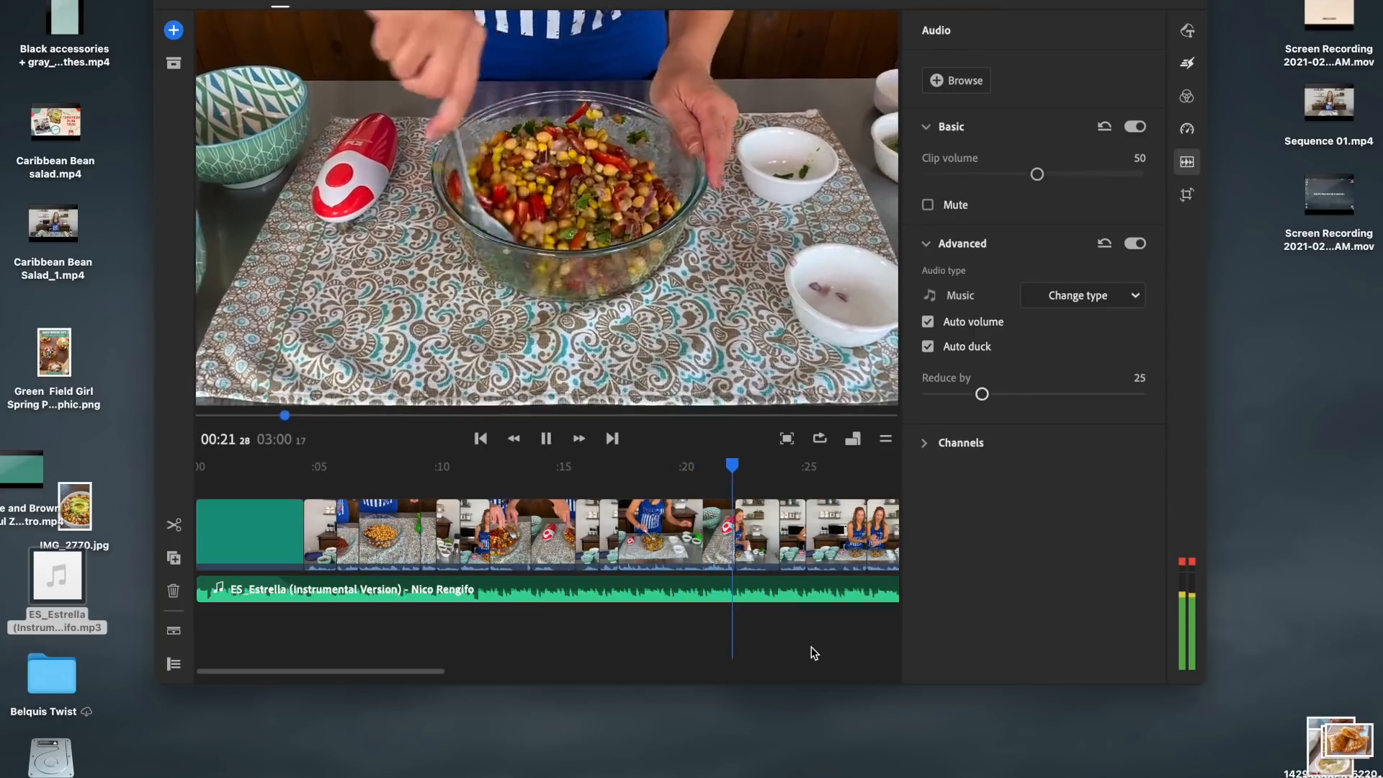
Play the timeline from the beginning to check how the ducked music sounds under the intro and cooking clips
click(822, 533)
click(1187, 161)
drag(816, 470, 194, 473)
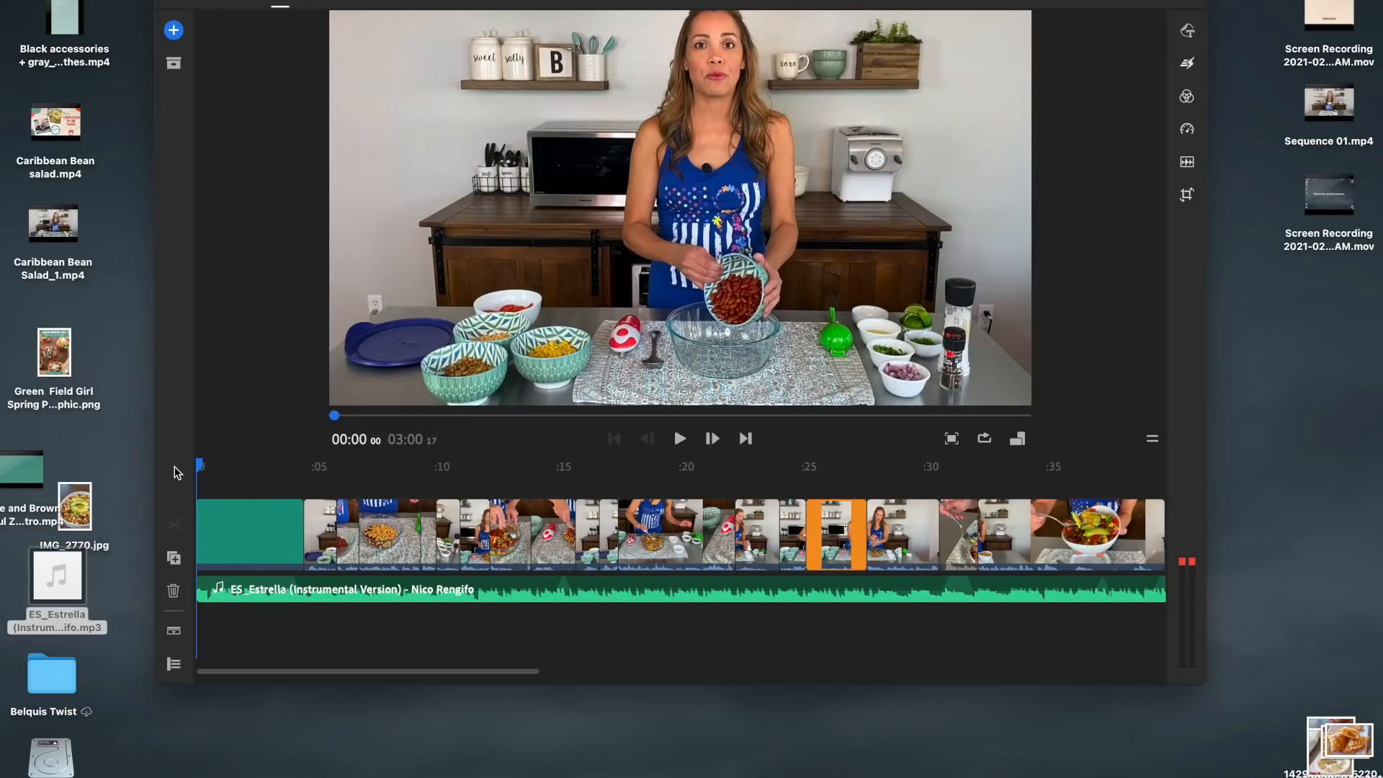
key(space)
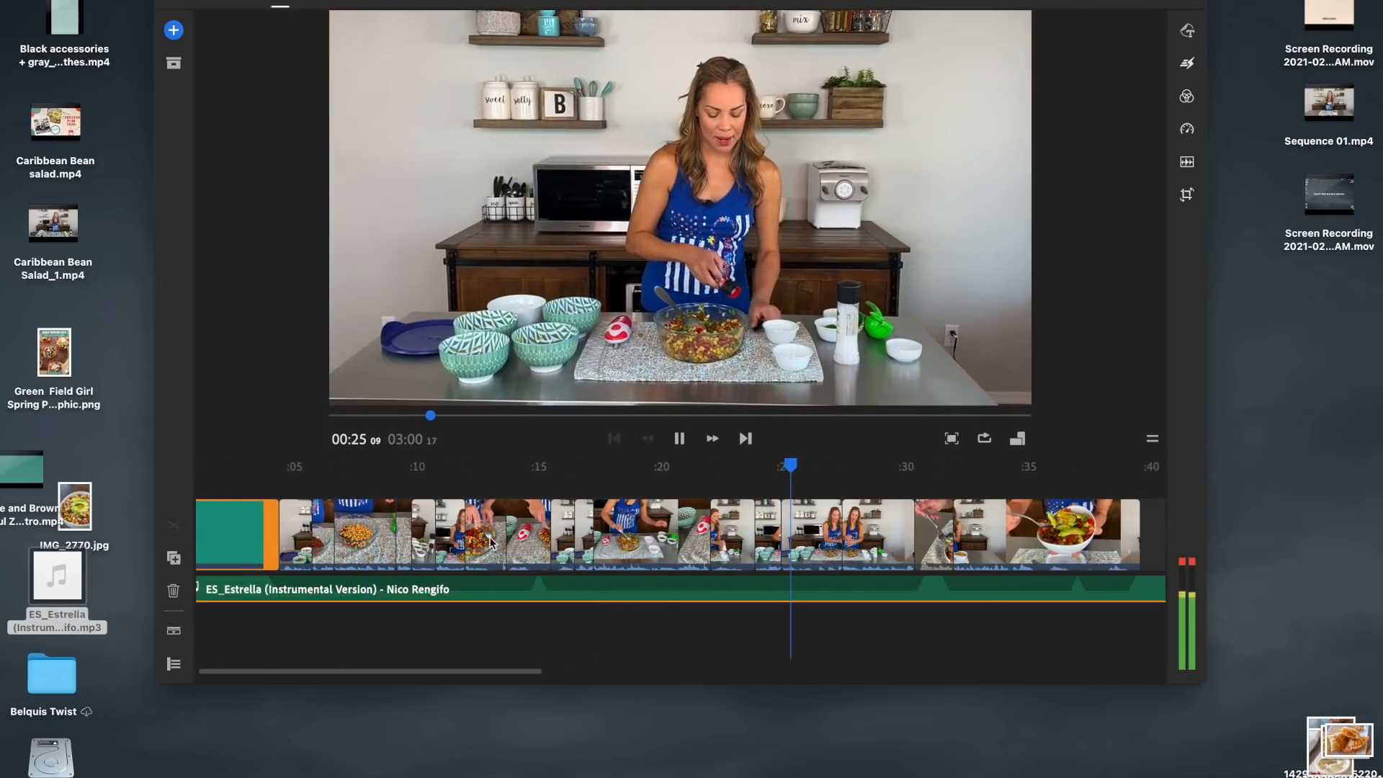
click(775, 569)
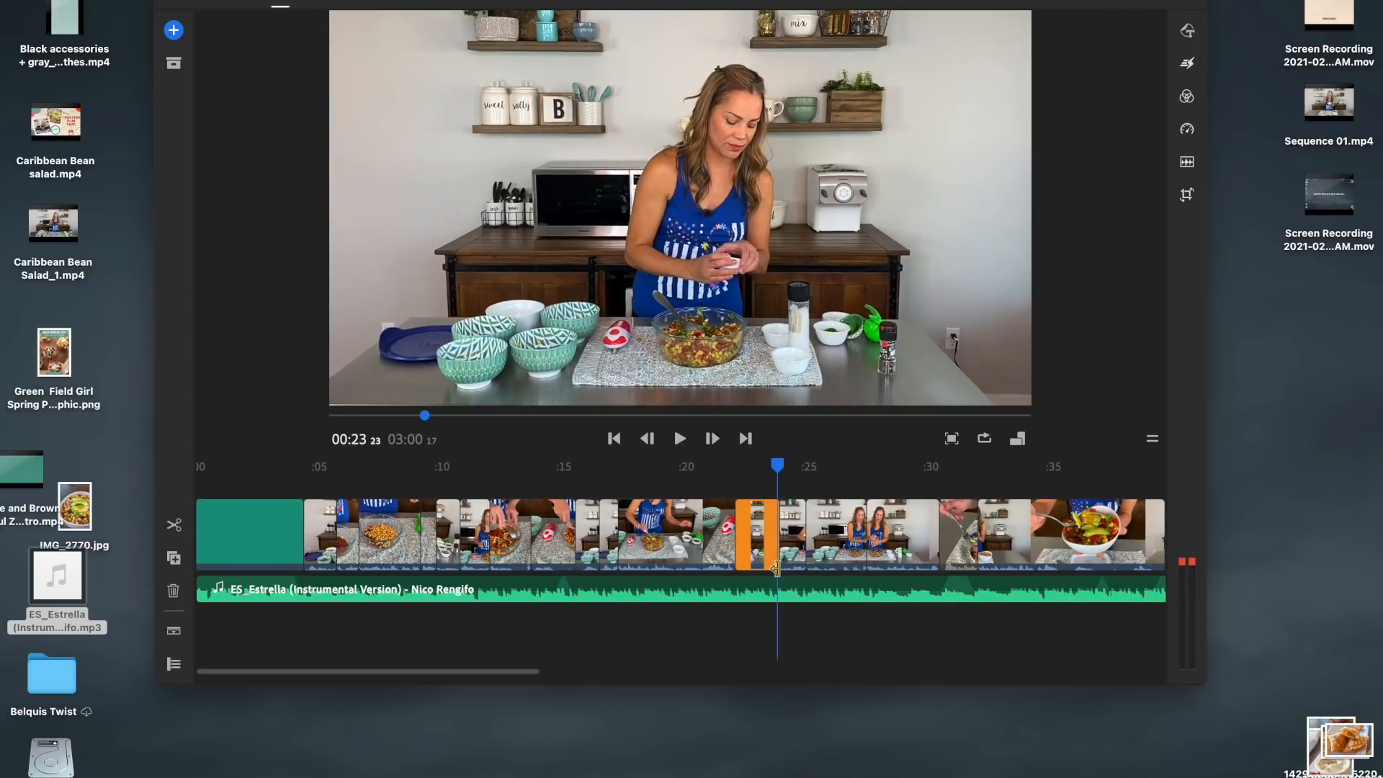
Split the music at the end of the last video clip, 00:39 18, and delete the excess audio
scroll(864, 603, right, 10)
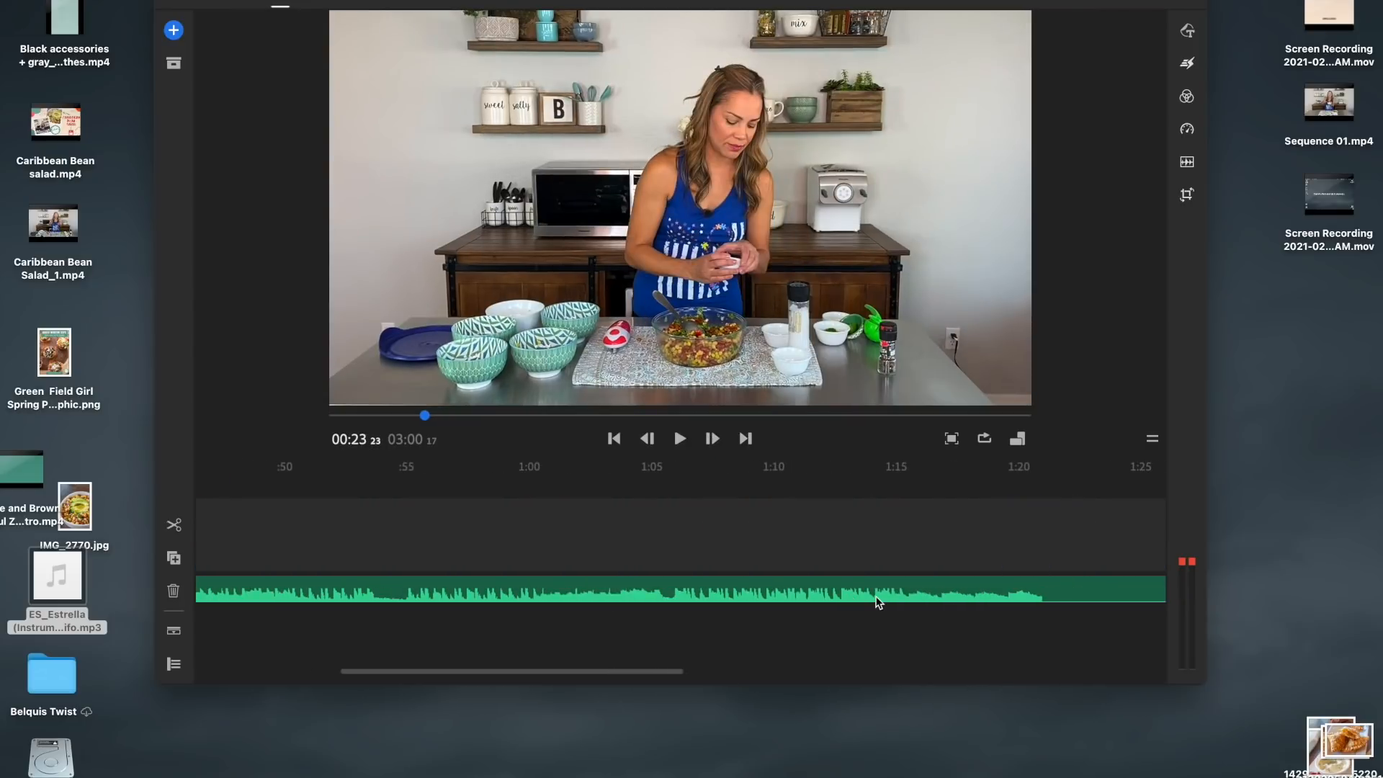
click(378, 508)
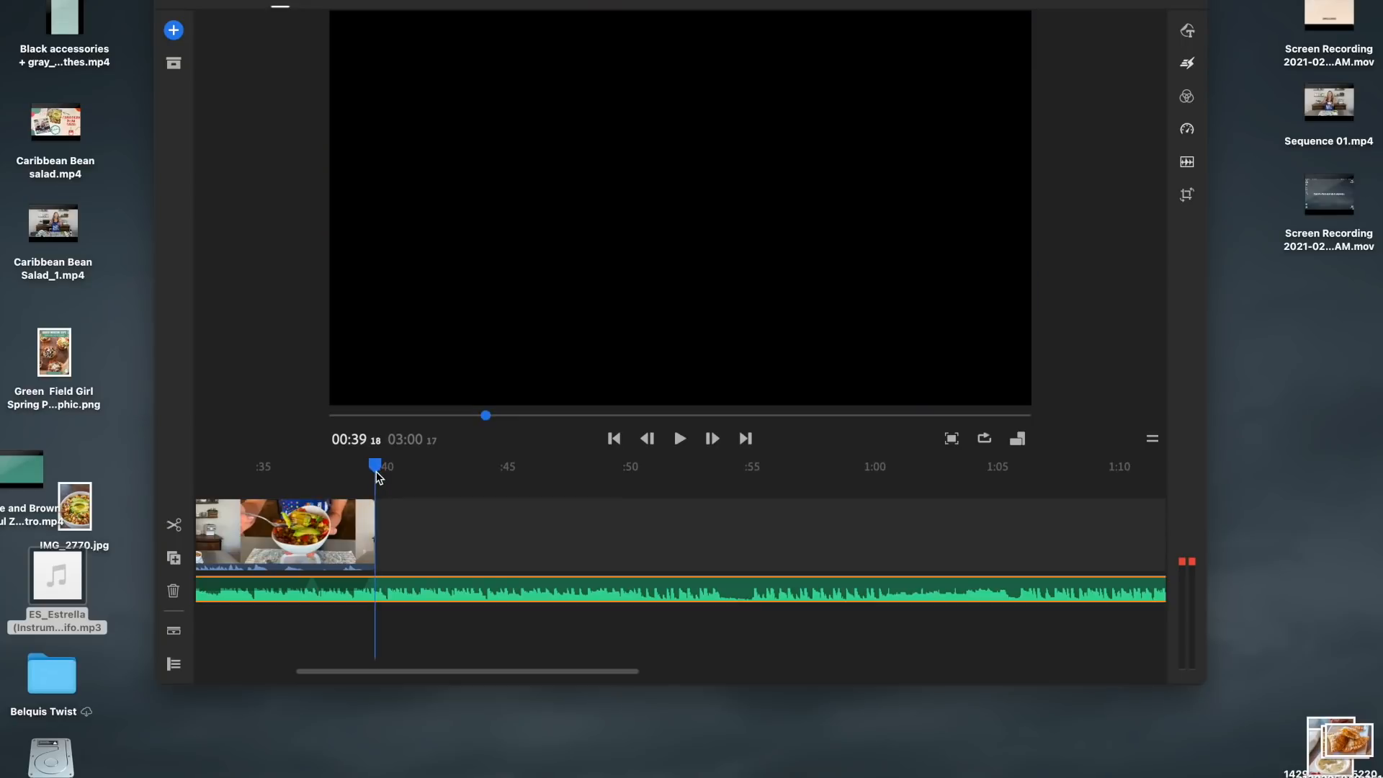
click(173, 526)
click(554, 591)
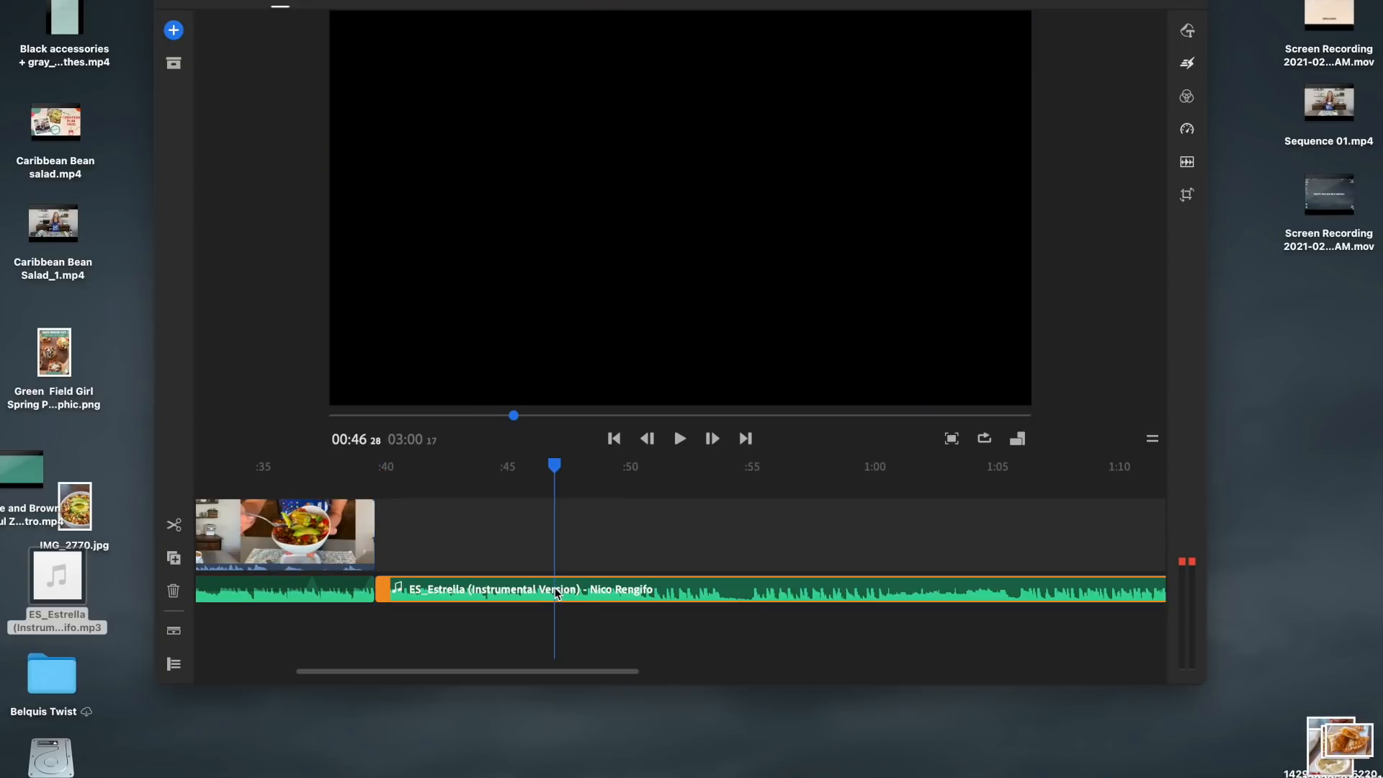
key(Delete)
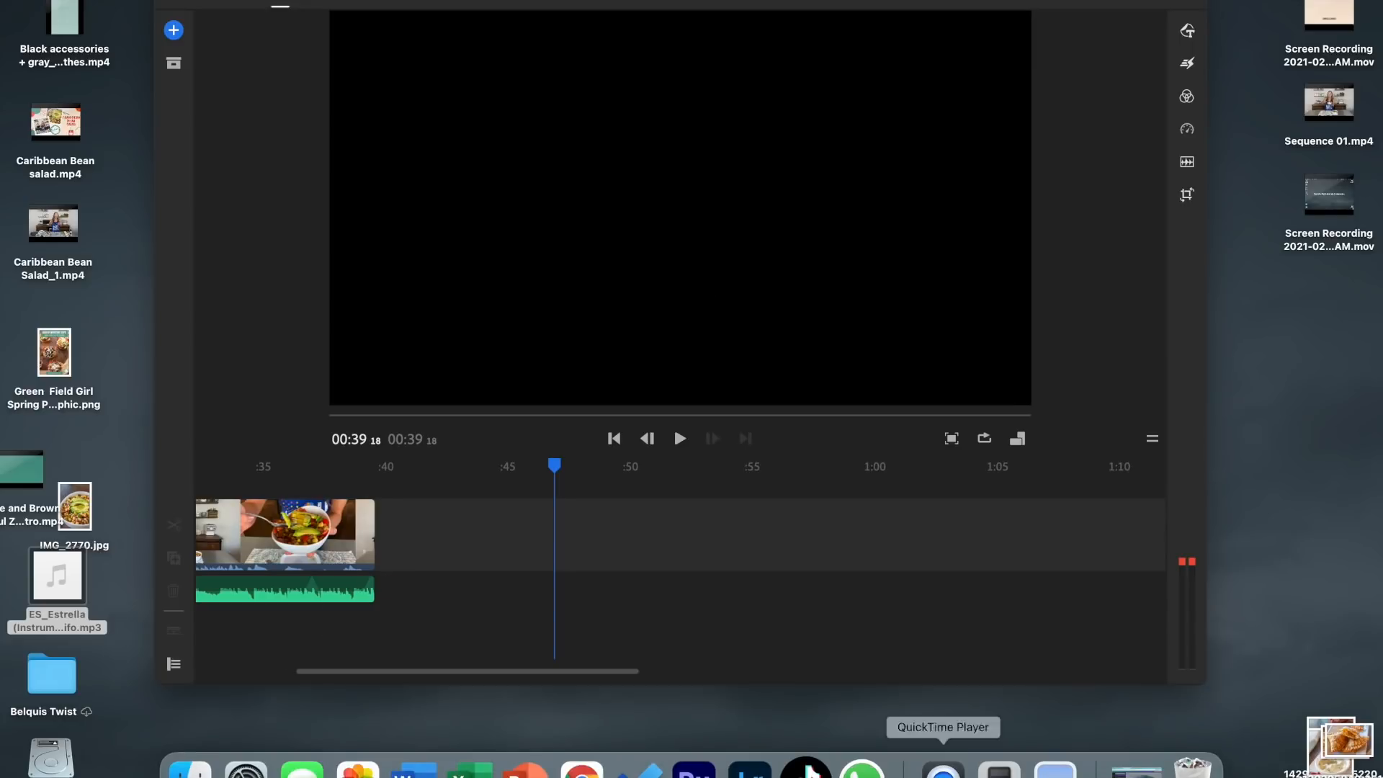
Switch to the Canva intro design, dismiss the download message, then move the Caribbean Bean Salad title up and shrink it to size 86.6
click(1136, 763)
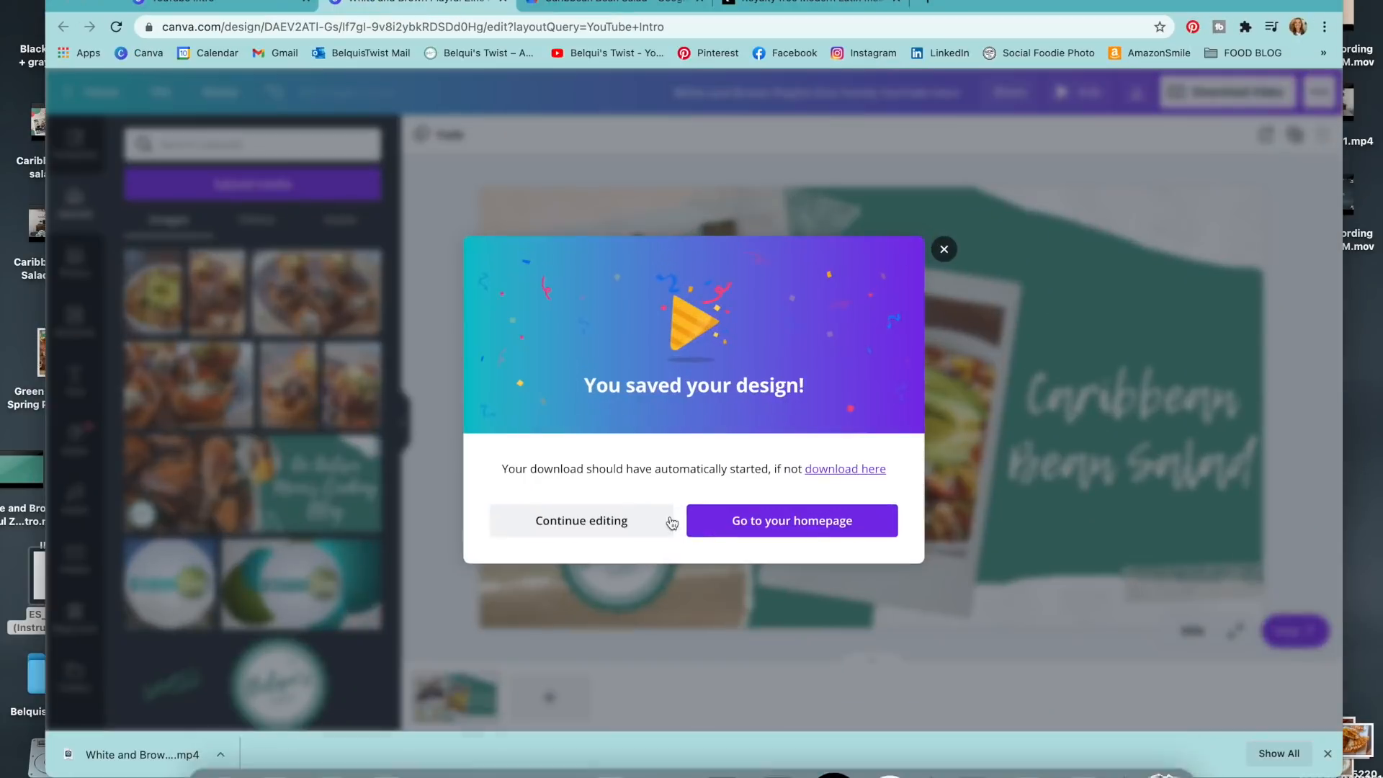
click(945, 250)
click(1075, 445)
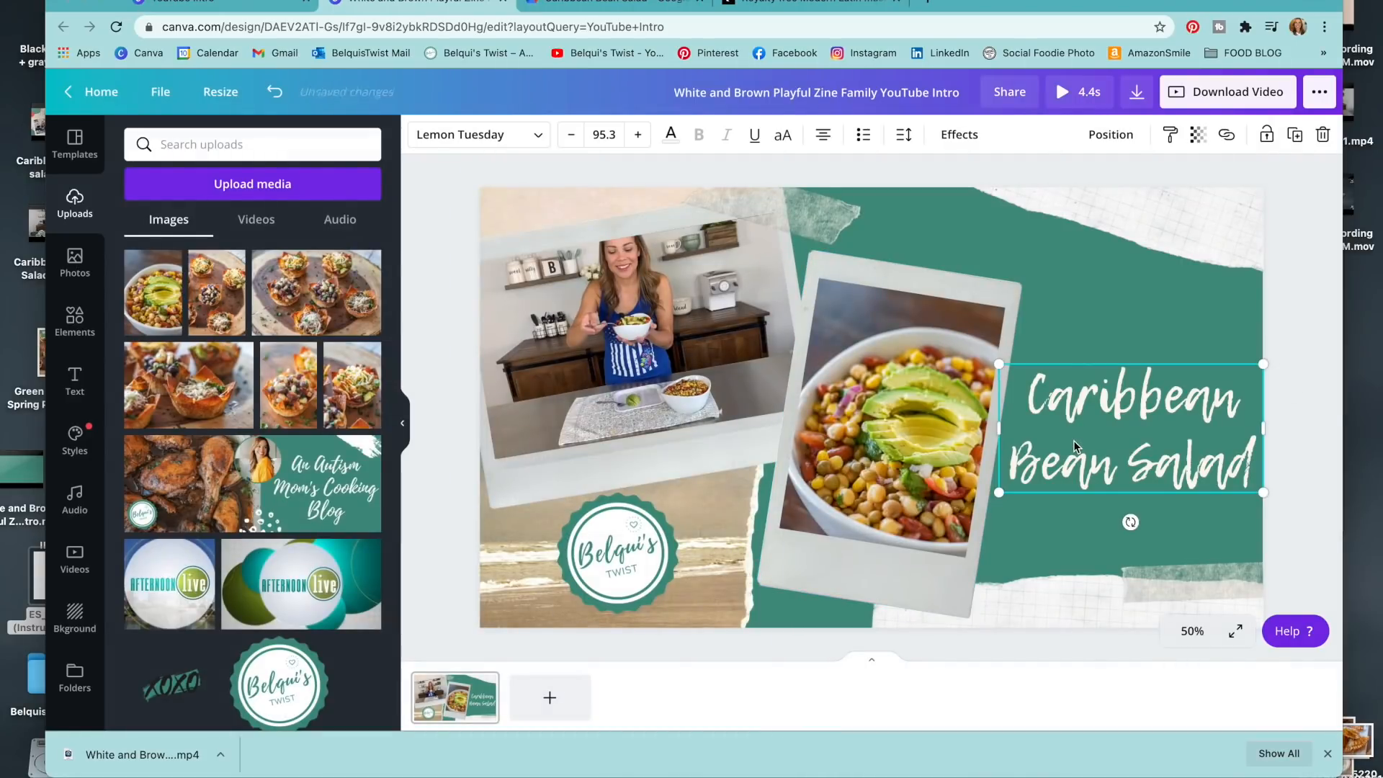
drag(1078, 445, 1077, 357)
drag(997, 279, 1018, 291)
drag(1098, 342, 1098, 342)
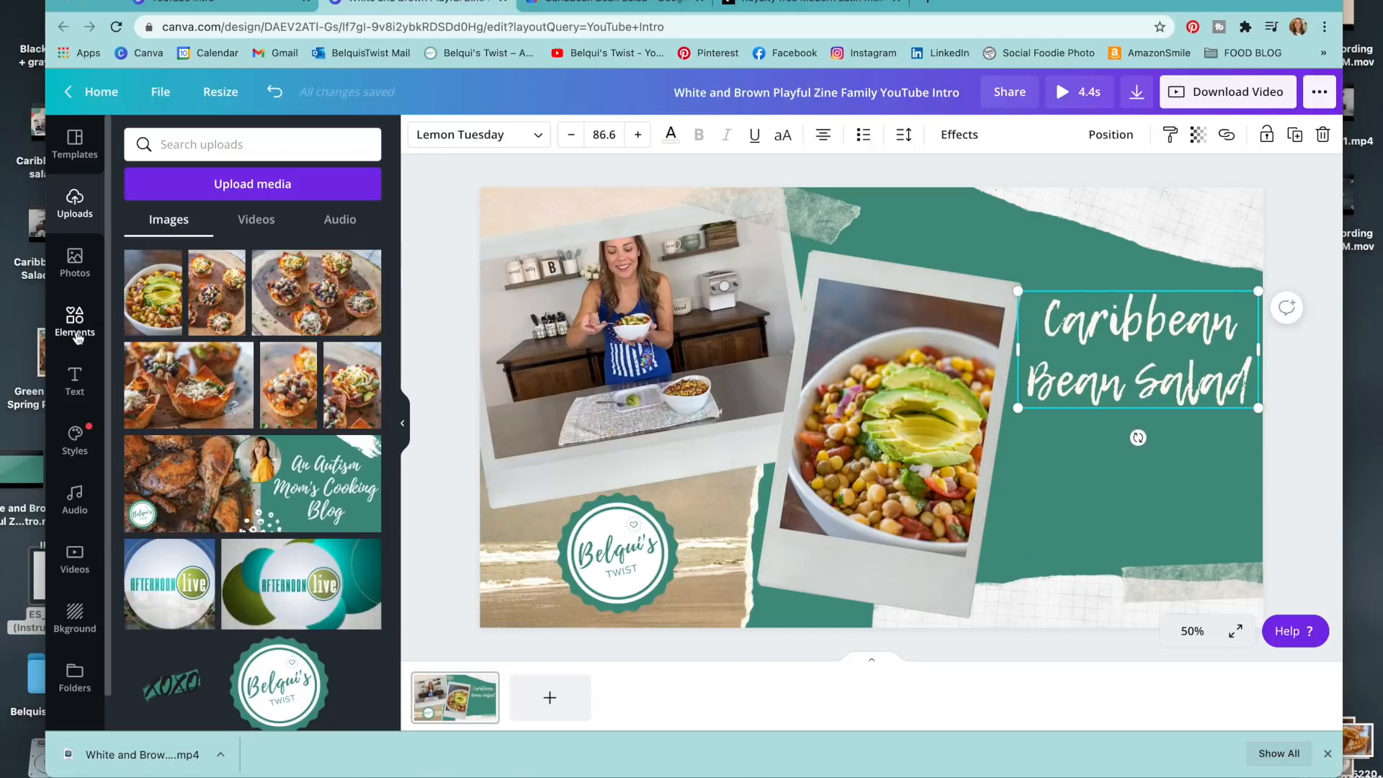
Add a subheading below the title reading "Recipe at" with "belquistwist.com" on the second line
click(75, 380)
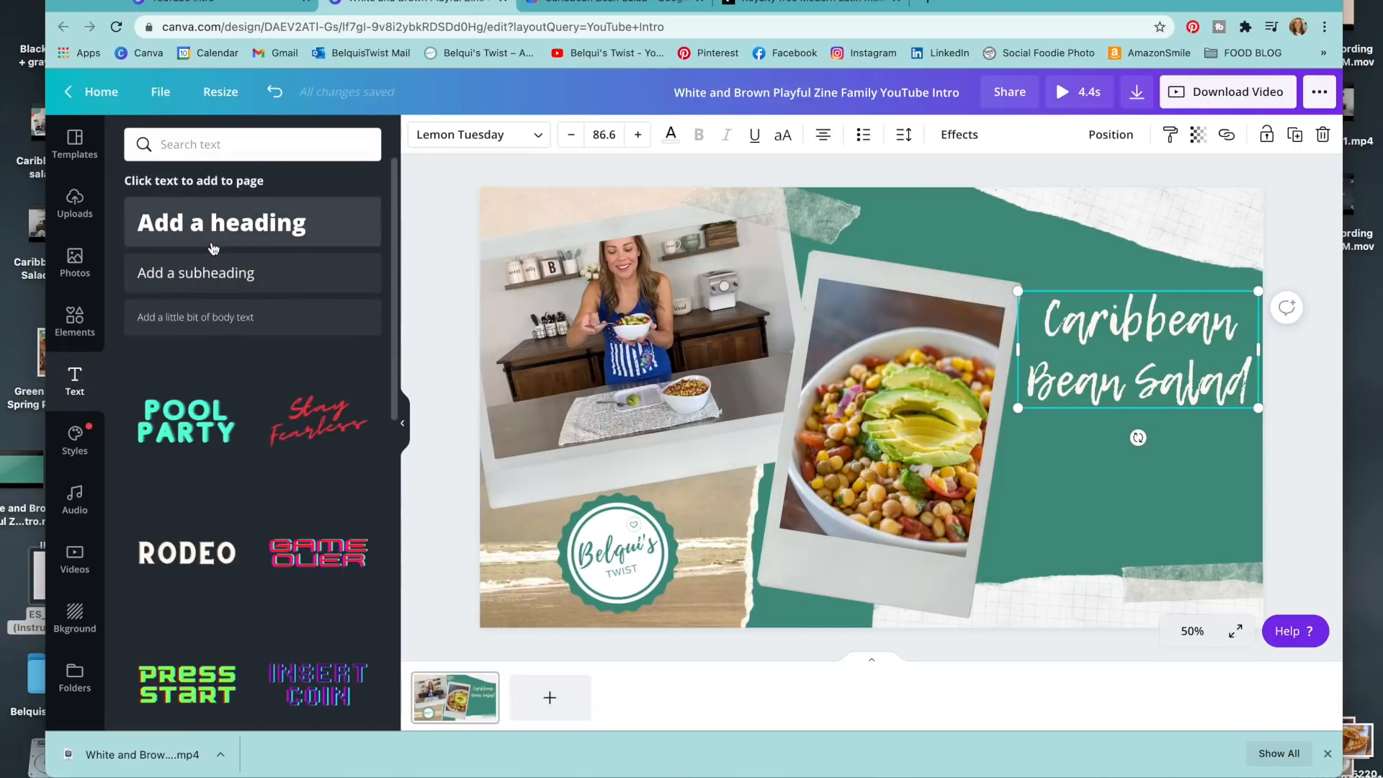
click(203, 282)
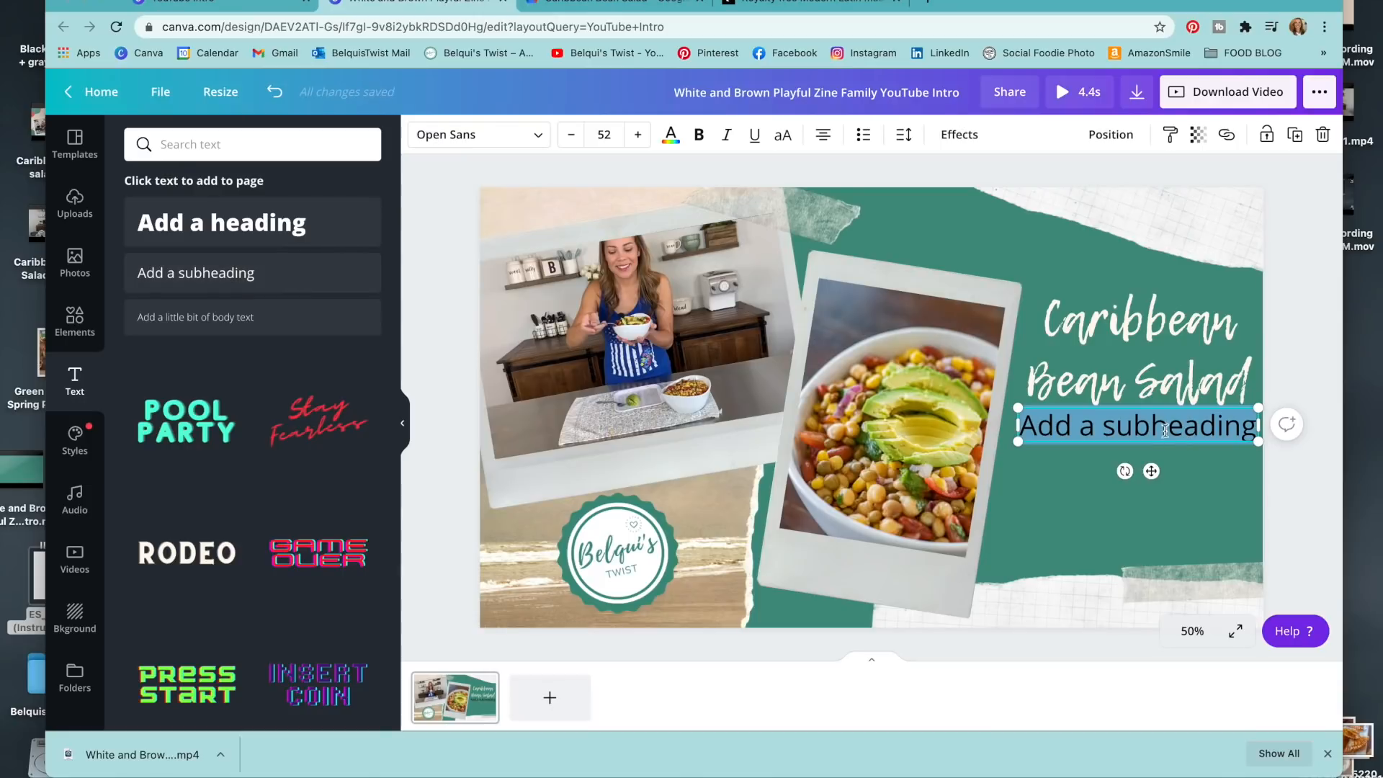
drag(1142, 432, 1129, 472)
double_click(1129, 470)
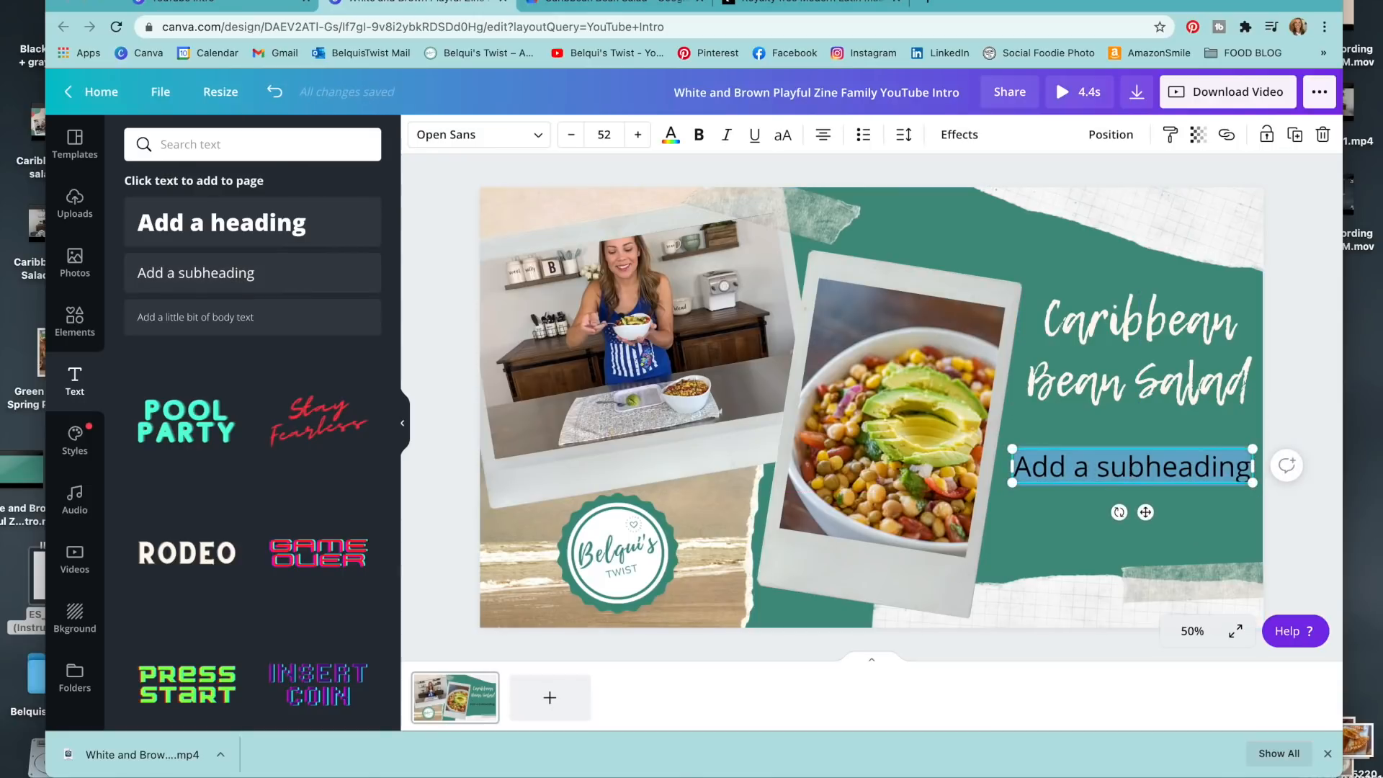
text(Recipe at)
key(Return)
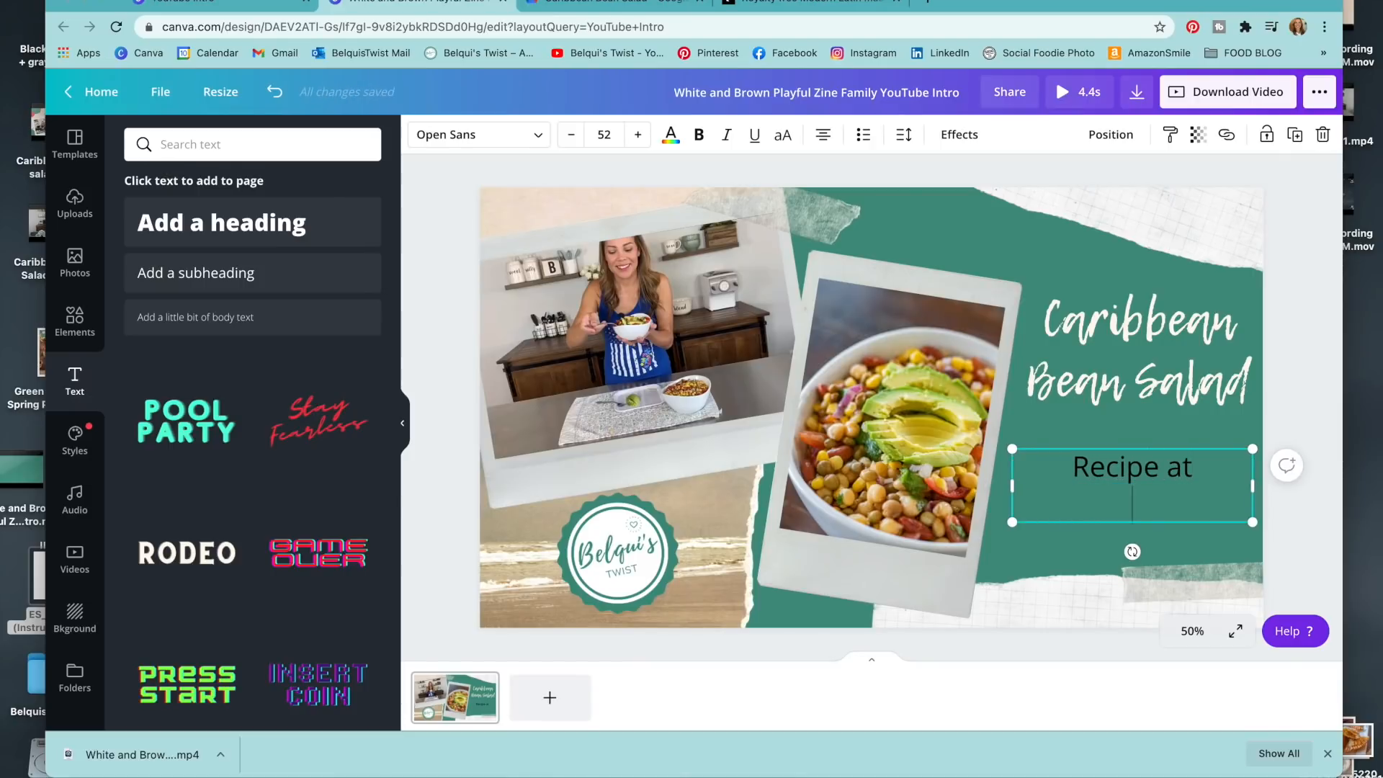
text(belquistwi)
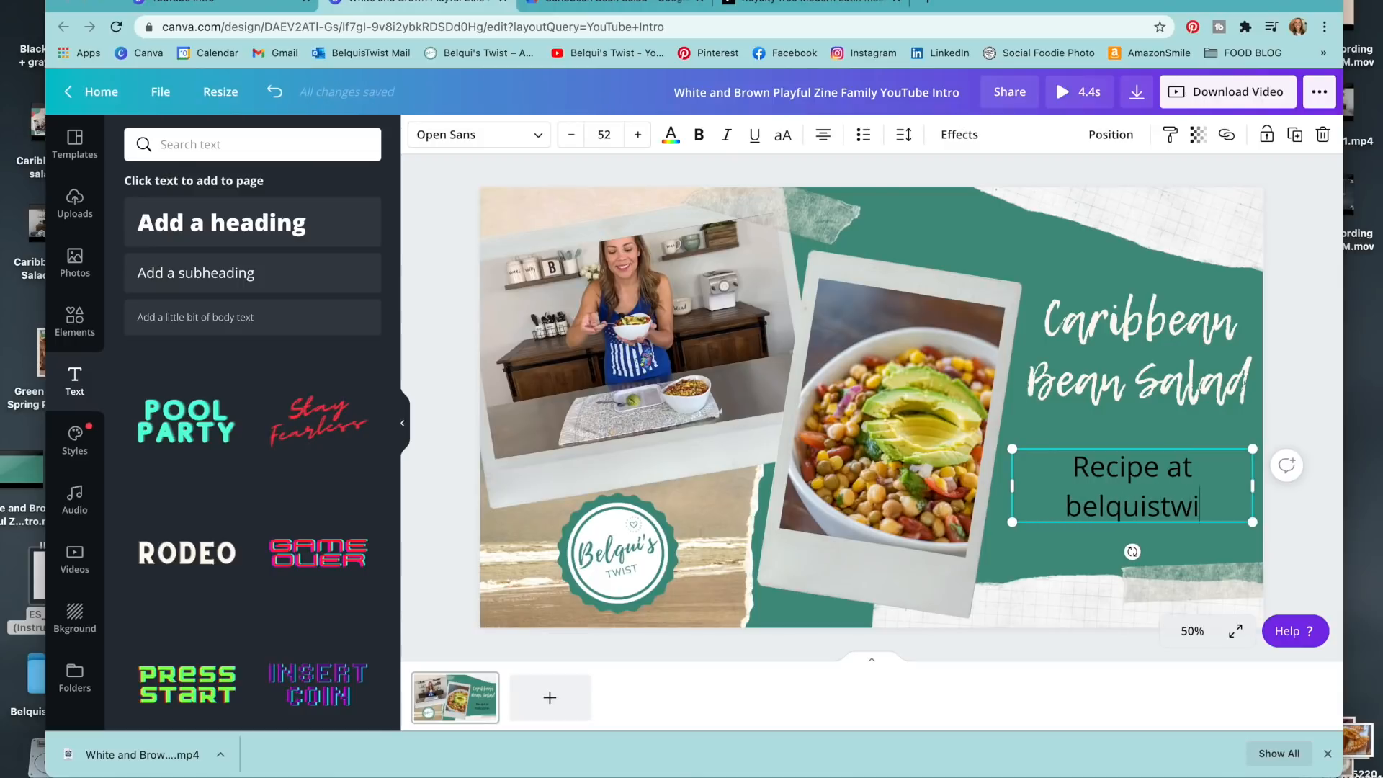
text(st.com)
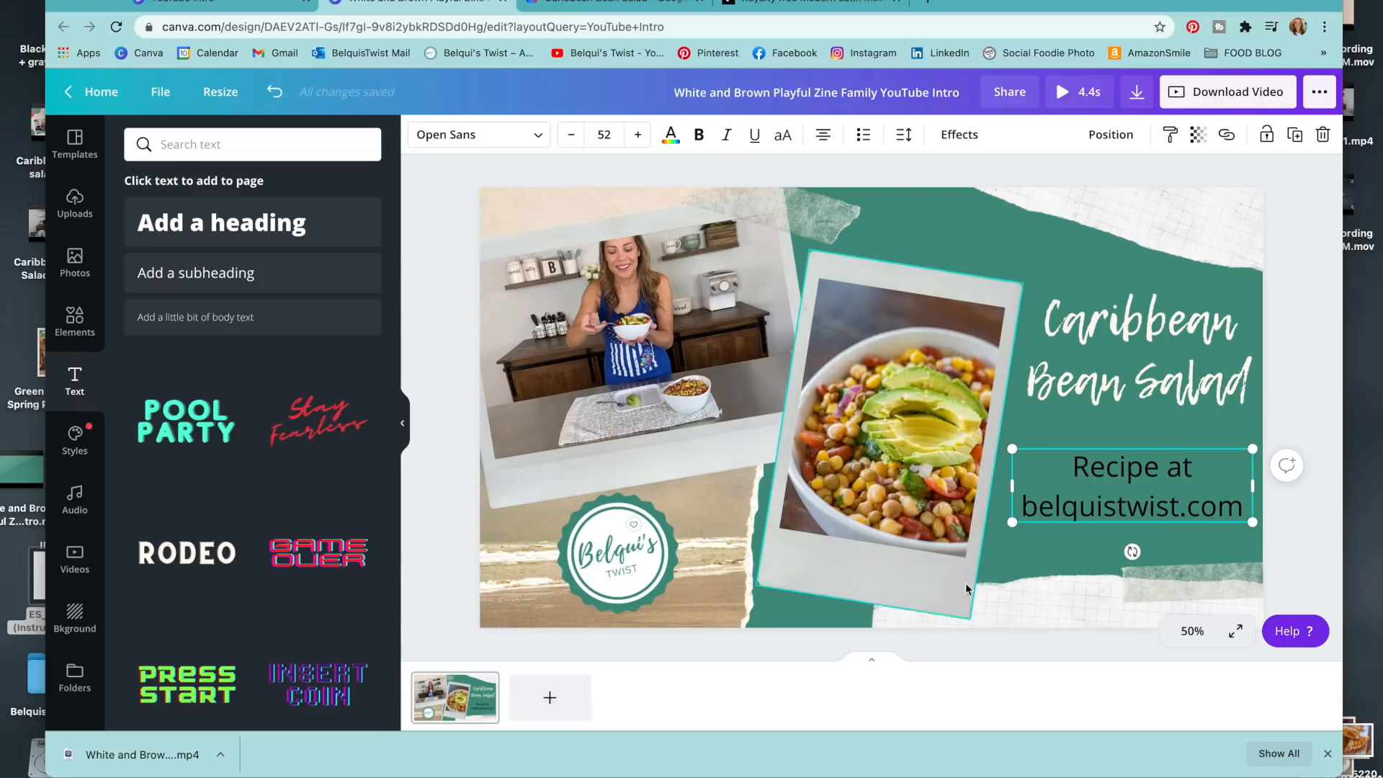
Change the recipe subheading's font to League Spartan and its colour to the white from the logo colours
click(536, 135)
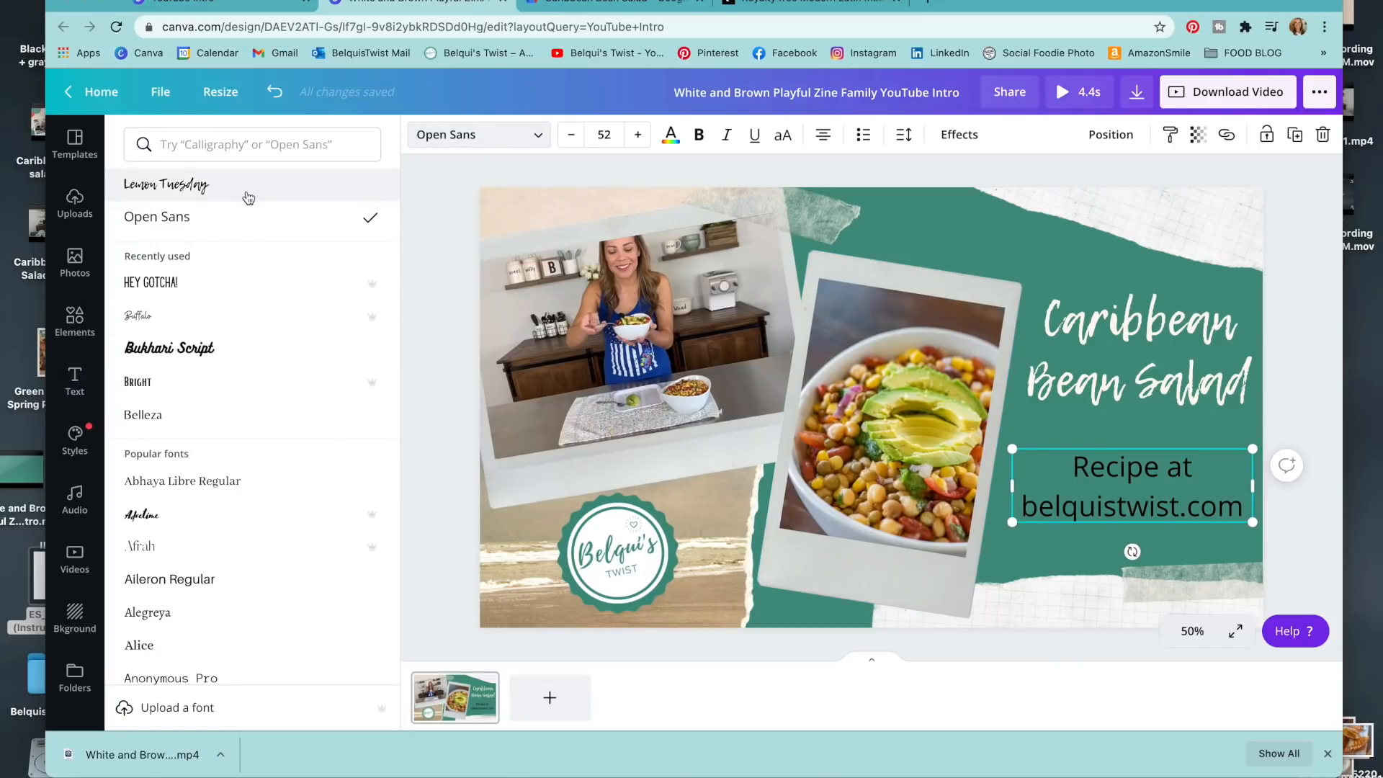
click(247, 189)
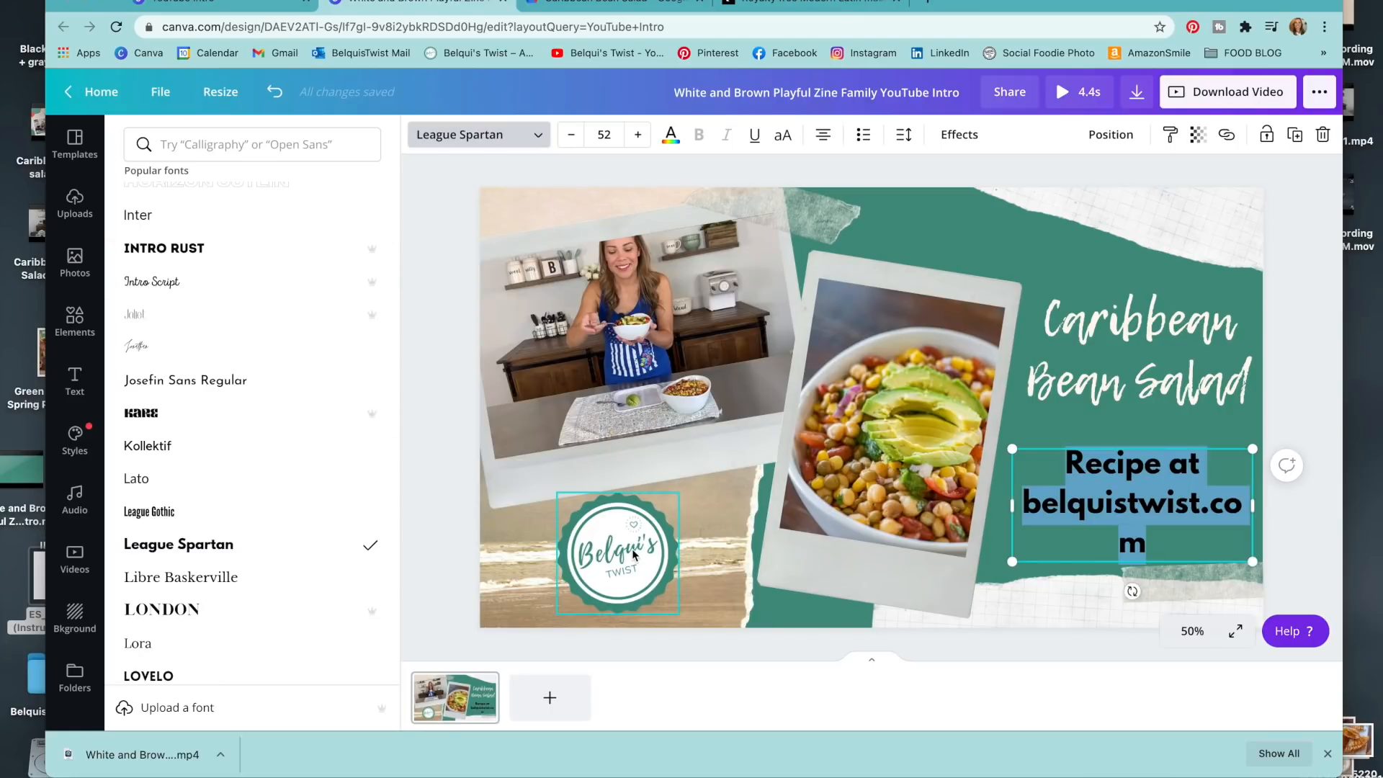
click(671, 134)
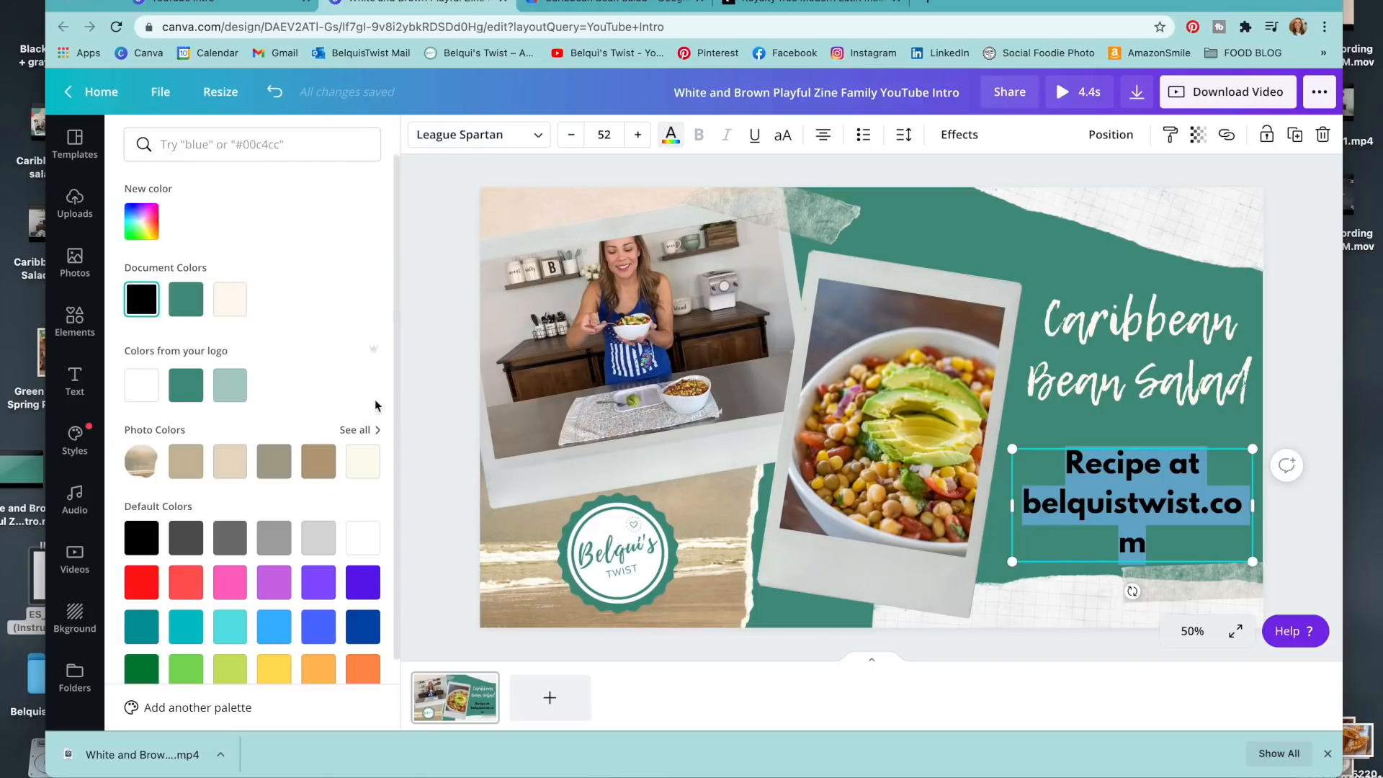
click(148, 378)
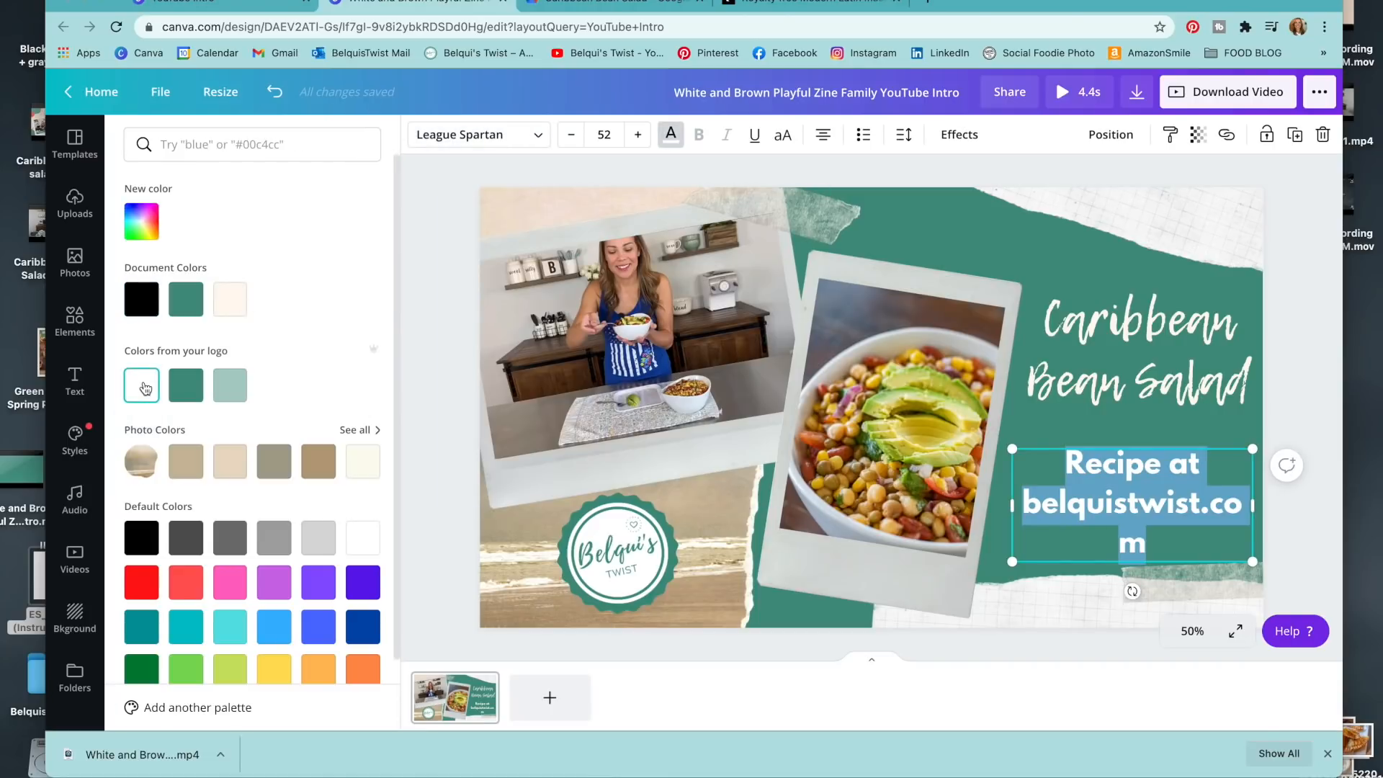
Resize the recipe subheading to 44.5 and move it lower in the green area, away from the title
click(569, 135)
click(569, 135)
click(570, 135)
click(570, 135)
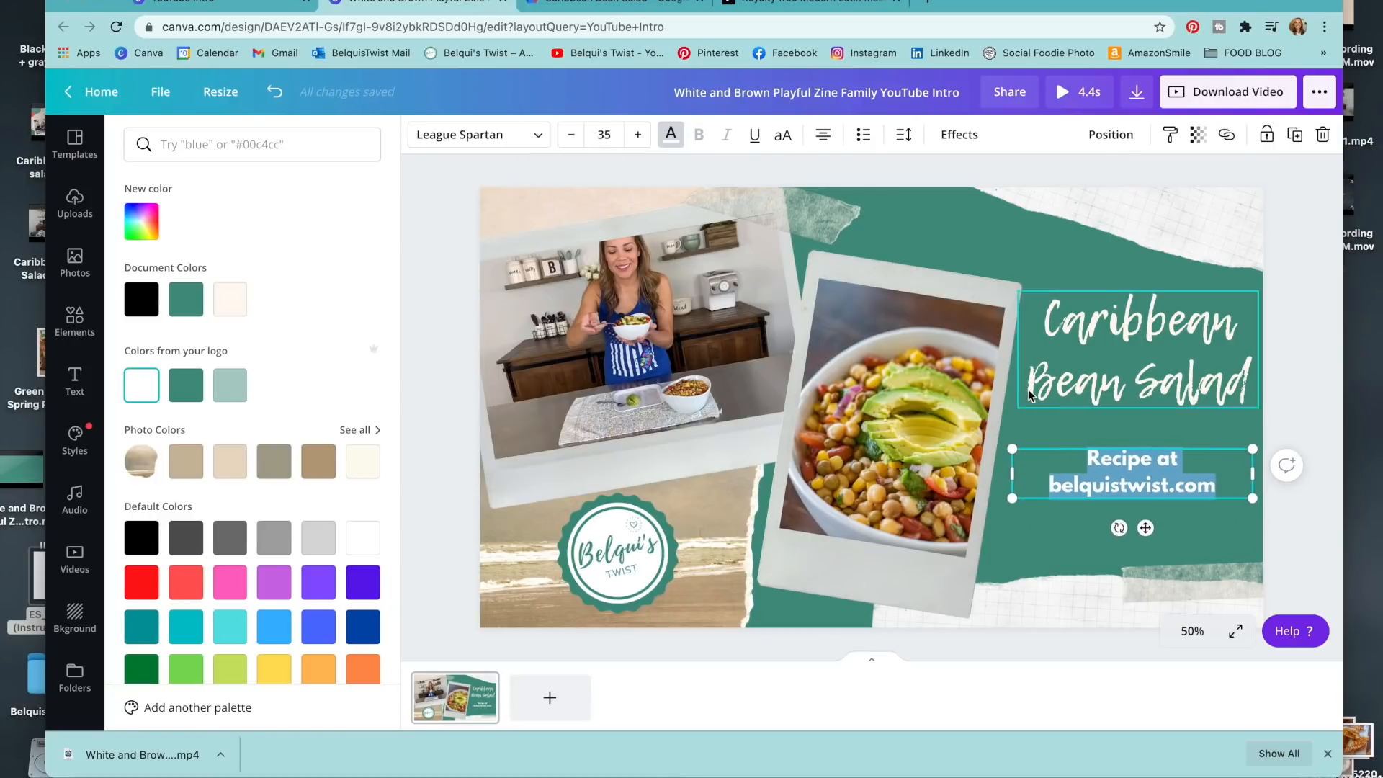
drag(1012, 449, 947, 435)
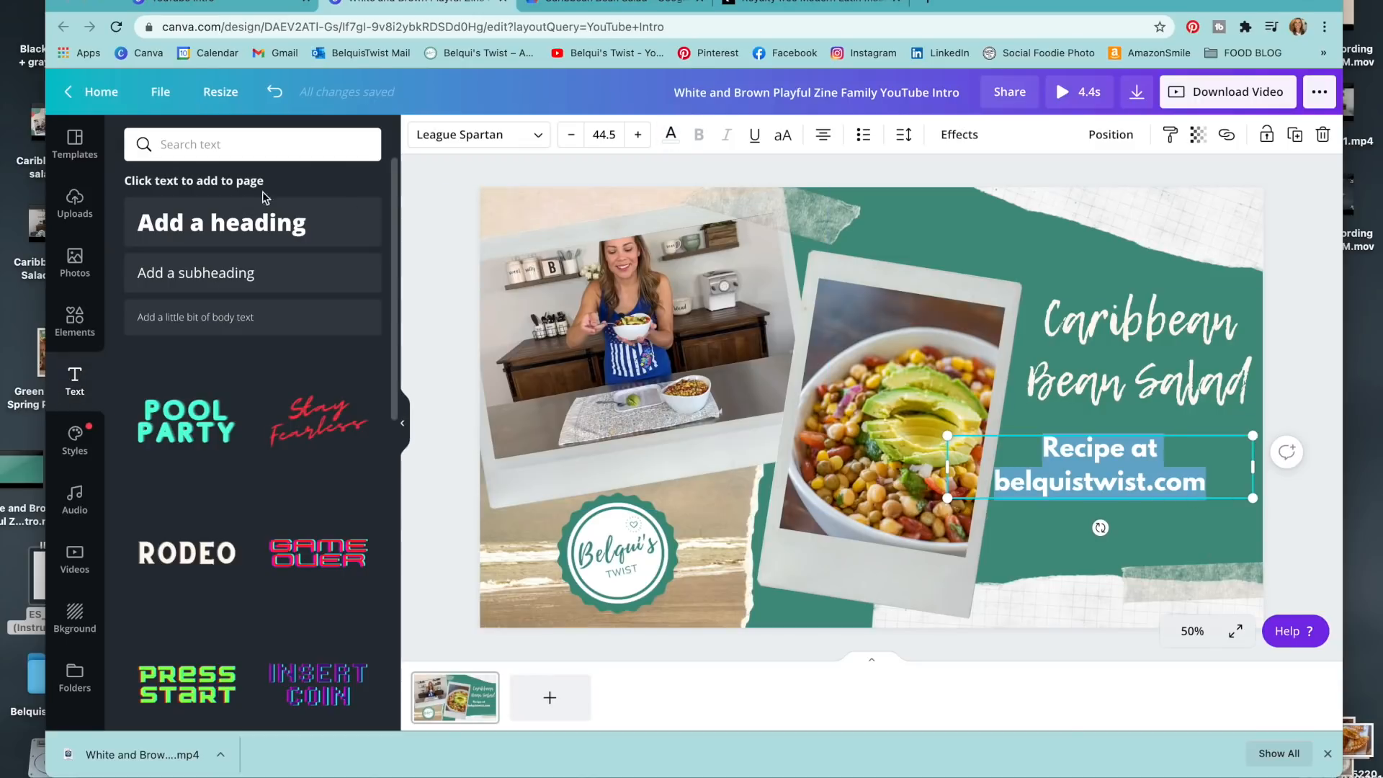
click(404, 430)
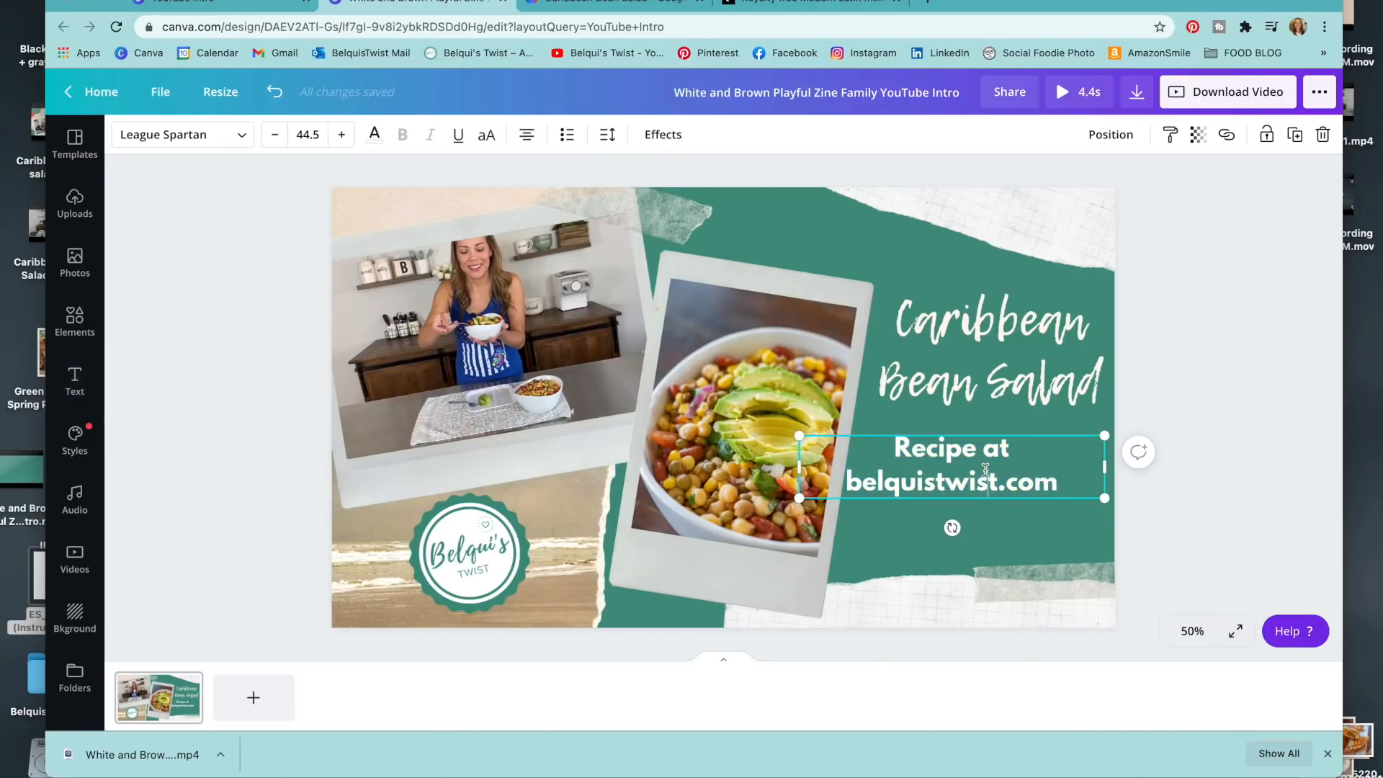
click(1013, 525)
drag(990, 465, 1011, 506)
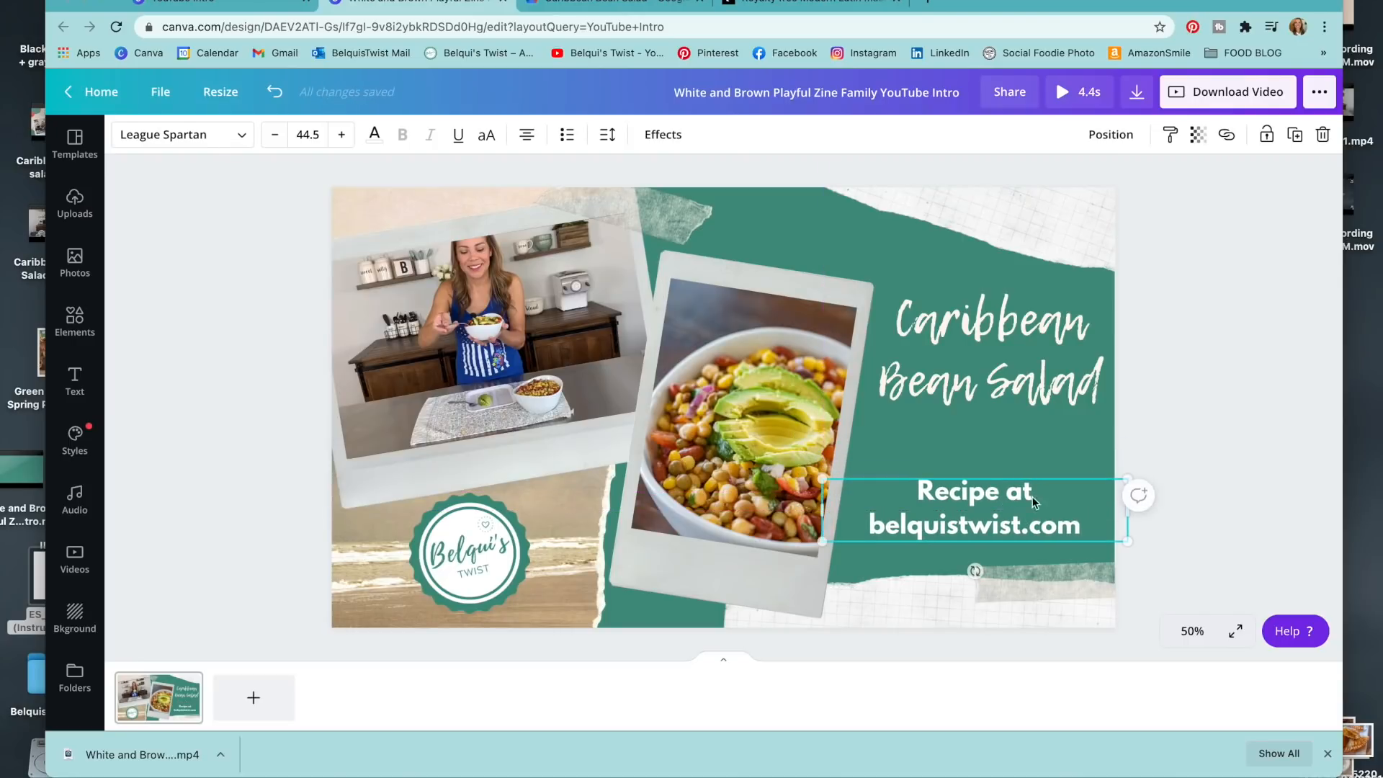
Preview the animated recipe version of the intro and return to editing it
click(1186, 431)
click(1085, 94)
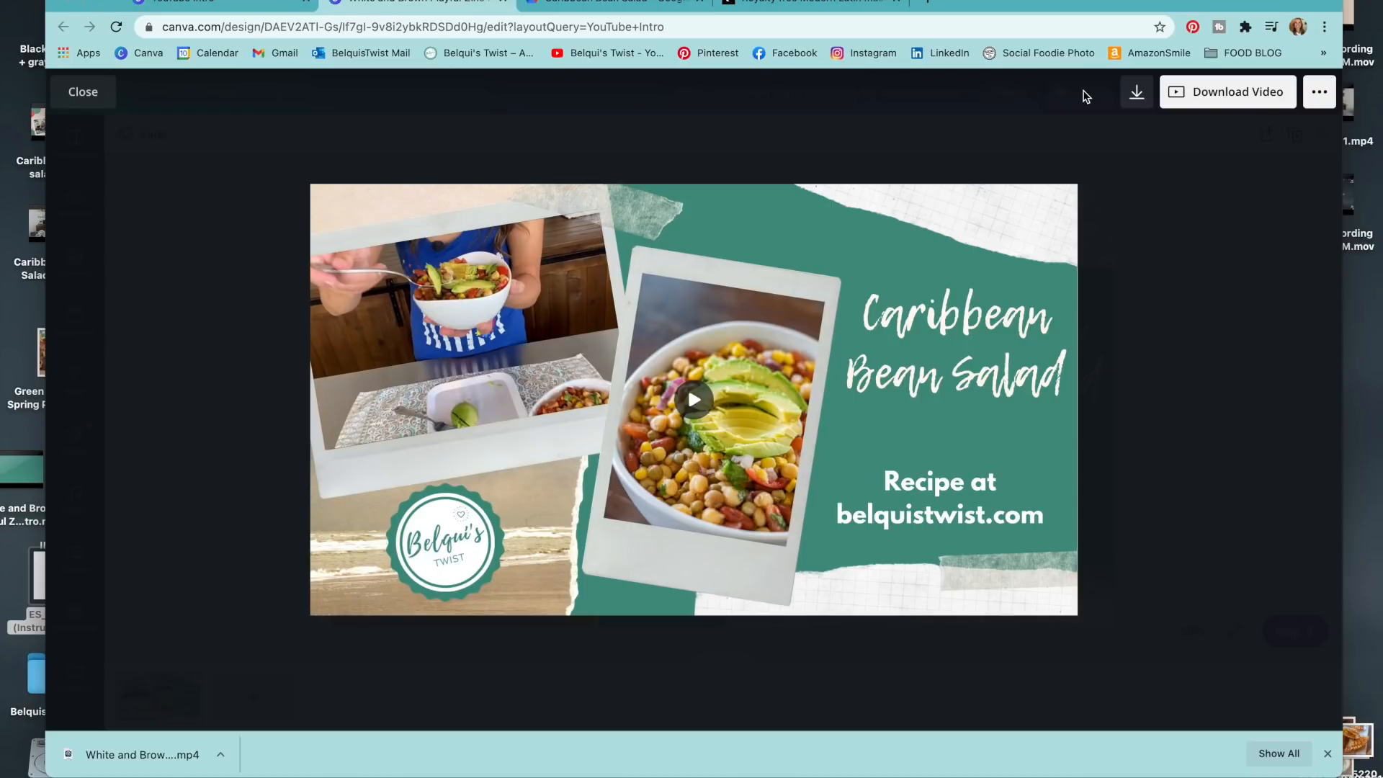
click(84, 96)
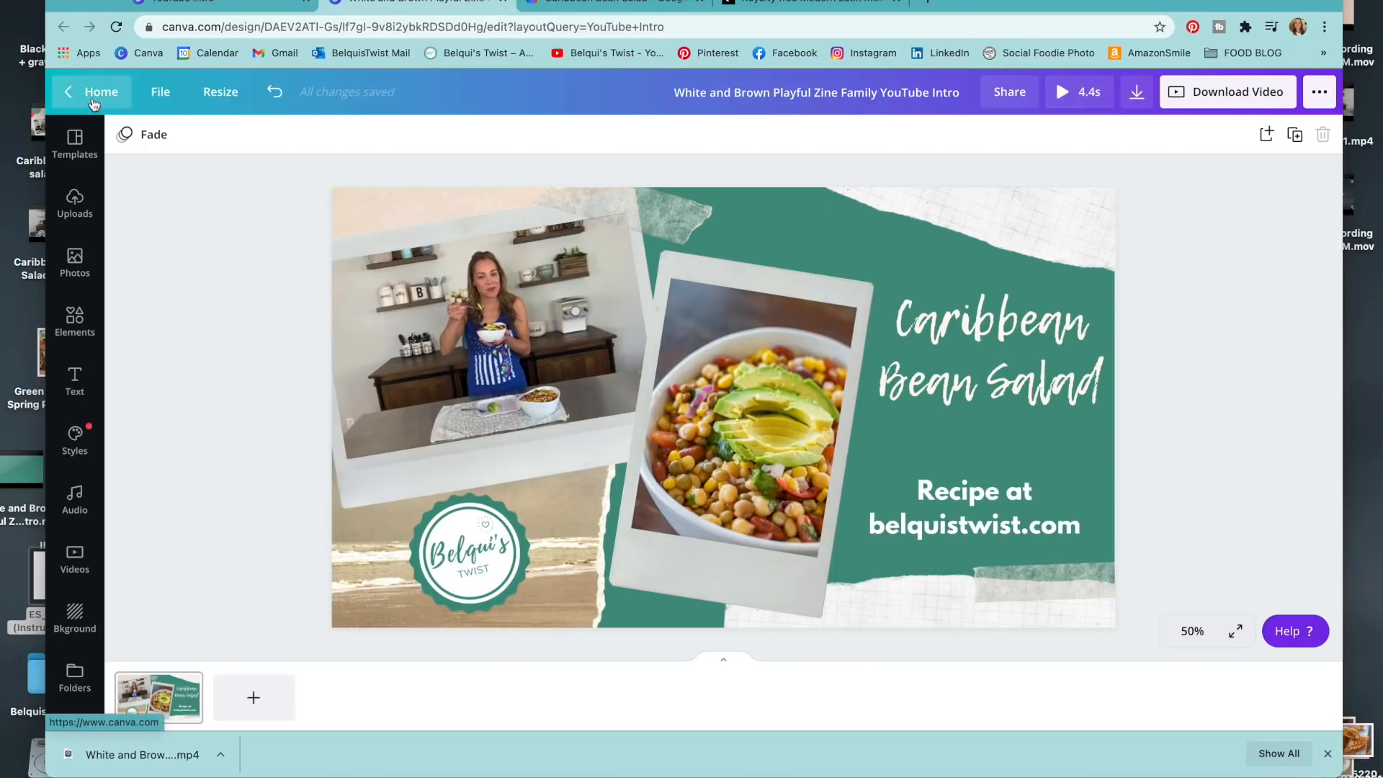
Download the recipe version of the intro as an MP4 and place the file on the desktop
click(1137, 92)
click(1164, 242)
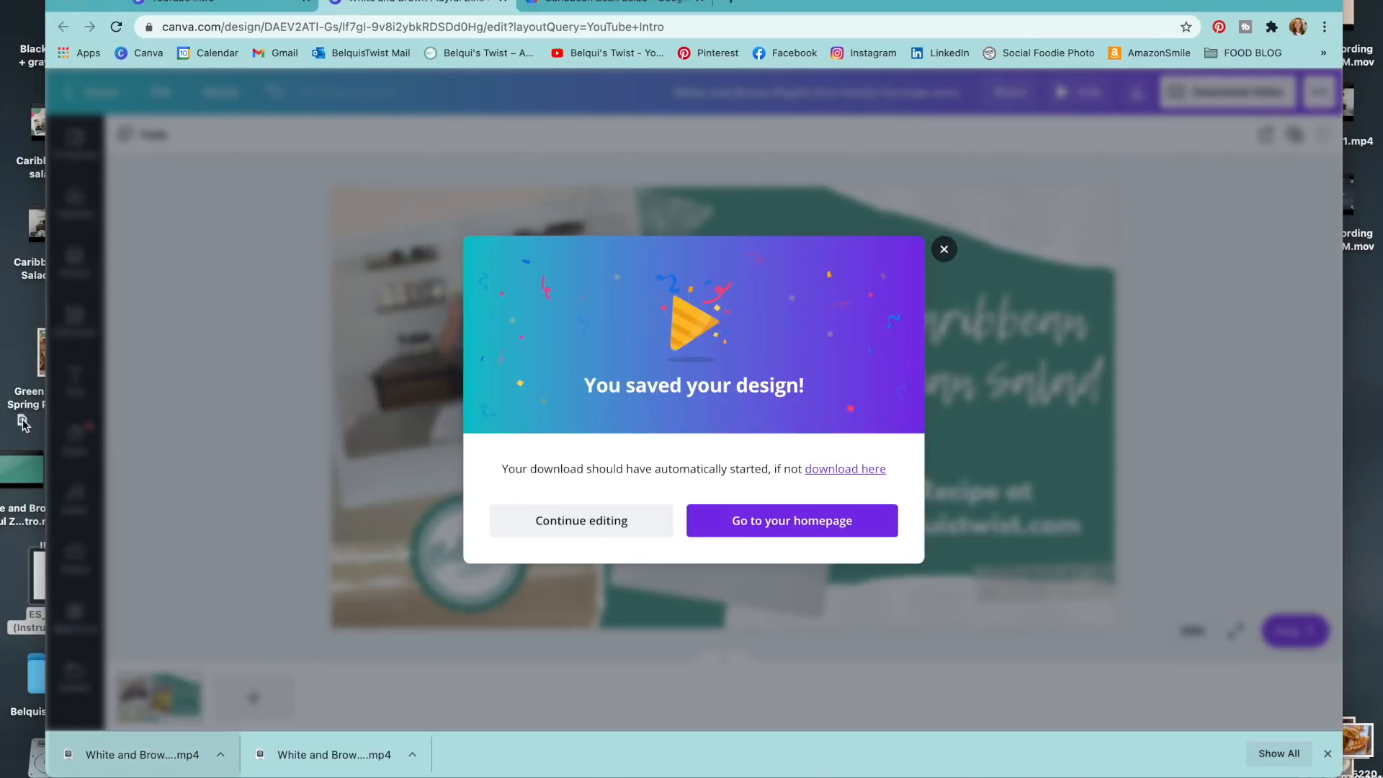
drag(24, 425, 23, 425)
click(674, 233)
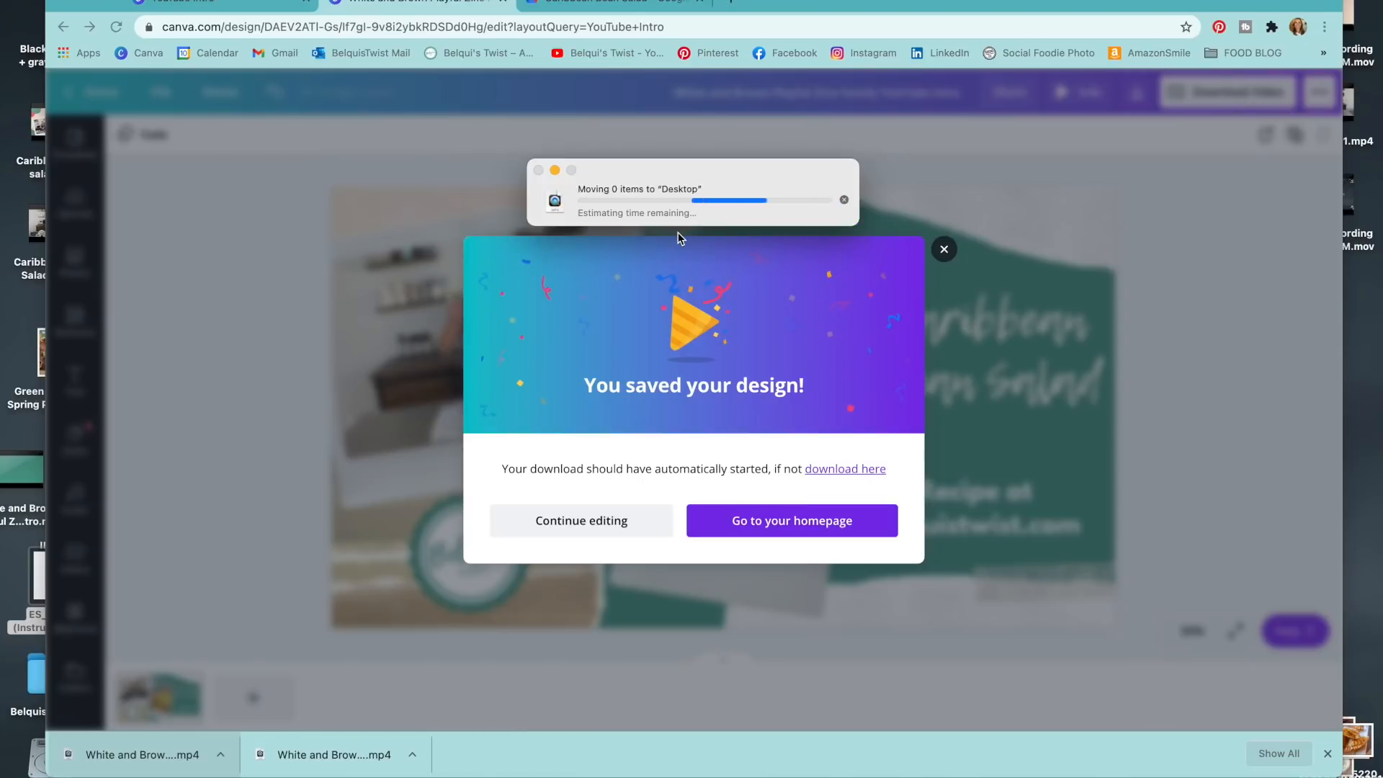
Switch to Premiere Rush, append the recipe clip after the cooking footage, and extend the music to the clip's end
click(87, 1)
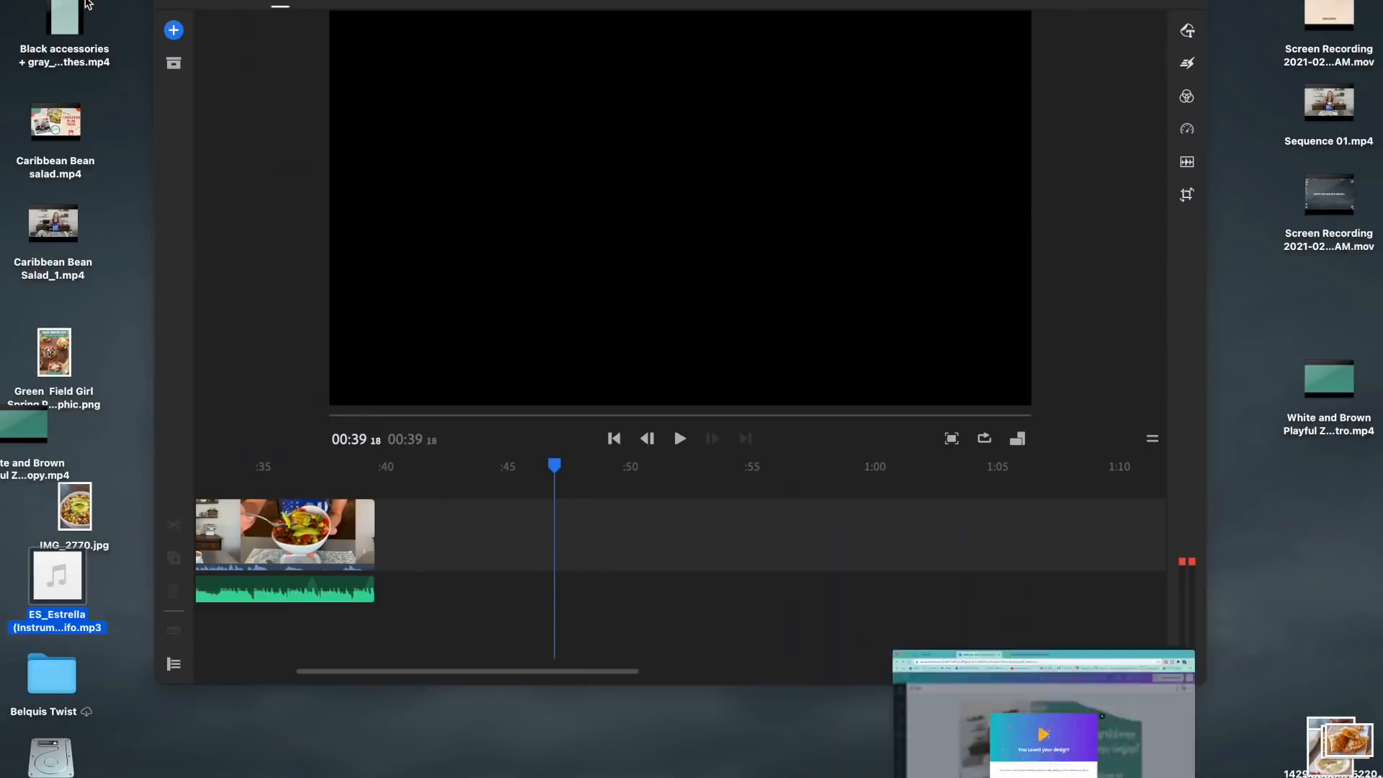
drag(31, 427, 386, 531)
click(355, 595)
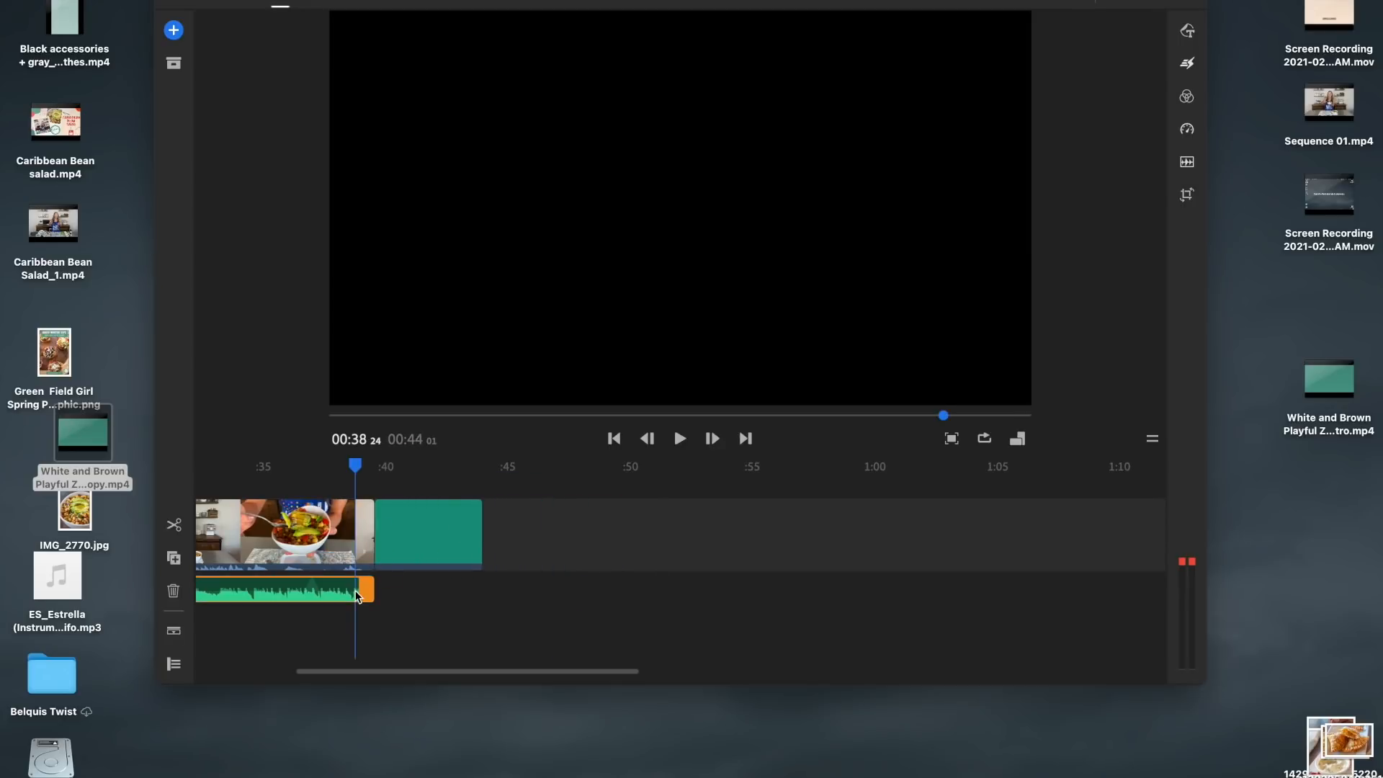
drag(373, 591, 478, 586)
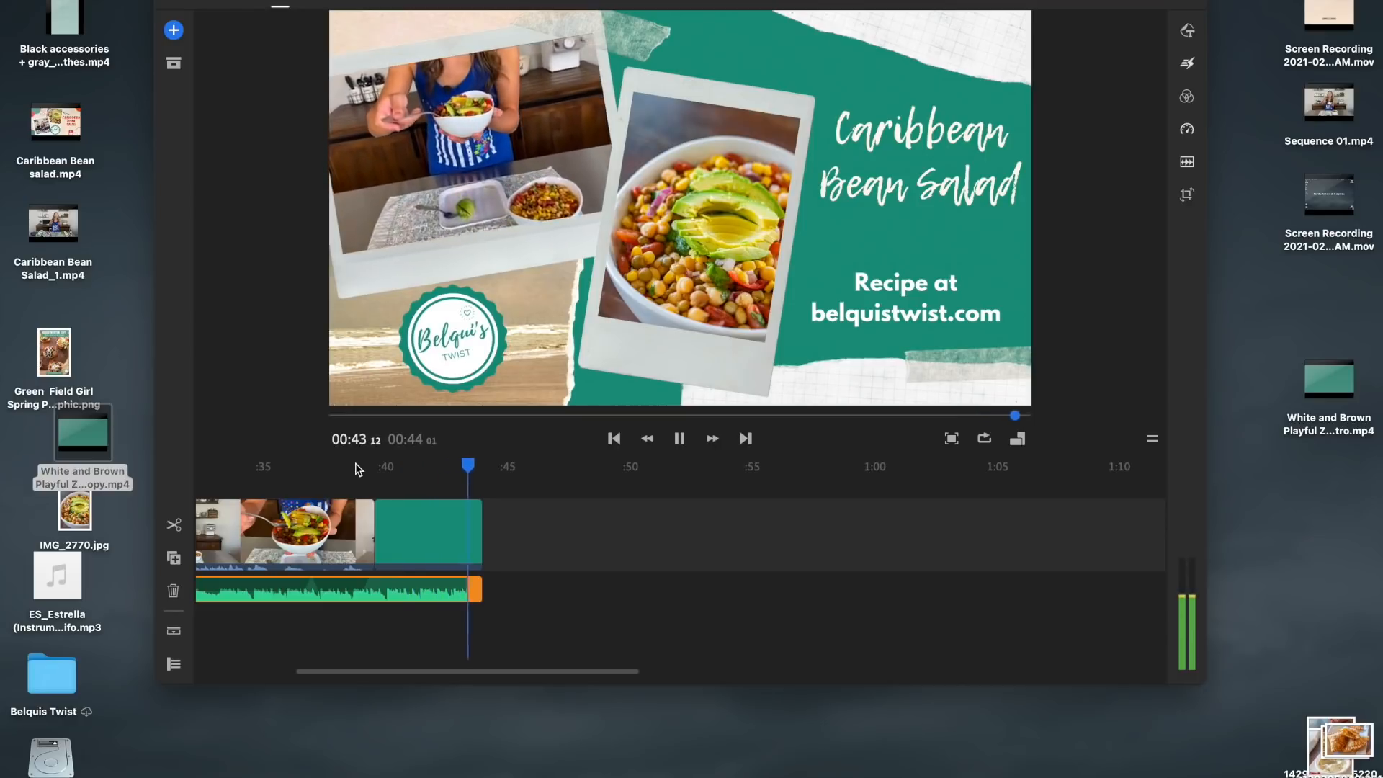
Apply the Dissolve transition to the recipe end clip and play back the change from the cooking footage
click(353, 466)
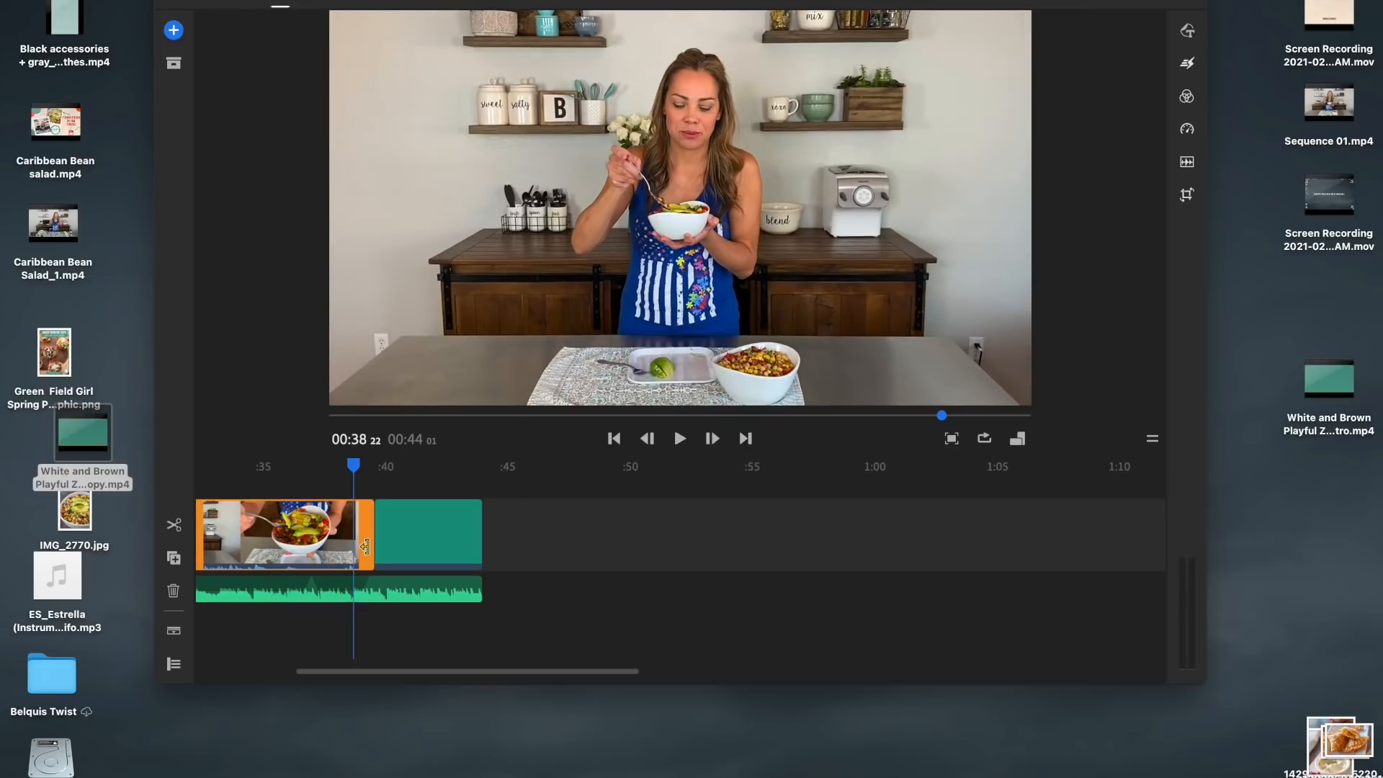
click(451, 546)
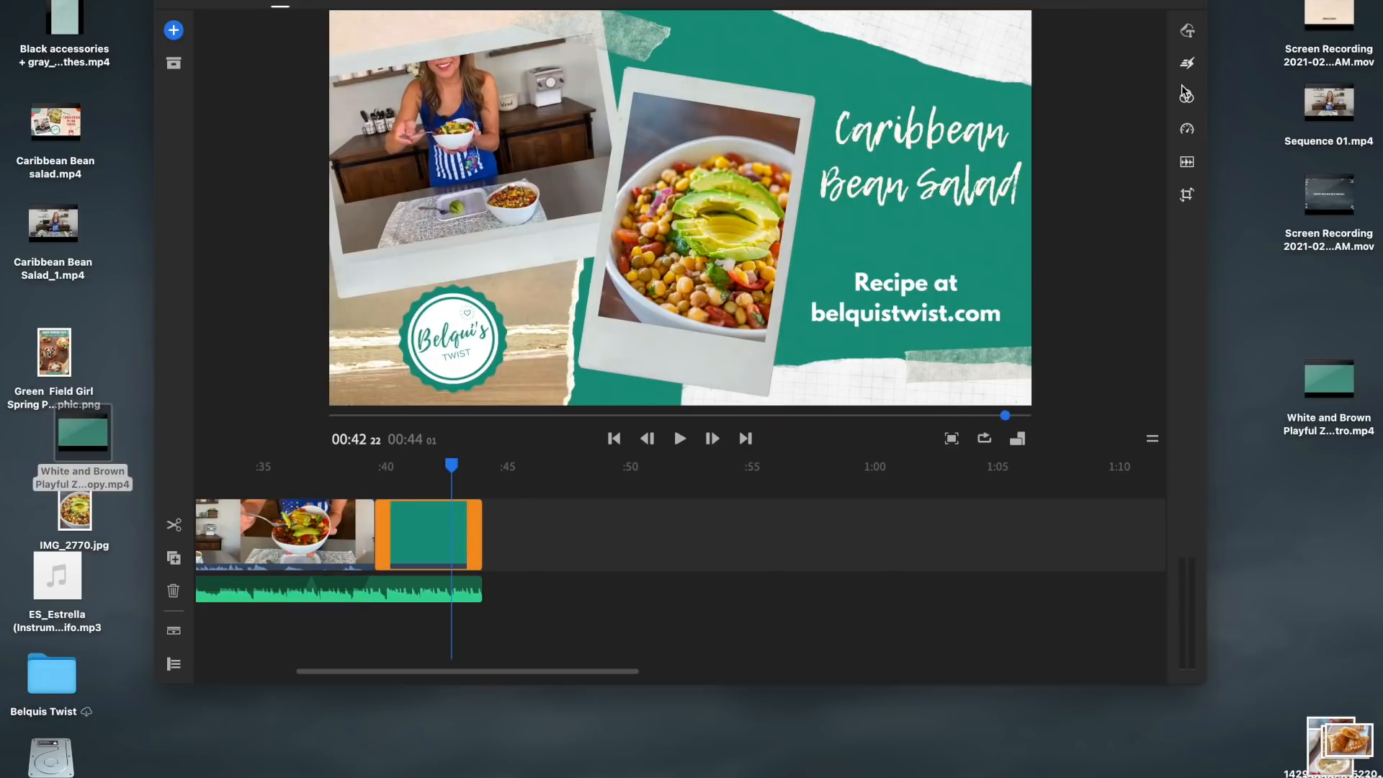
click(1187, 63)
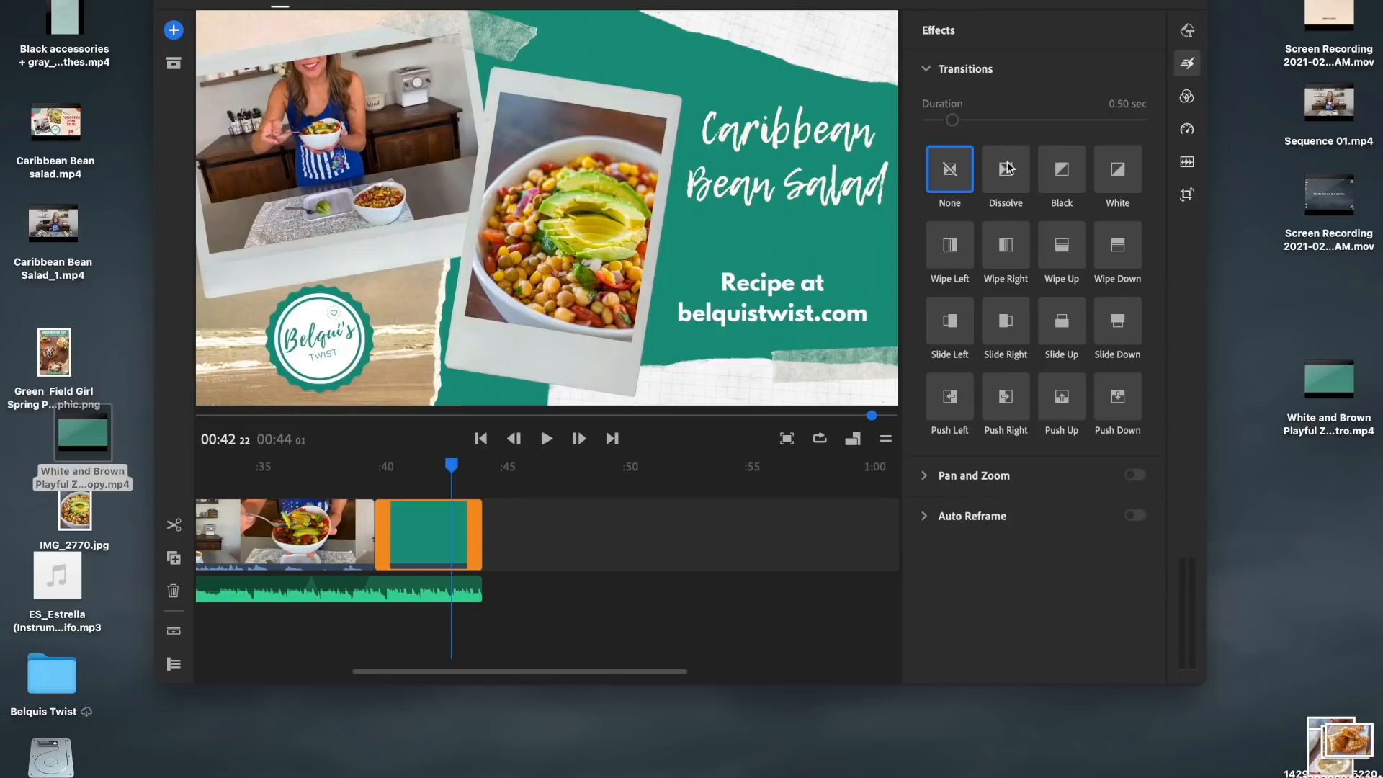
click(1009, 168)
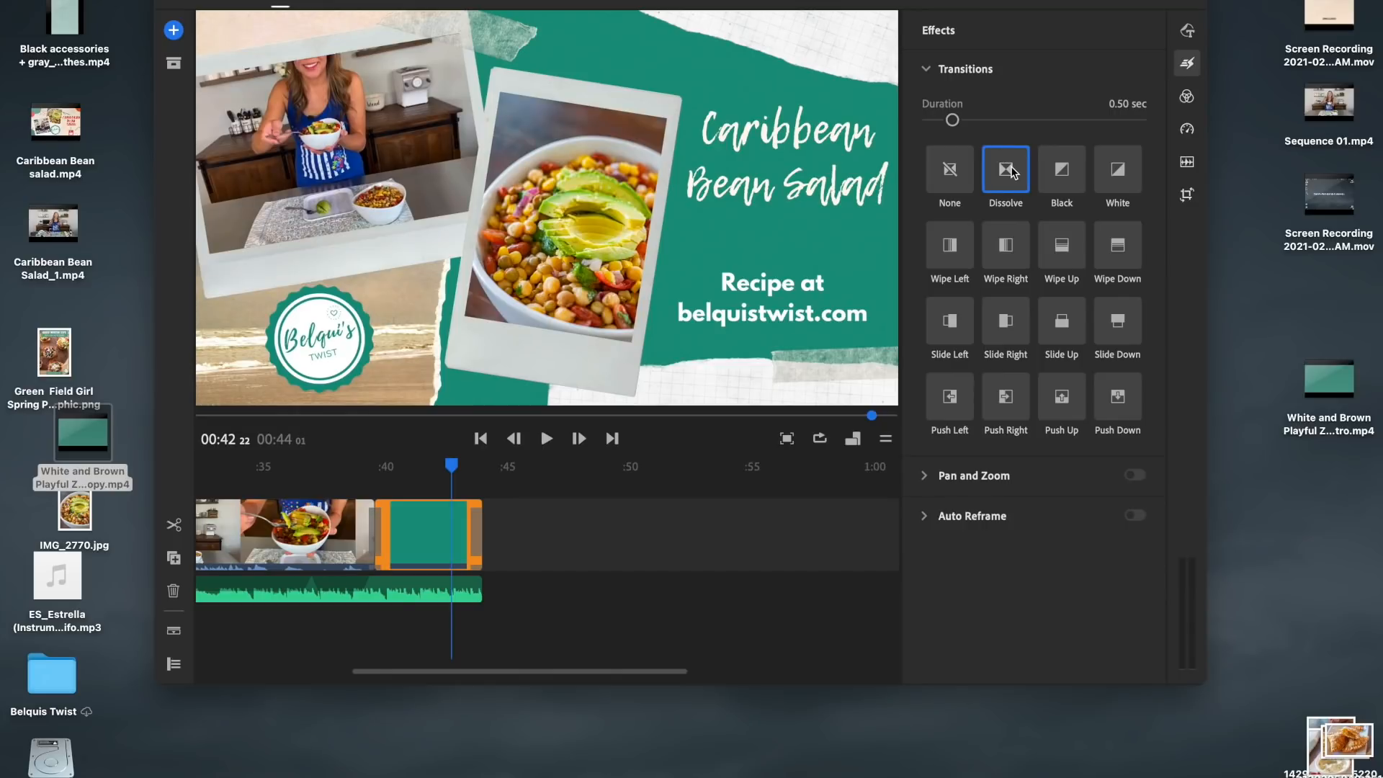
drag(451, 466, 366, 465)
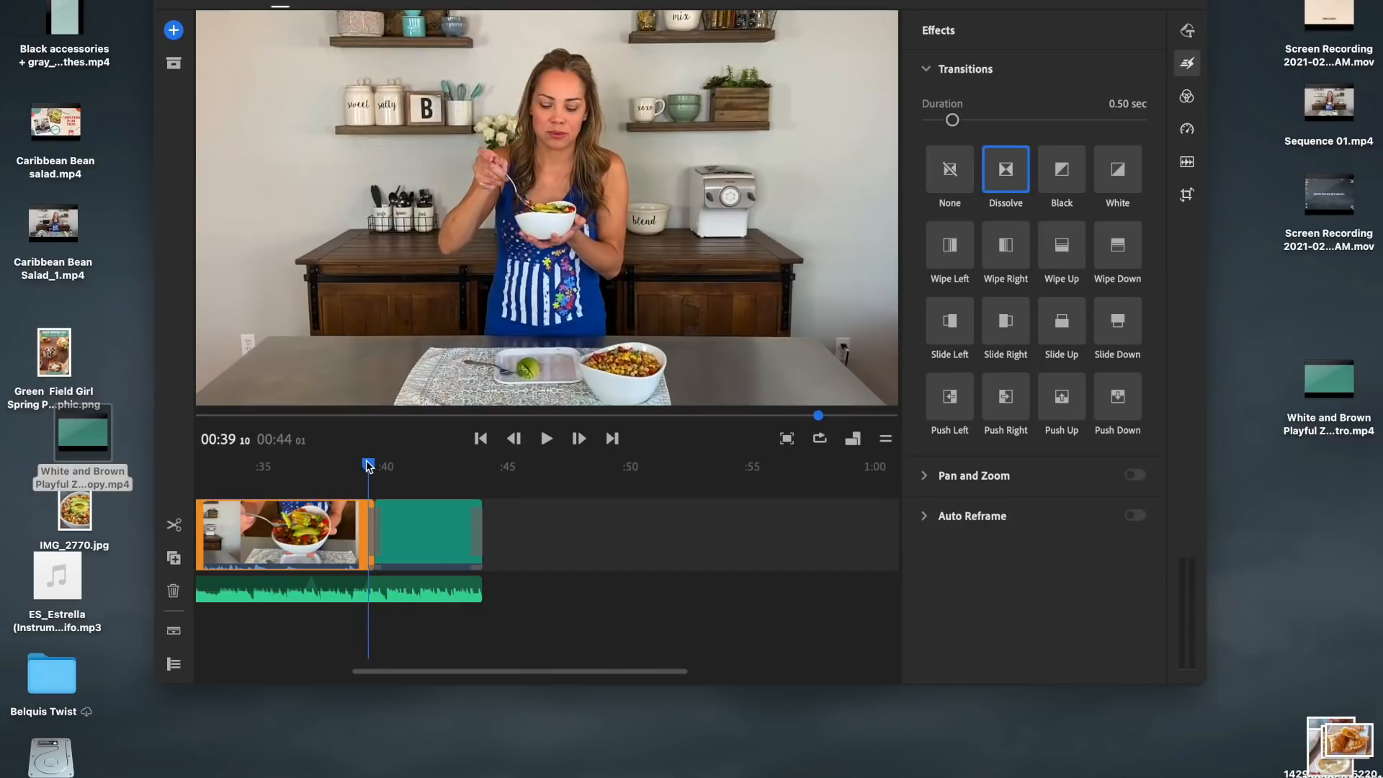
key(space)
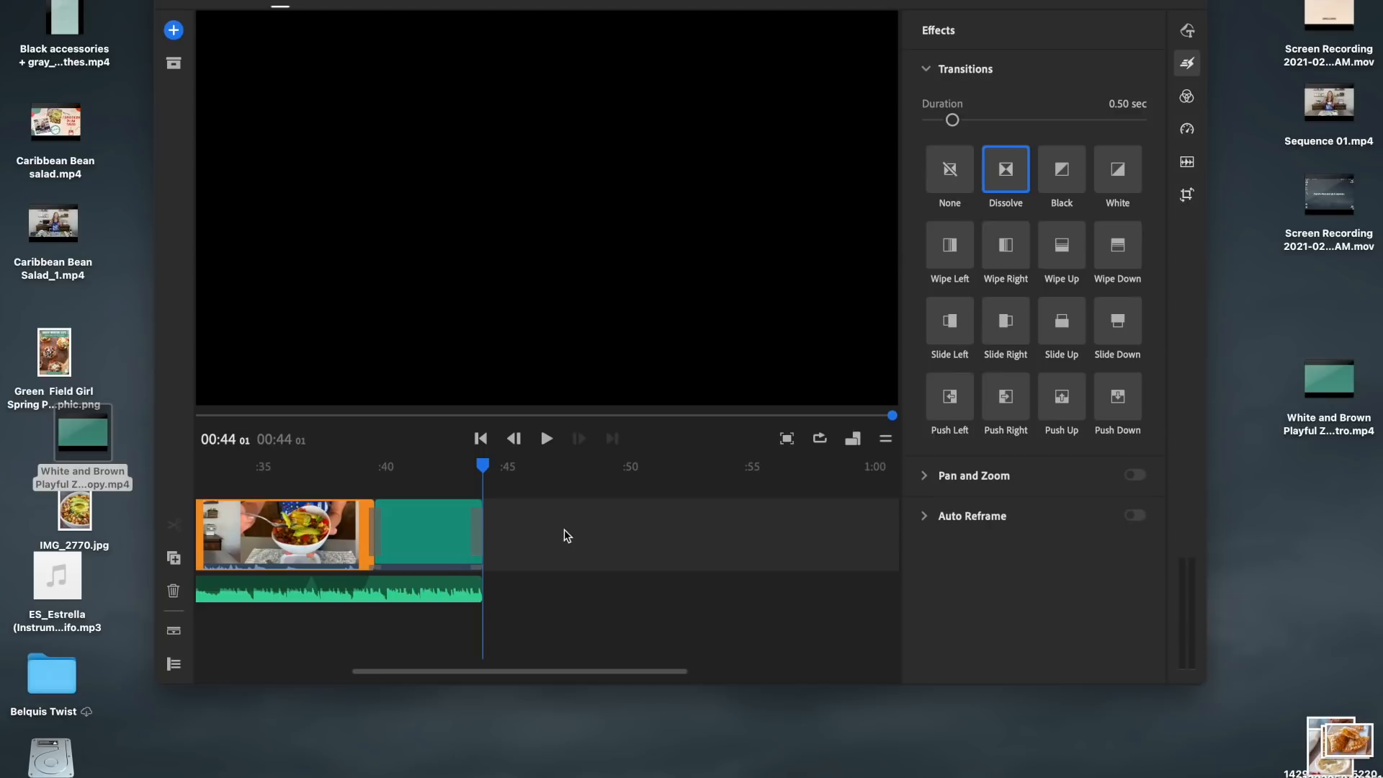
click(1188, 69)
Review the opening clip, then place Belqui's Twist Logo.png from the Belquis Twist folder on a track above the footage, shortly after the intro
scroll(553, 543, left, 10)
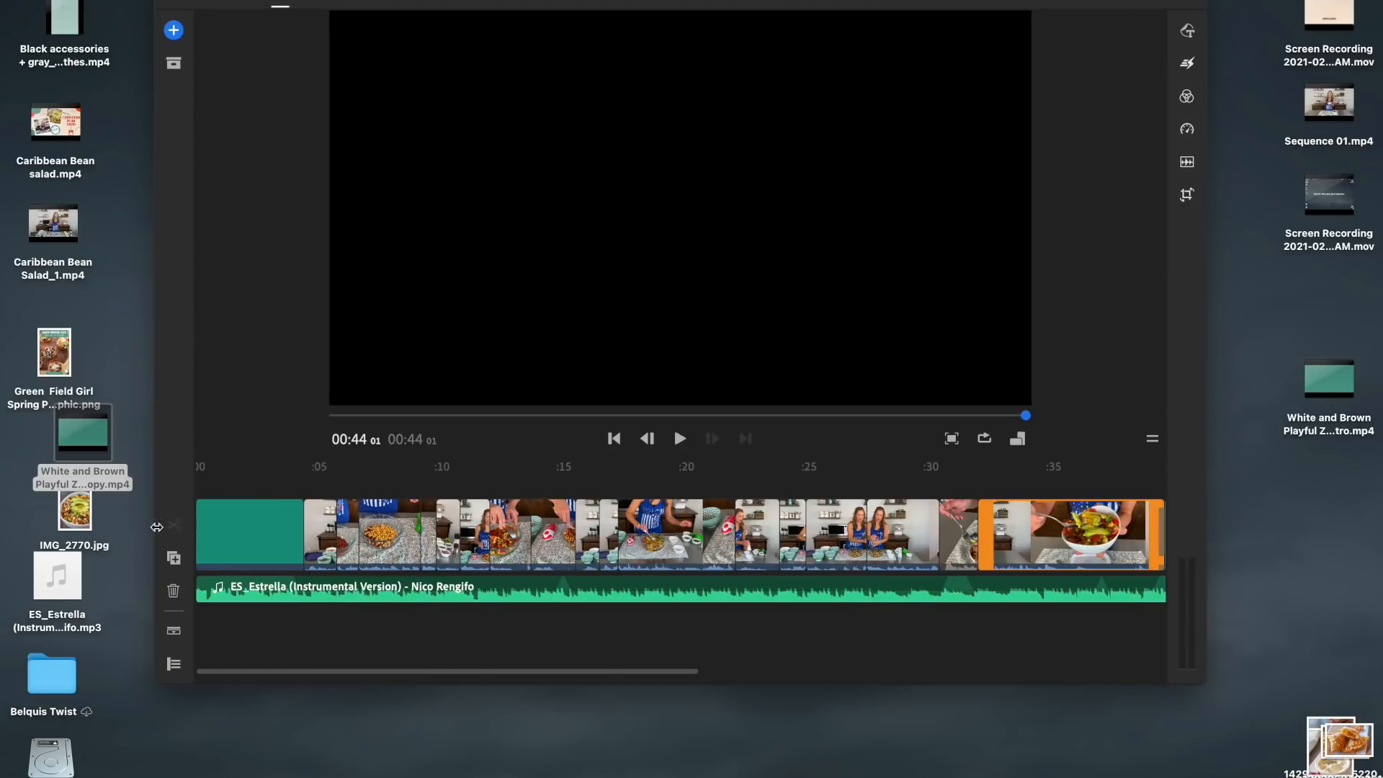
drag(249, 482, 199, 469)
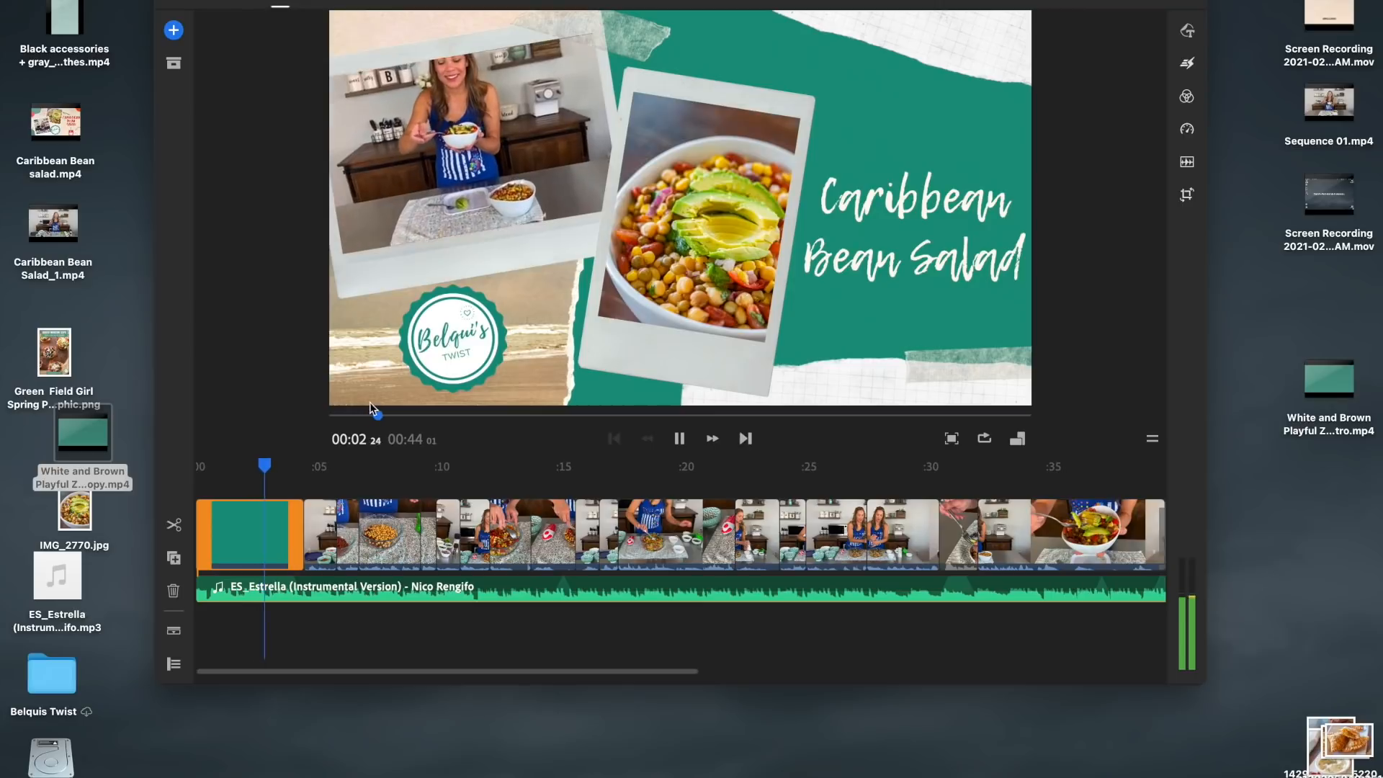
click(322, 502)
drag(322, 469, 304, 468)
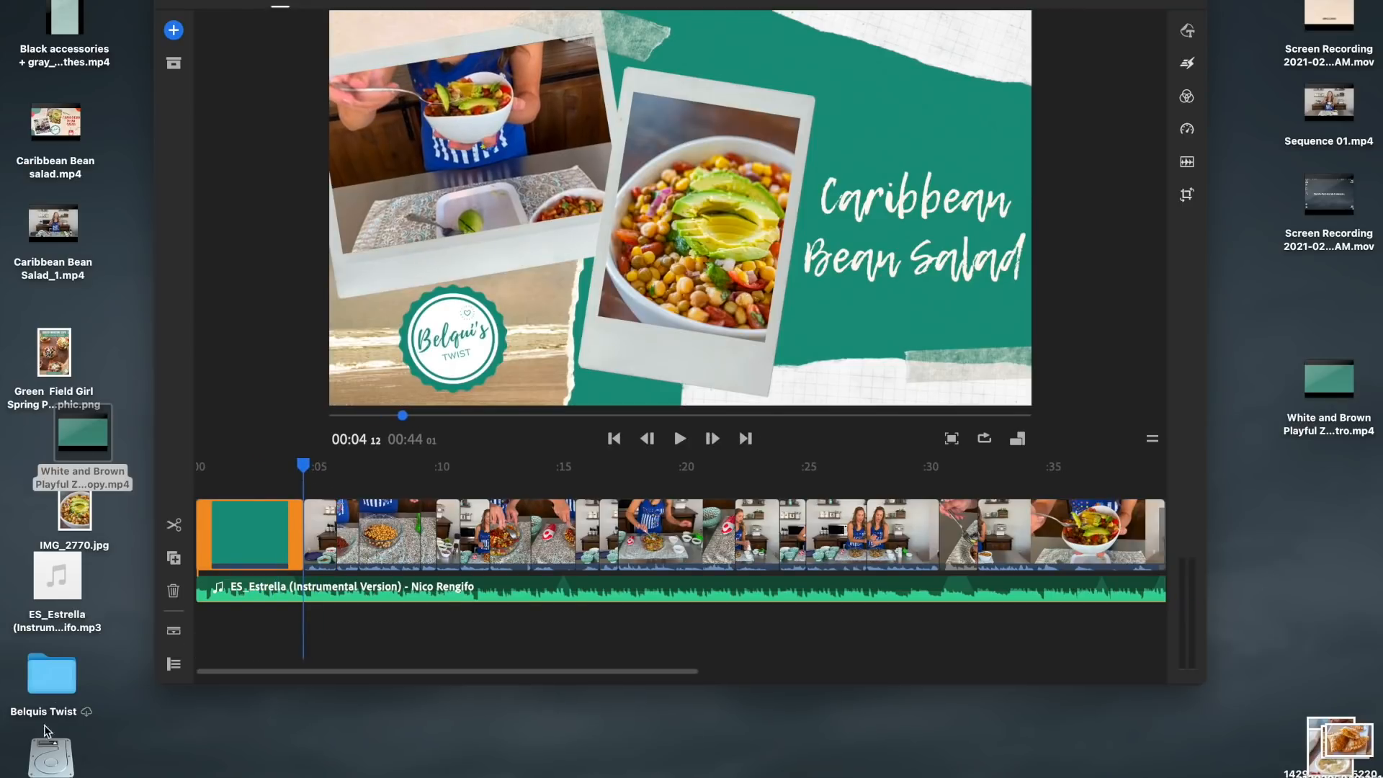
double_click(54, 669)
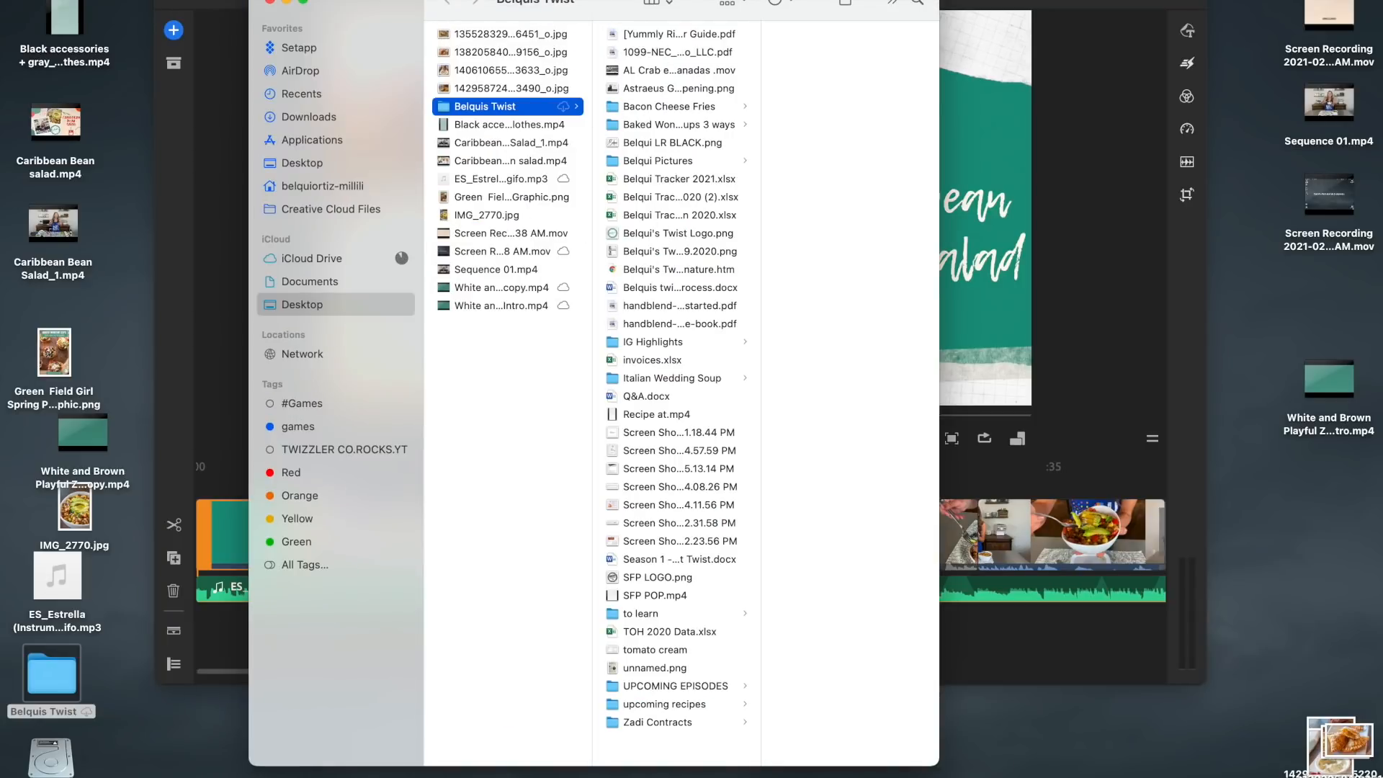
drag(395, 1, 939, 2)
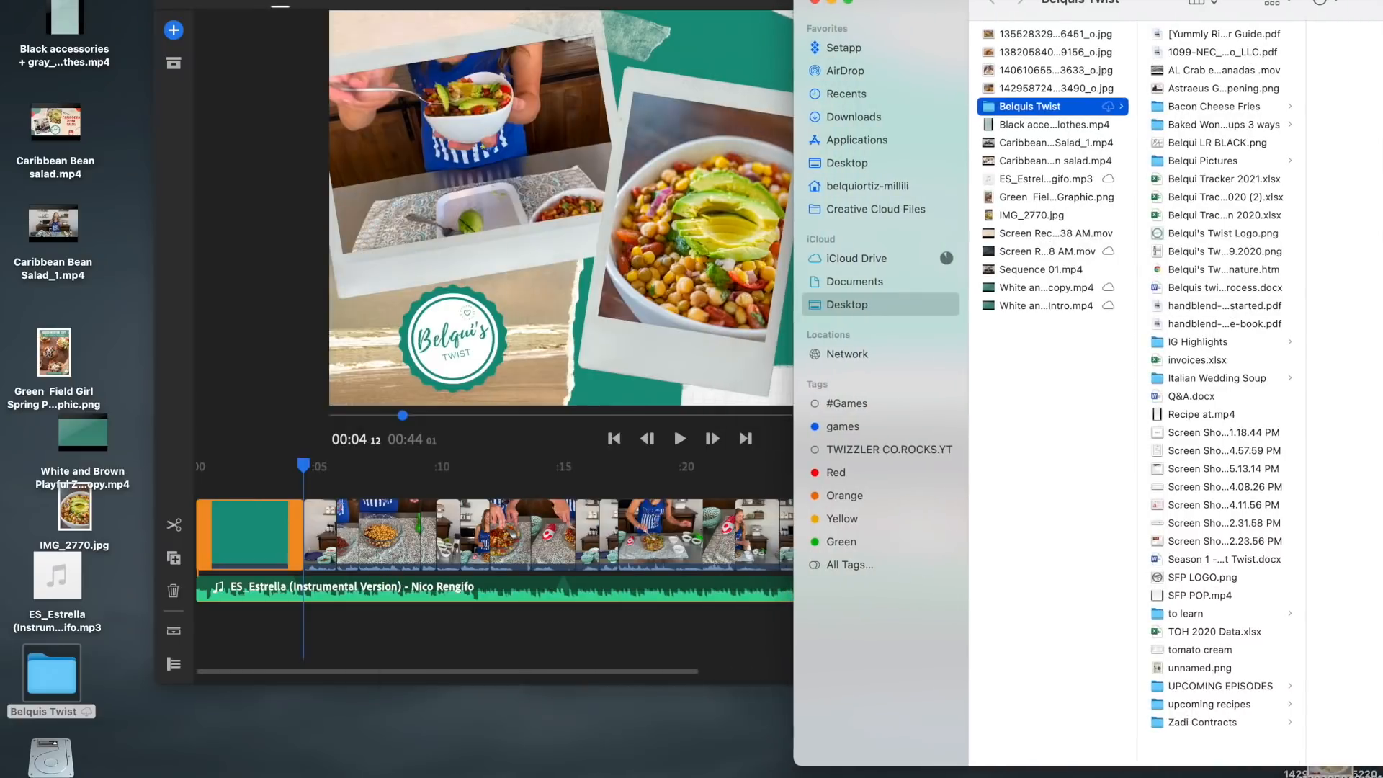
drag(1176, 240, 330, 477)
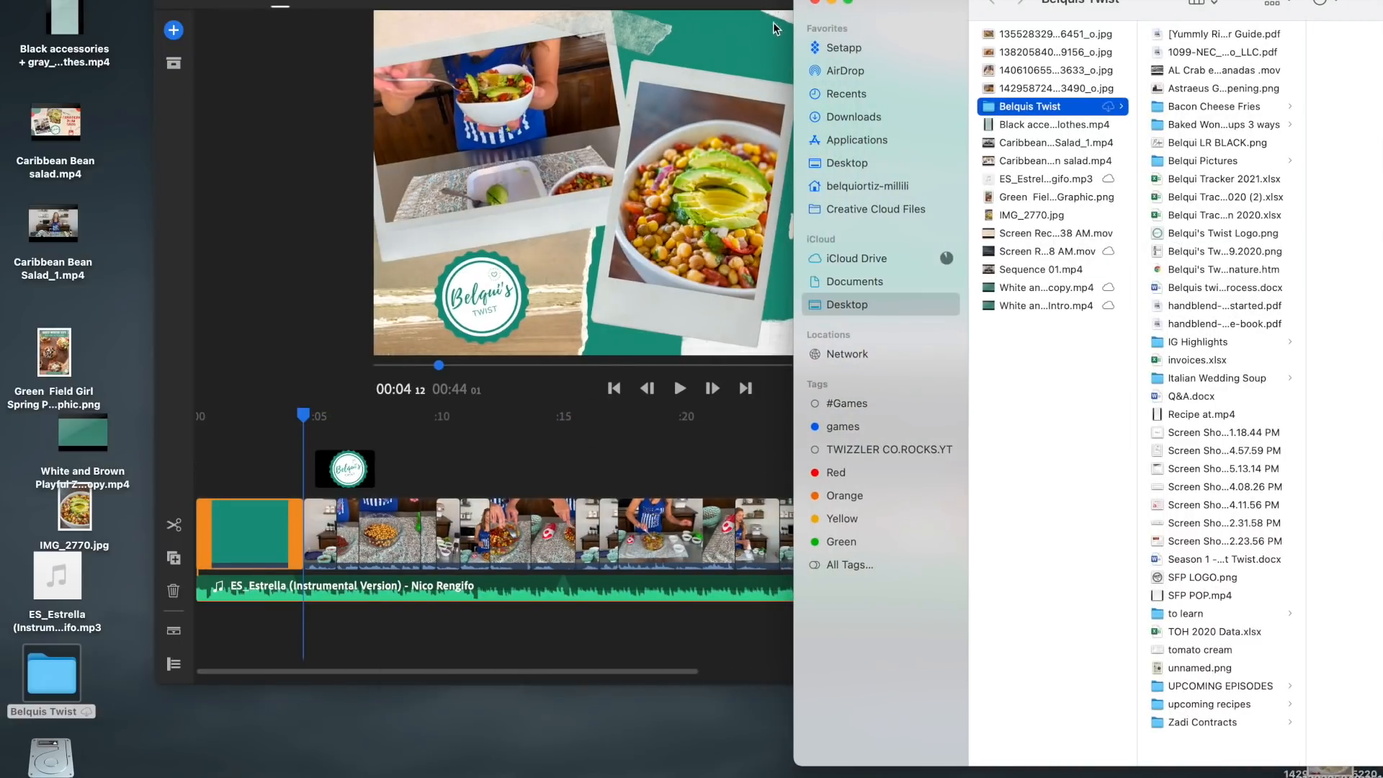
click(816, 2)
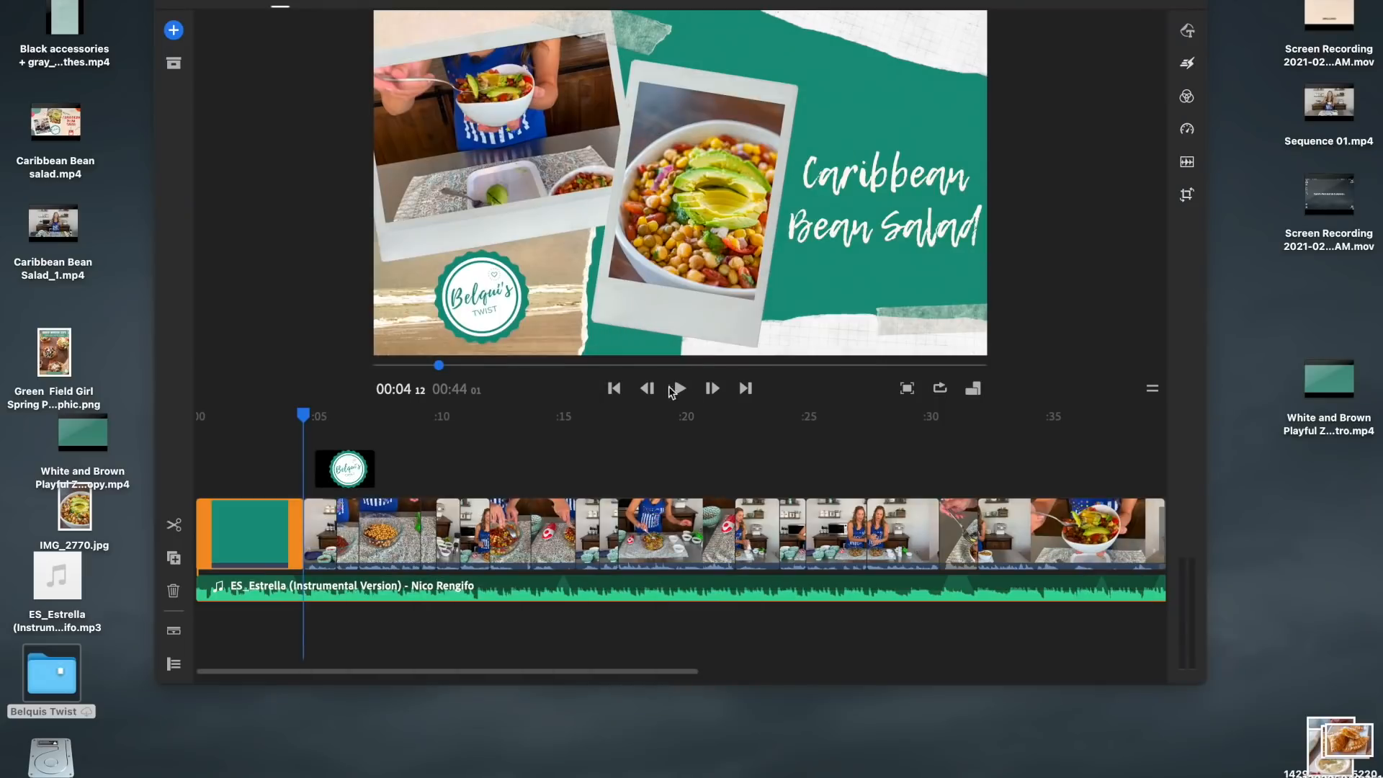
Extend the logo overlay so it runs until just before the recipe end clip
click(346, 470)
drag(341, 465, 1108, 471)
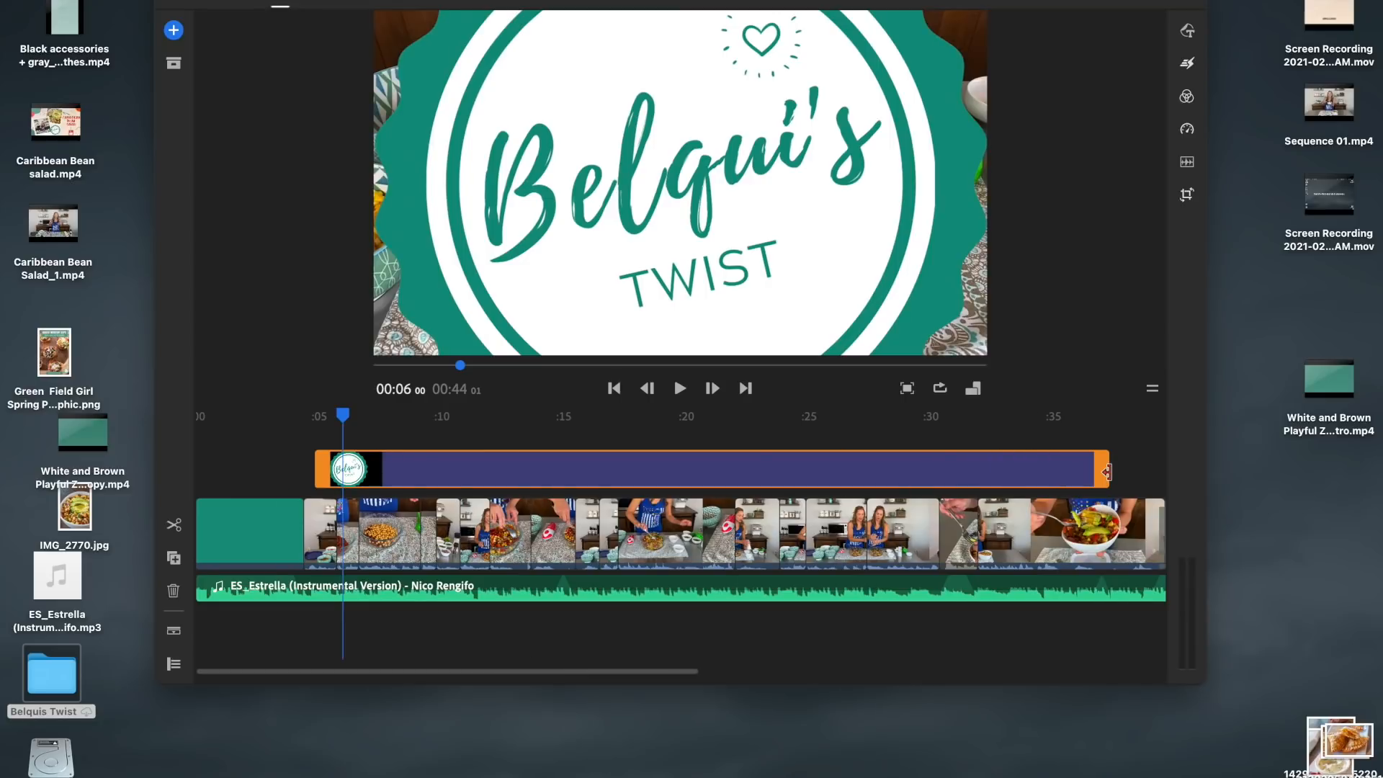
scroll(1113, 478, right, 5)
drag(587, 469, 639, 469)
Shrink the logo and place it in the upper-right corner of the video frame, then enlarge the editor window
click(651, 310)
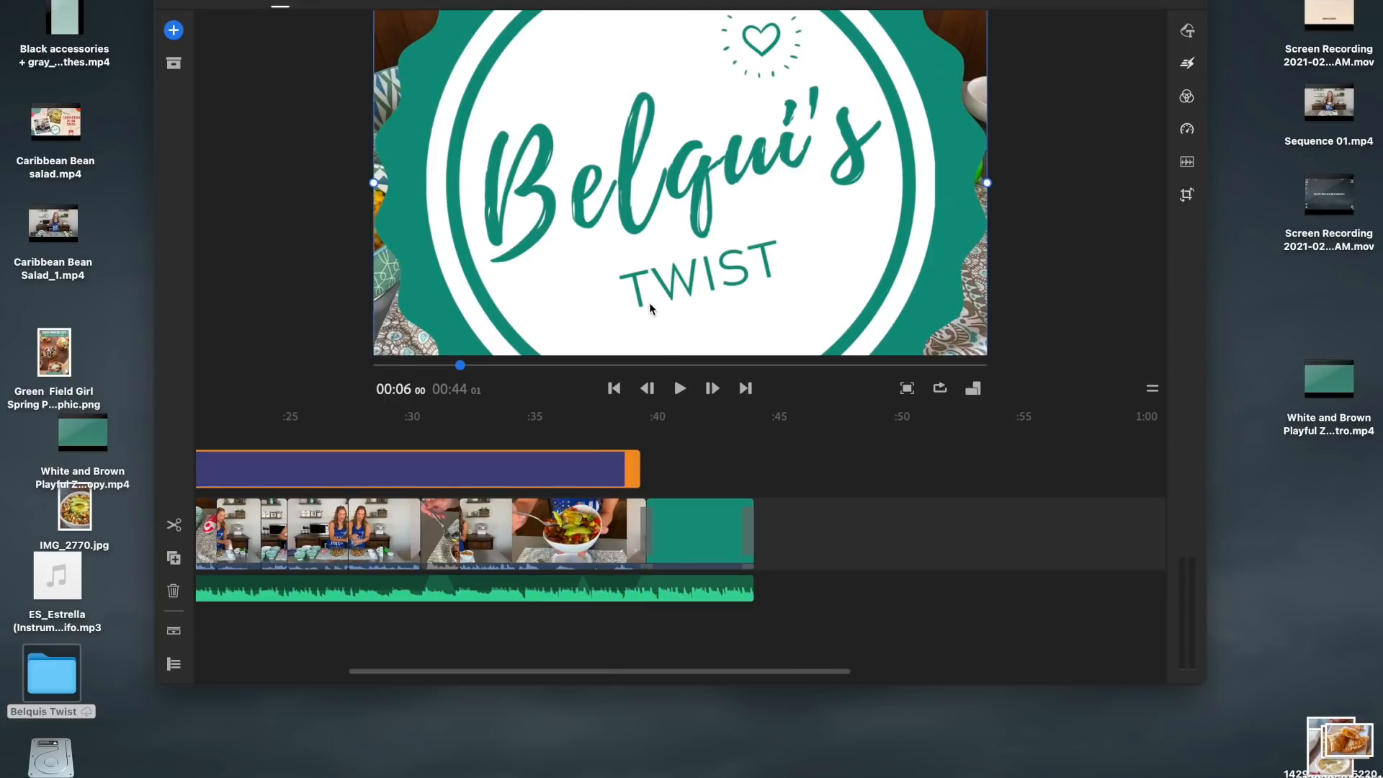
drag(990, 182, 924, 58)
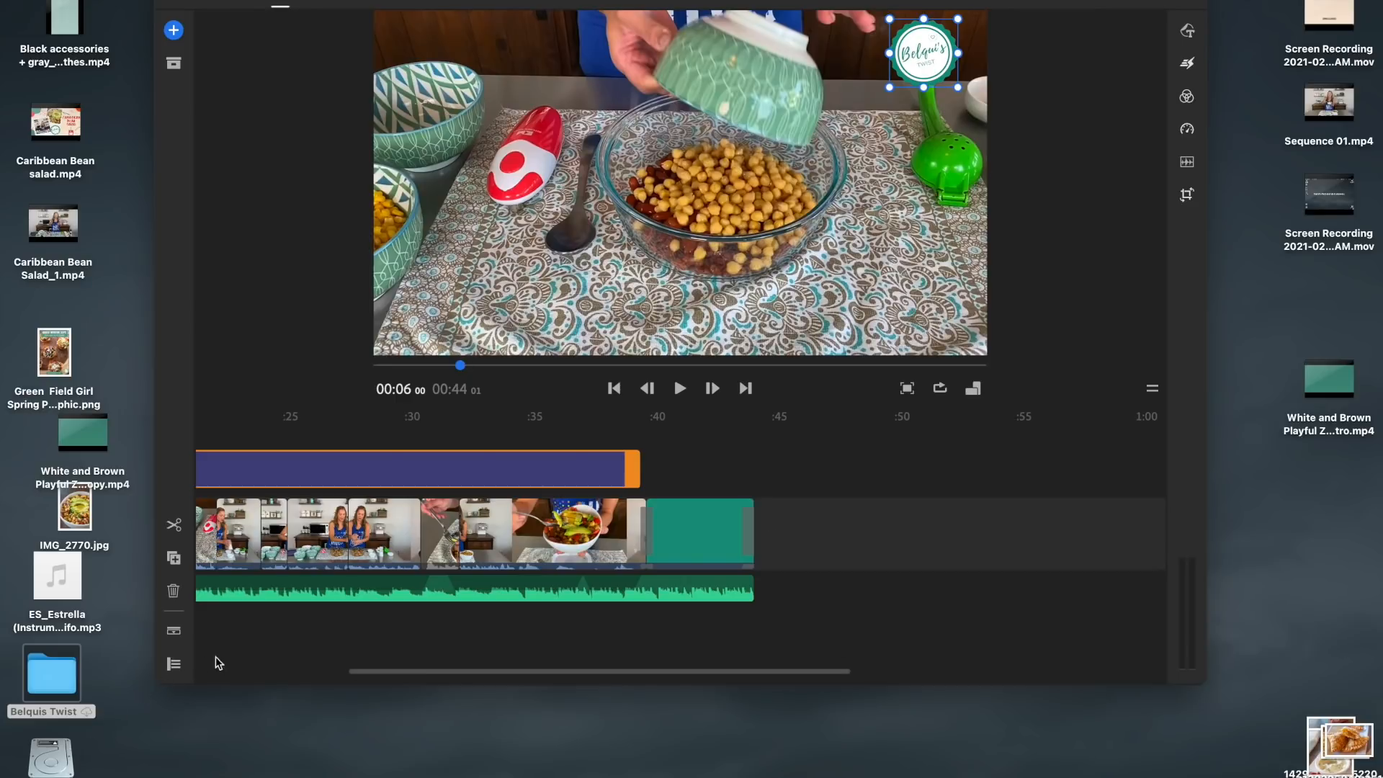
drag(164, 682, 75, 757)
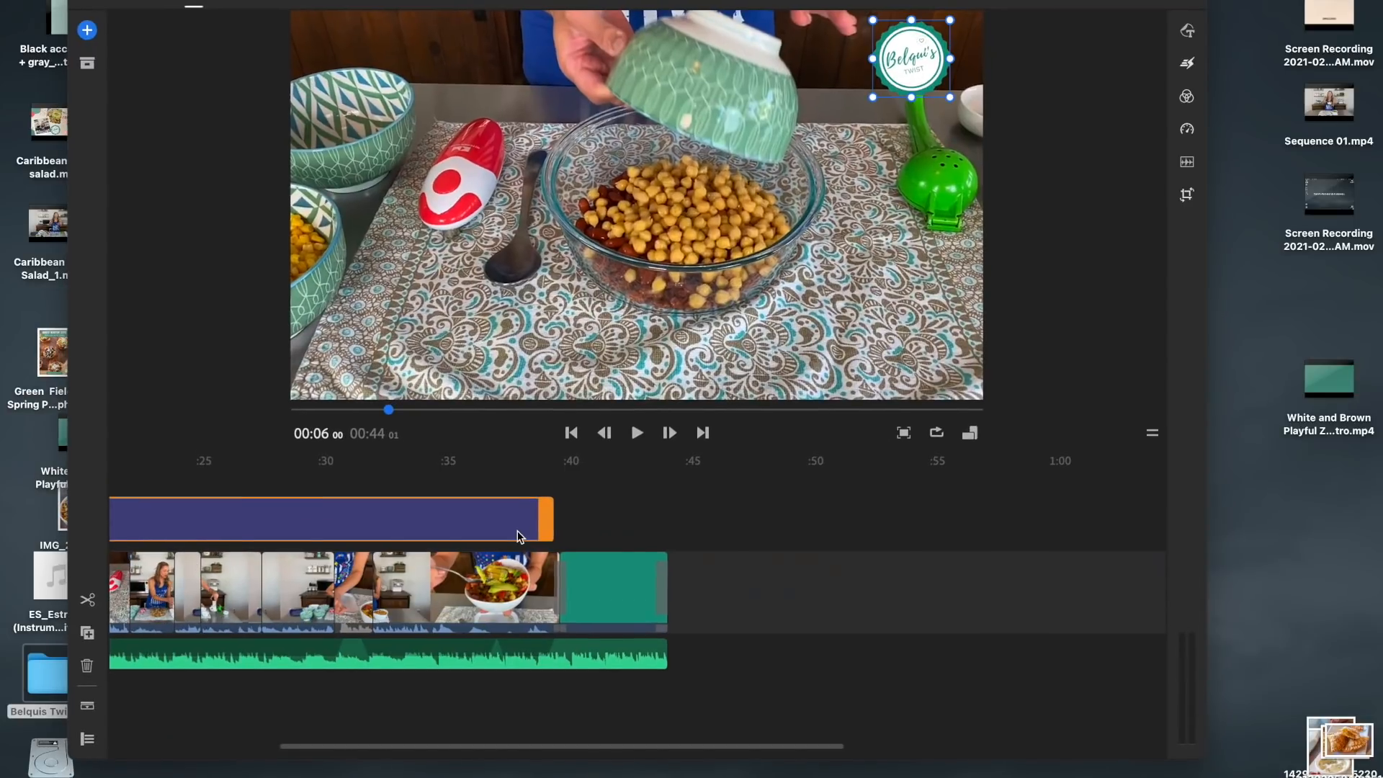
Play the video from the beginning to check how the logo comes in after the intro
click(518, 537)
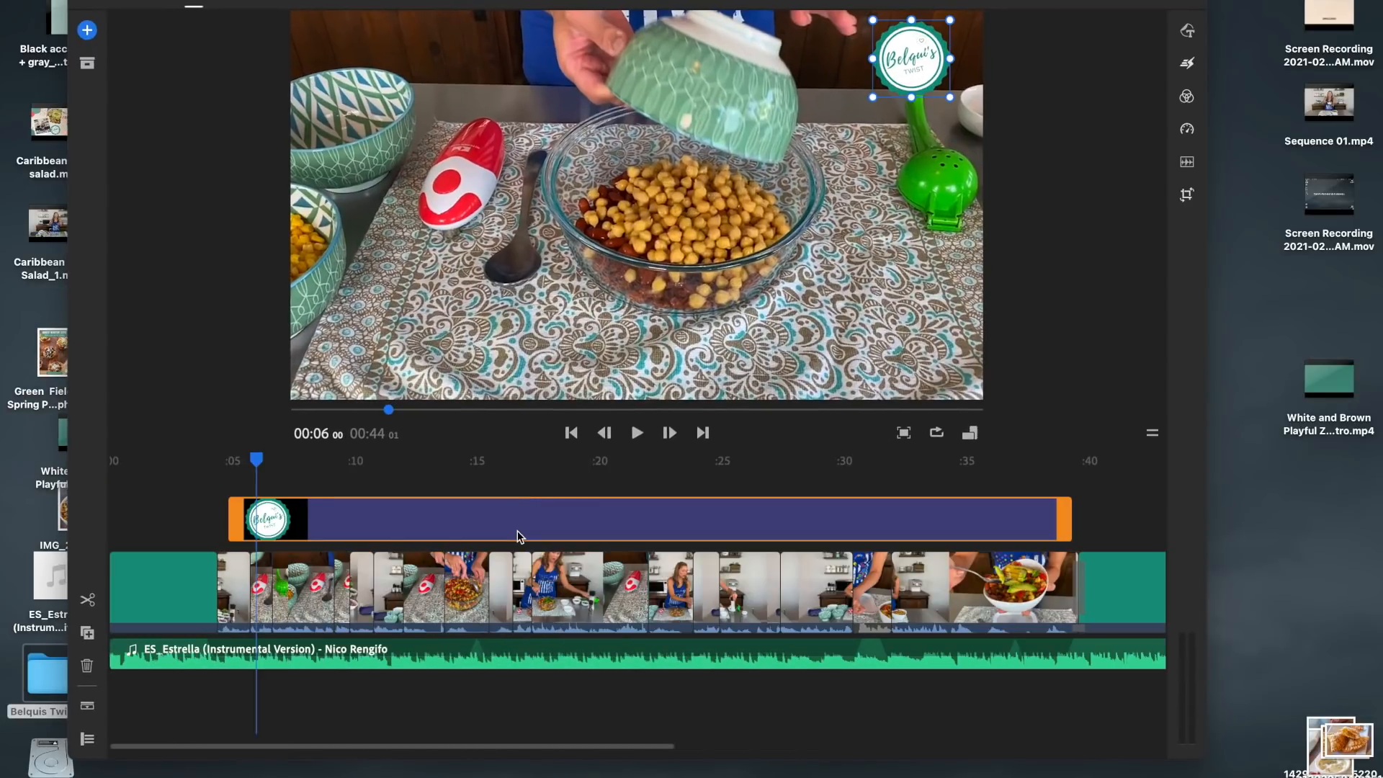
key(Home)
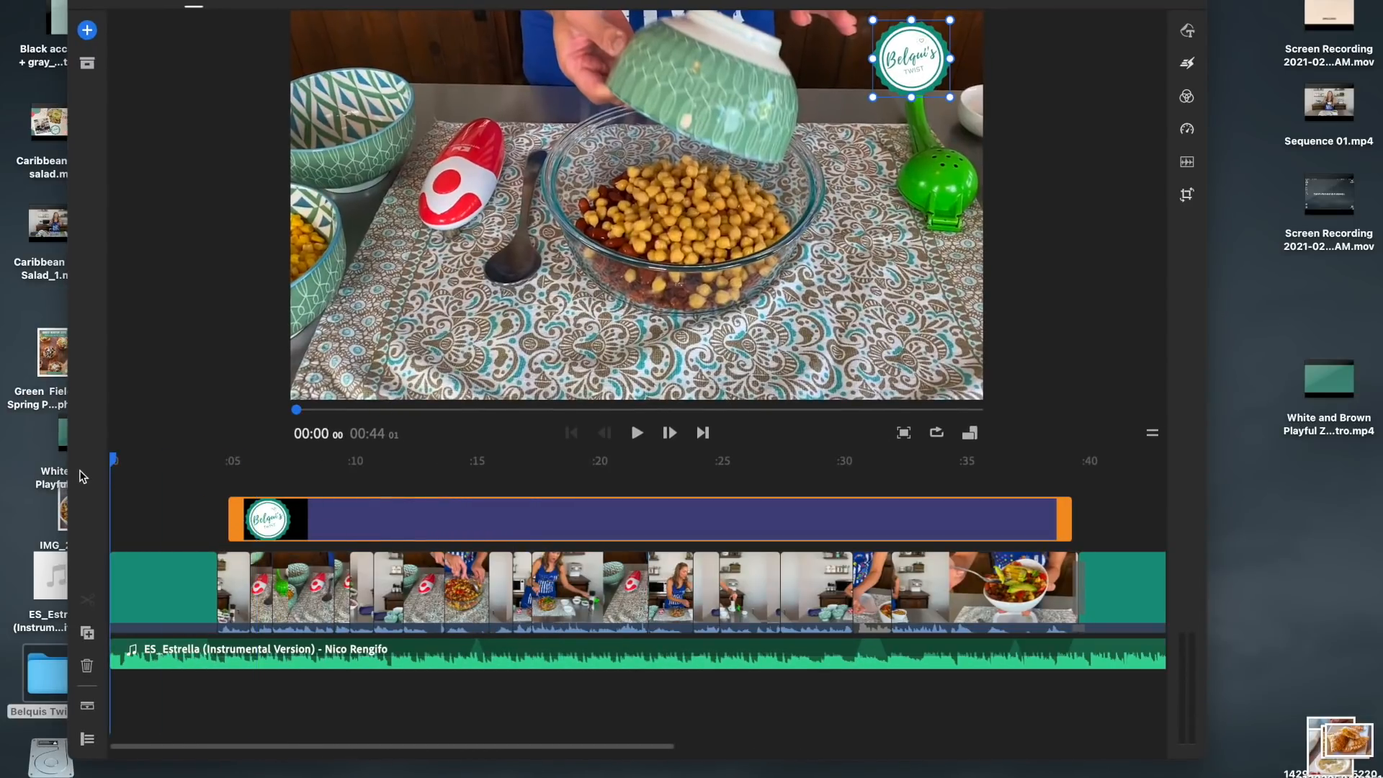
click(173, 521)
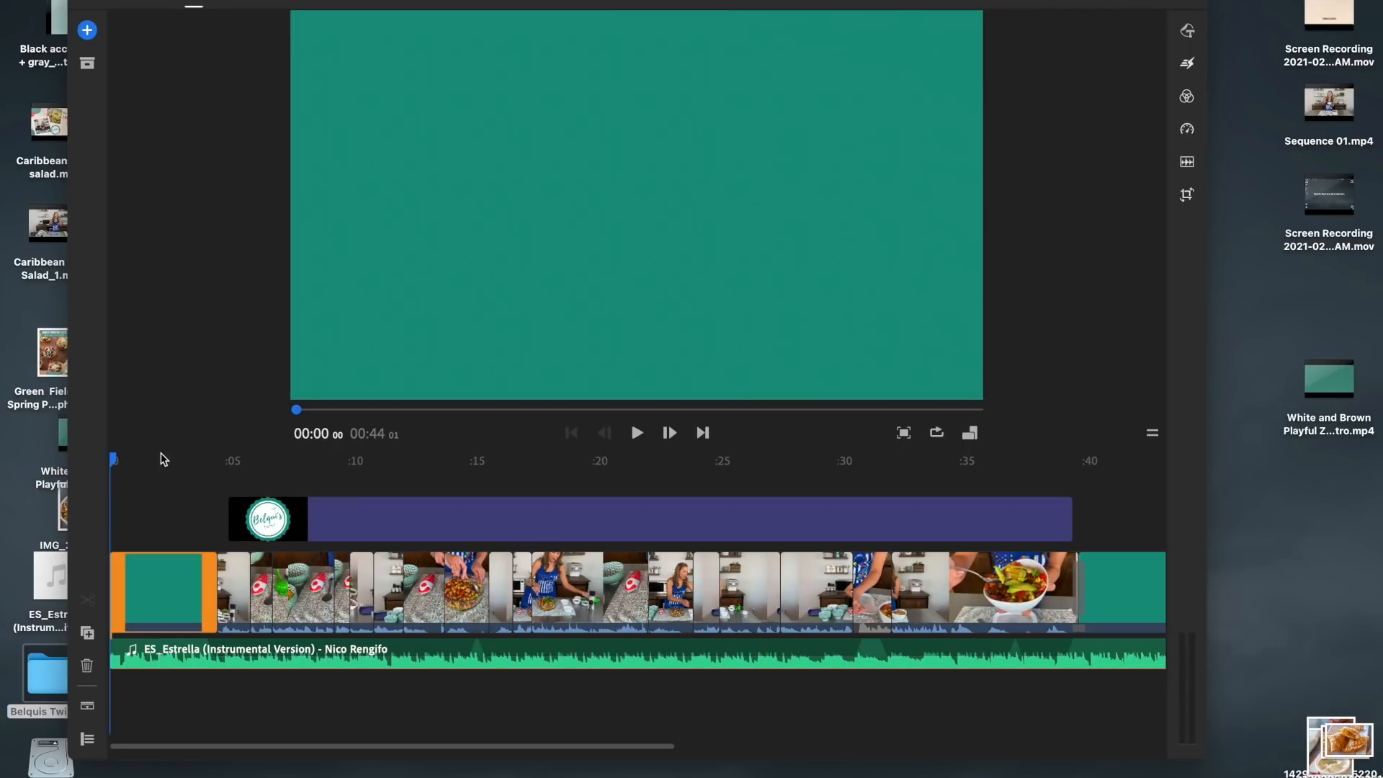
key(space)
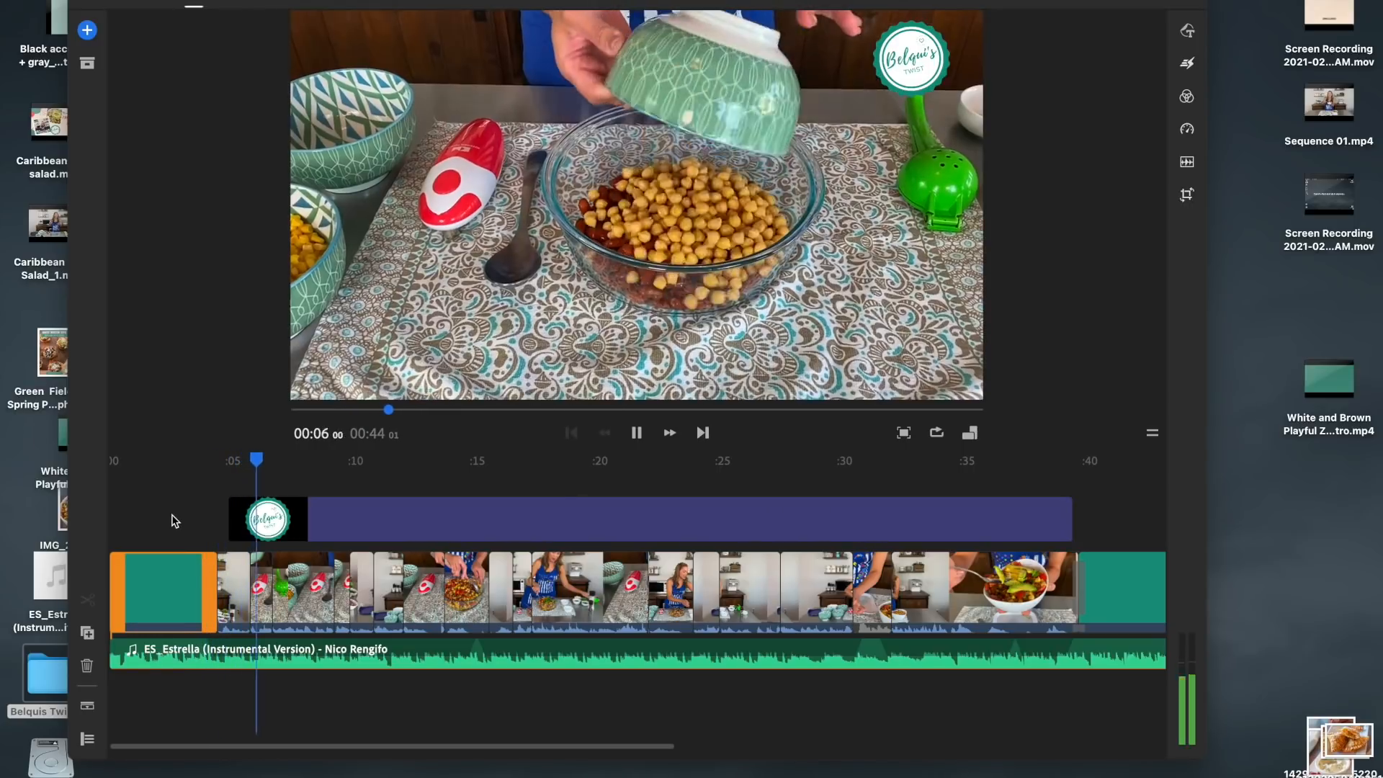
Apply the Push Up transition to the logo overlay and inspect it at the overlay's end and start
click(911, 70)
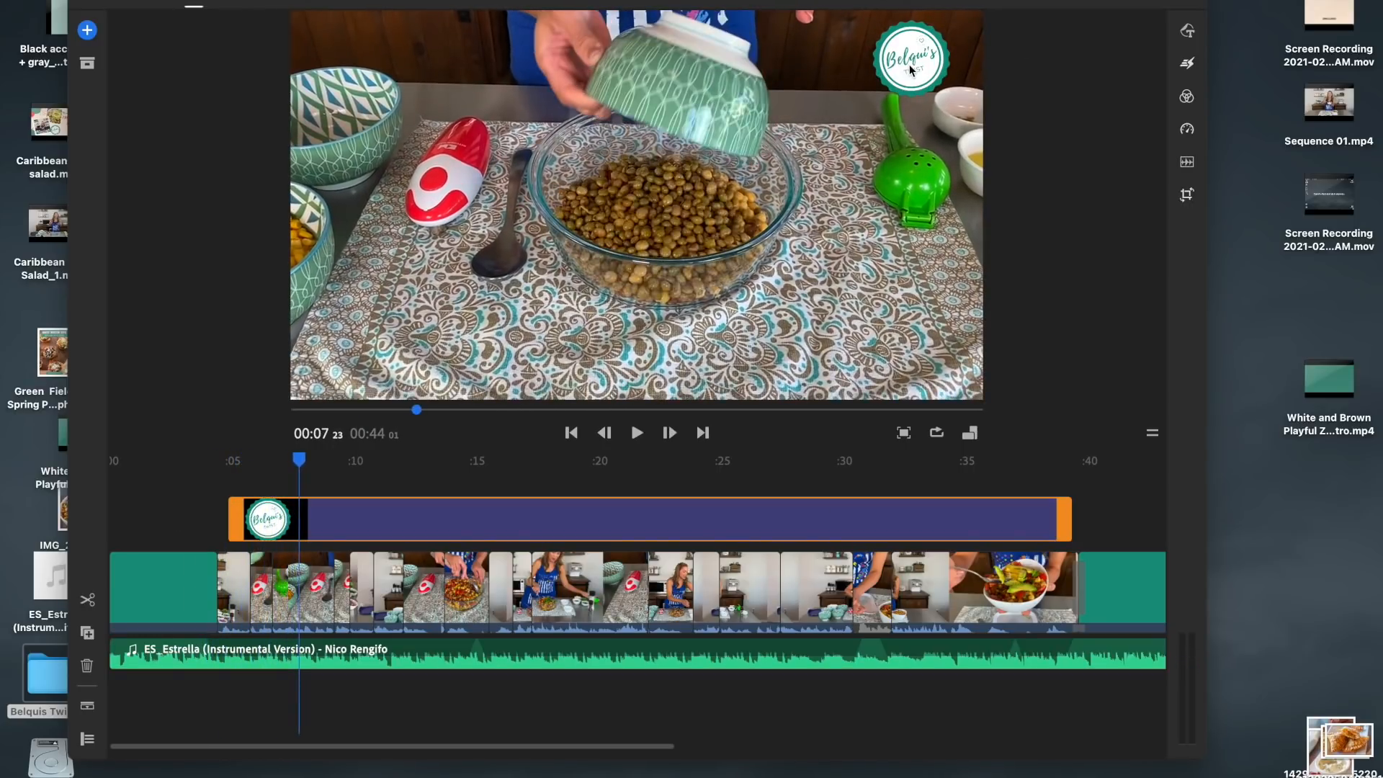
click(353, 520)
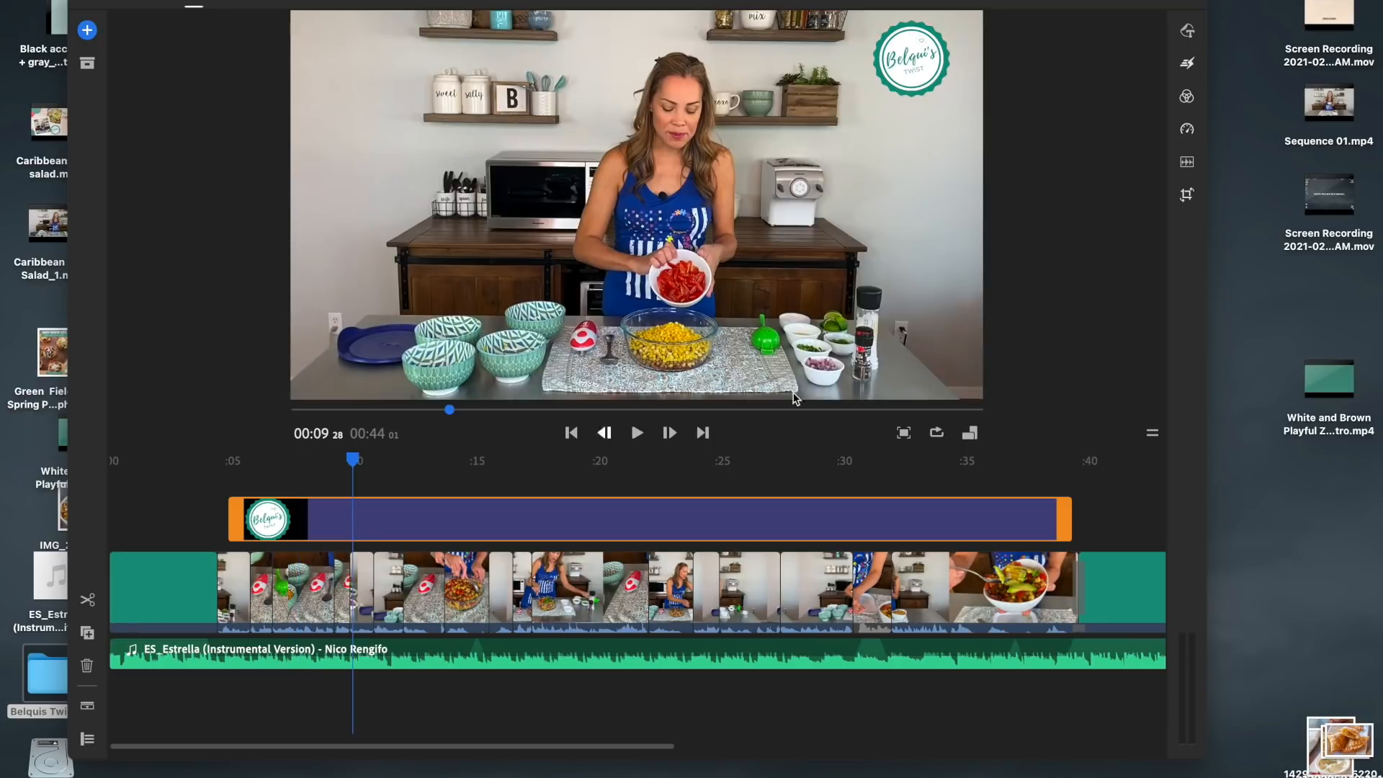
click(1187, 64)
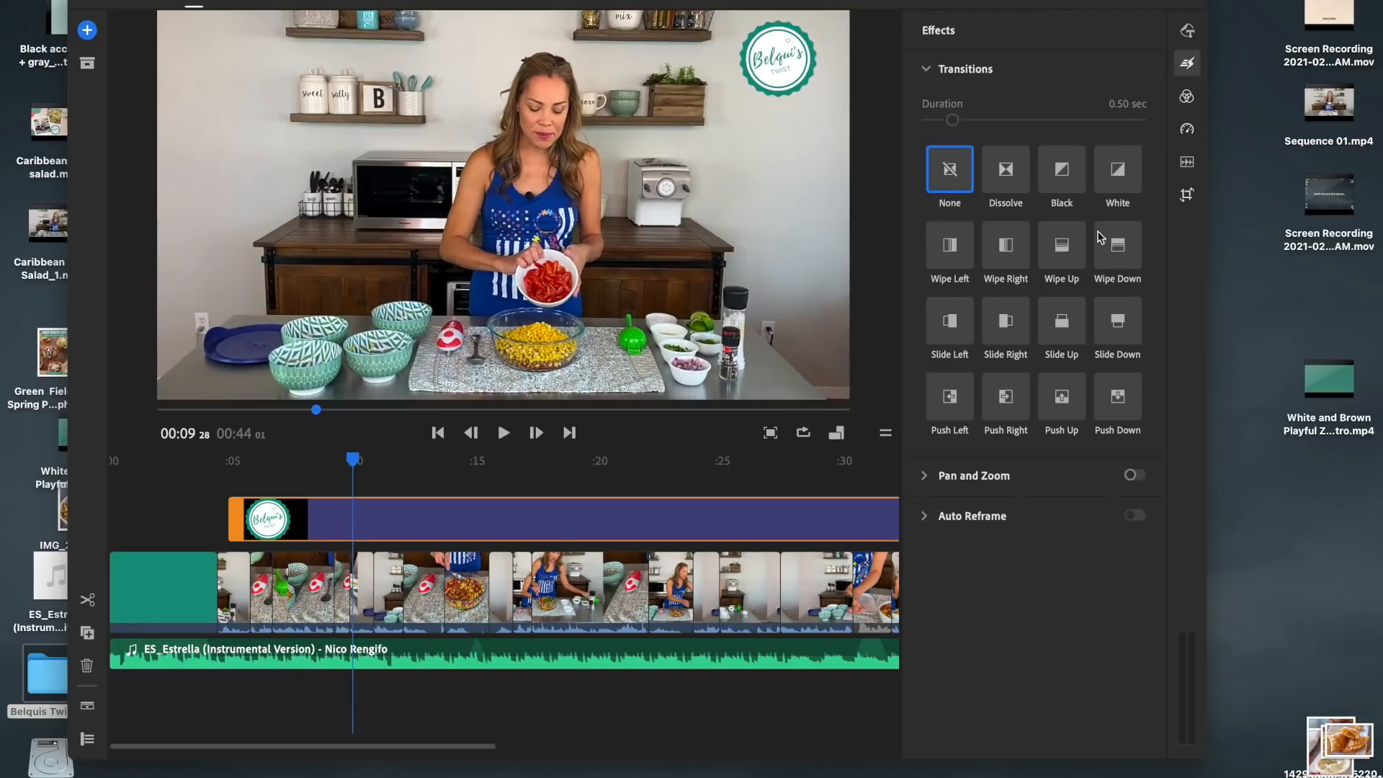
click(1063, 397)
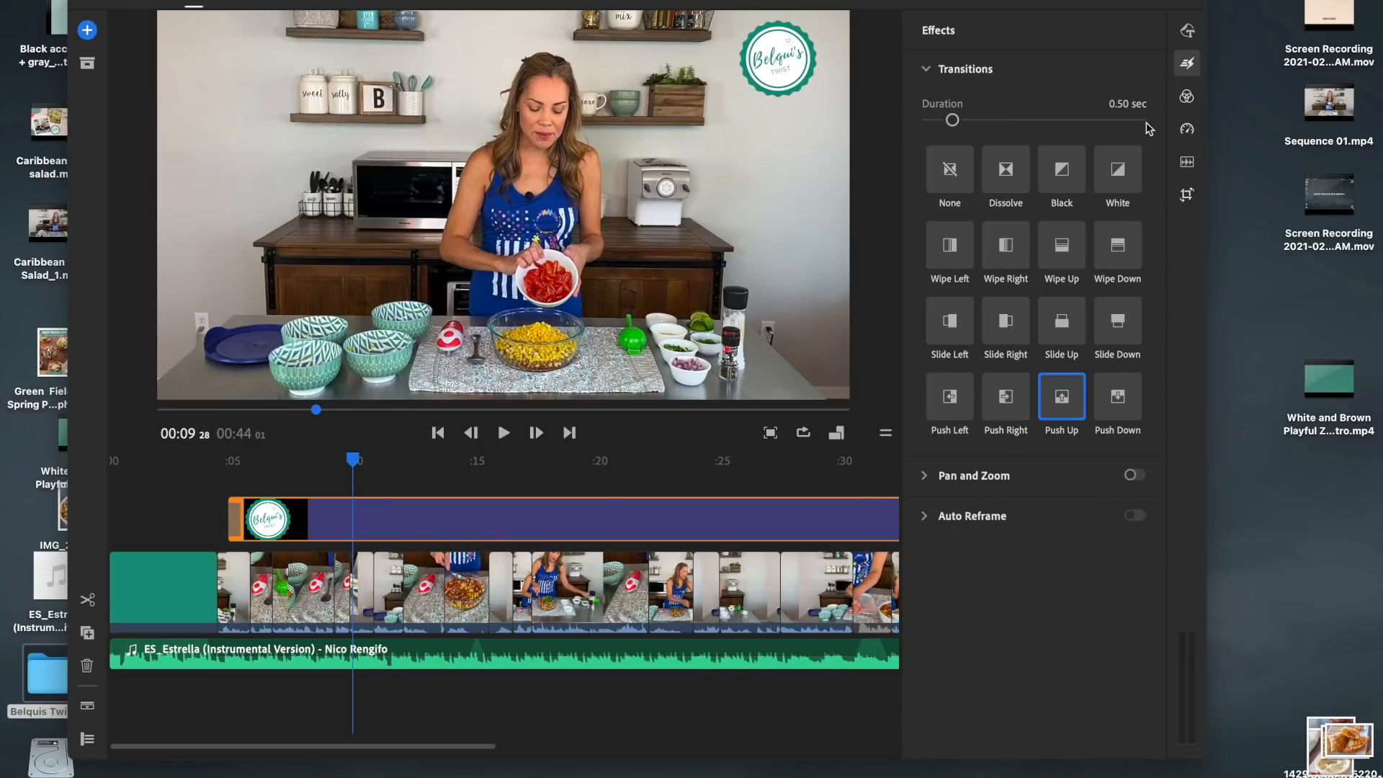
click(1185, 67)
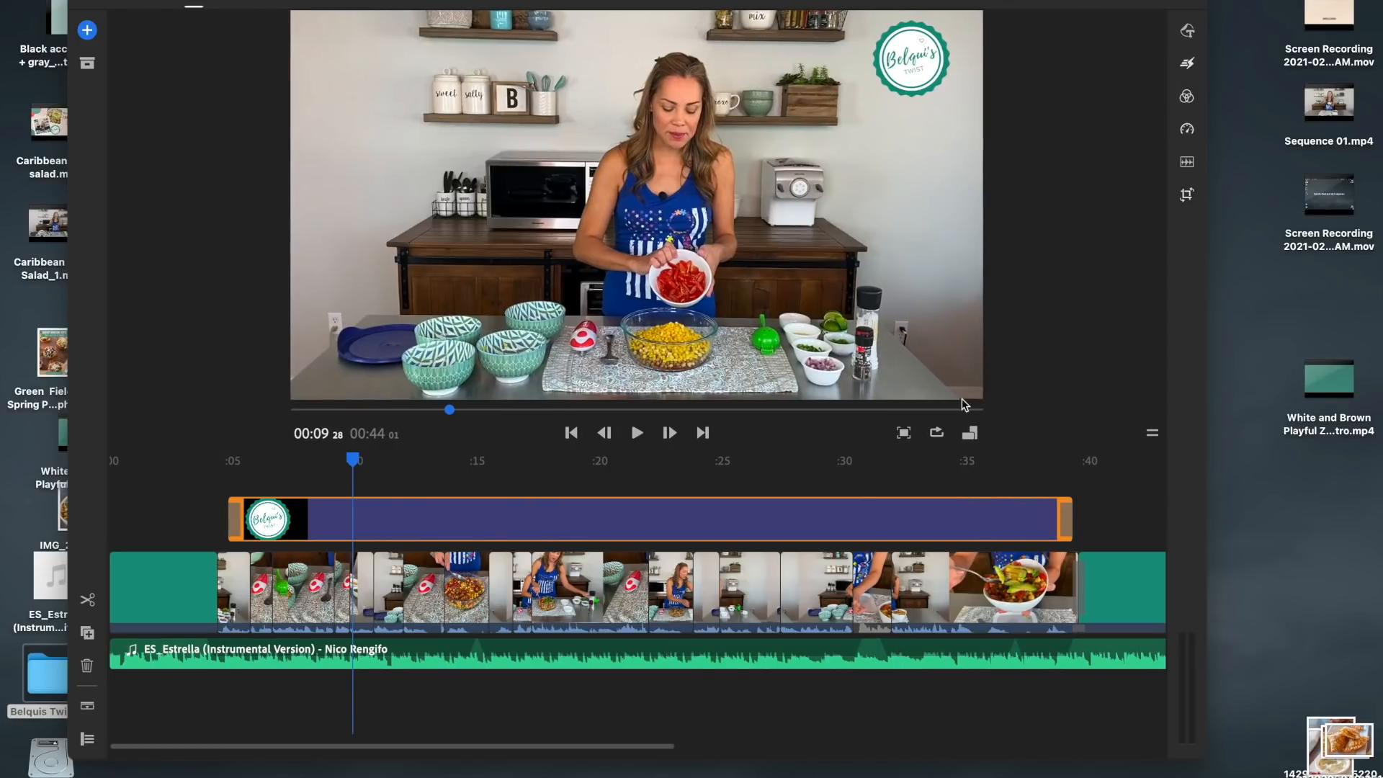
click(1066, 523)
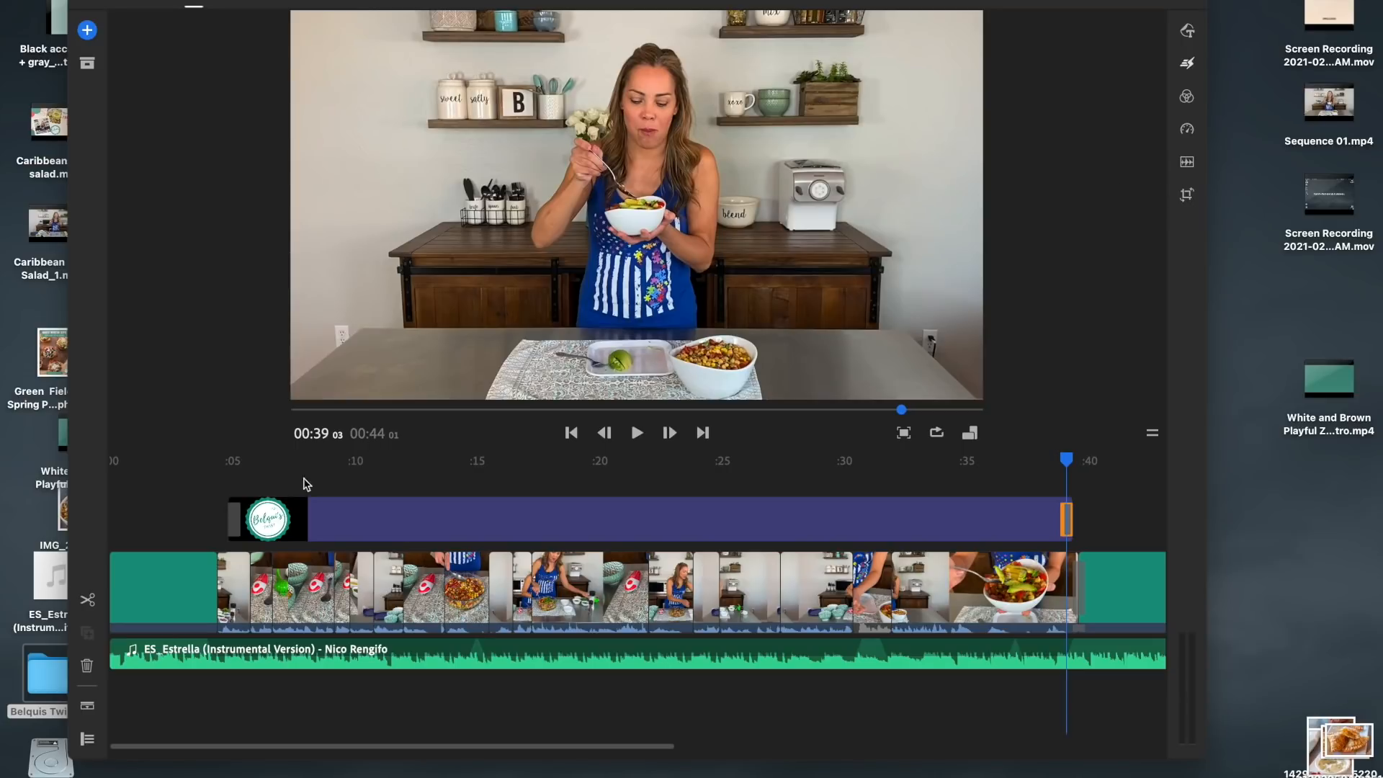
click(233, 520)
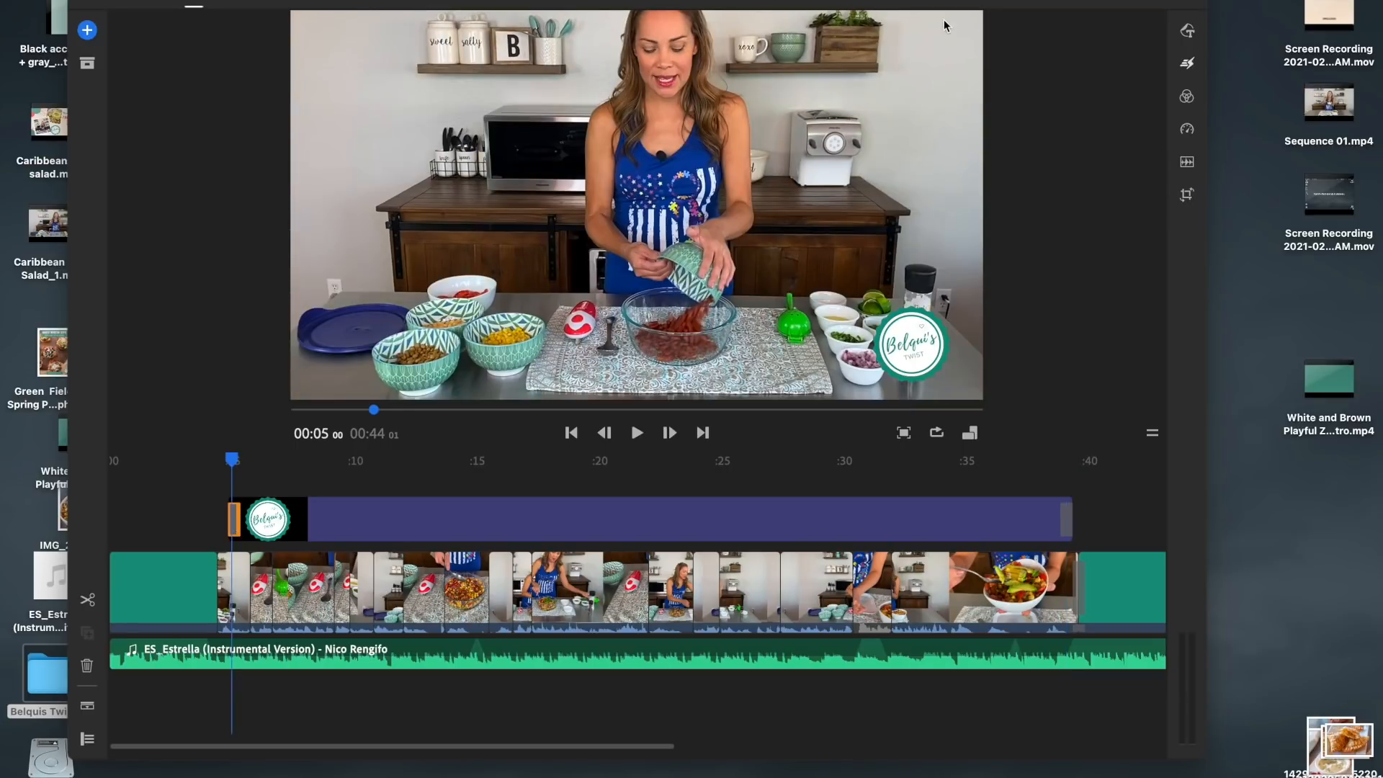
Apply the Push Down transition to the end of the logo overlay
click(1066, 522)
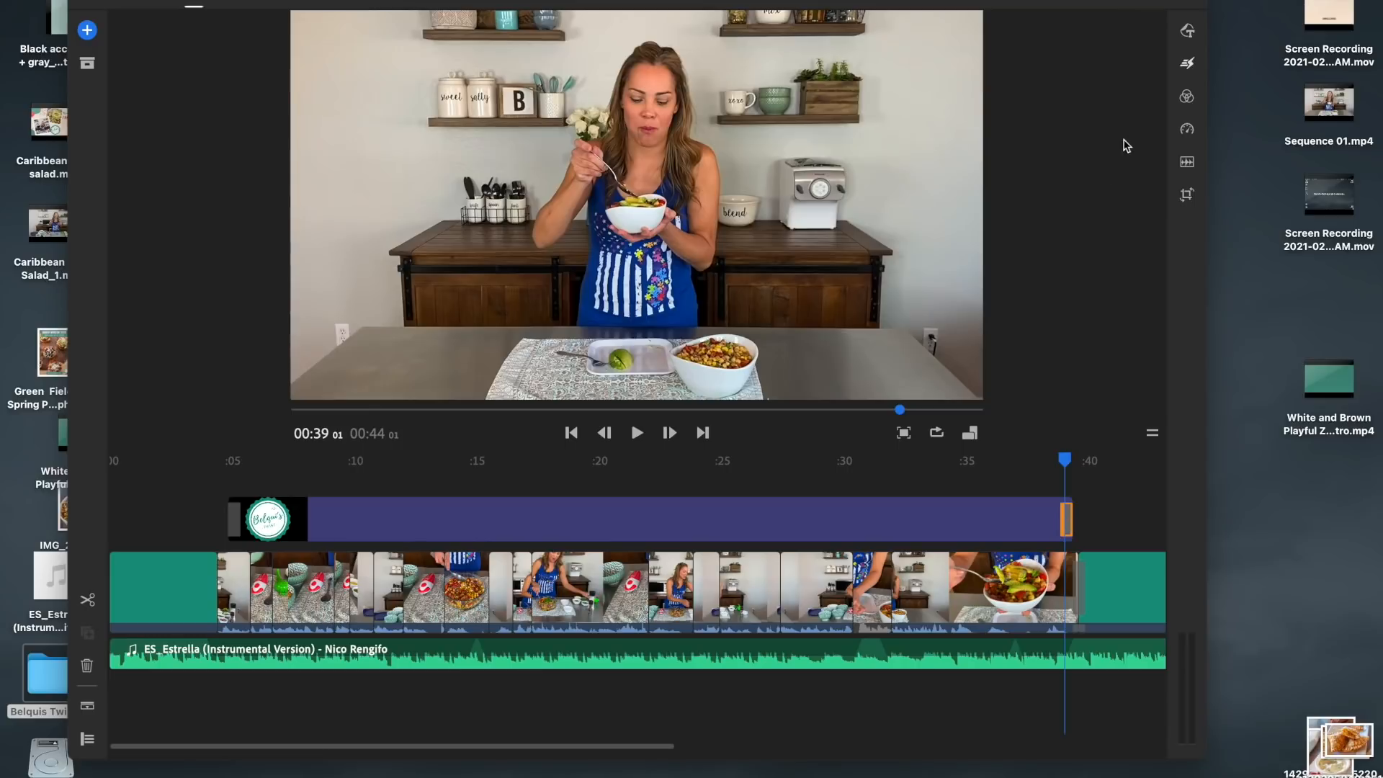
click(1187, 64)
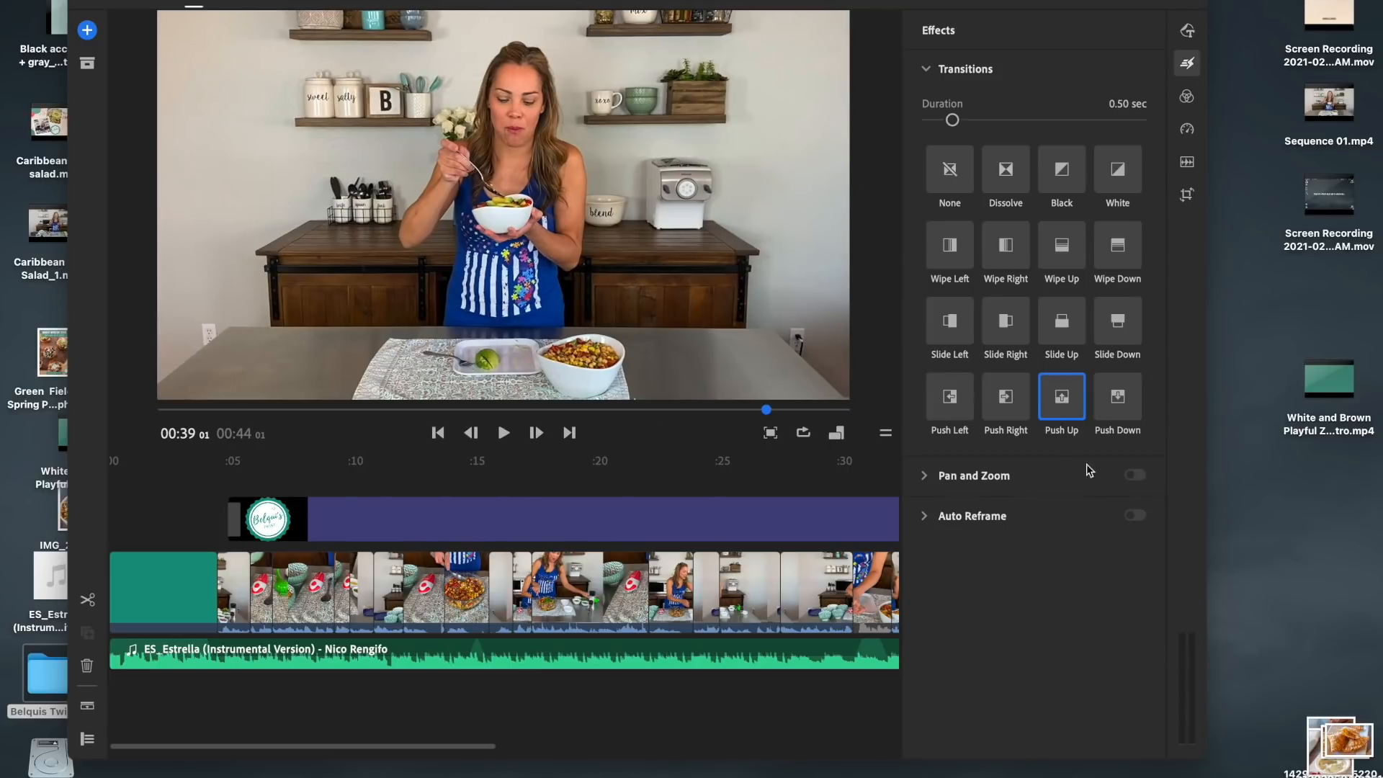
click(1124, 402)
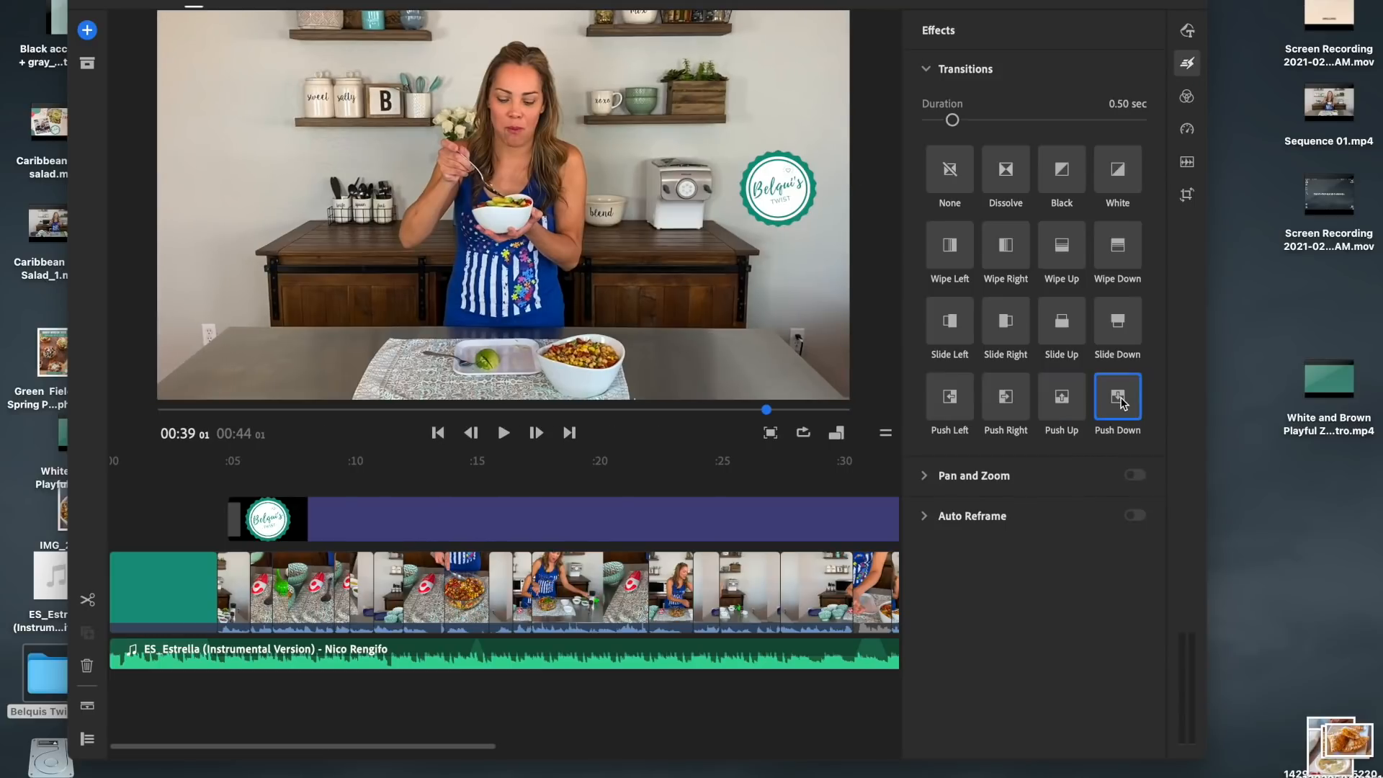
click(1187, 64)
Play the video from just before the logo appears to check how the overlay enters and leaves
click(220, 489)
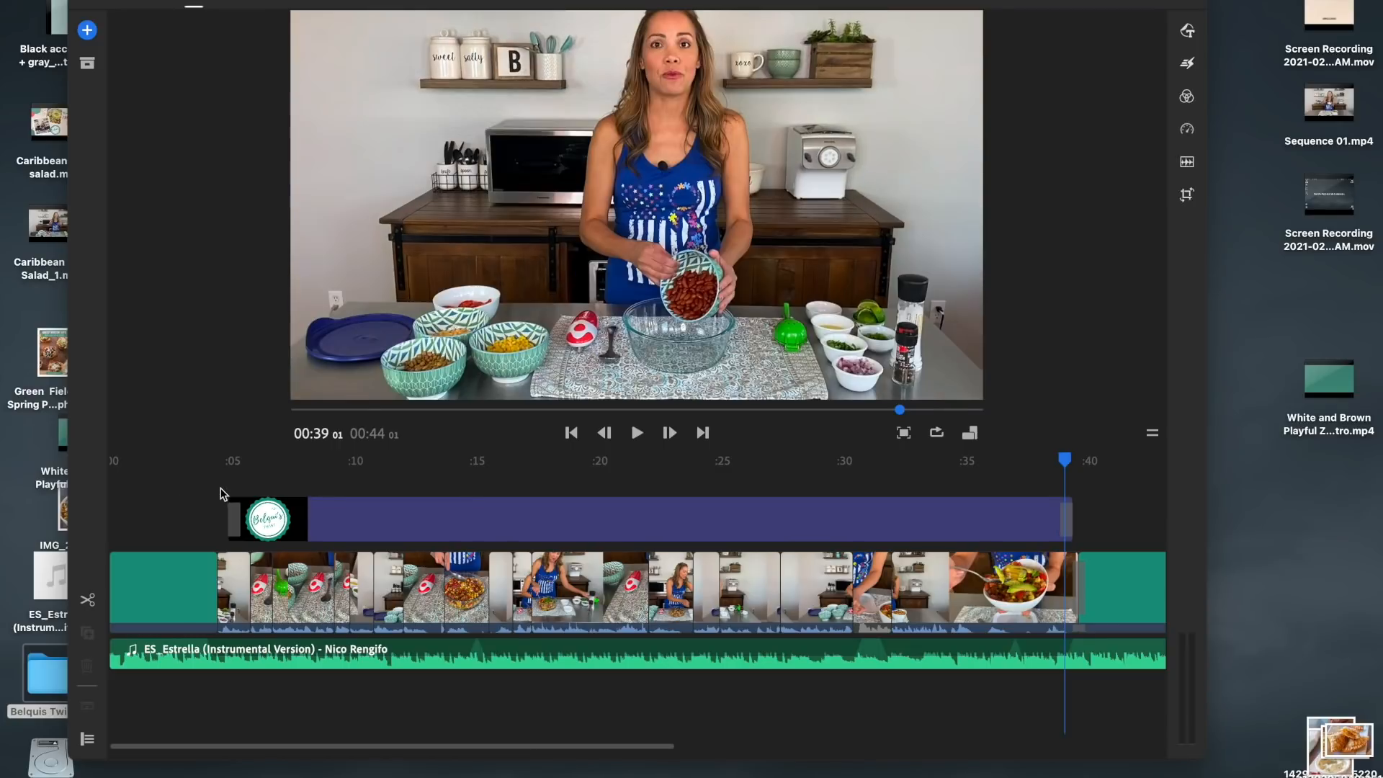
key(space)
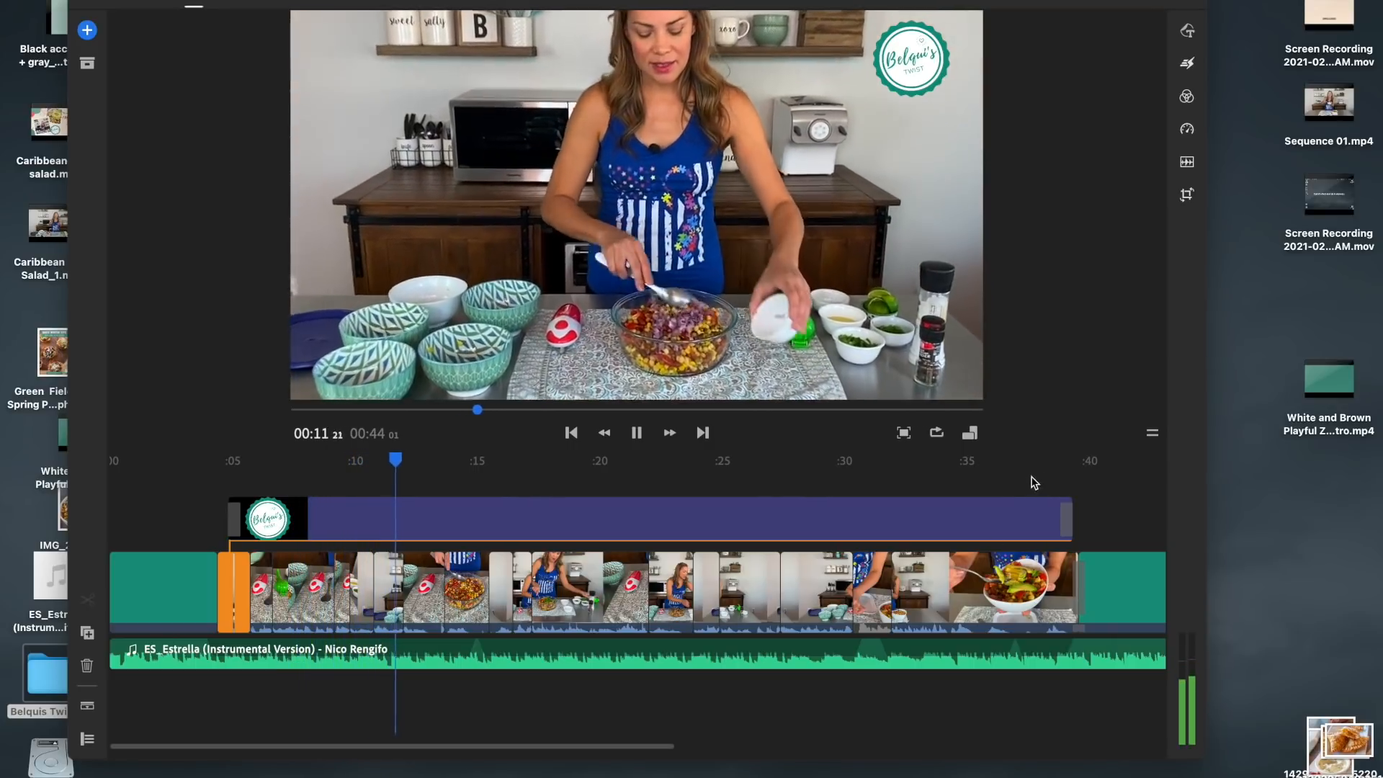
click(1033, 482)
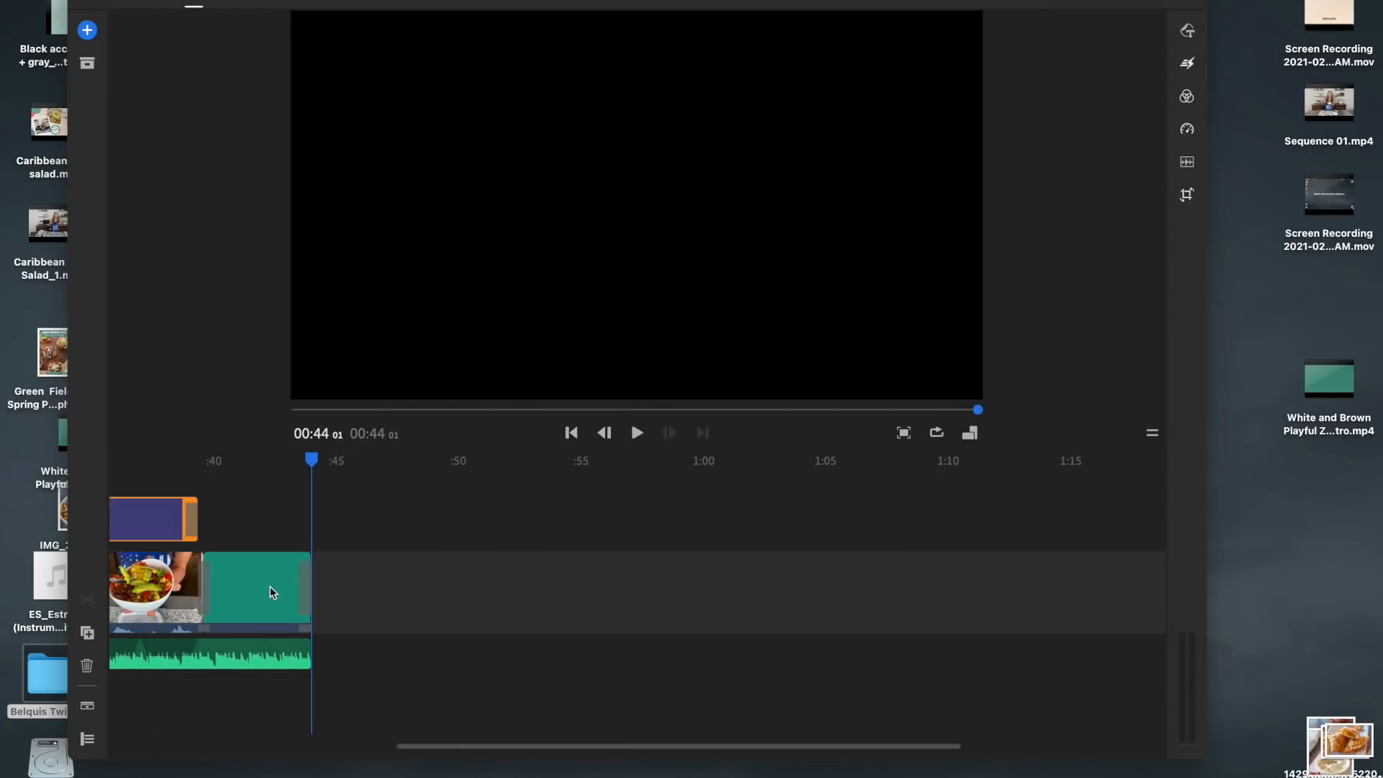
Return the playhead to the start of the timeline, glance through the intro, and proceed to exporting the finished video
drag(312, 459, 21, 461)
scroll(350, 525, left, 9)
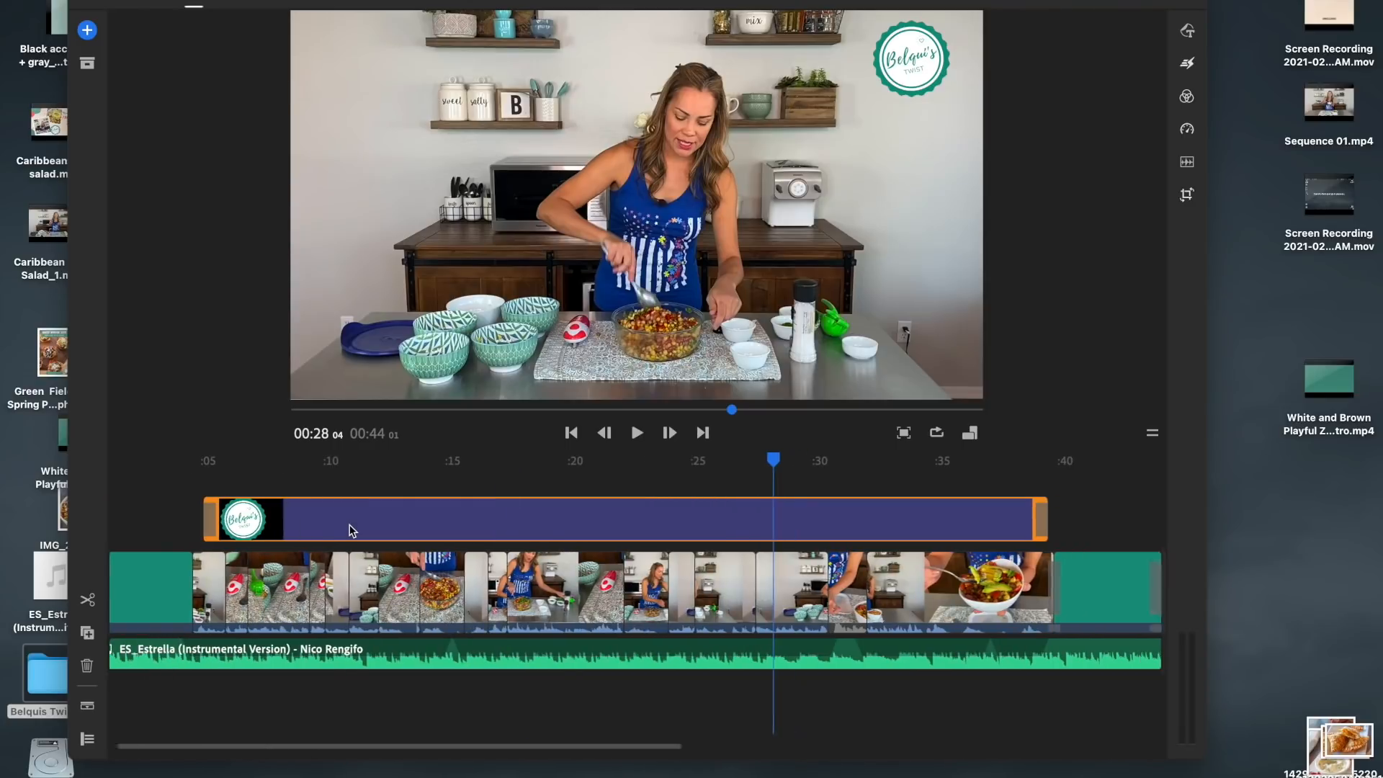
scroll(349, 526, left, 2)
drag(798, 461, 23, 505)
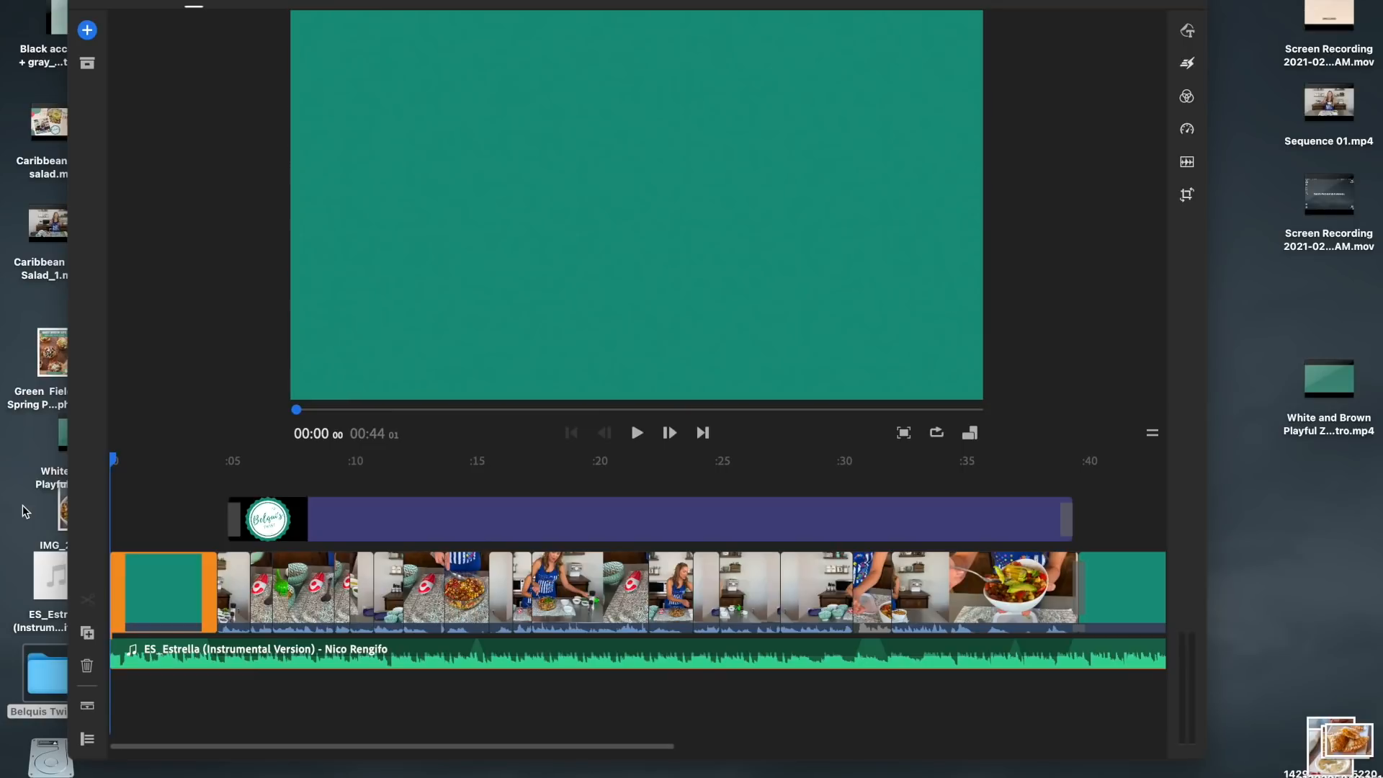
click(156, 474)
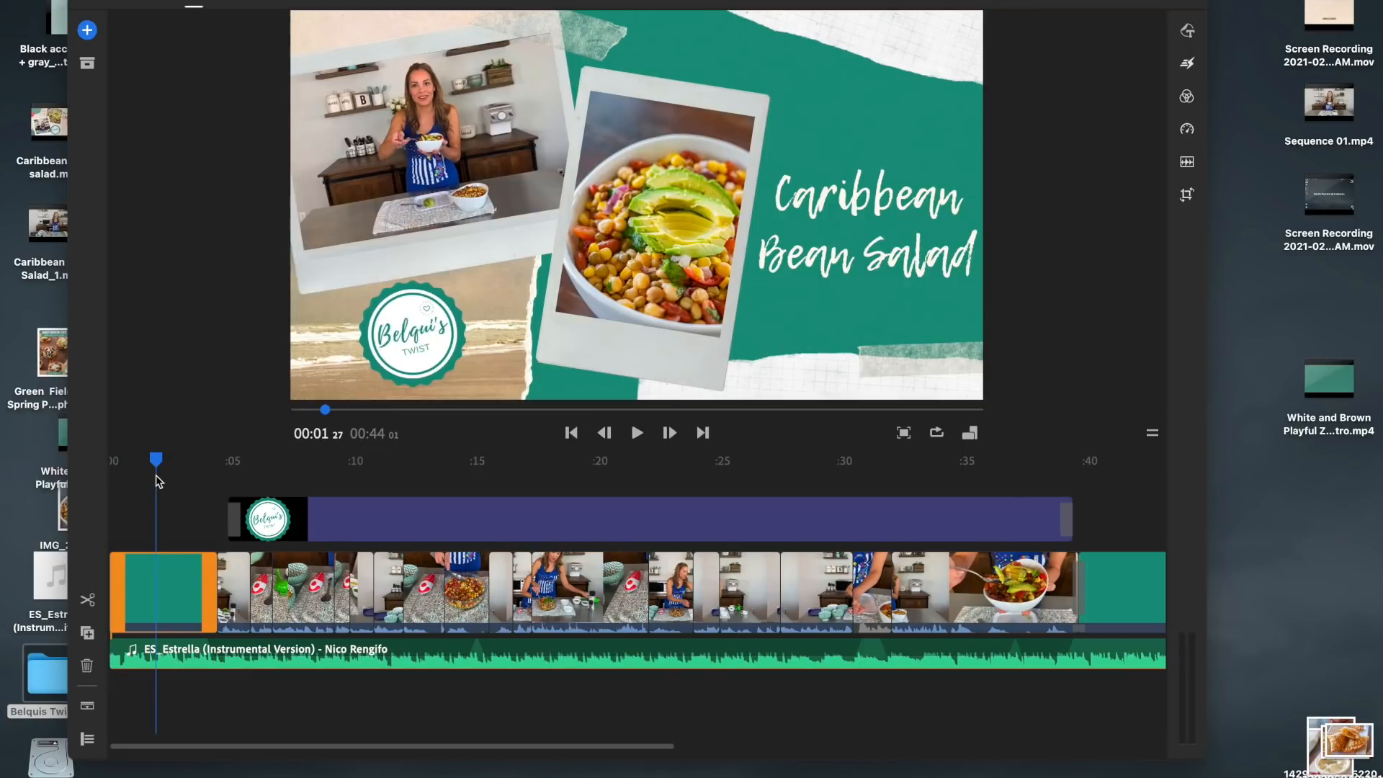
click(184, 487)
drag(190, 464, 81, 468)
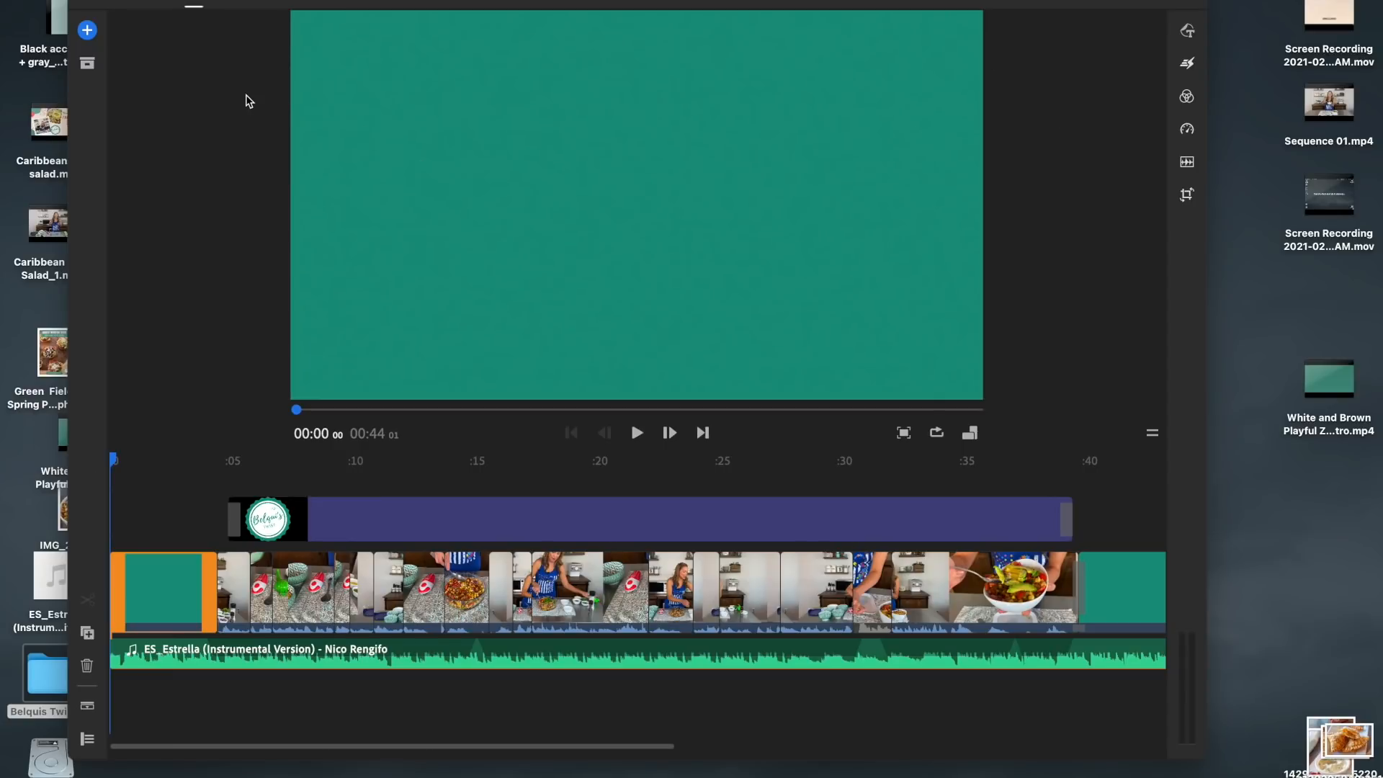
click(238, 3)
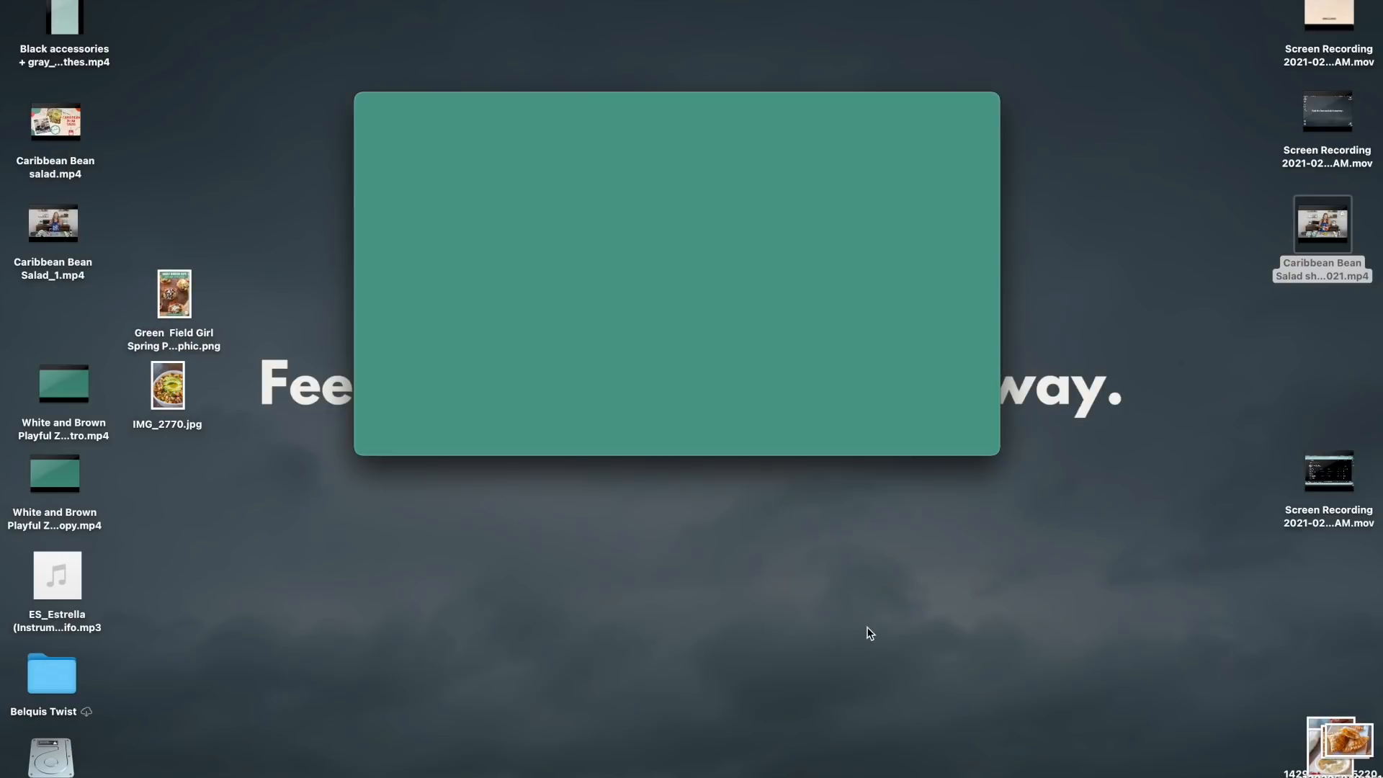
Play the exported Caribbean Bean Salad short 2021.mp4, close the player, and move the file to a free spot on the desktop
mouse_move(899, 333)
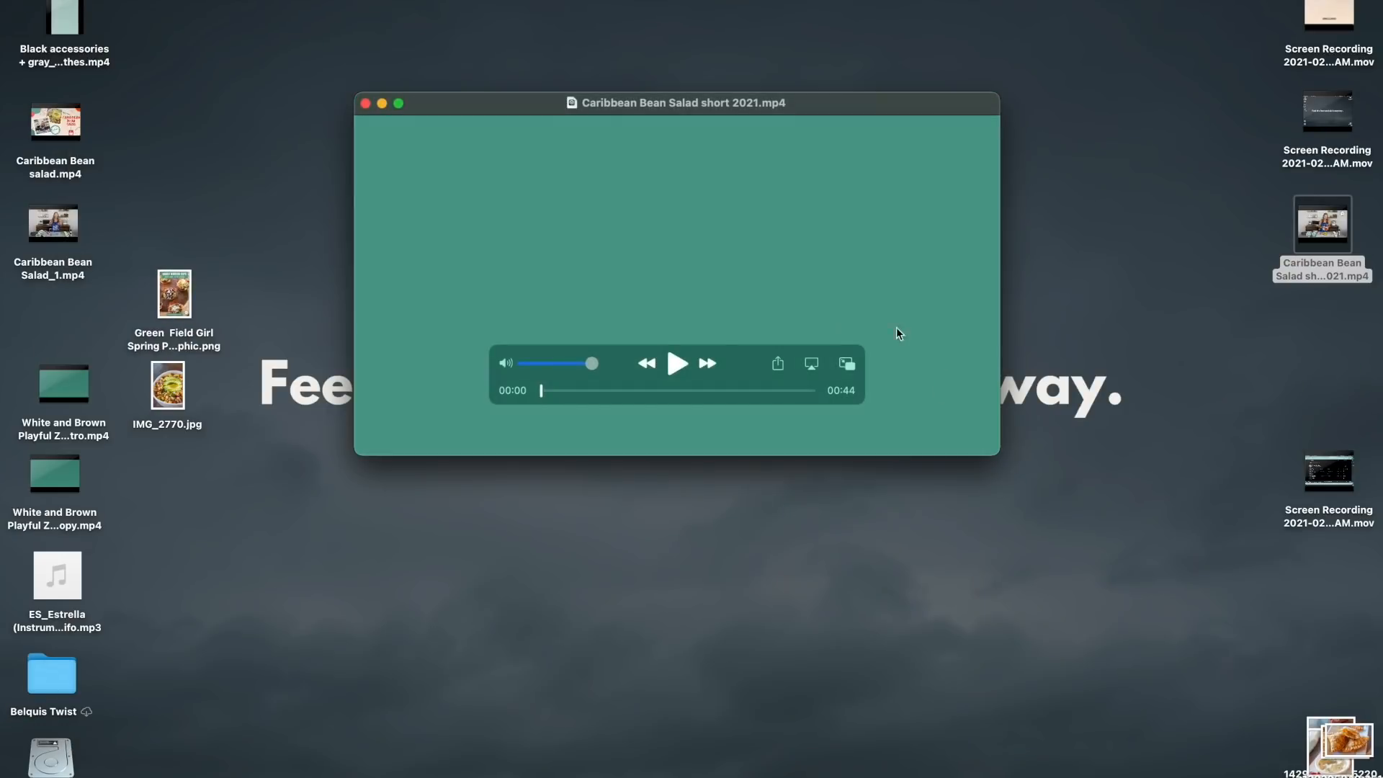
click(677, 365)
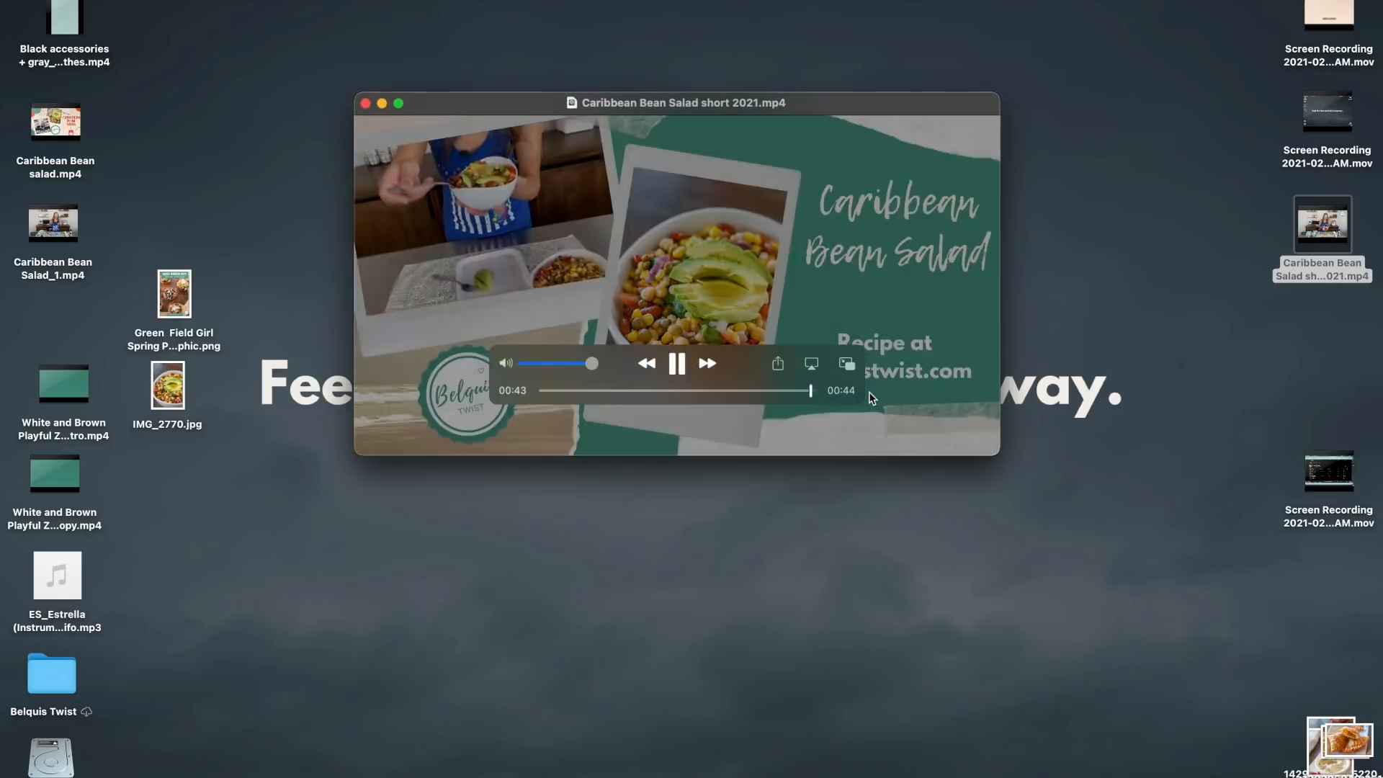
click(366, 104)
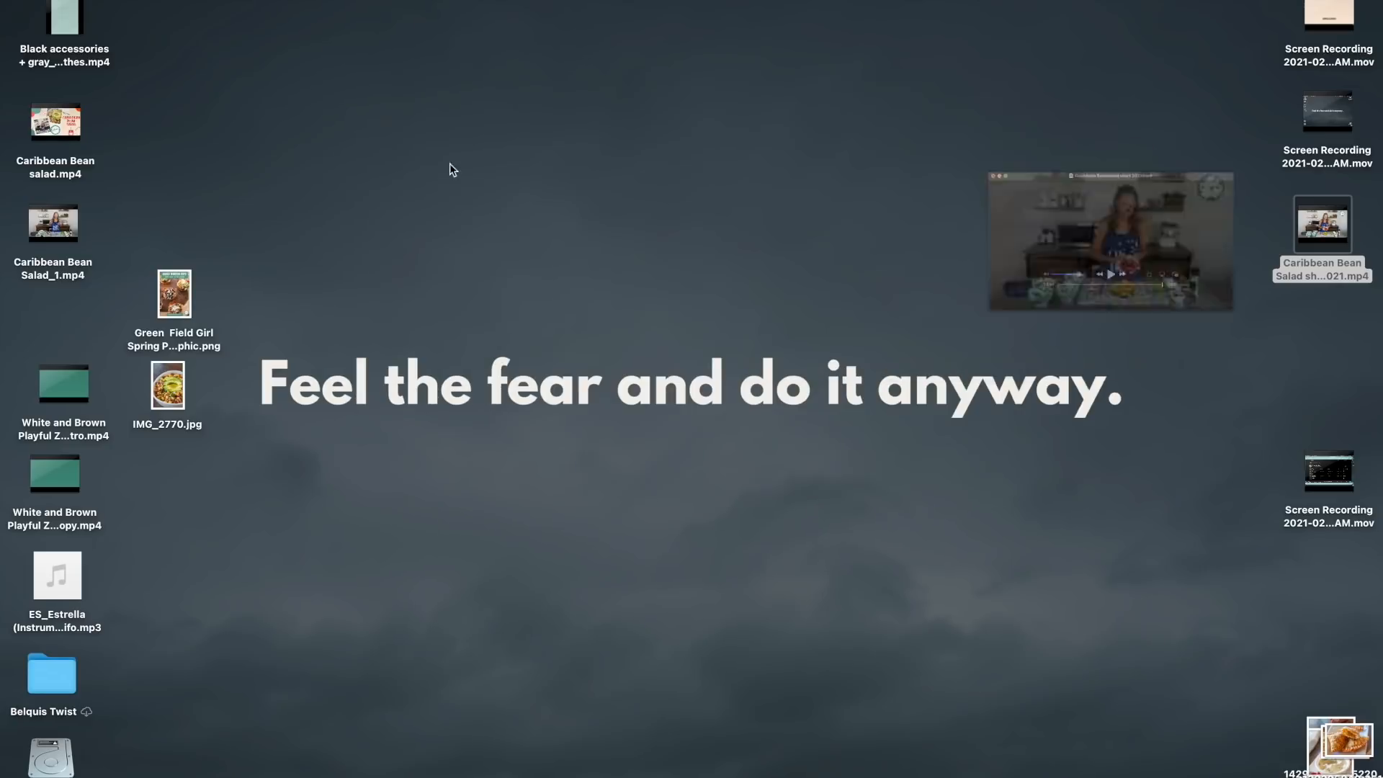
drag(1300, 247, 1153, 45)
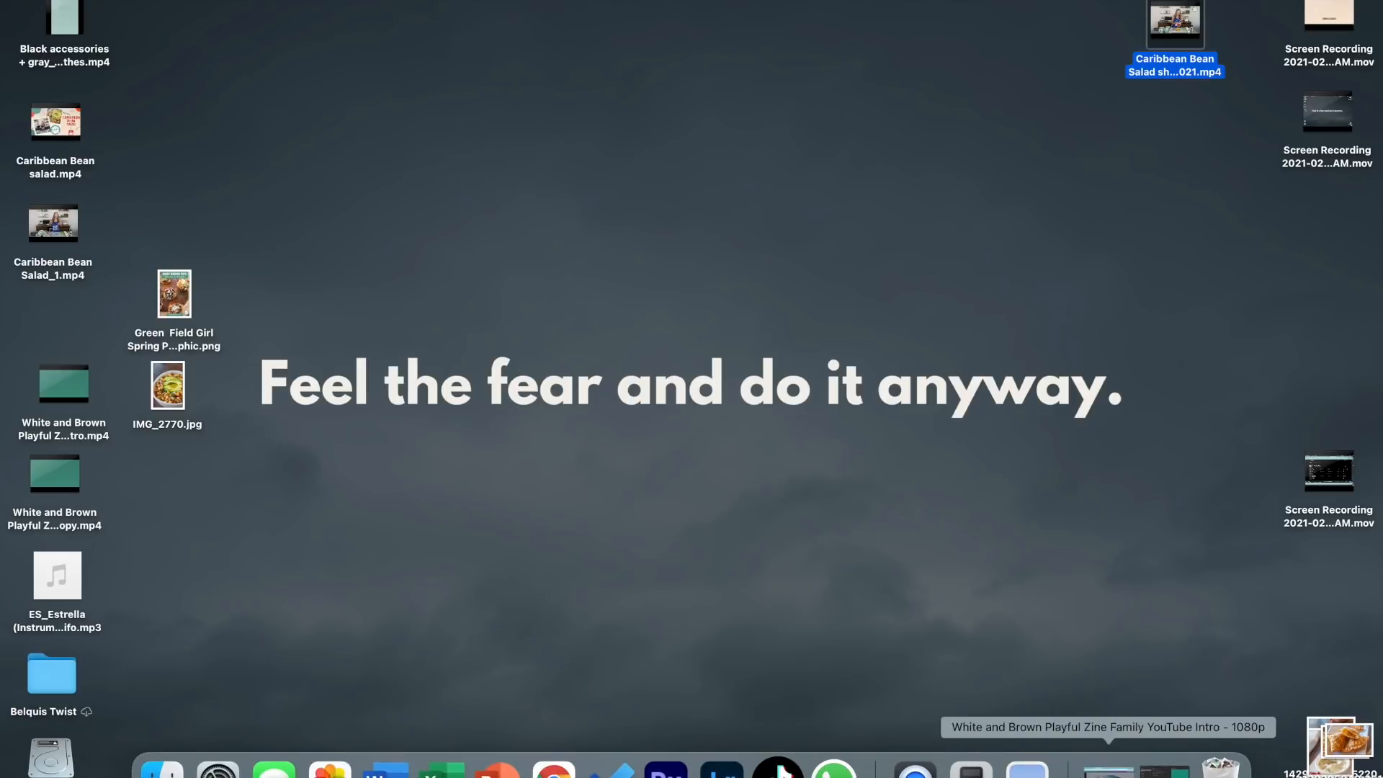
Switch to Canva in Chrome and create a new Instagram Story design from the social media formats, dismissing the downloads bar
click(1136, 765)
click(943, 250)
click(96, 88)
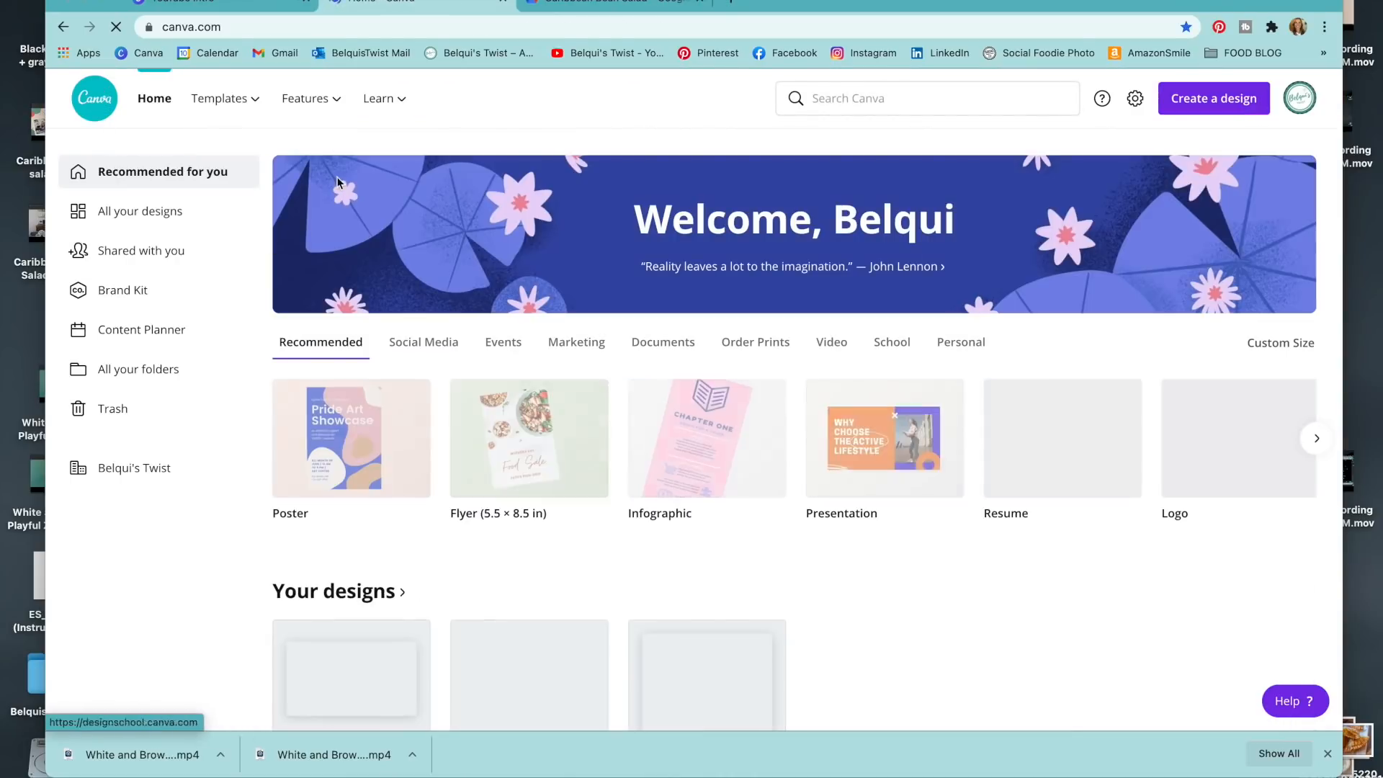
click(411, 345)
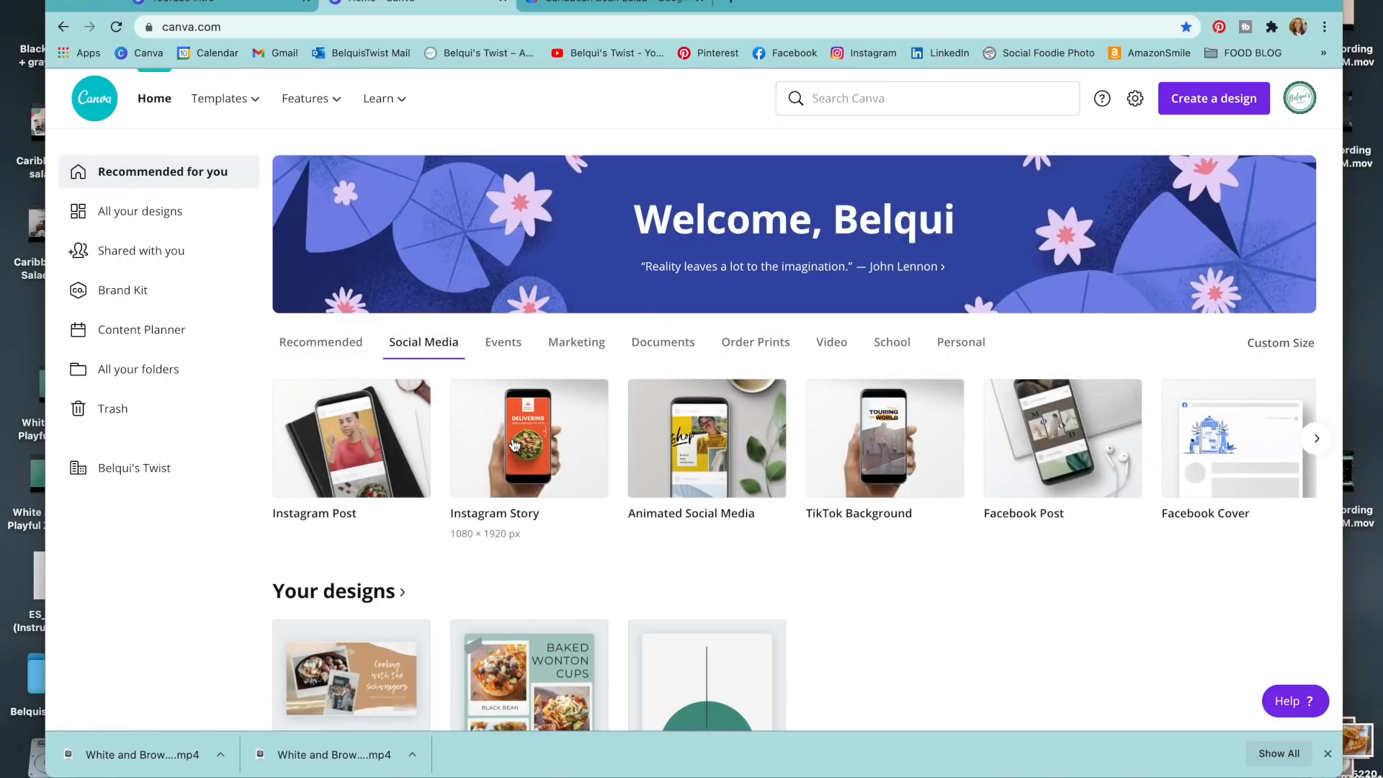
click(512, 438)
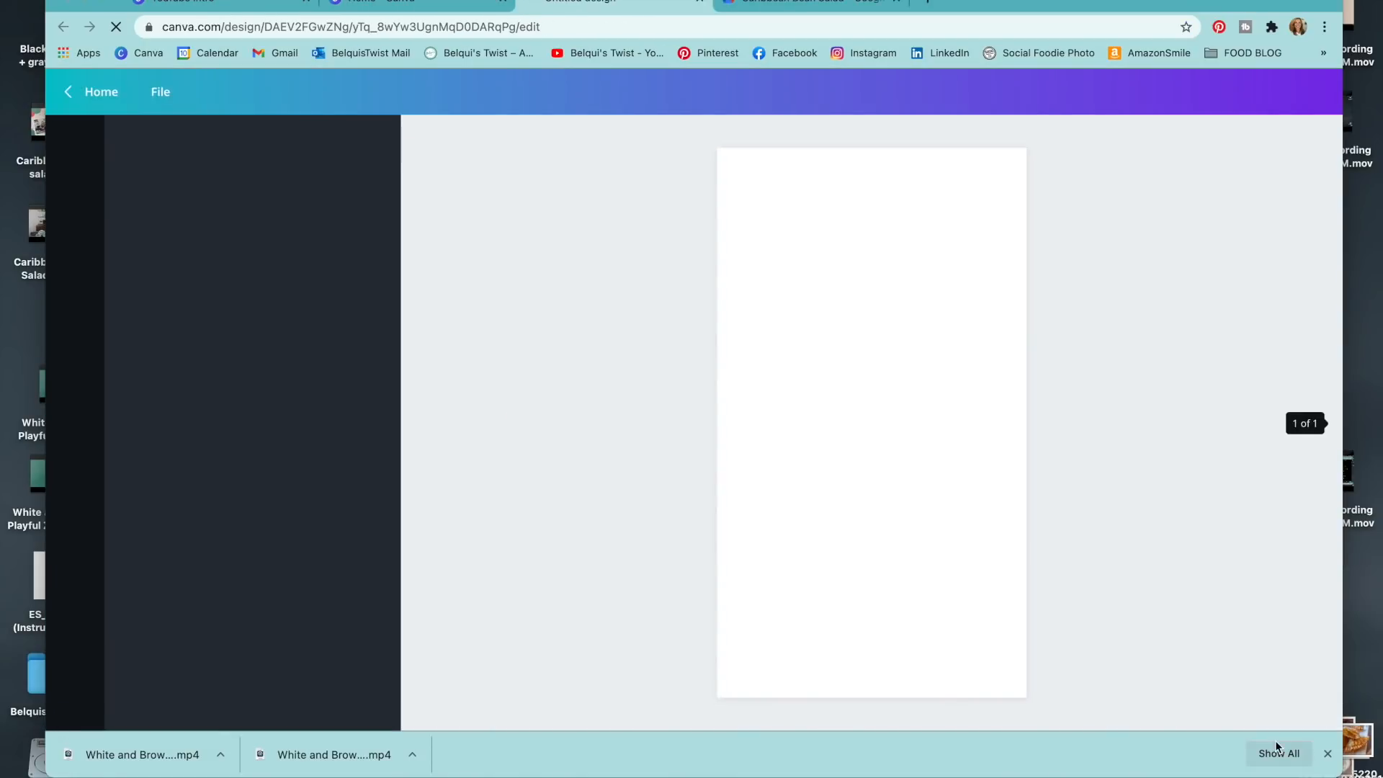
click(1327, 754)
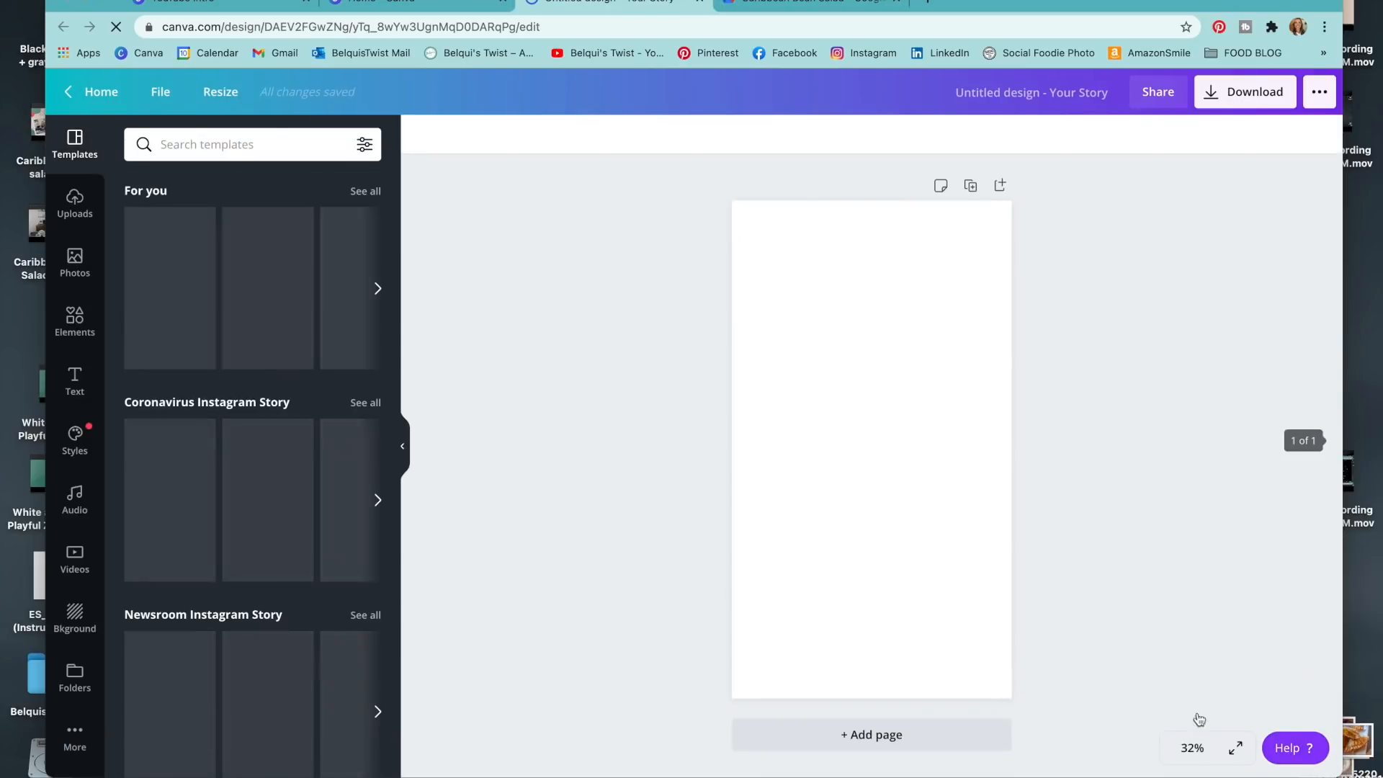
Browse the story templates and apply the "Collecting Memories" page of the Pink and Cream Modern Travel template
scroll(318, 589, down, 14)
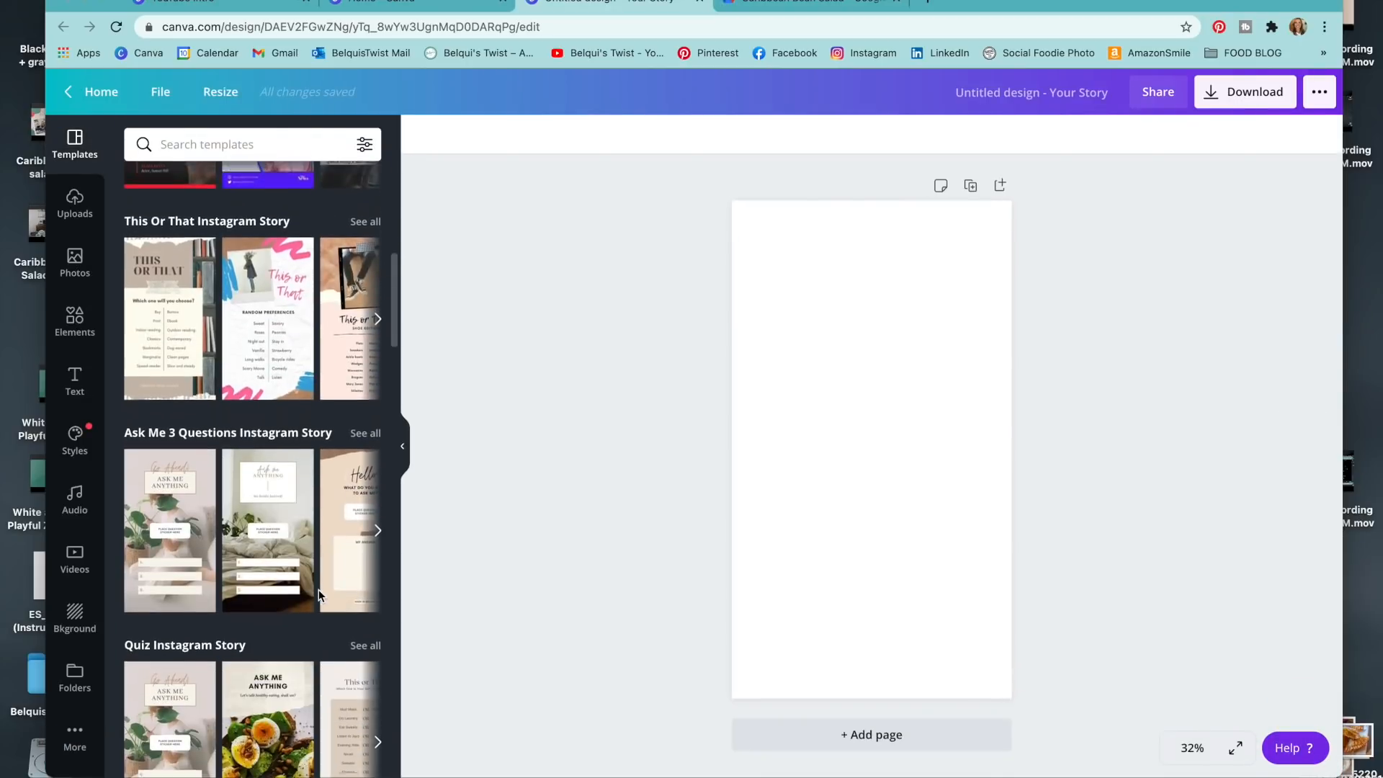
scroll(319, 589, down, 3)
scroll(319, 590, up, 9)
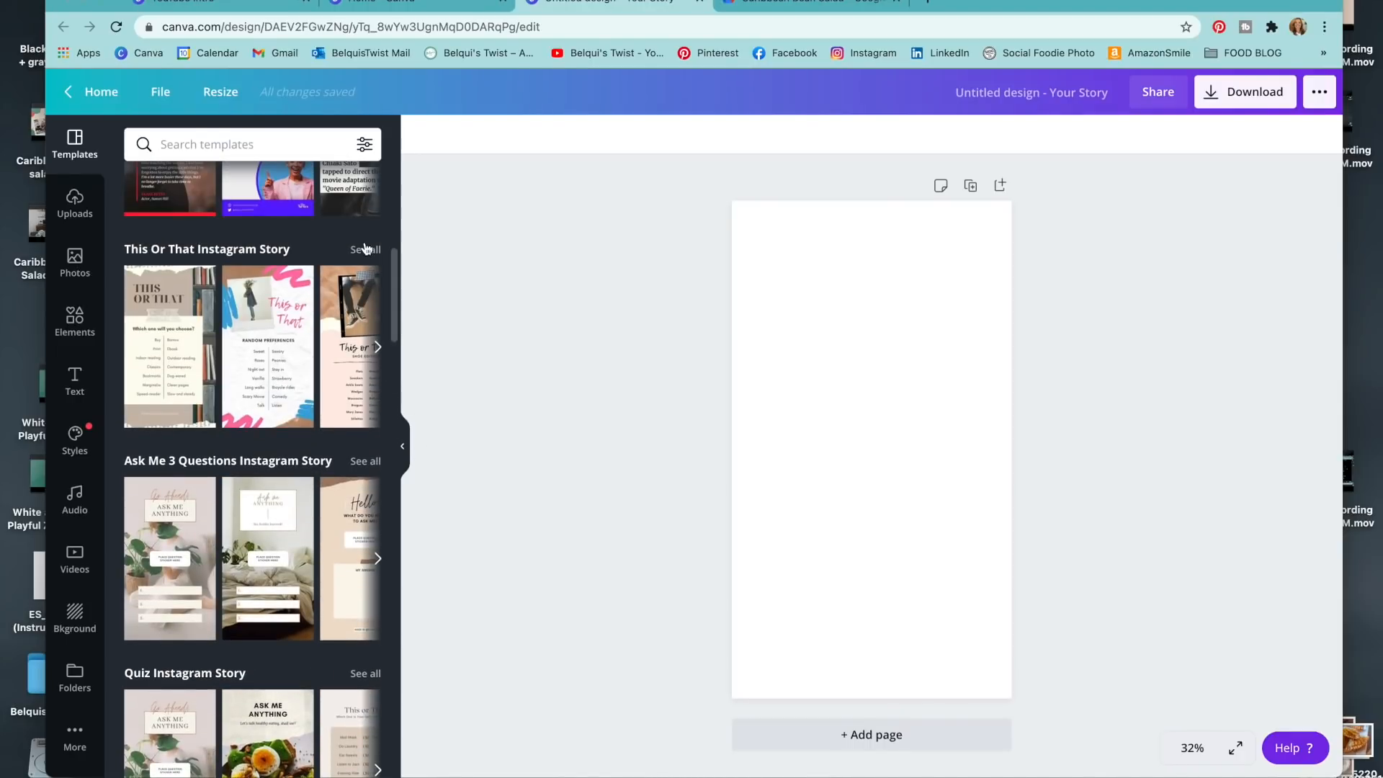
scroll(360, 267, up, 8)
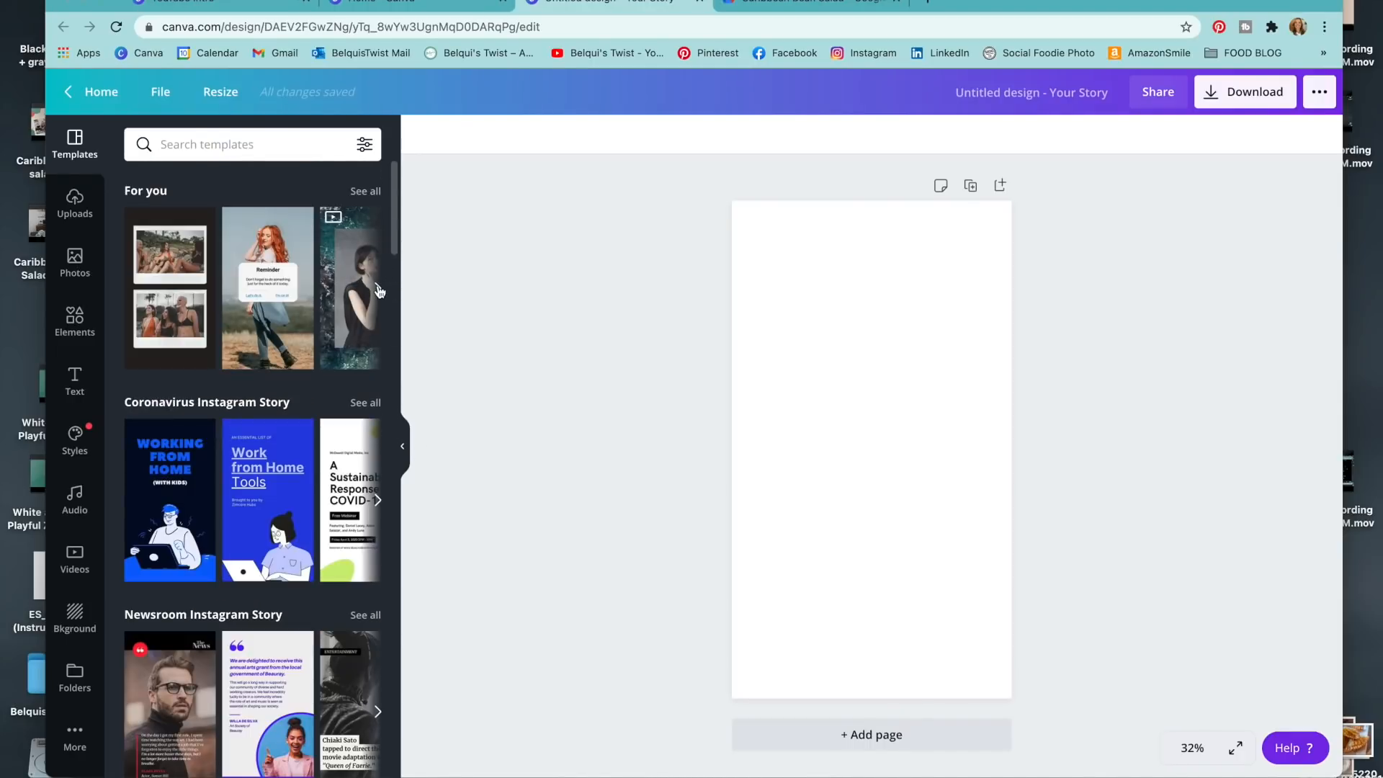
click(378, 290)
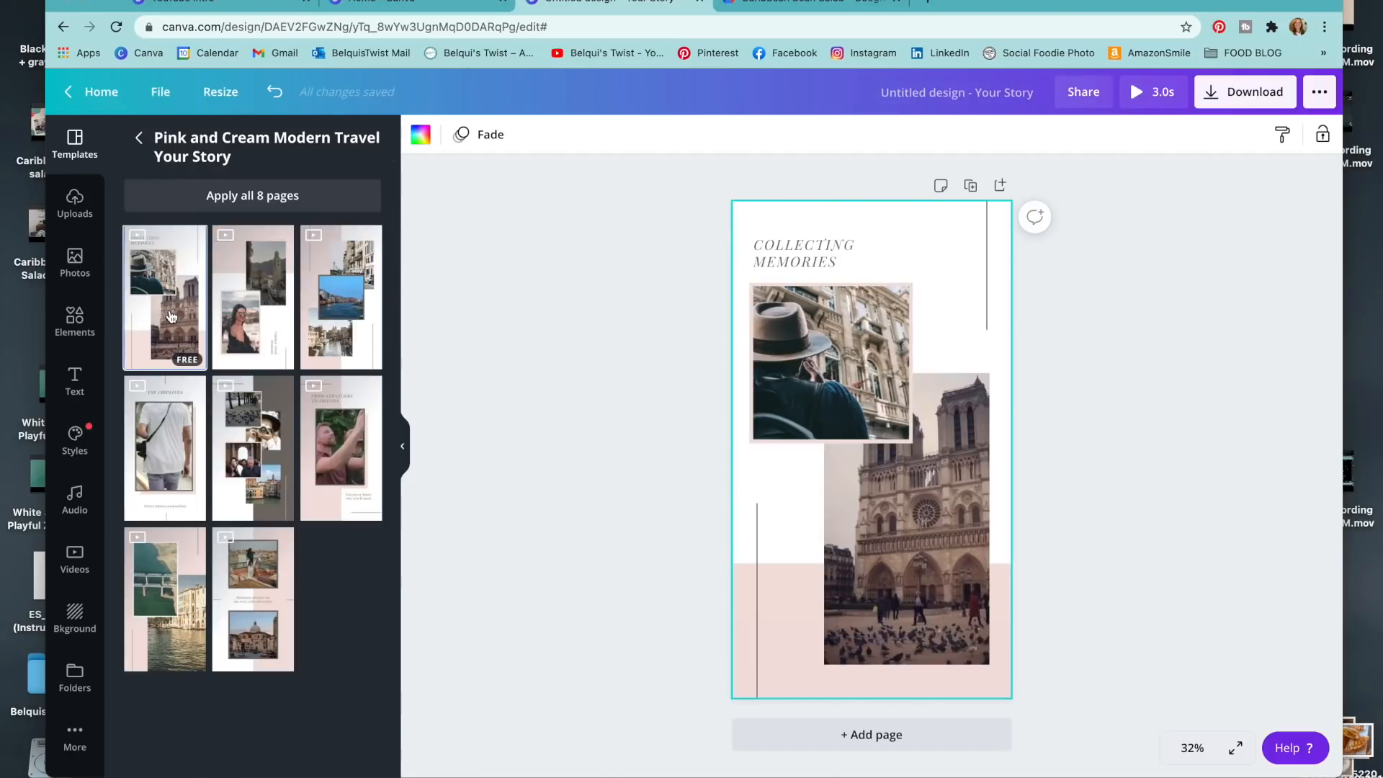
click(172, 322)
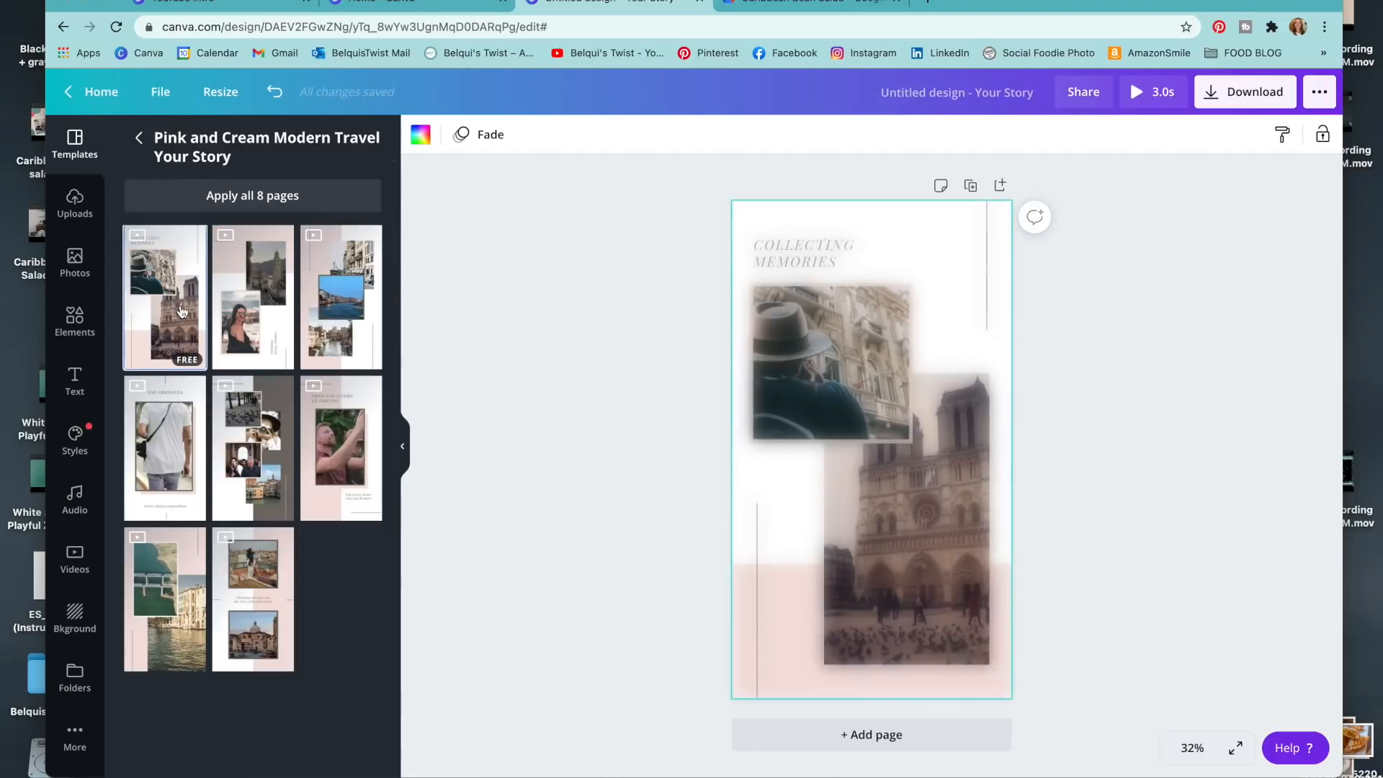
Recolor the pink rectangle in the lower part of the story with the light green from the logo colors
click(790, 607)
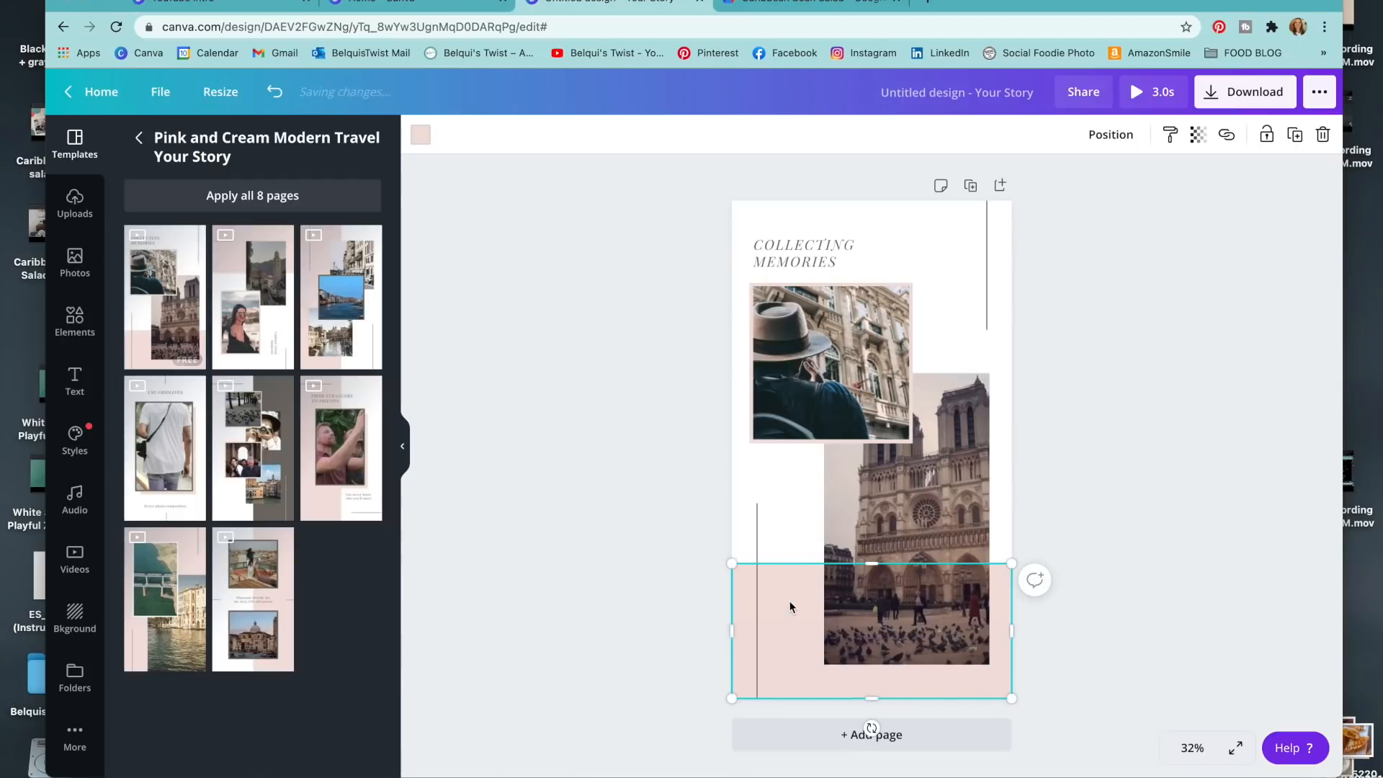
click(421, 136)
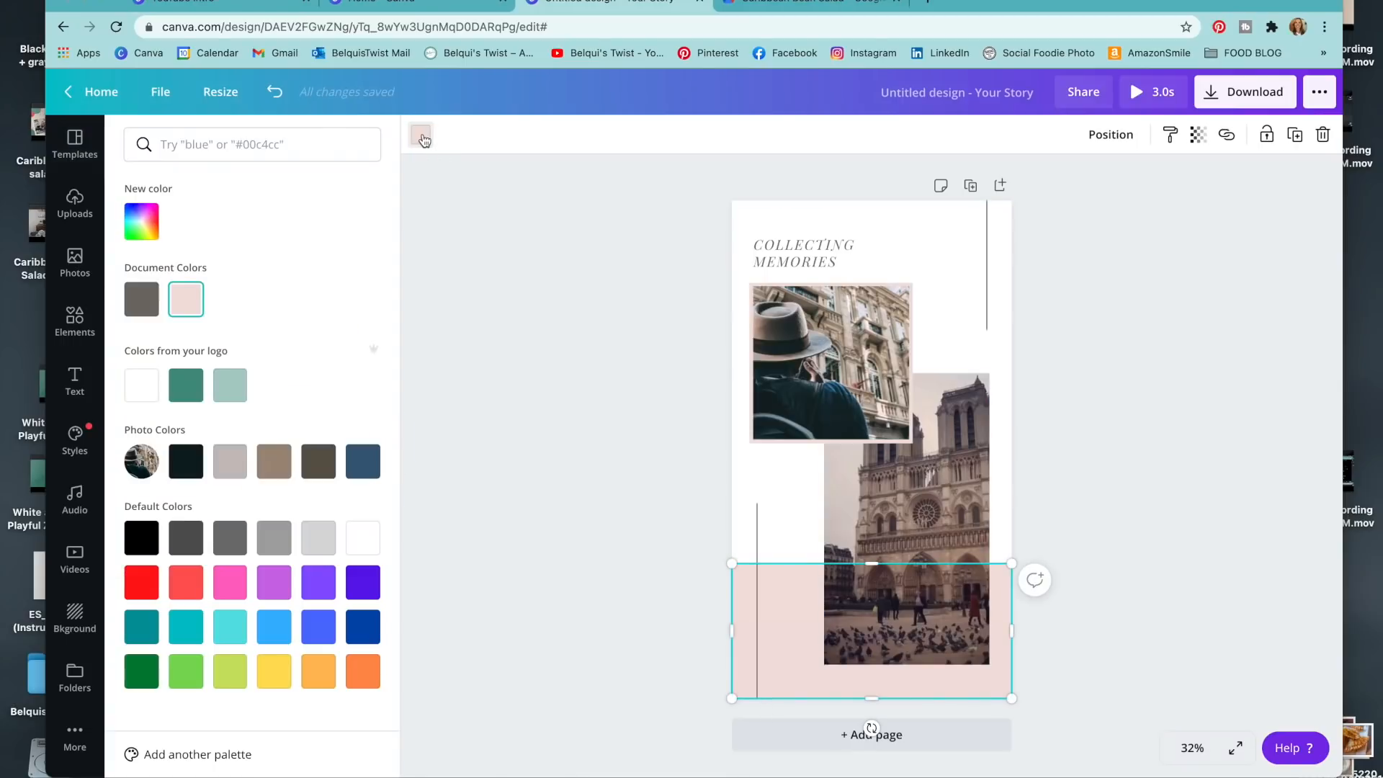
click(181, 385)
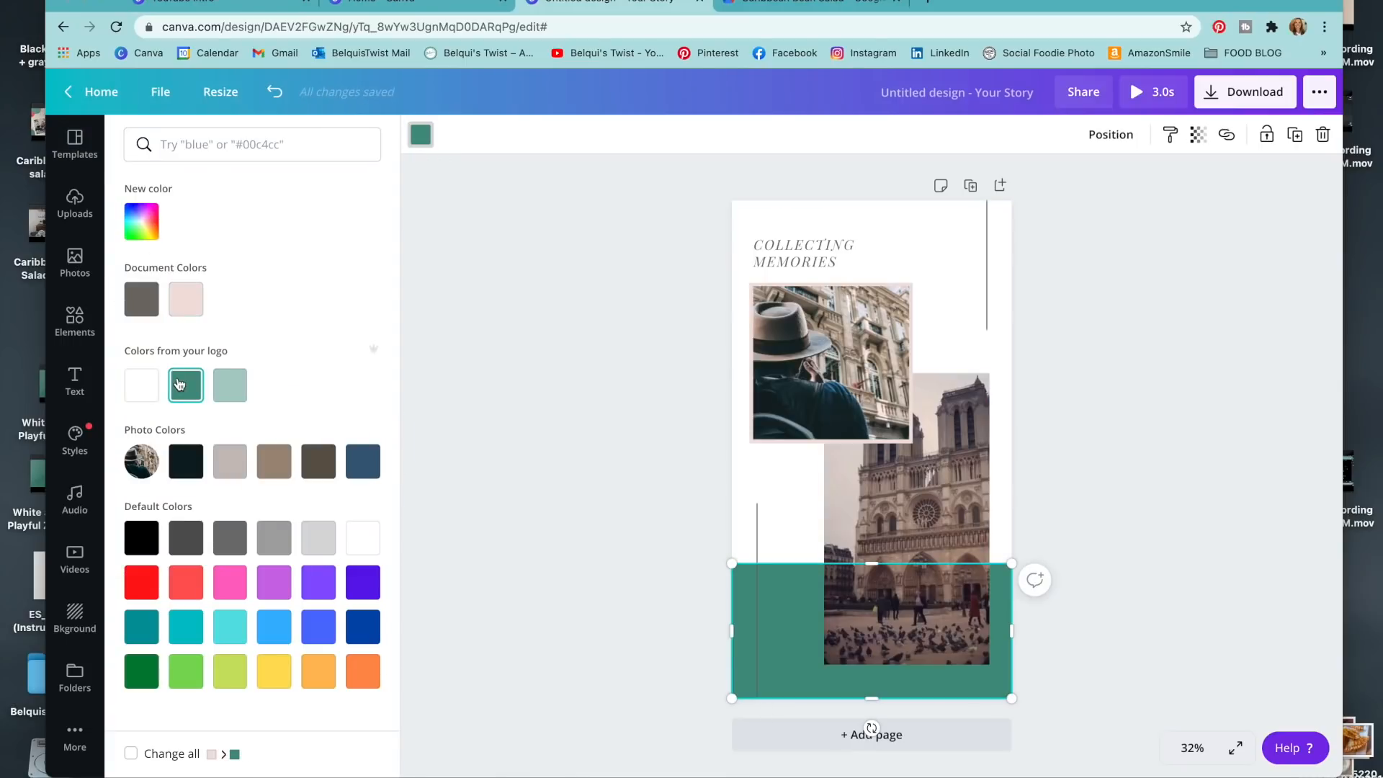
click(223, 395)
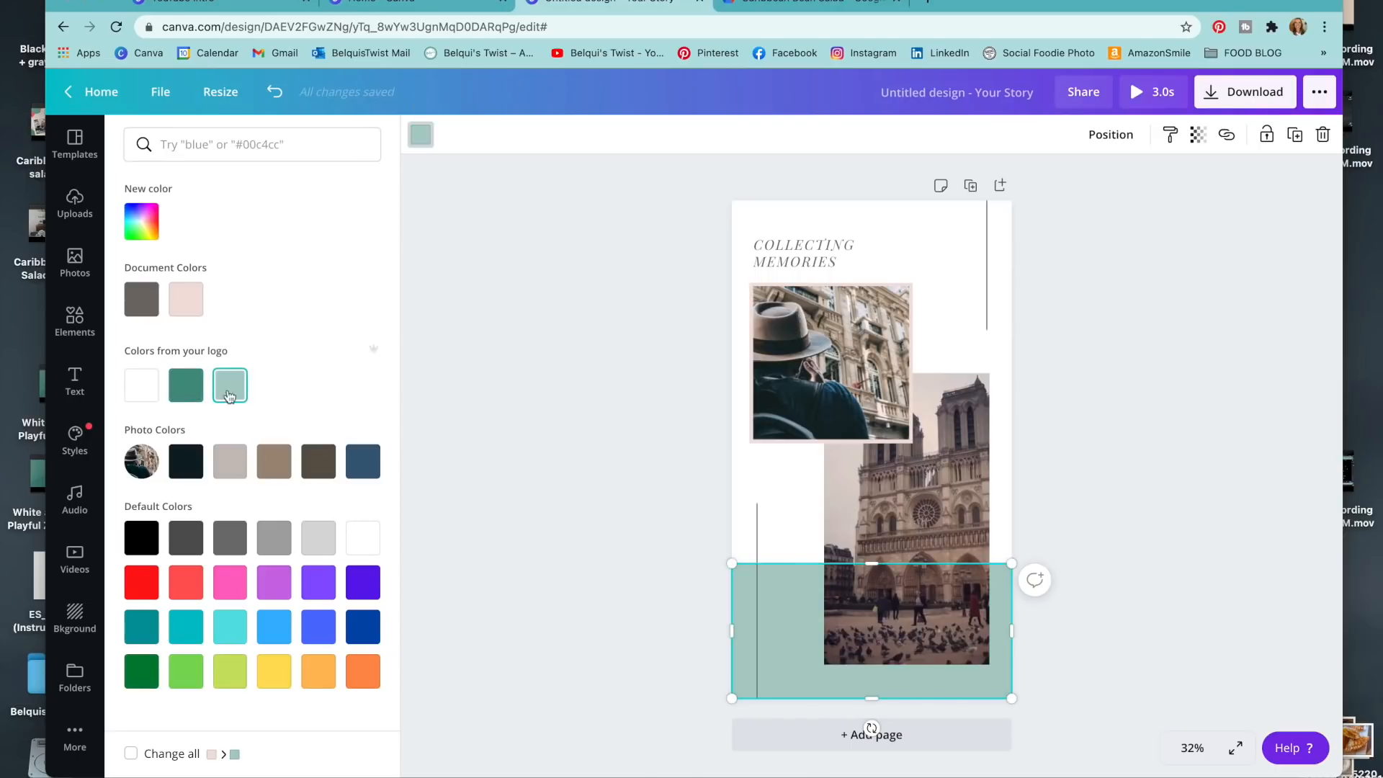
click(603, 499)
Try the logo's dark green #469383 as the page background, and set the background back to white
click(748, 526)
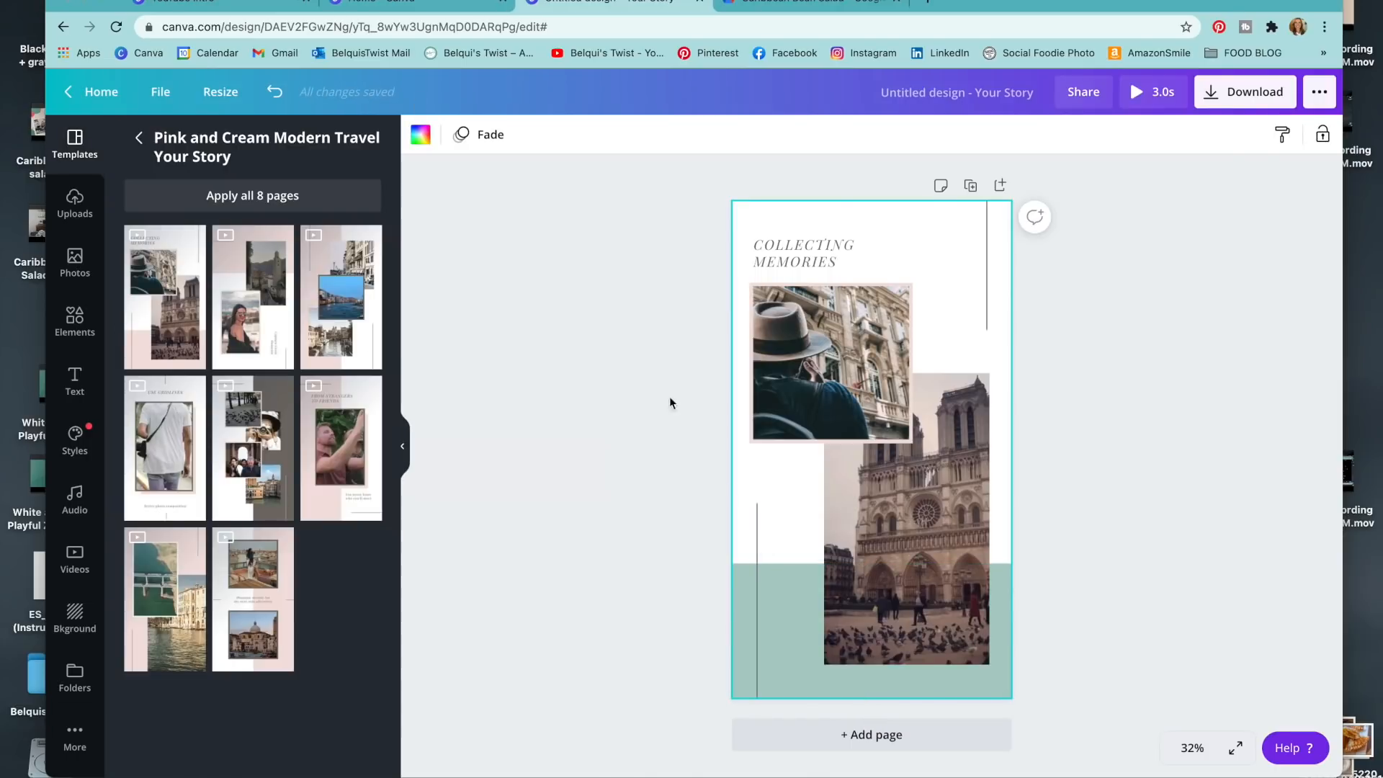
click(420, 132)
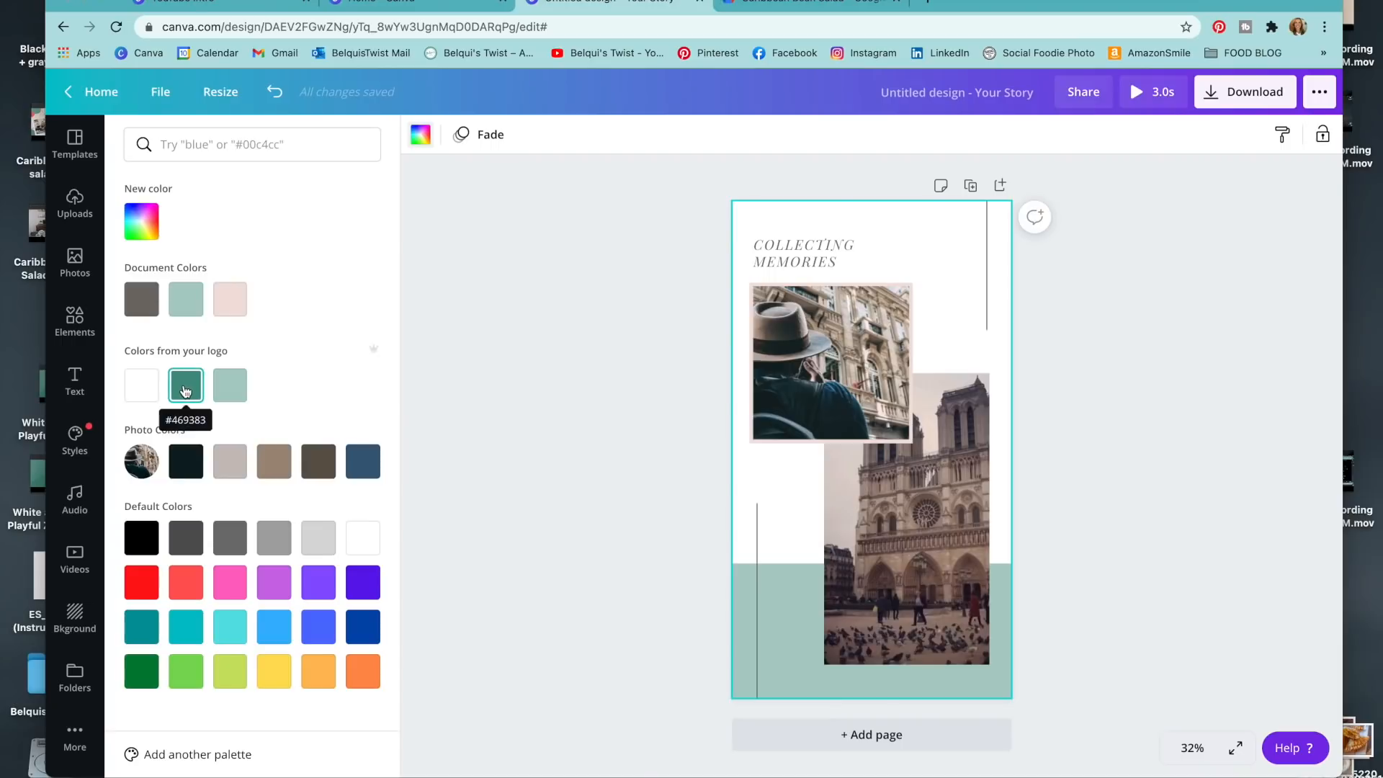
click(185, 385)
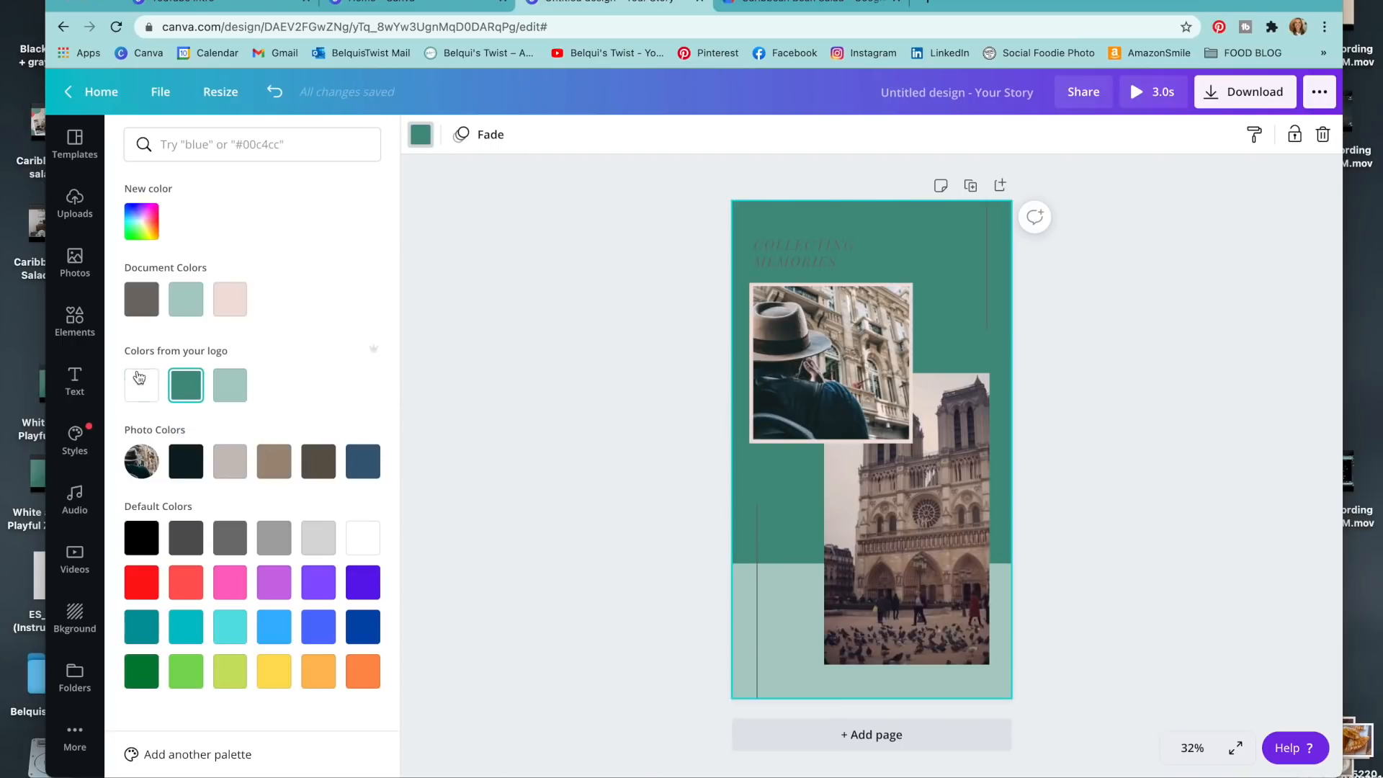
click(145, 391)
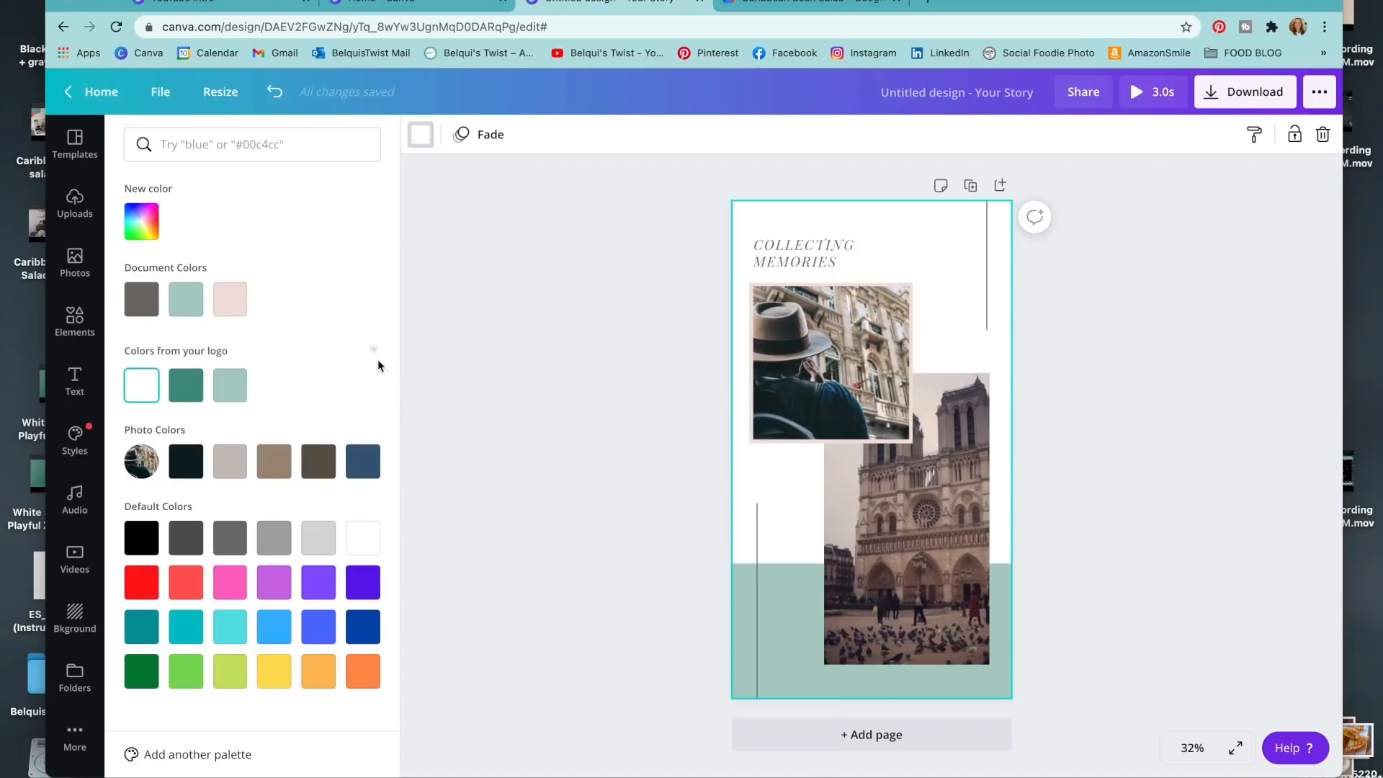
Recolor the vertical line over the light green rectangle with the dark green from the logo colors
click(757, 559)
click(419, 135)
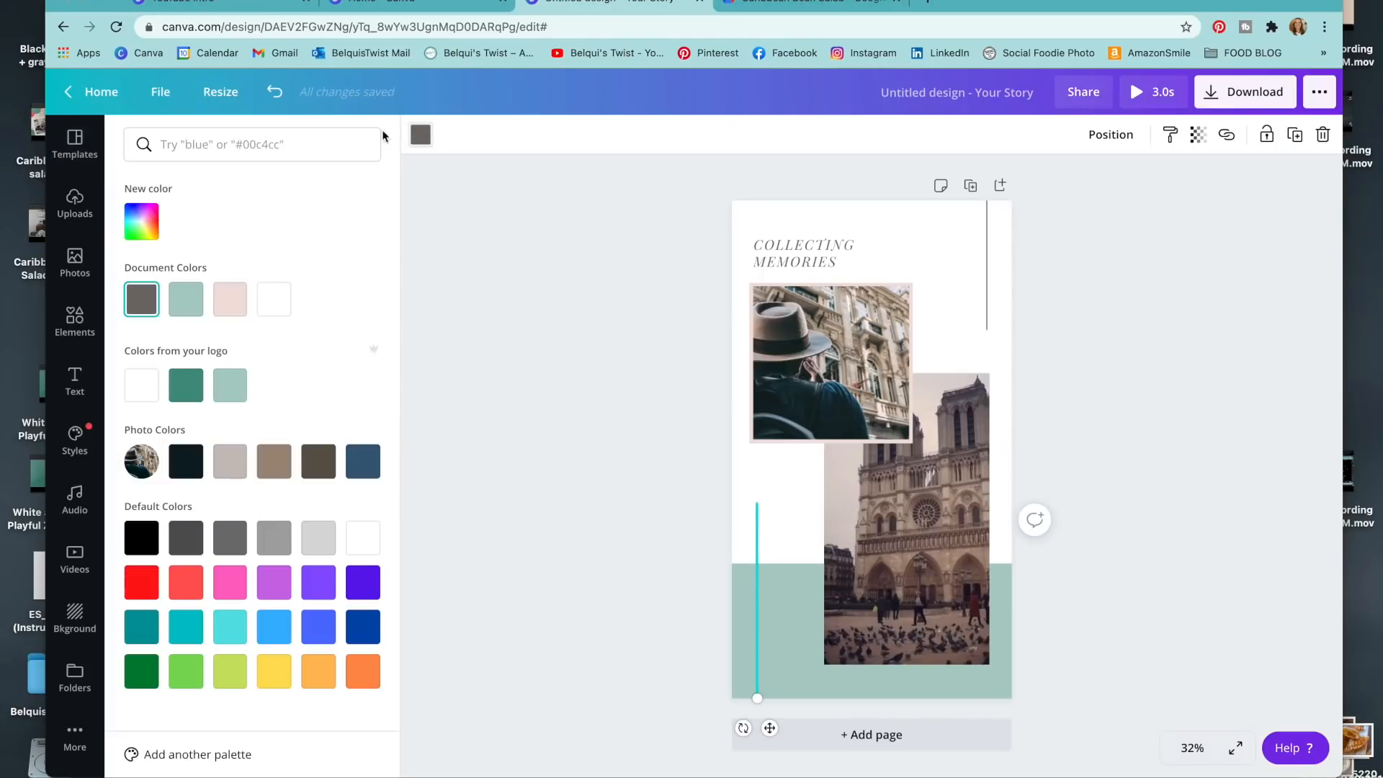
click(184, 391)
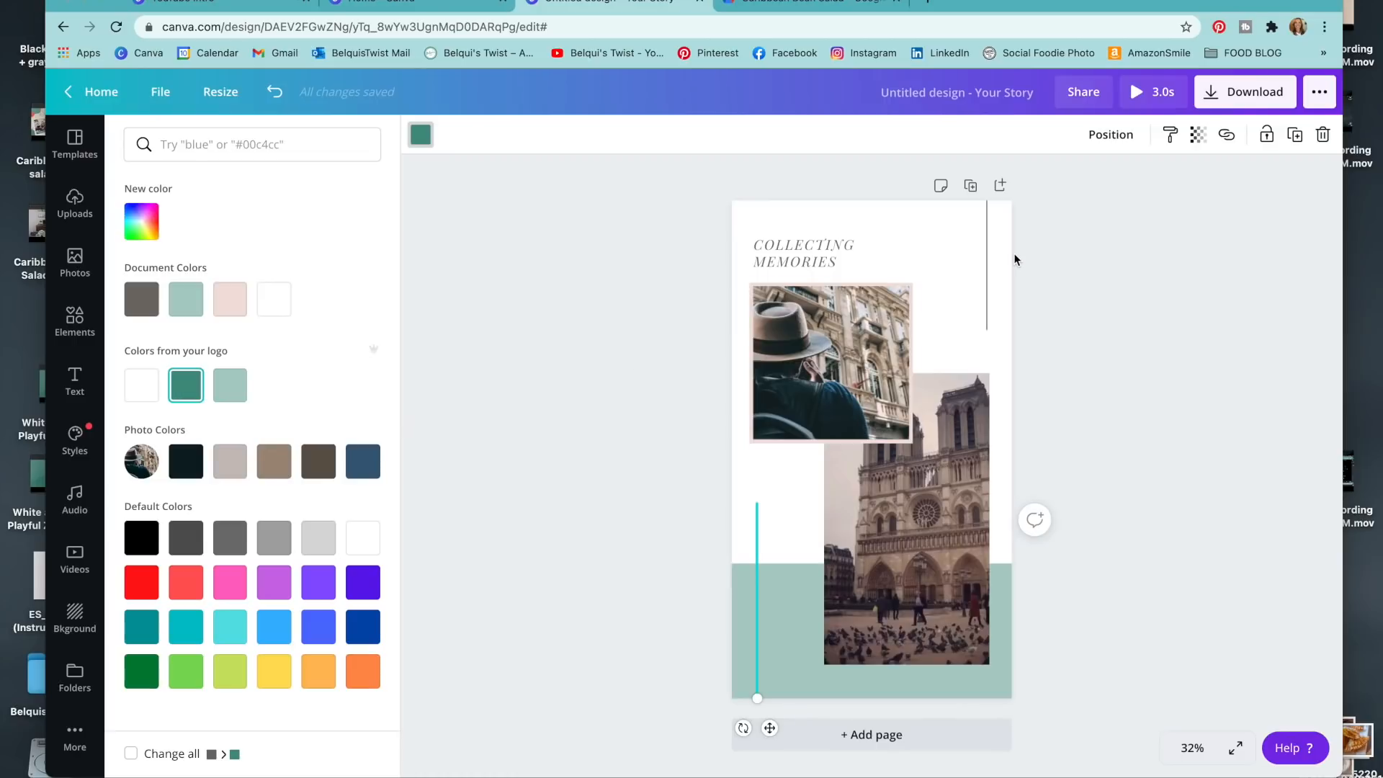
click(1043, 260)
click(802, 670)
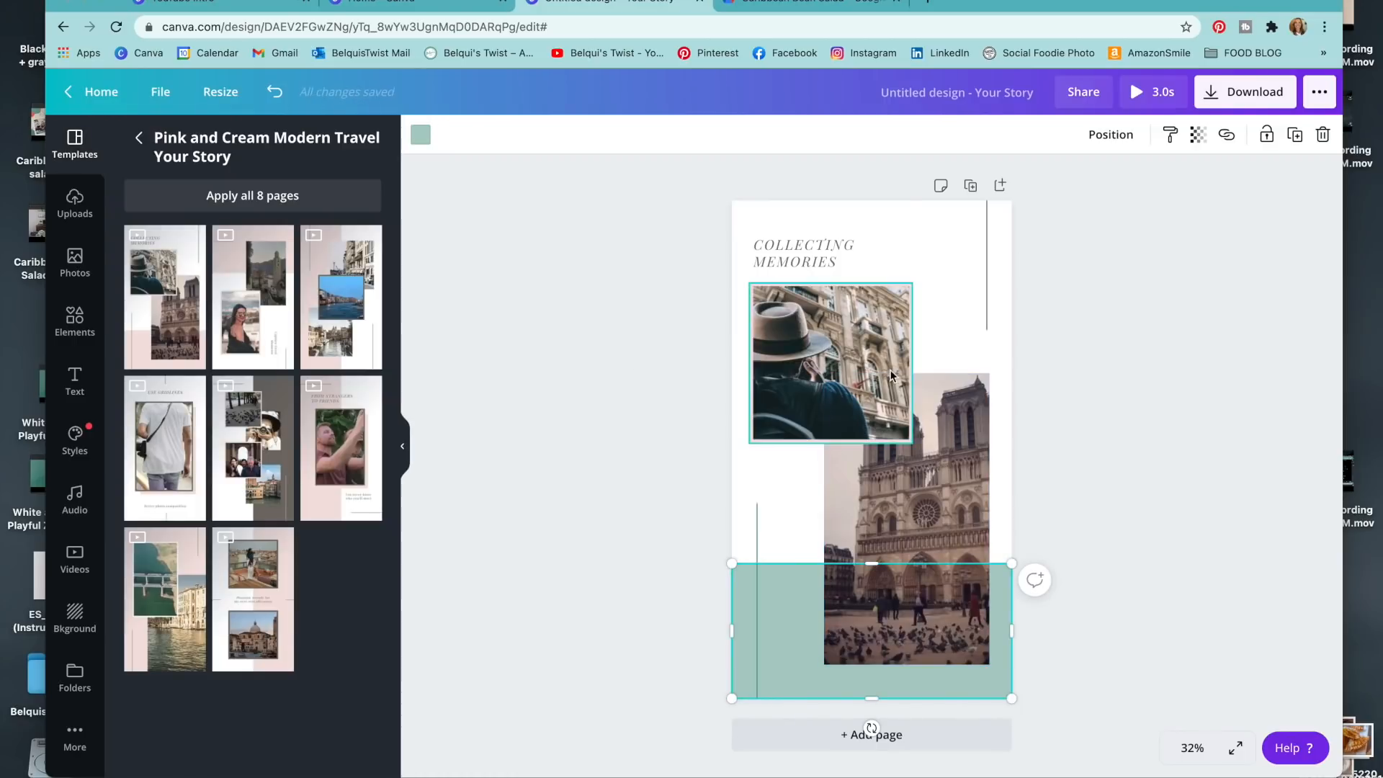
Recolor the vertical line in the story's upper right with the dark green from the logo colors
click(986, 285)
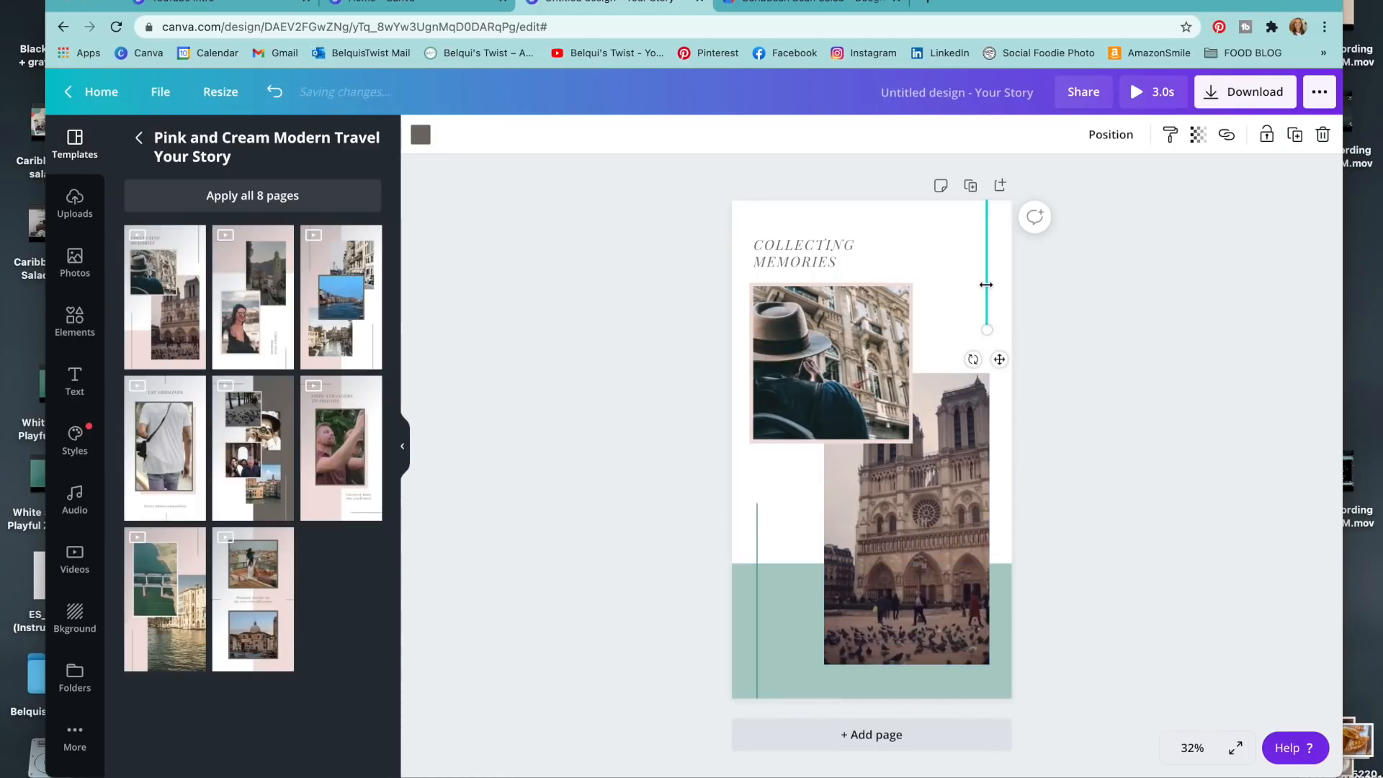
click(421, 135)
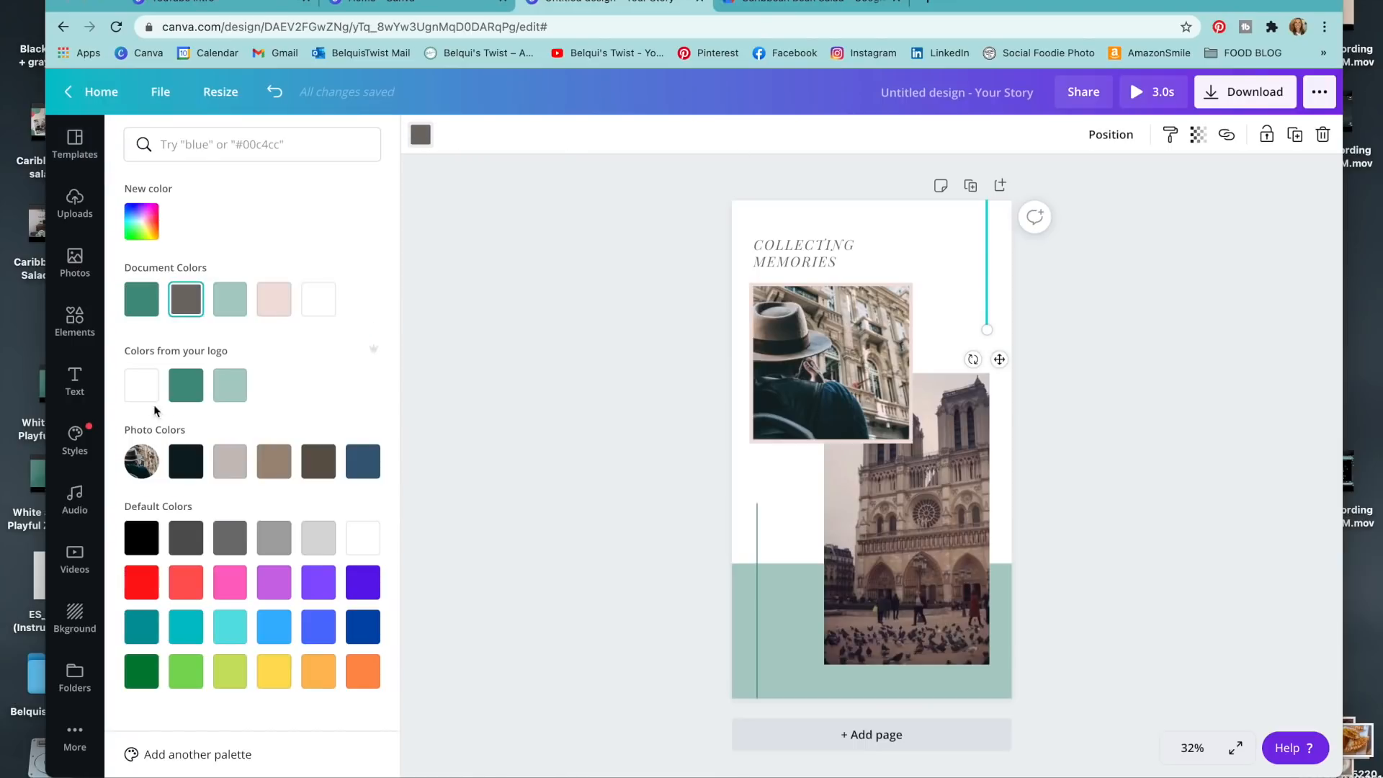
click(185, 392)
Replace the cathedral photo with the uploaded bean salad bowl photo, widen it leftward and shift it slightly down and right
click(865, 284)
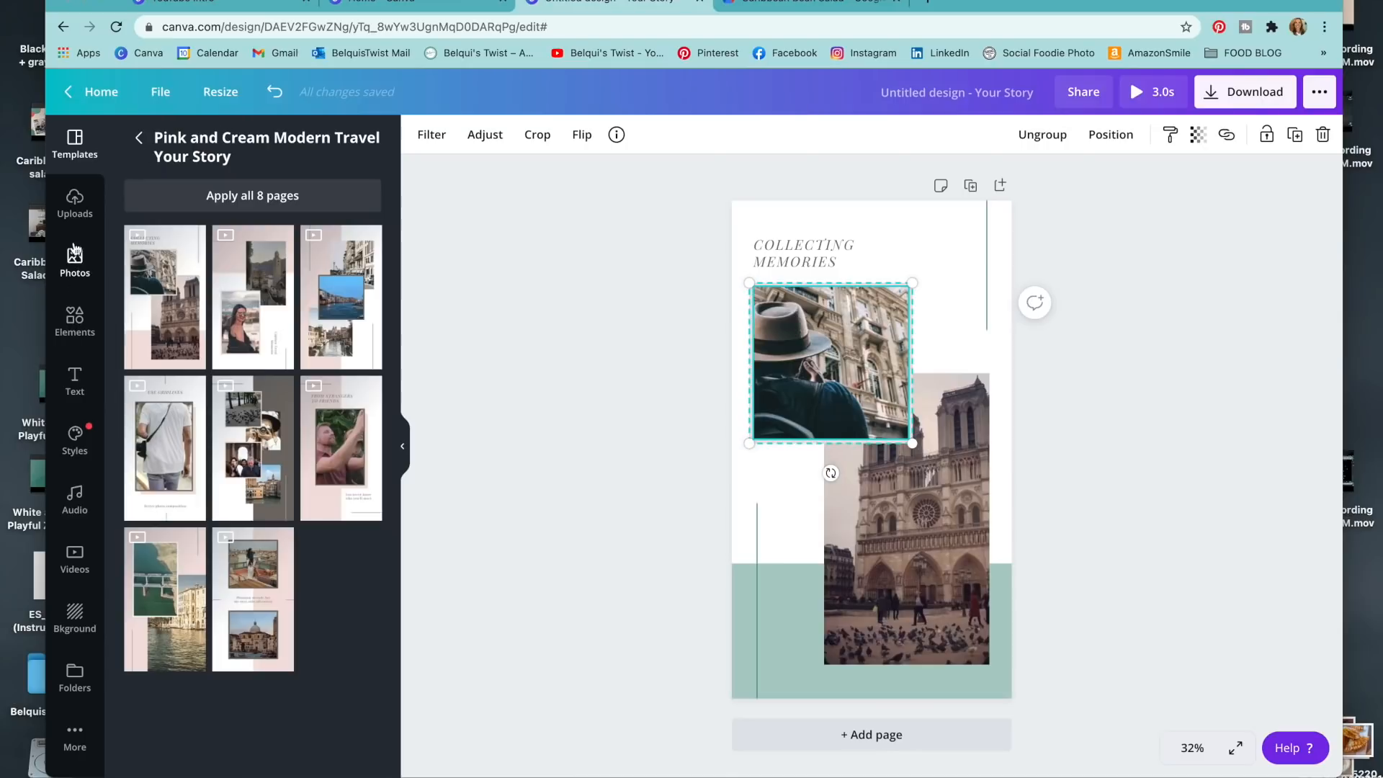
click(75, 203)
drag(153, 289, 898, 500)
click(898, 499)
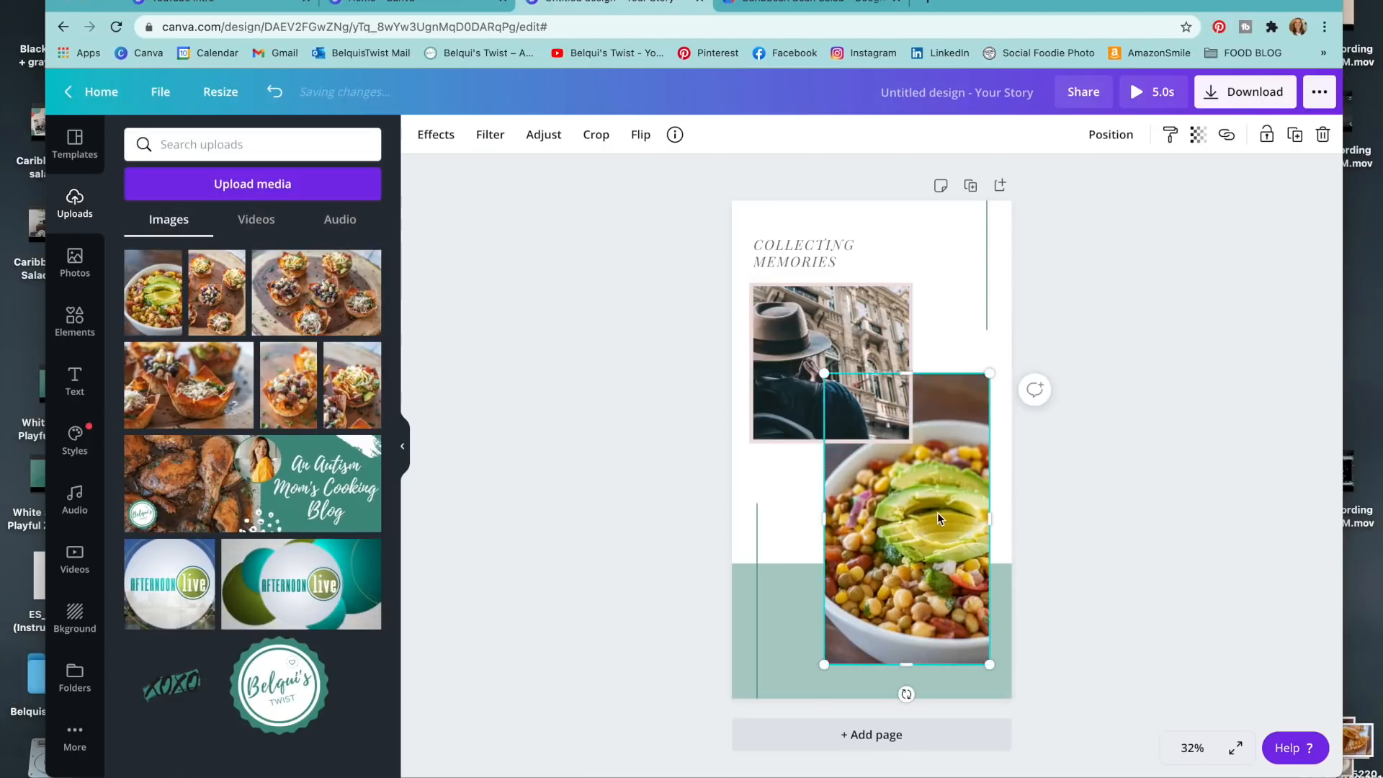
drag(823, 523, 785, 524)
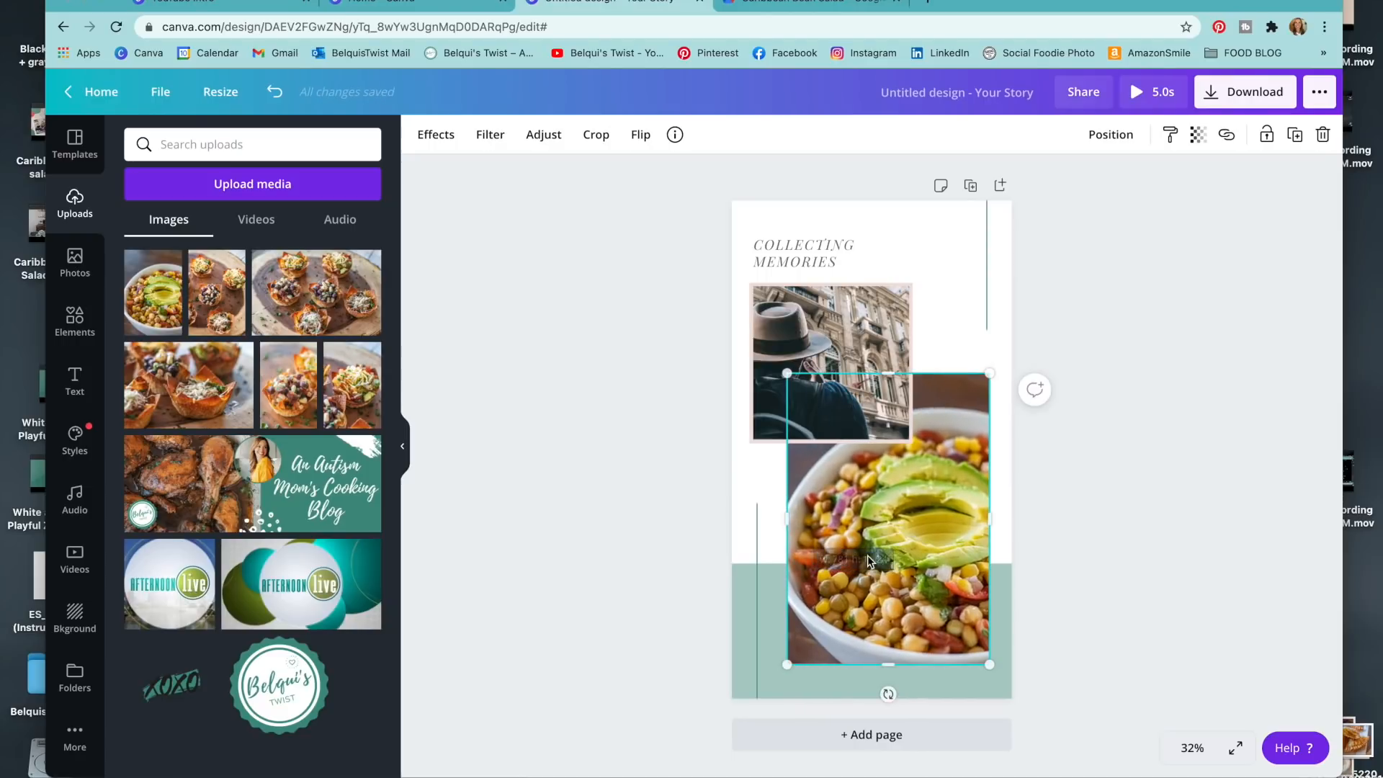
drag(921, 540, 932, 540)
Enlarge the upper framed photo, replace it with the uploaded 11.8 s cooking video and play the clip
click(879, 335)
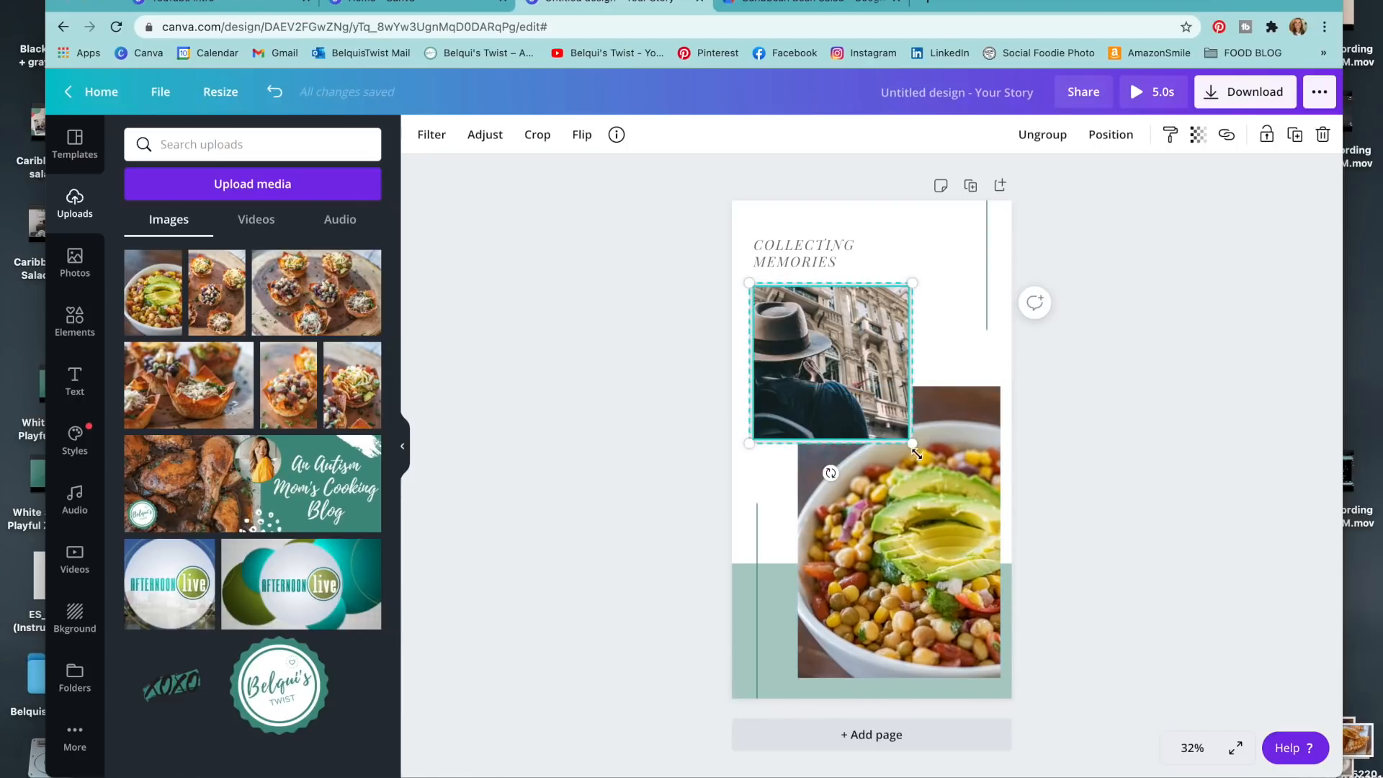
drag(919, 446, 948, 473)
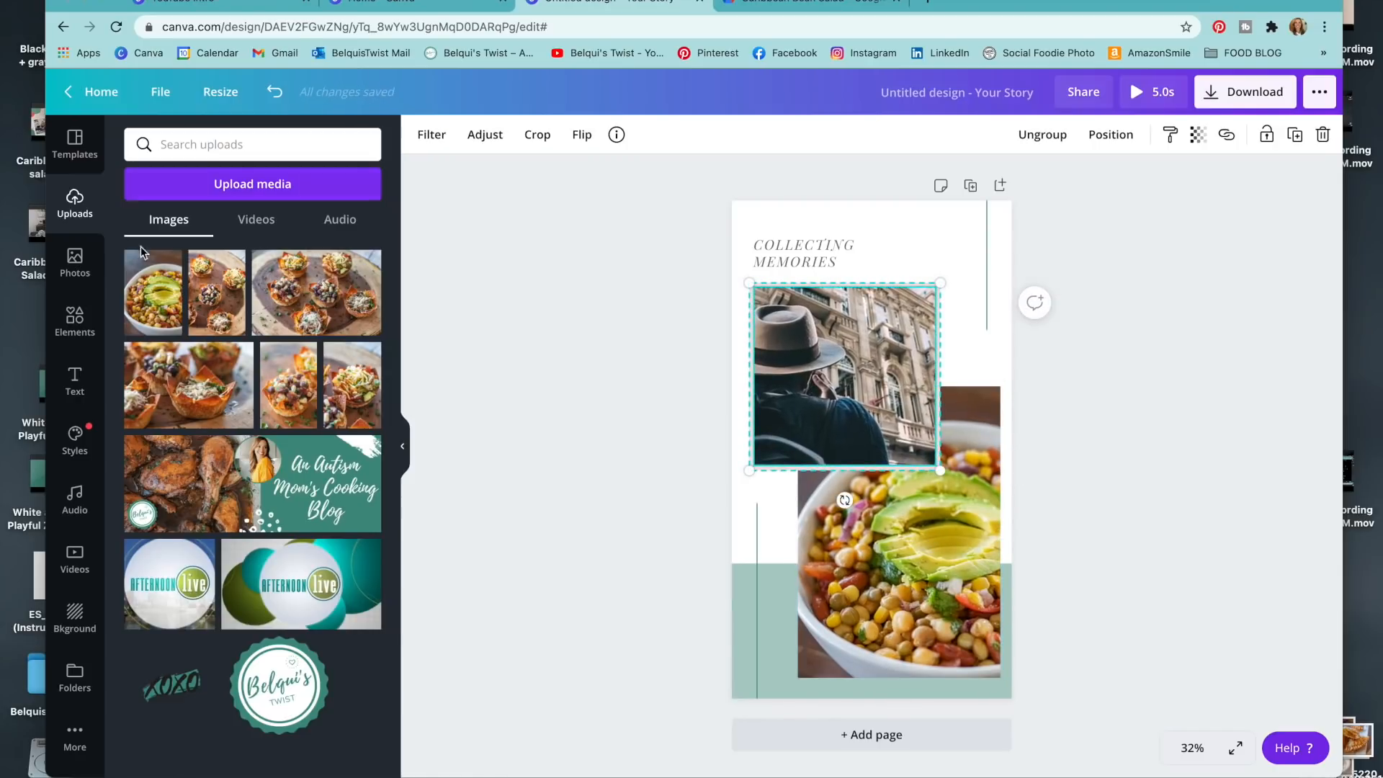
click(256, 220)
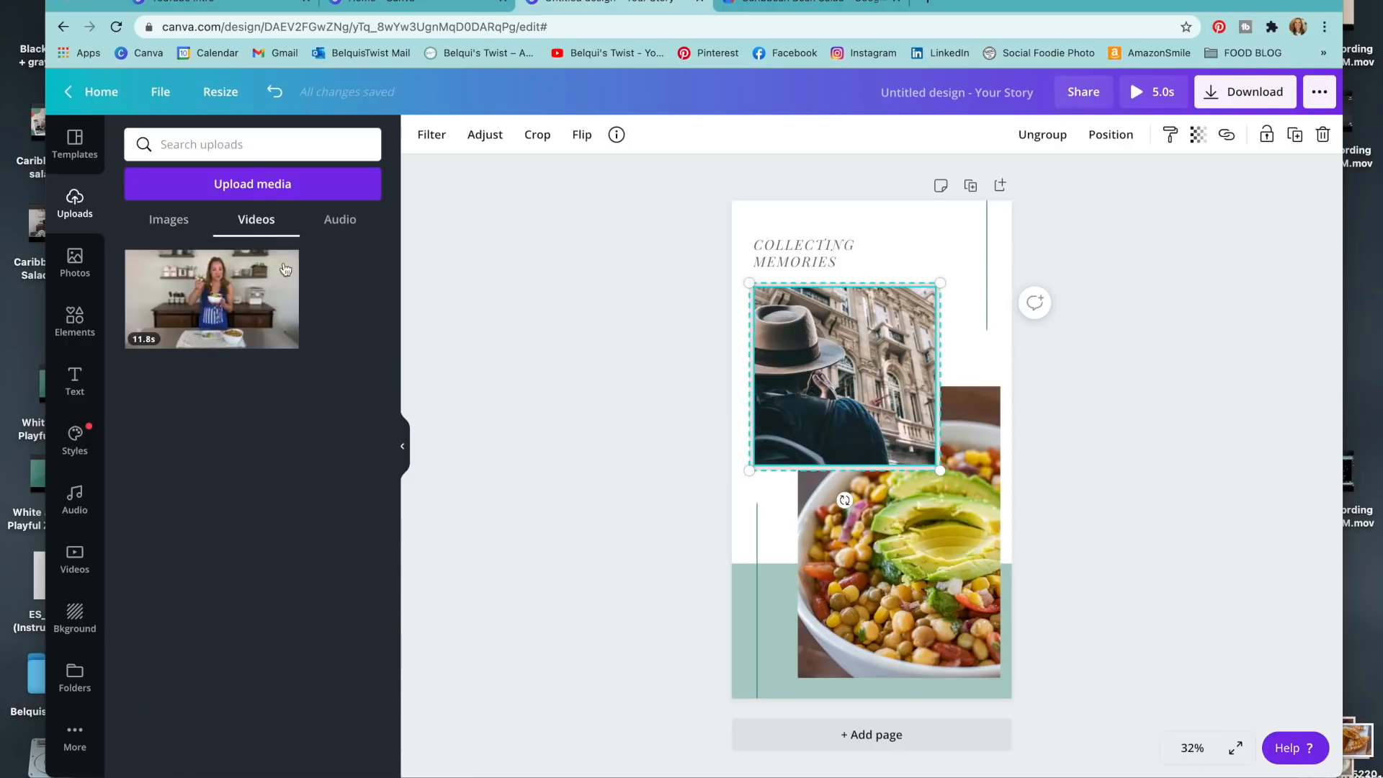
drag(187, 308, 780, 333)
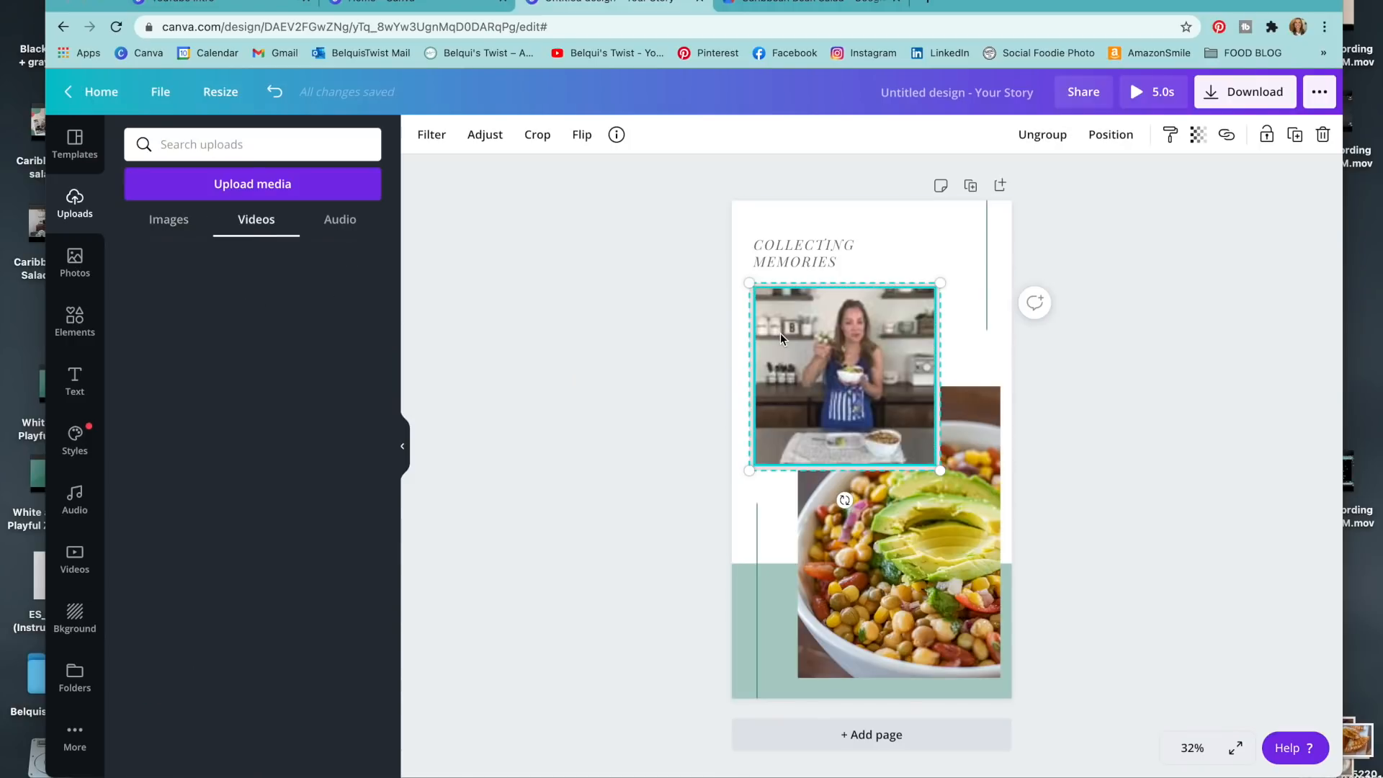
click(840, 372)
click(845, 381)
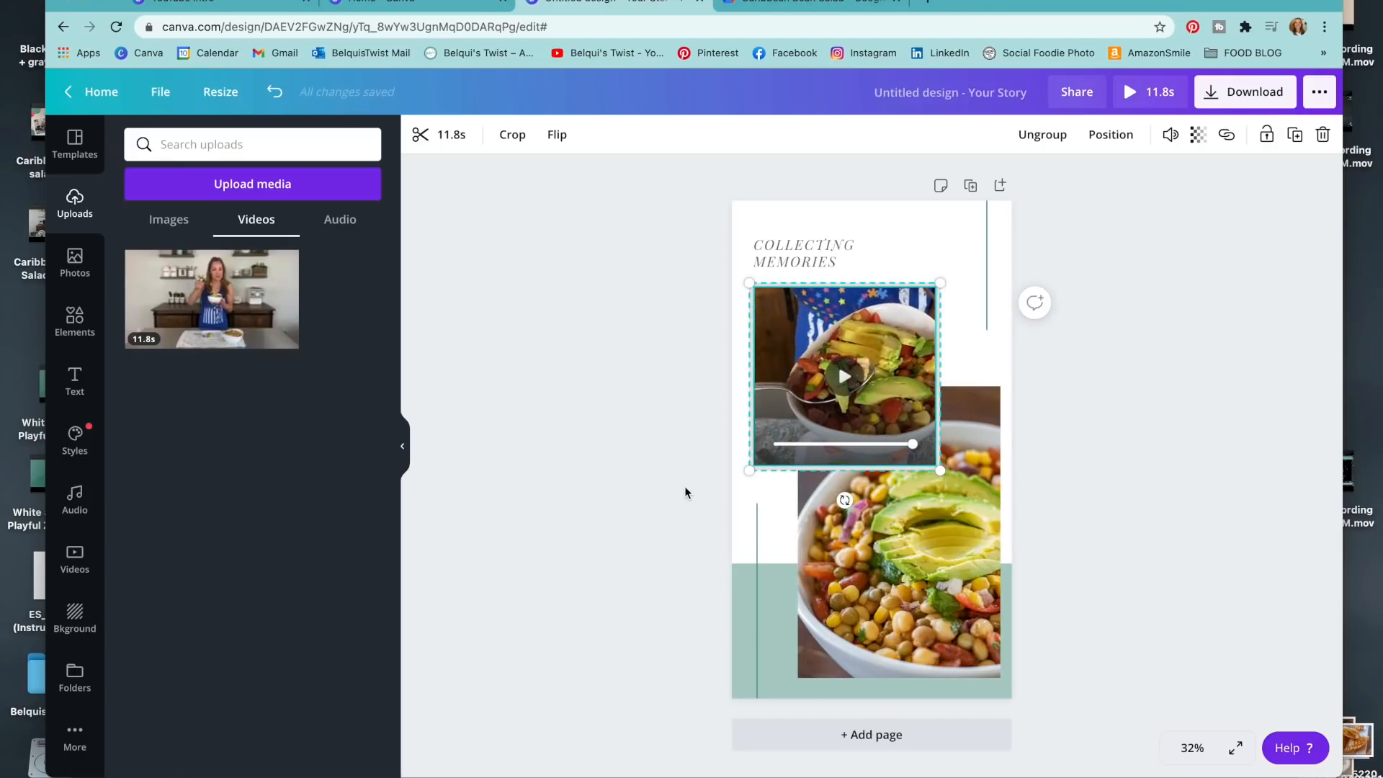
Trim the framed video from both ends to the 3.2 s section with the salad bowl near the end
click(445, 135)
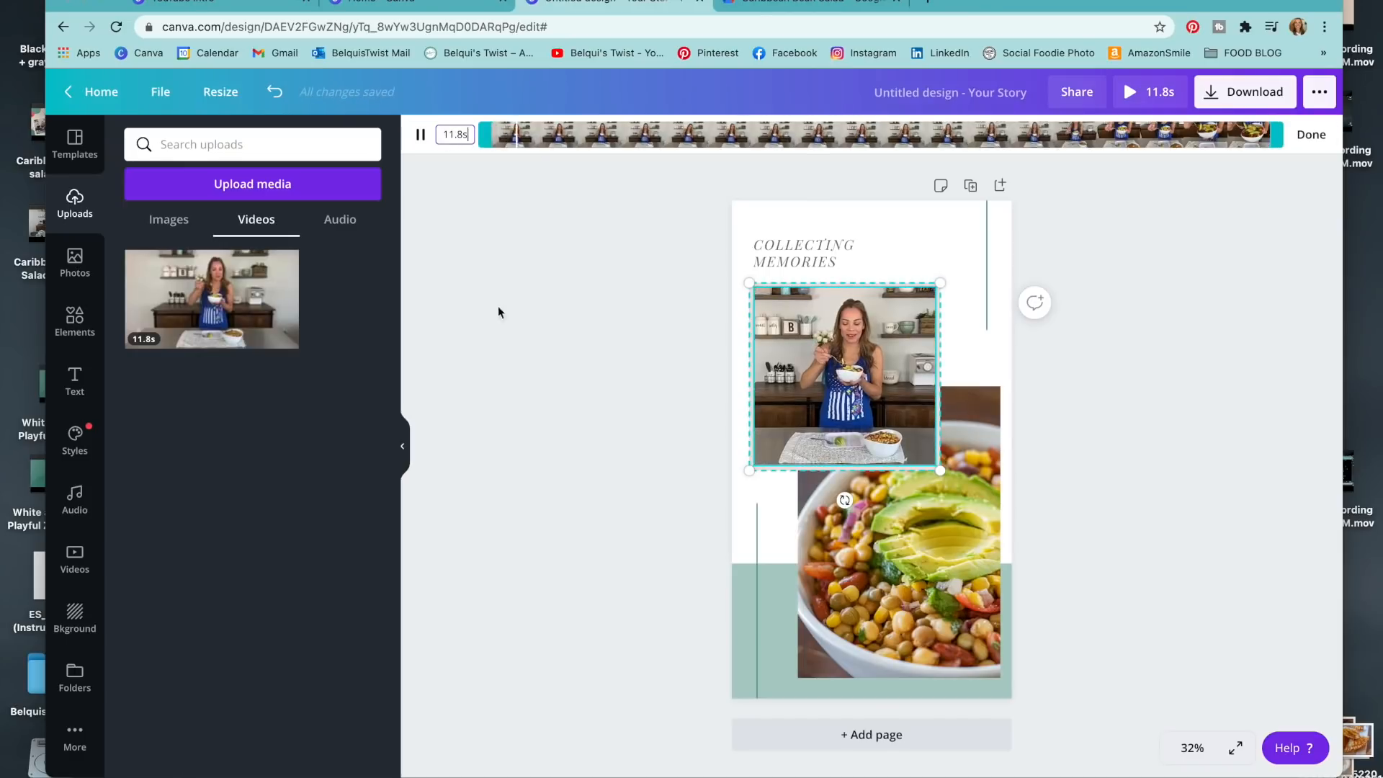
click(1066, 135)
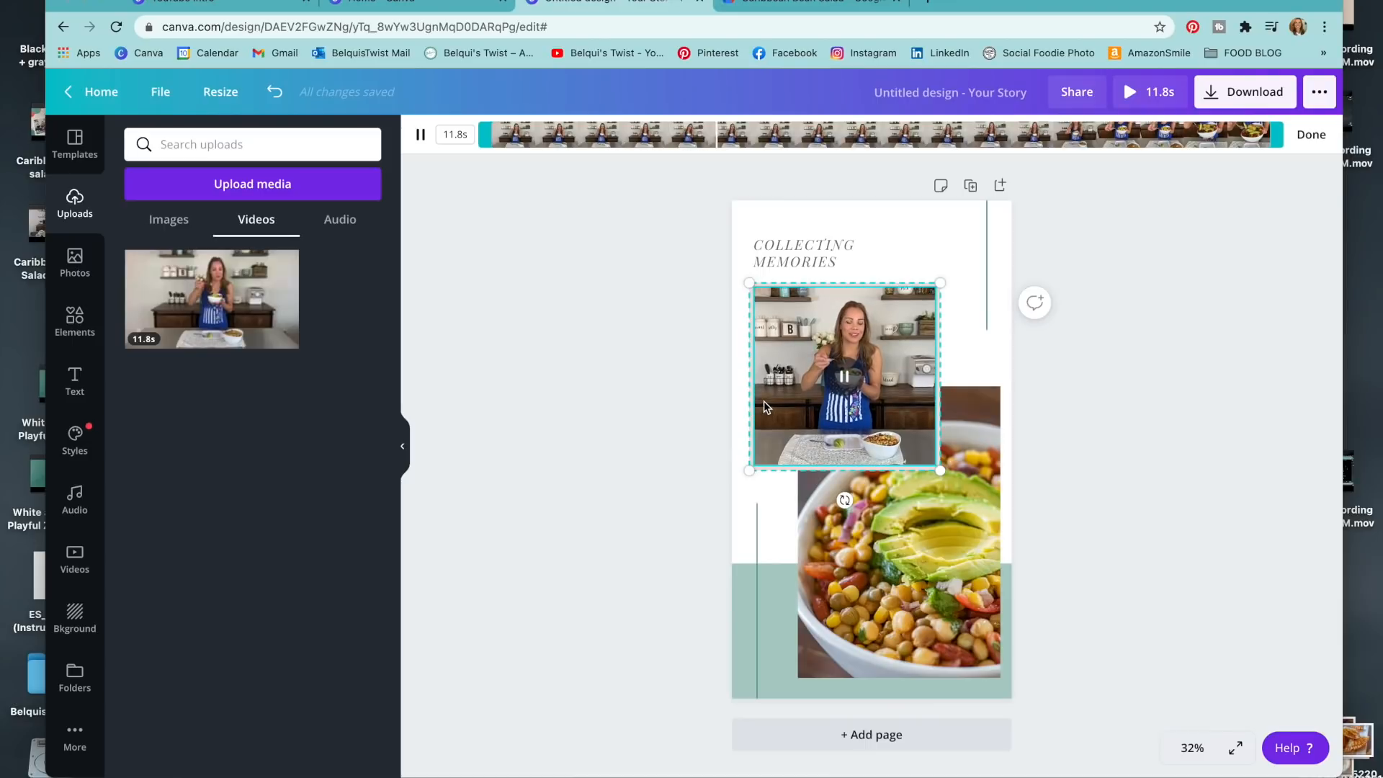
click(845, 377)
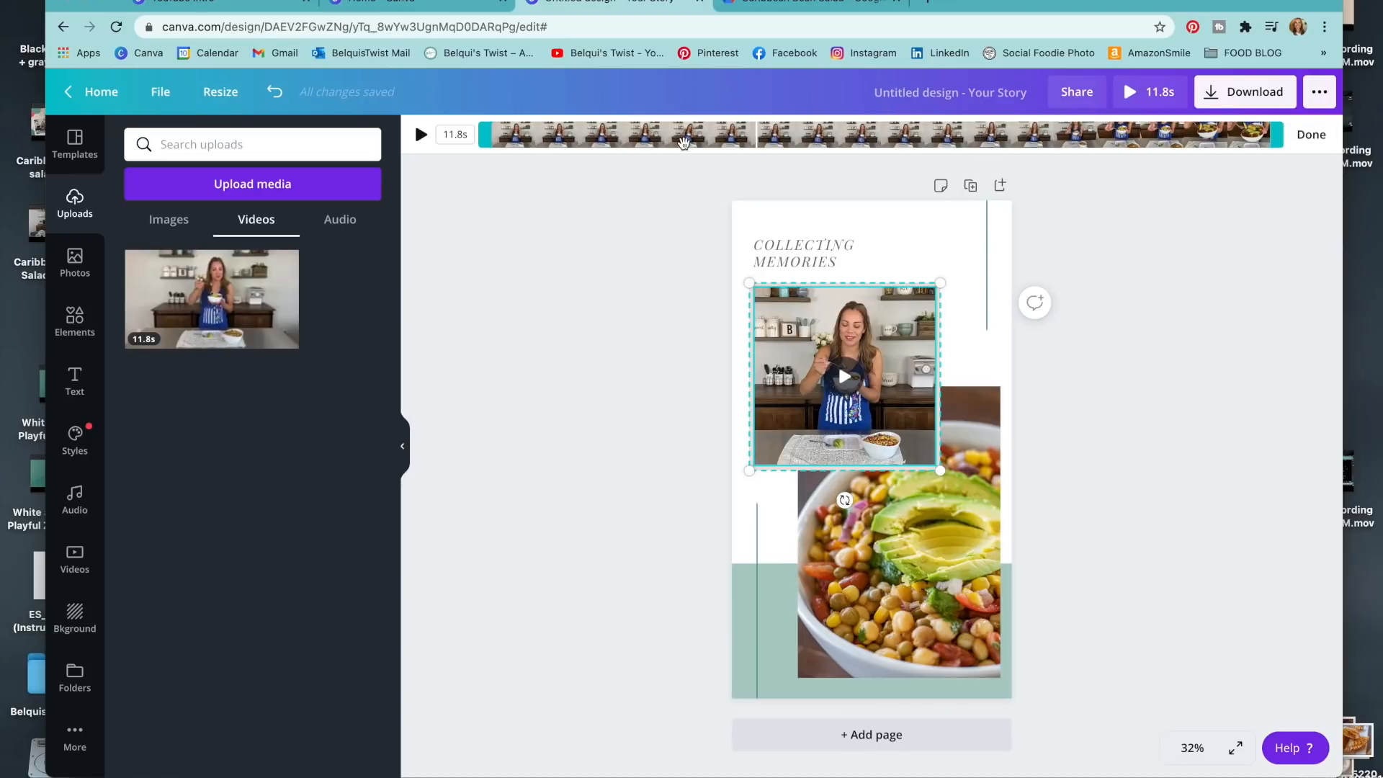
drag(485, 135, 969, 137)
drag(1276, 140, 1197, 136)
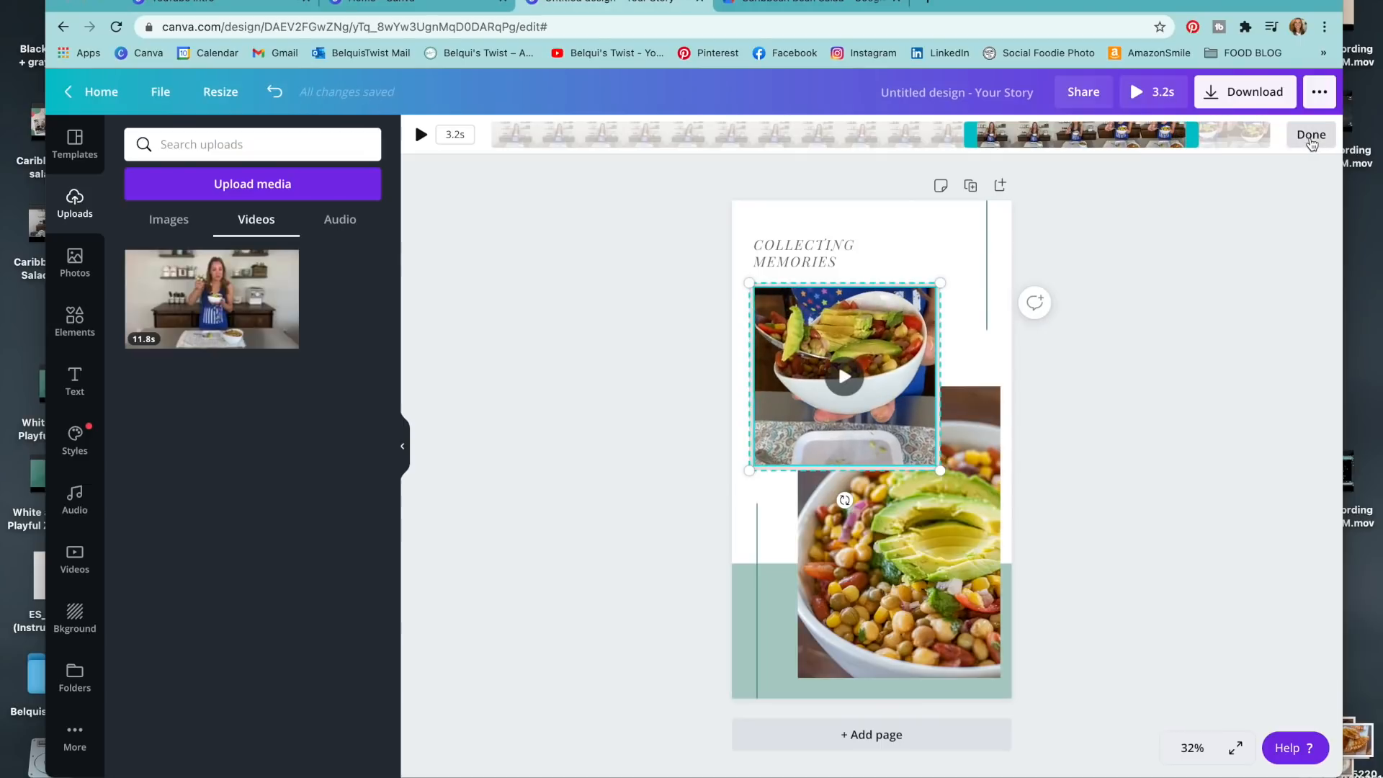
click(1311, 135)
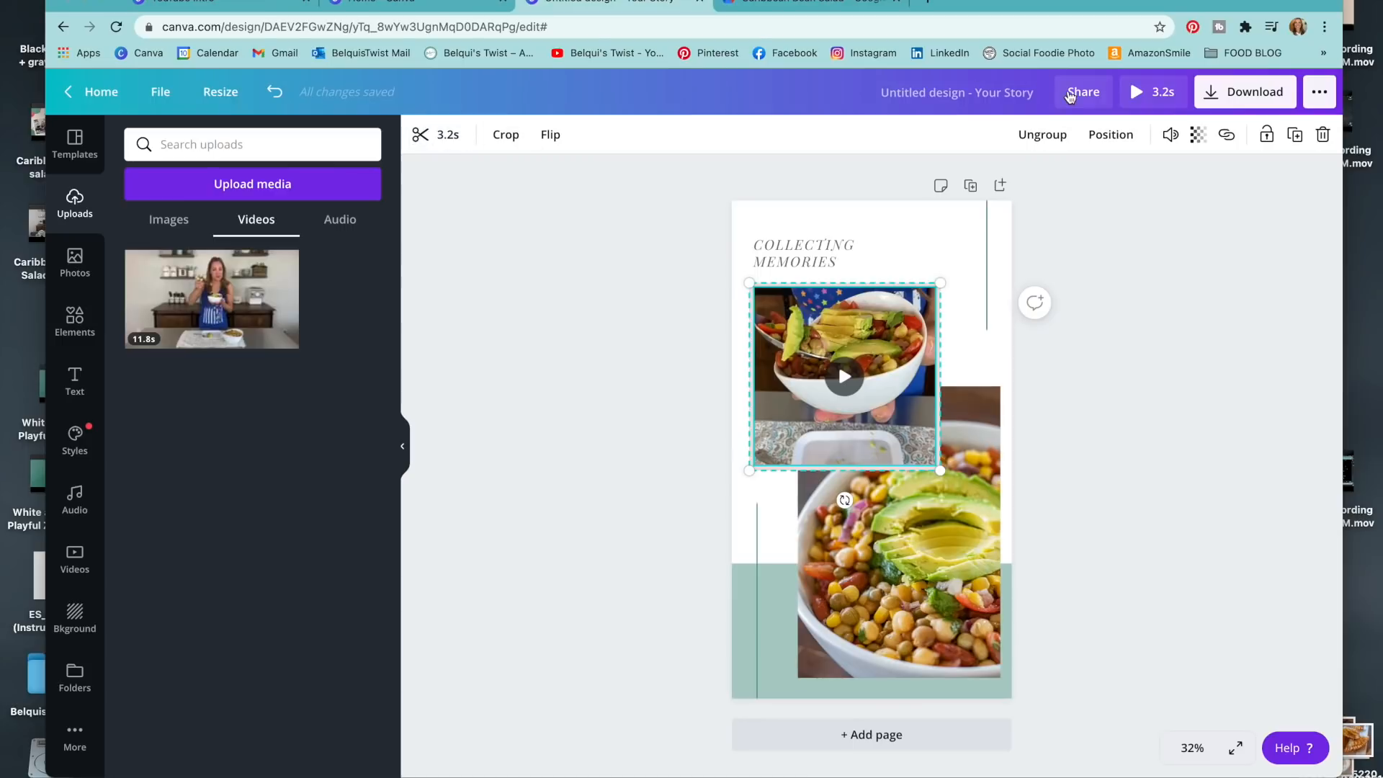
Preview the animated story and mute the sound of the framed video
click(1143, 97)
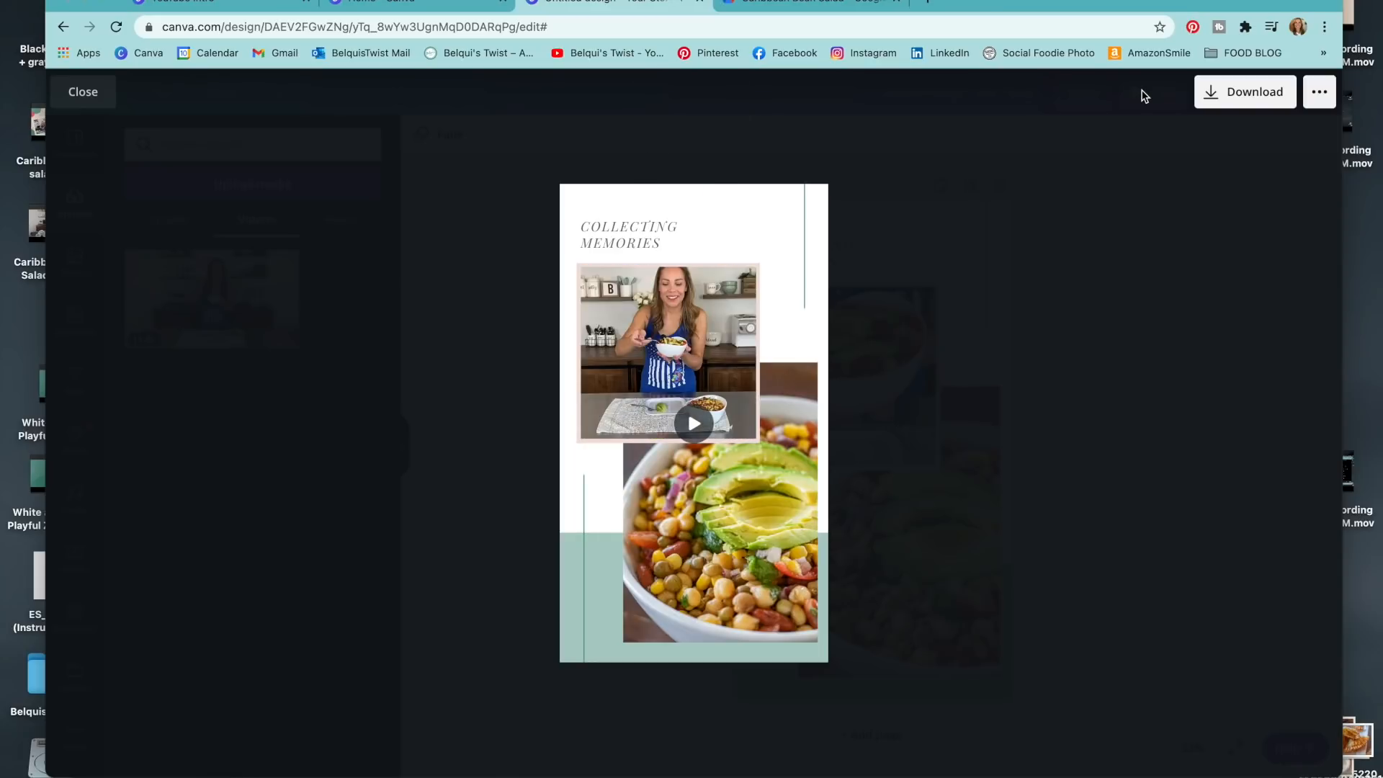
click(88, 92)
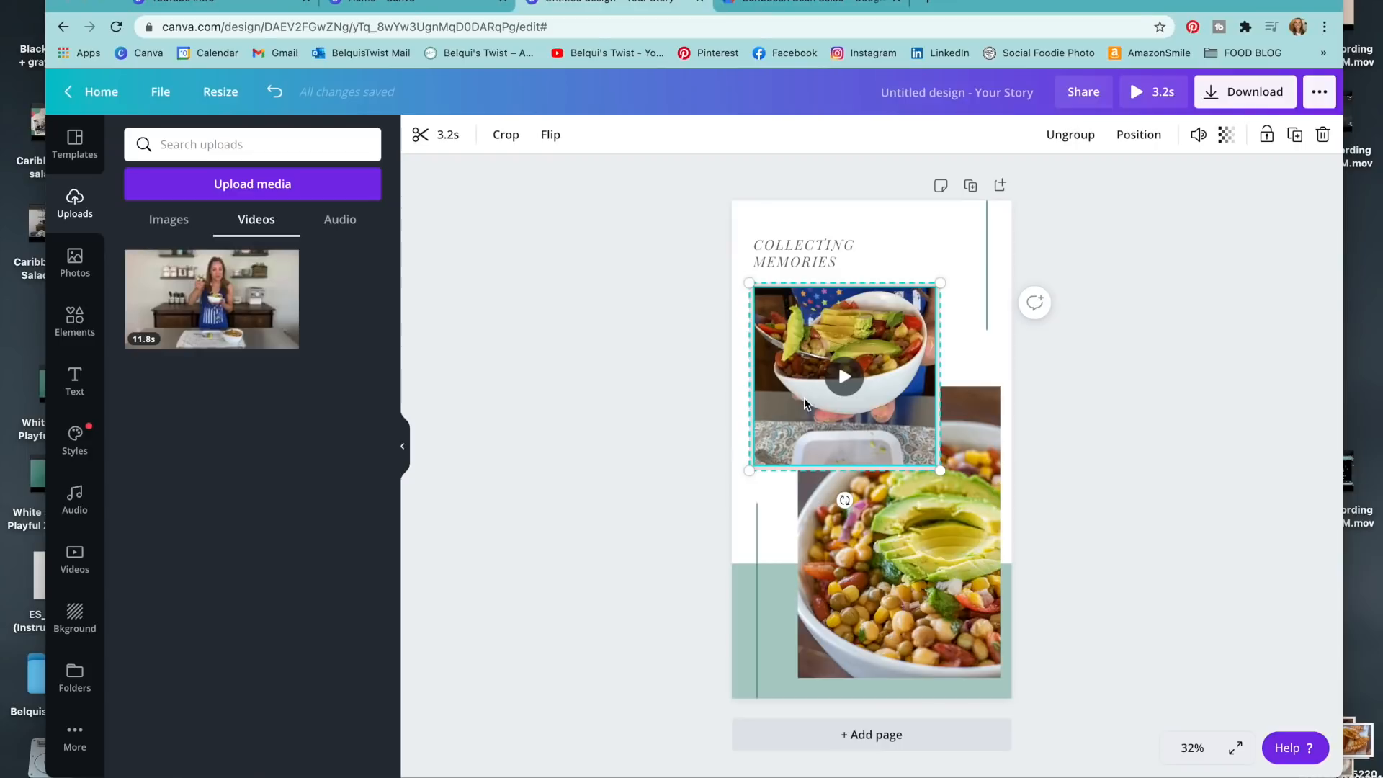
click(1198, 135)
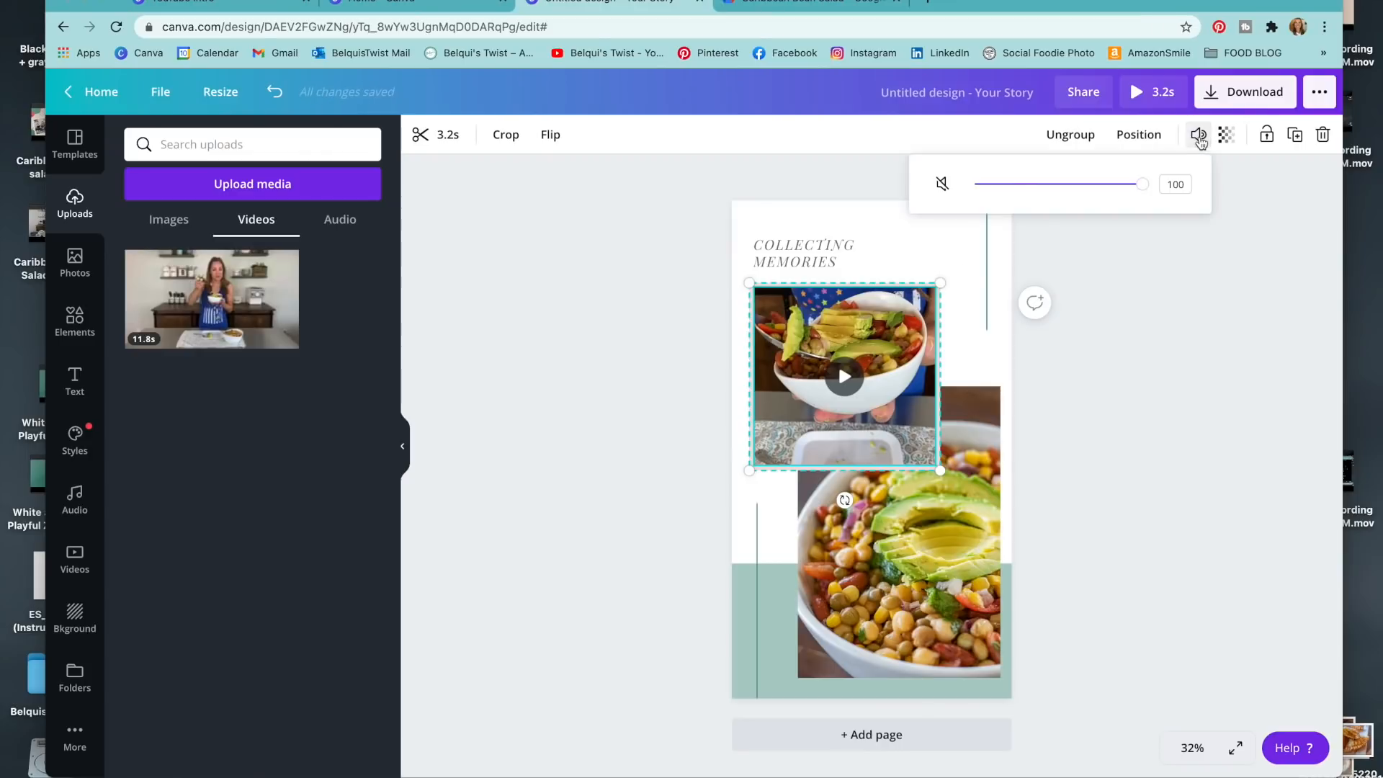
click(942, 185)
click(523, 601)
Move the "Collecting Memories" heading closer to the page's upper edge and raise the framed video beneath it
click(837, 363)
drag(814, 267, 810, 243)
click(936, 245)
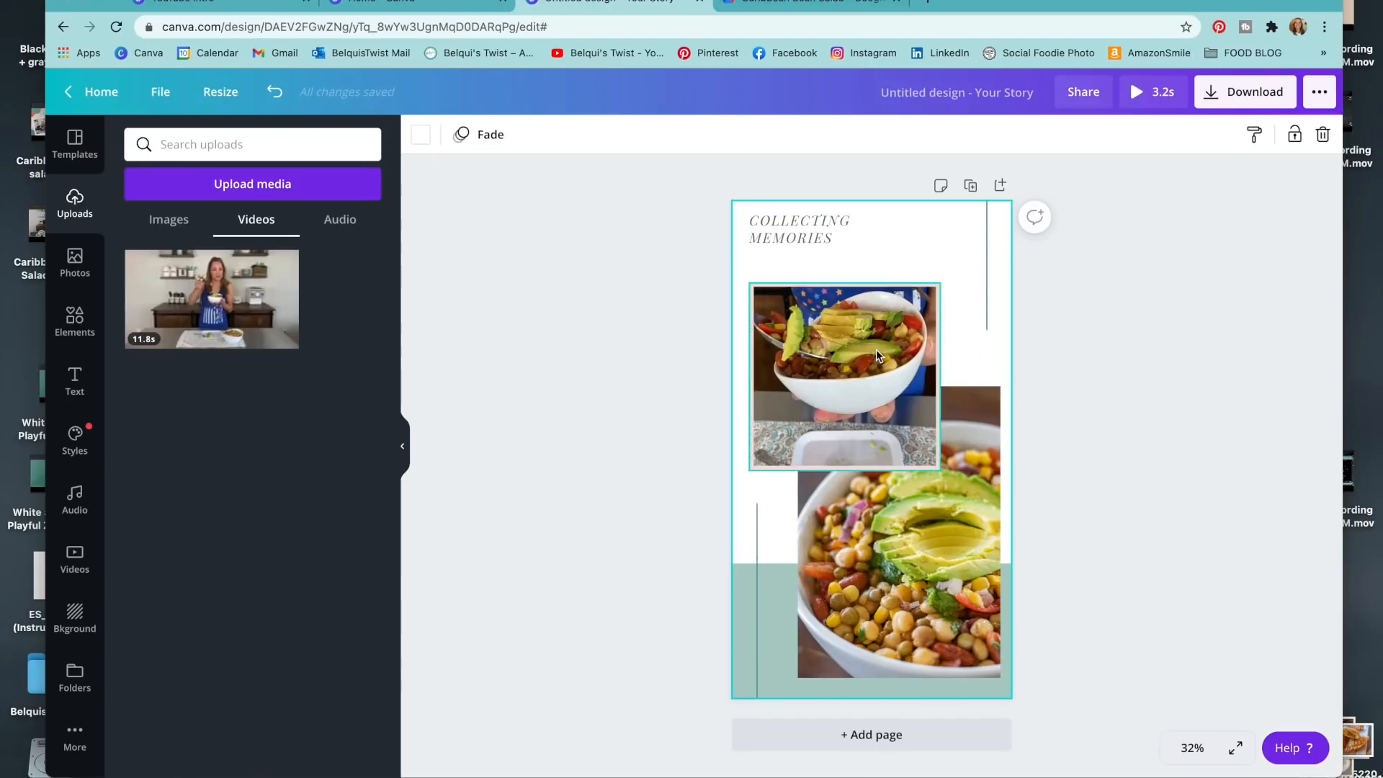
drag(876, 349, 876, 326)
click(974, 325)
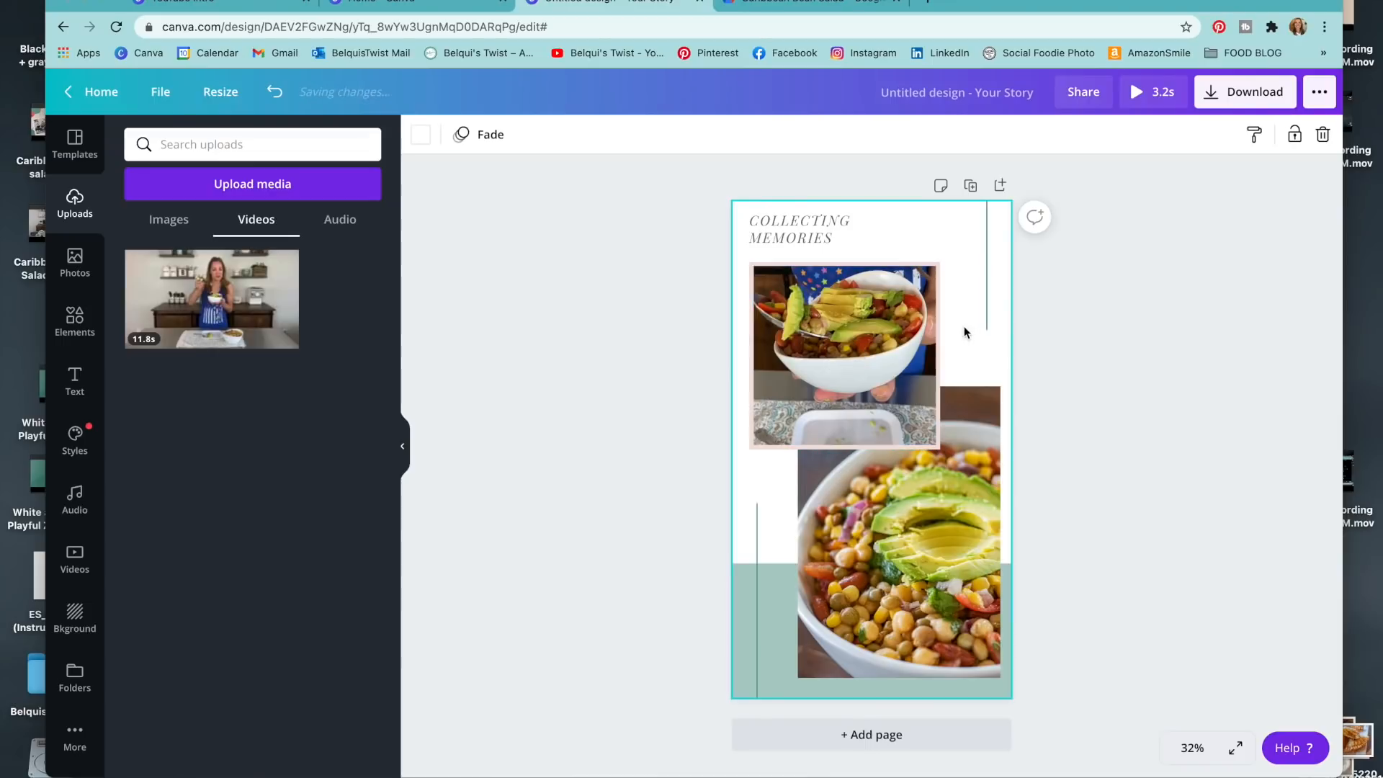
Add the Belqui's Twist logo from the uploaded images, shrink it and place it in the page's upper right corner
click(768, 220)
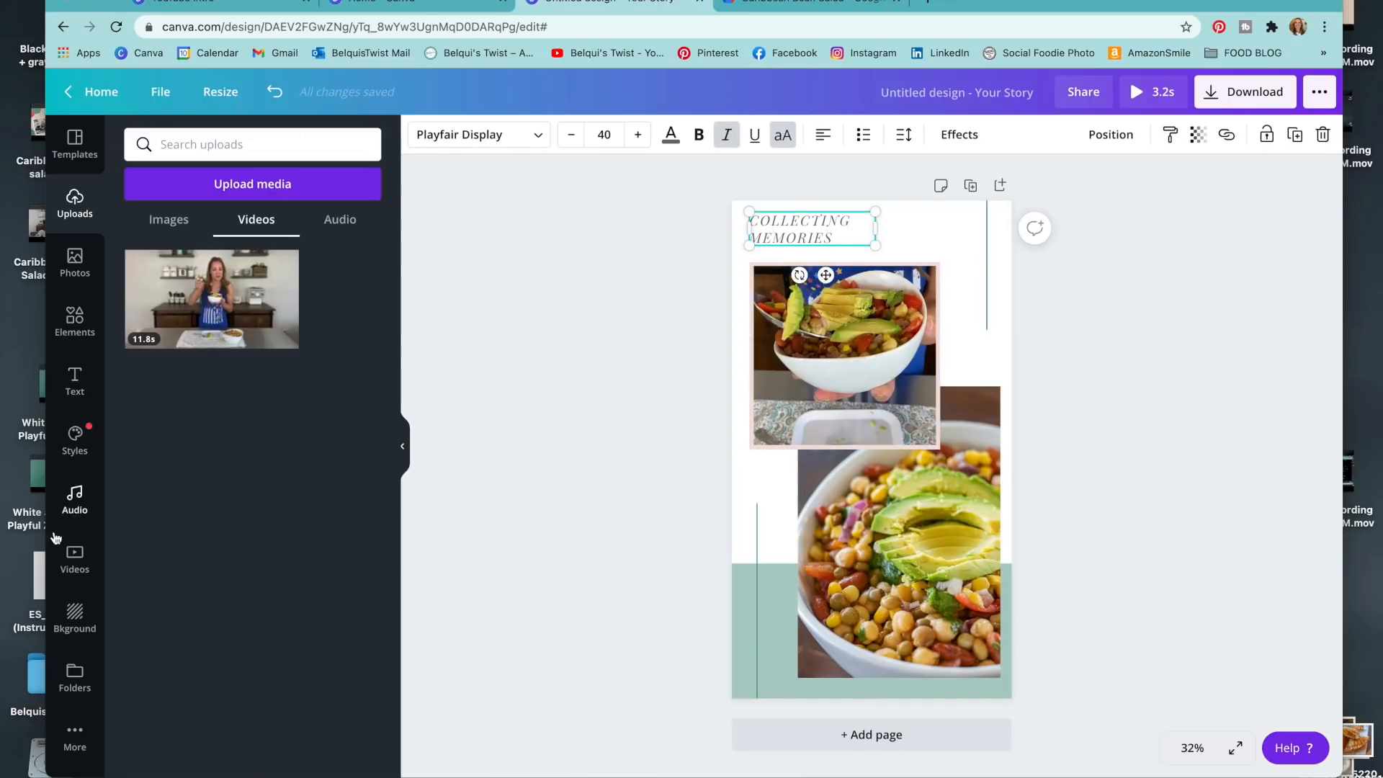
click(163, 220)
click(272, 662)
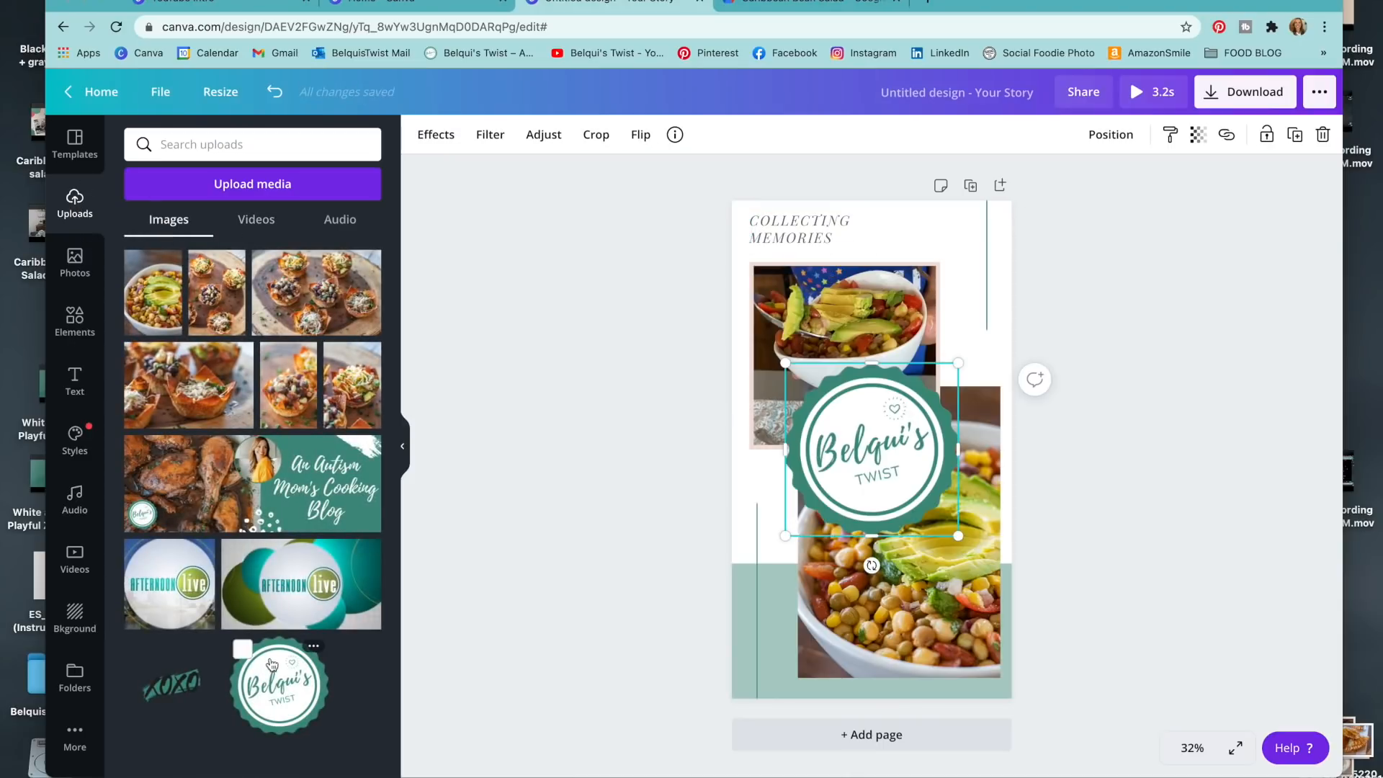
drag(942, 371, 860, 464)
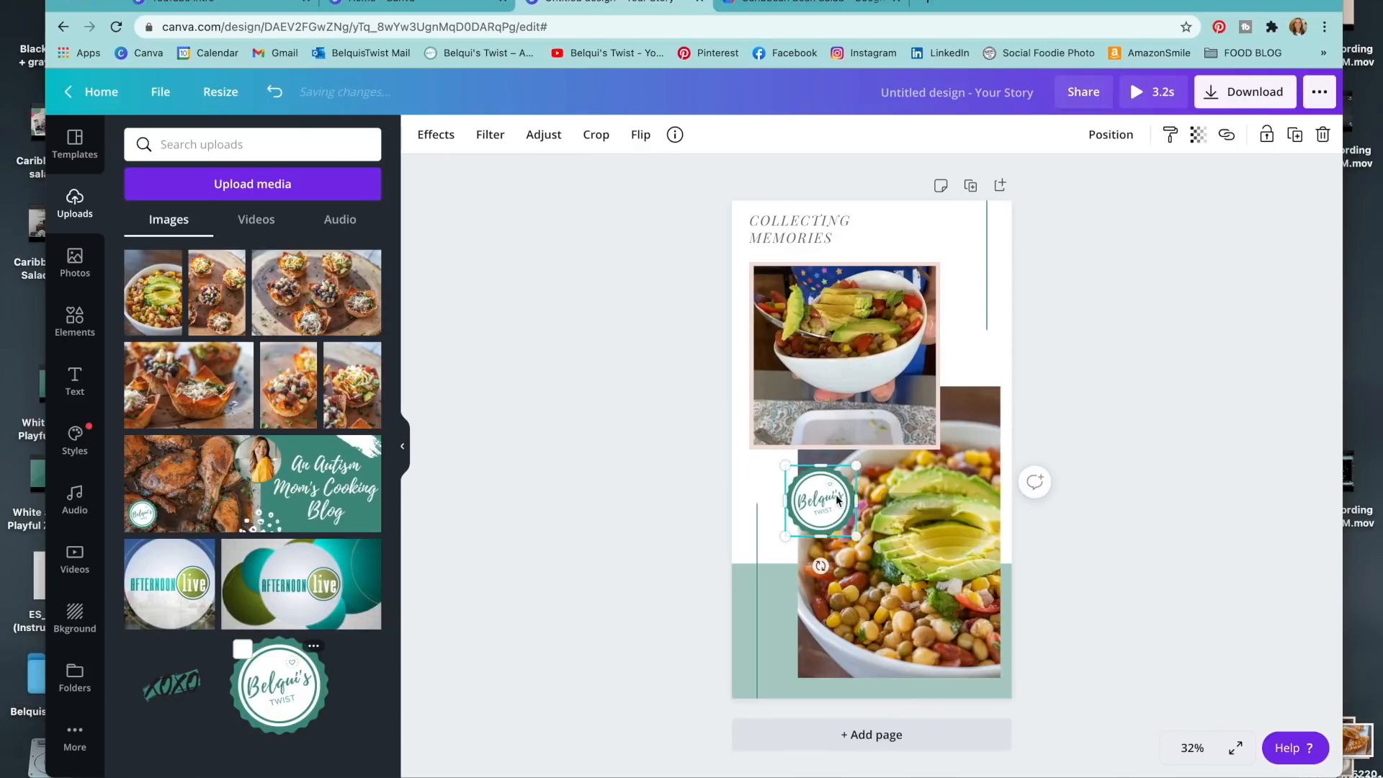
drag(827, 510, 962, 262)
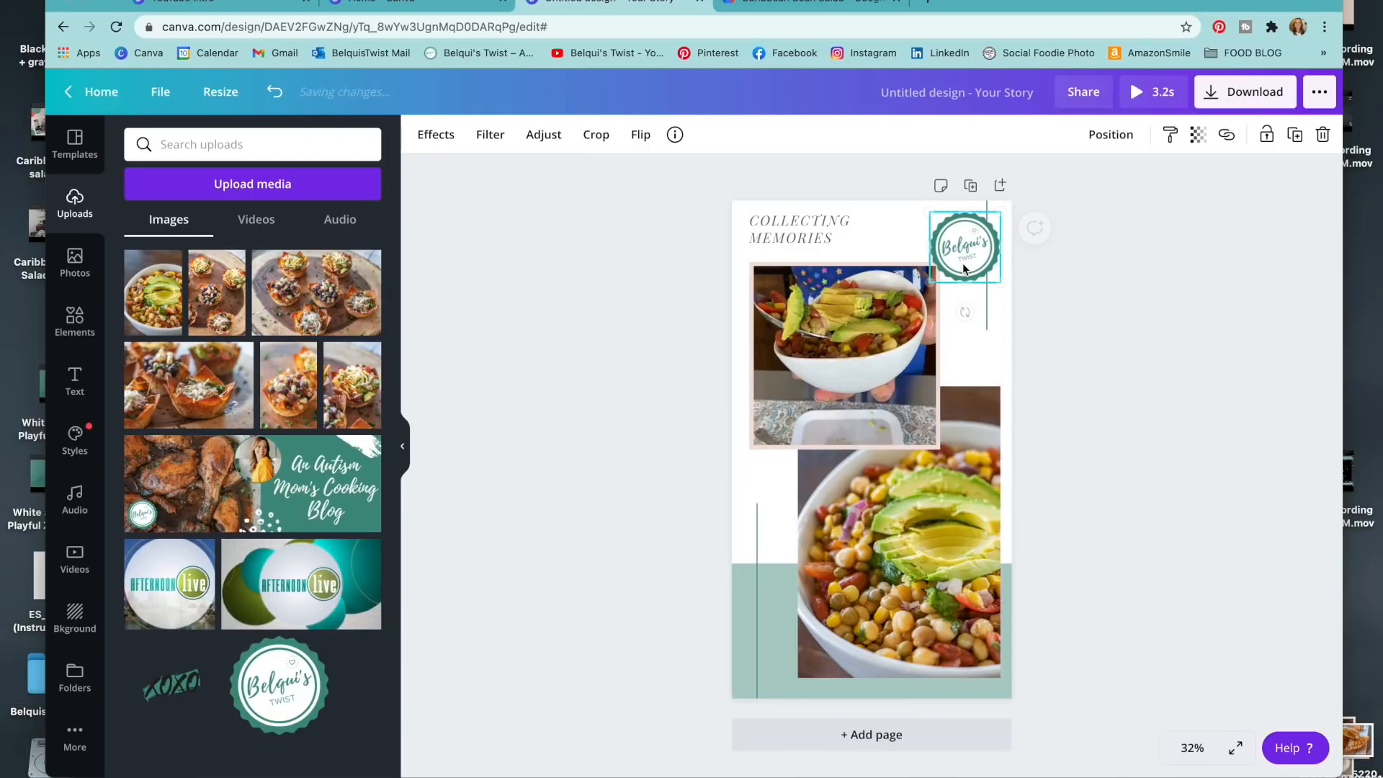
click(1080, 380)
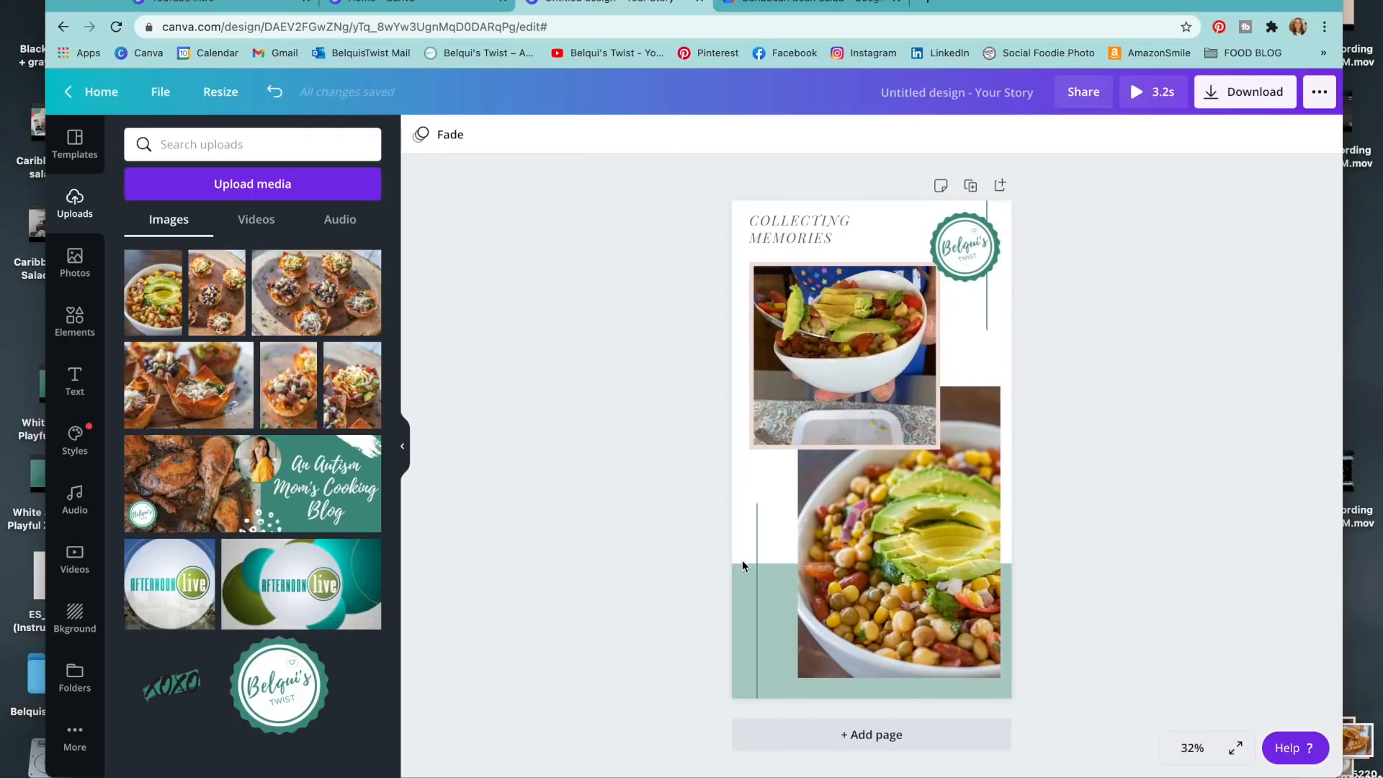
Replace the "Collecting Memories" heading with "CARIBBEAN BEAN SALAD" on two lines and enlarge it to font size 60.4
click(784, 228)
click(784, 227)
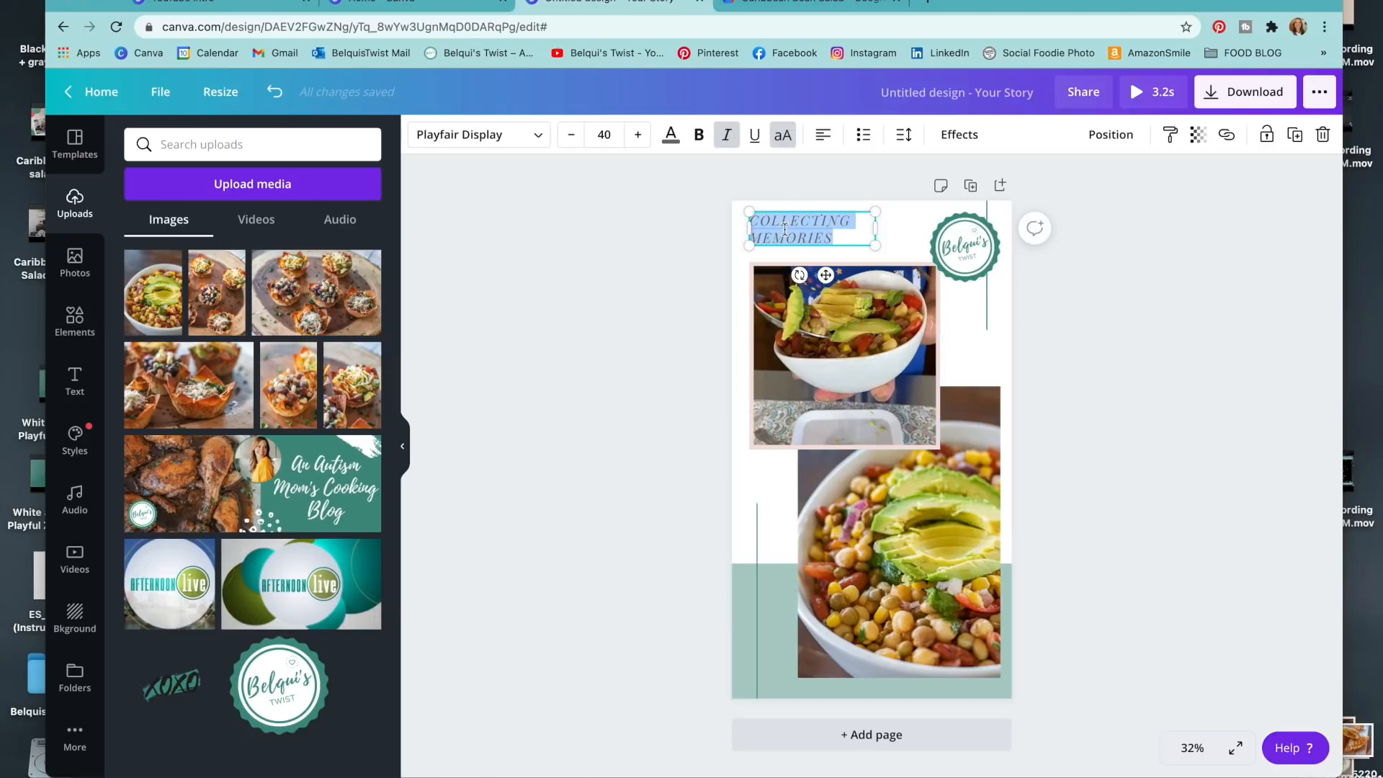
click(403, 452)
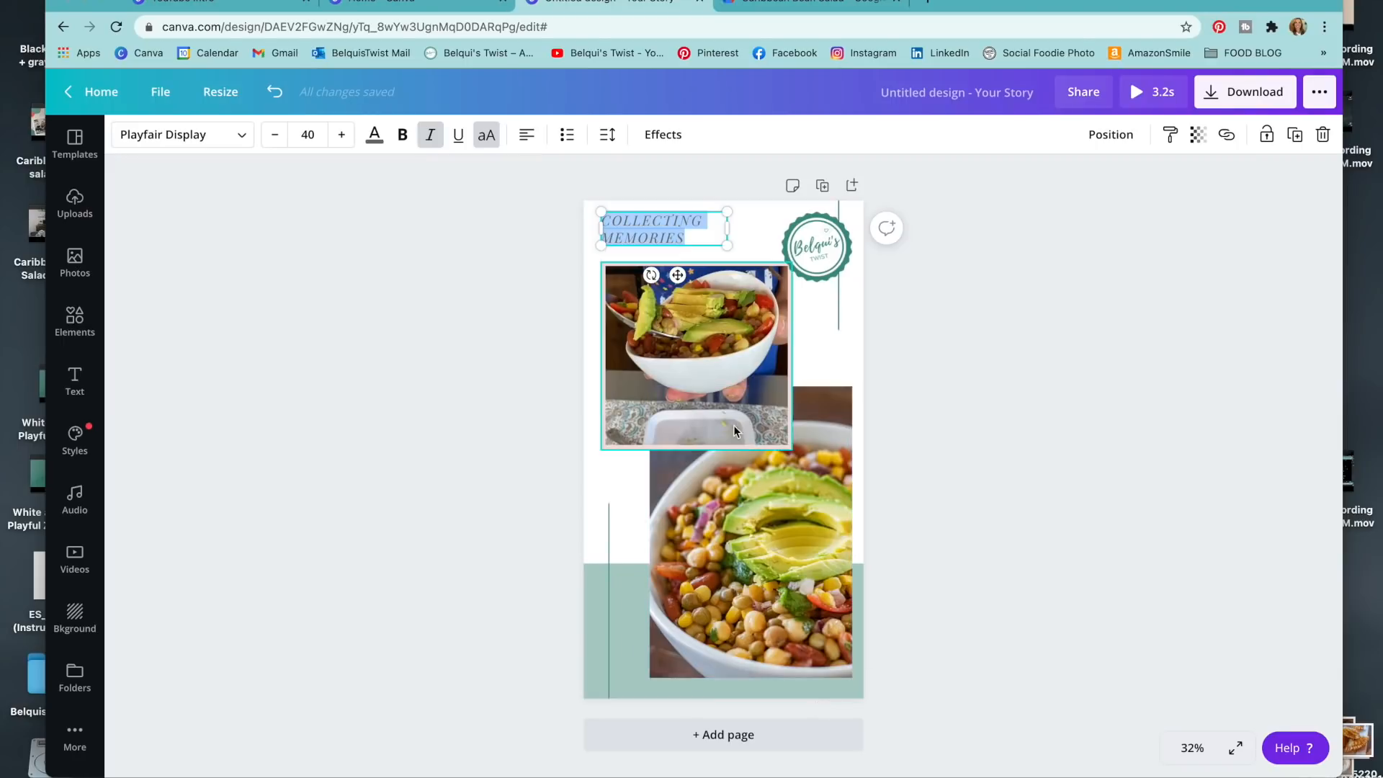
click(683, 241)
drag(697, 238, 590, 222)
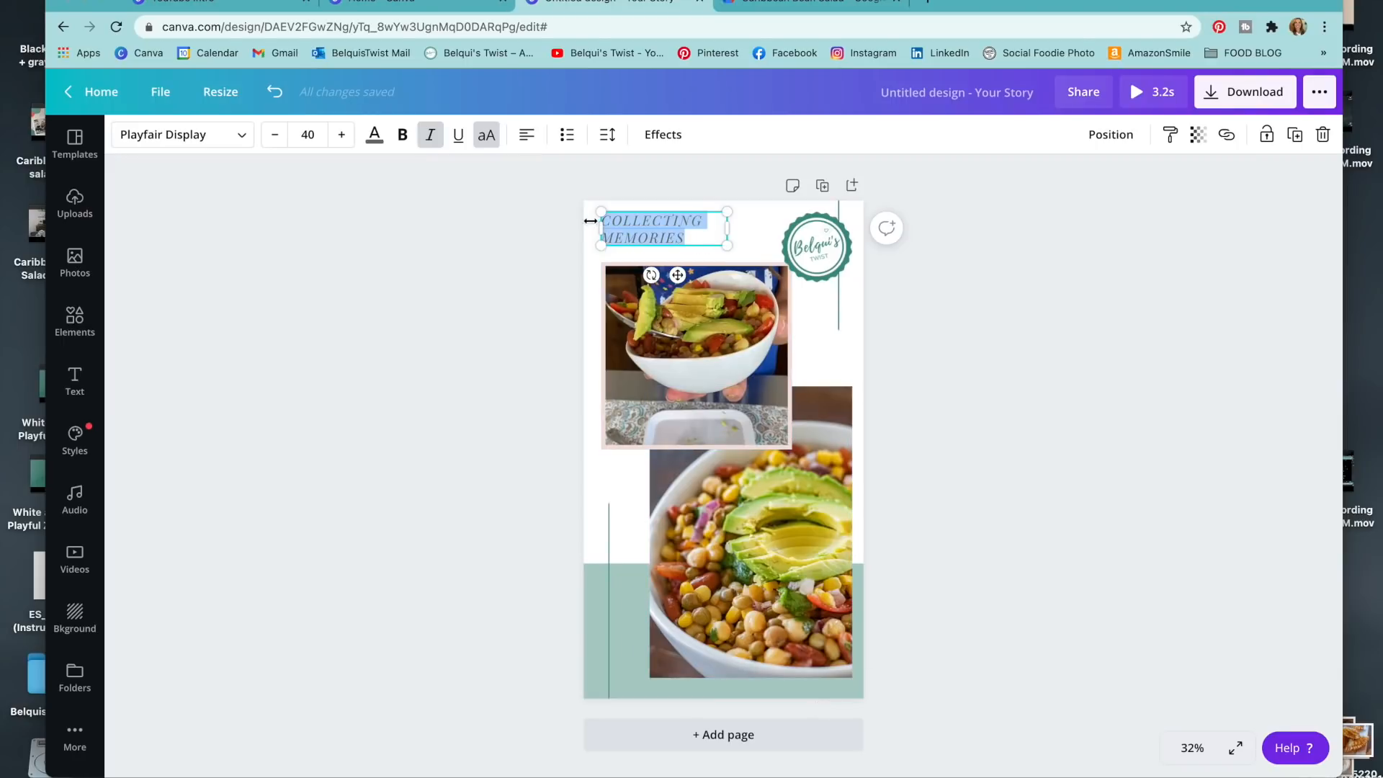
text(C)
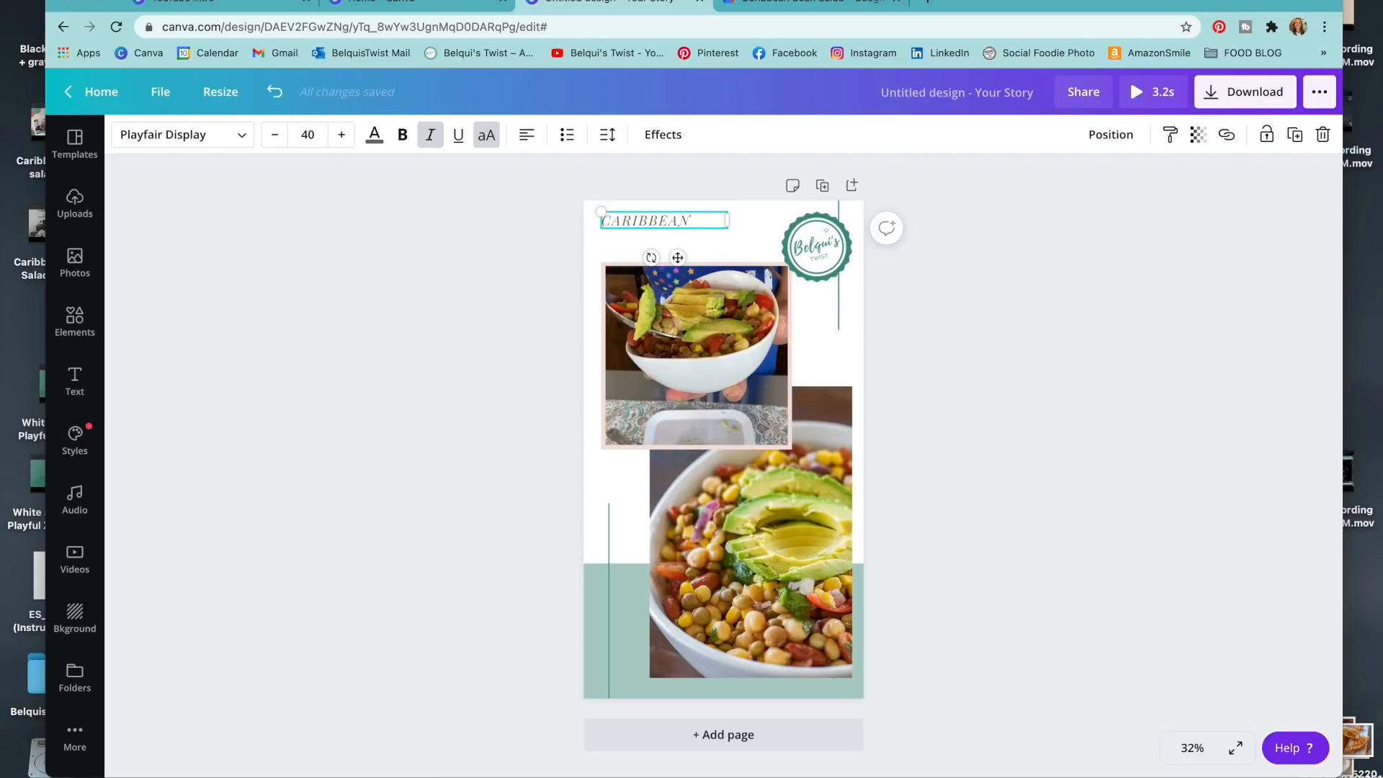
text(ARIBBEAN)
key(Return)
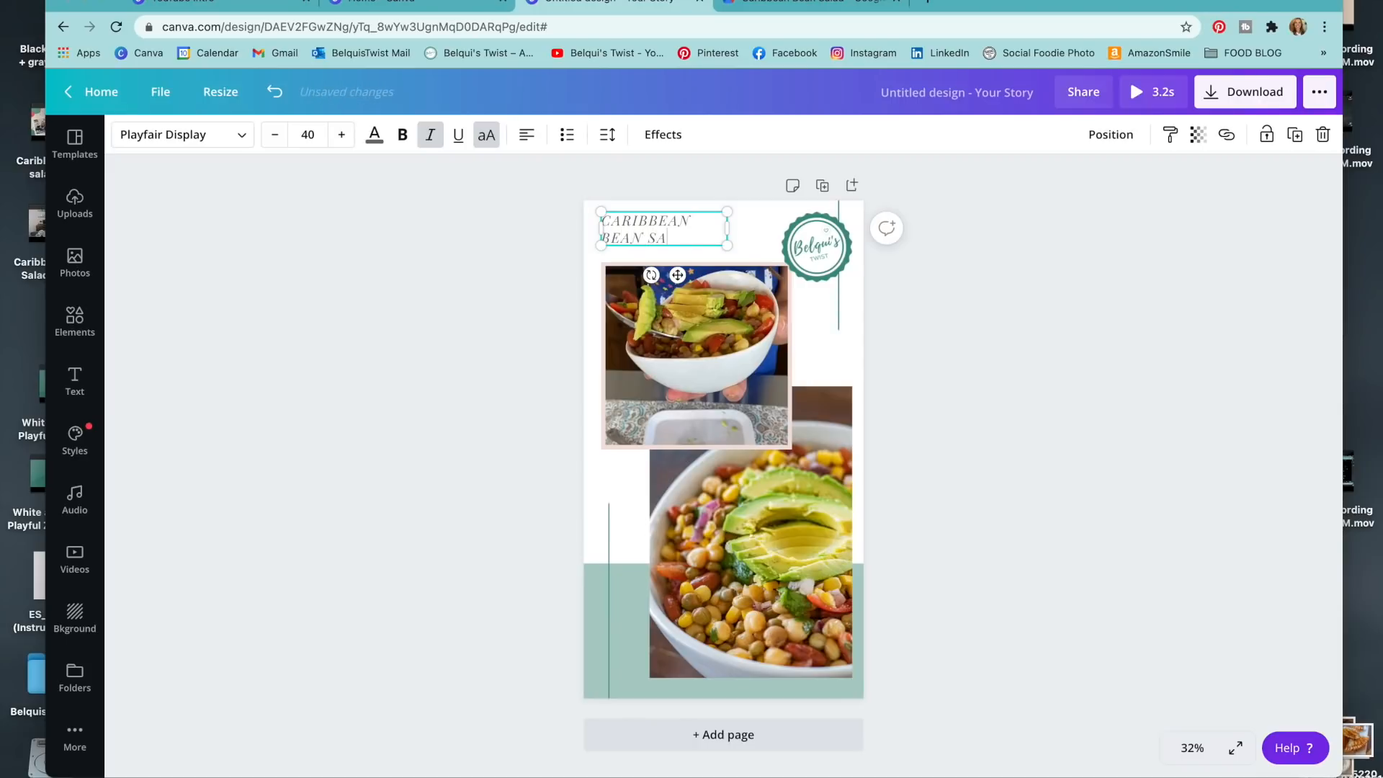
drag(738, 247, 803, 264)
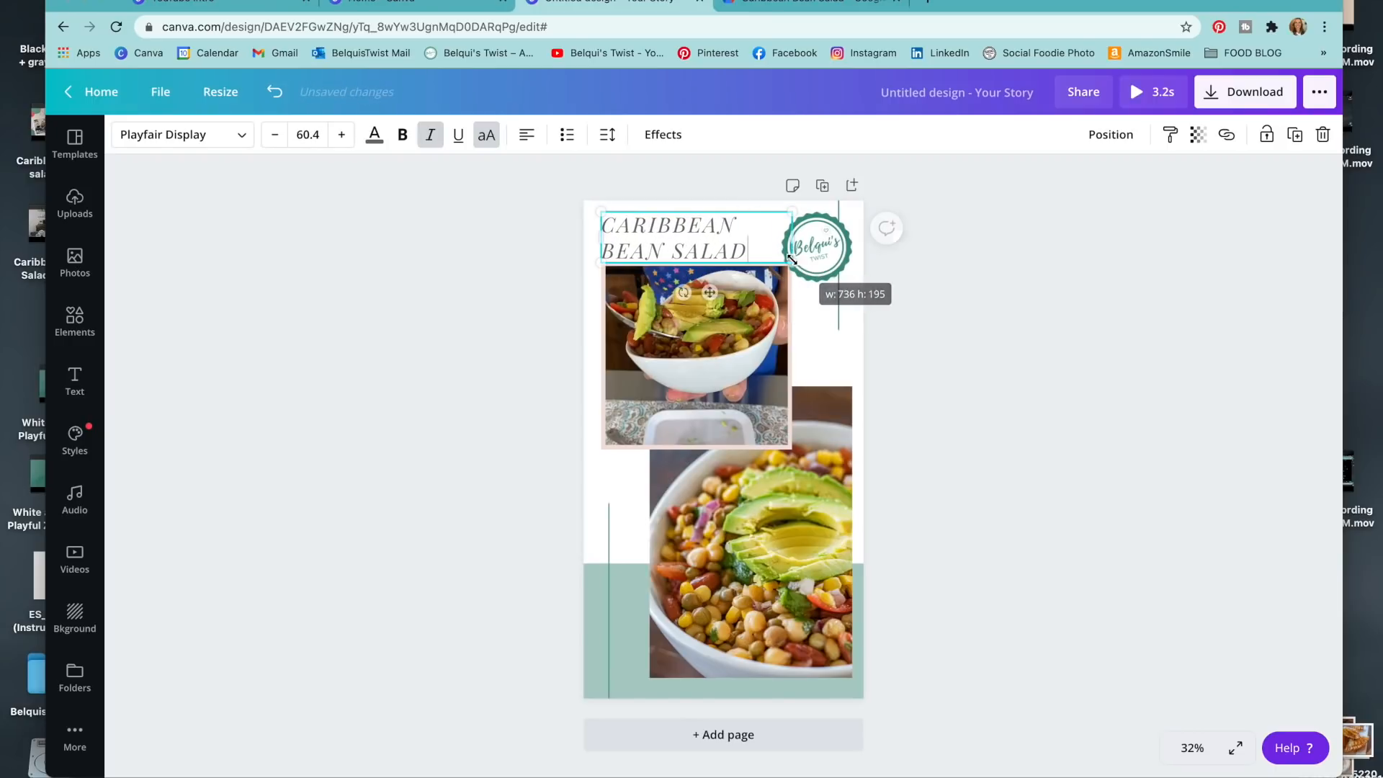
click(768, 185)
Recolor the "CARIBBEAN BEAN SALAD" heading with the dark green from the document colors
click(695, 245)
drag(697, 242, 698, 240)
click(374, 134)
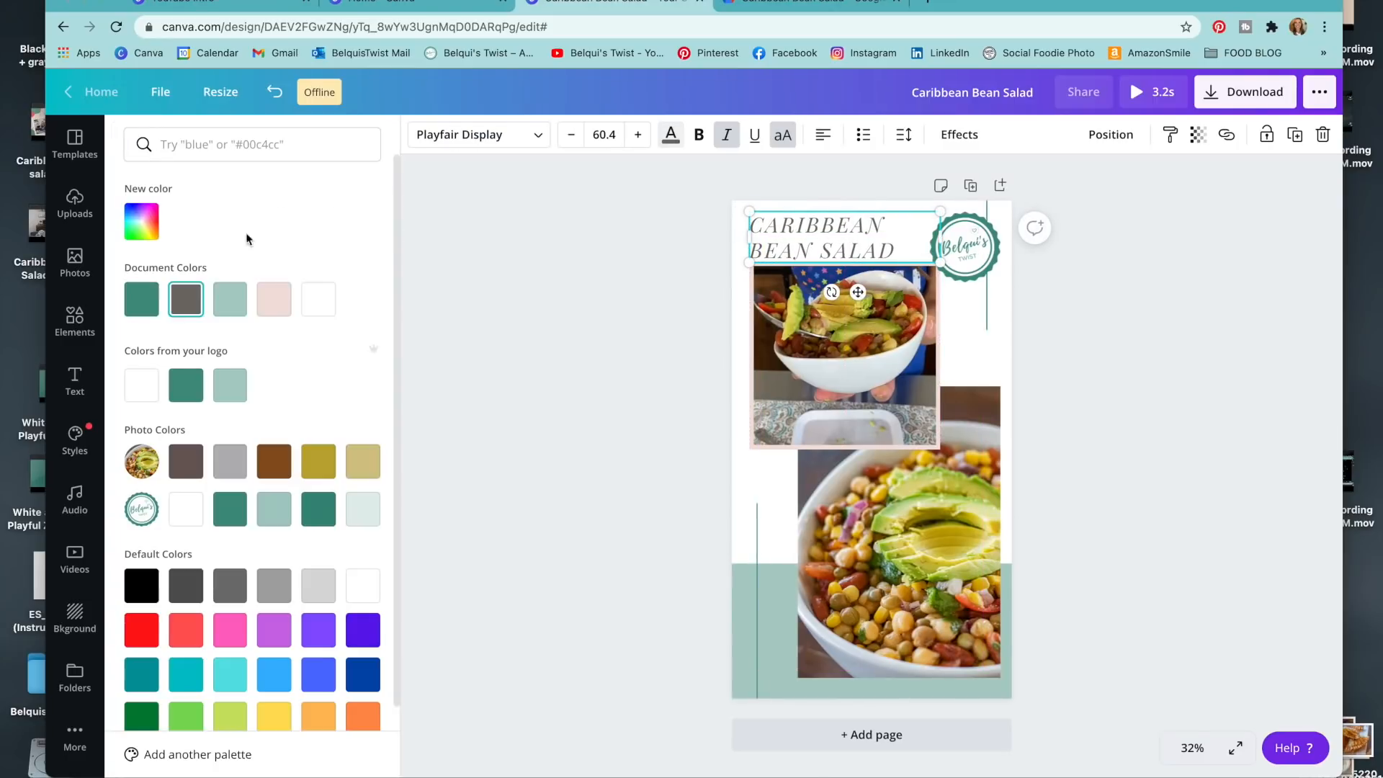
click(131, 298)
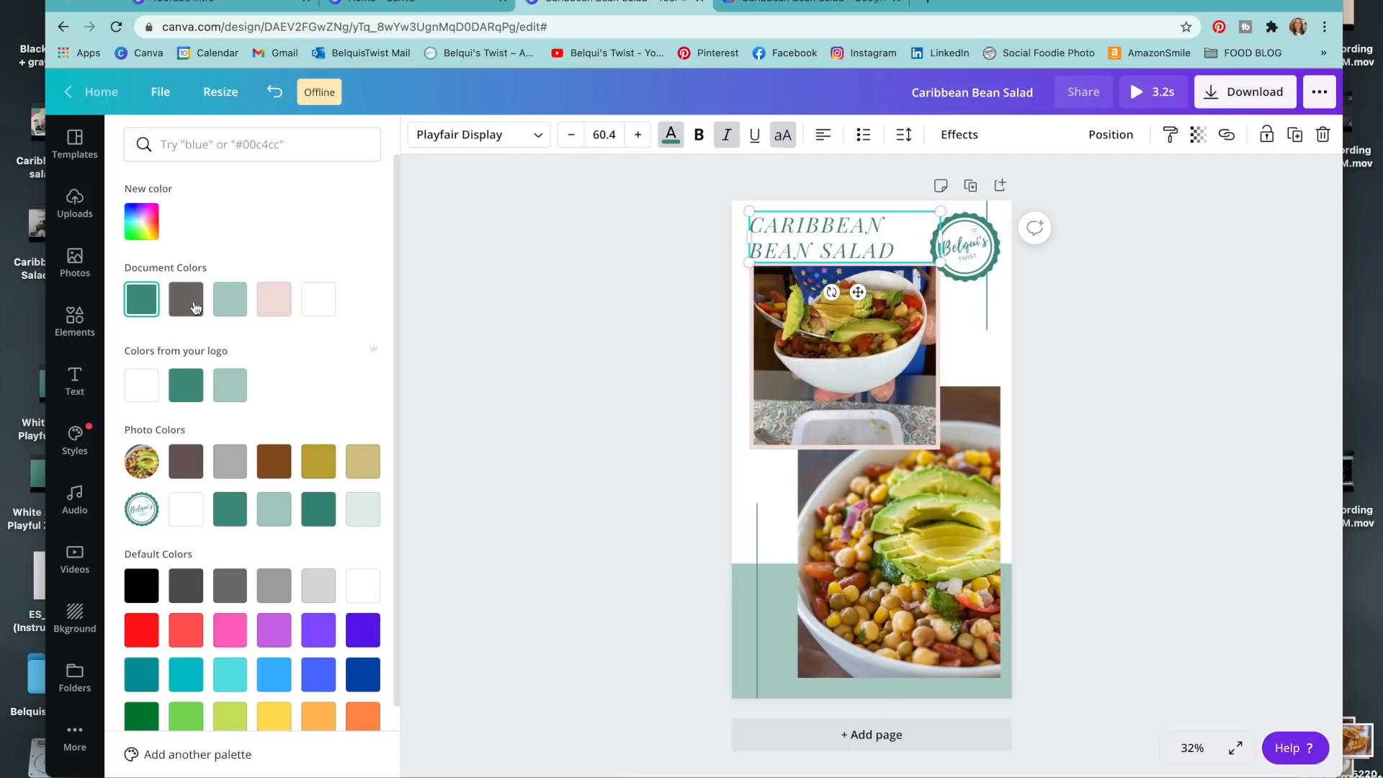
click(611, 327)
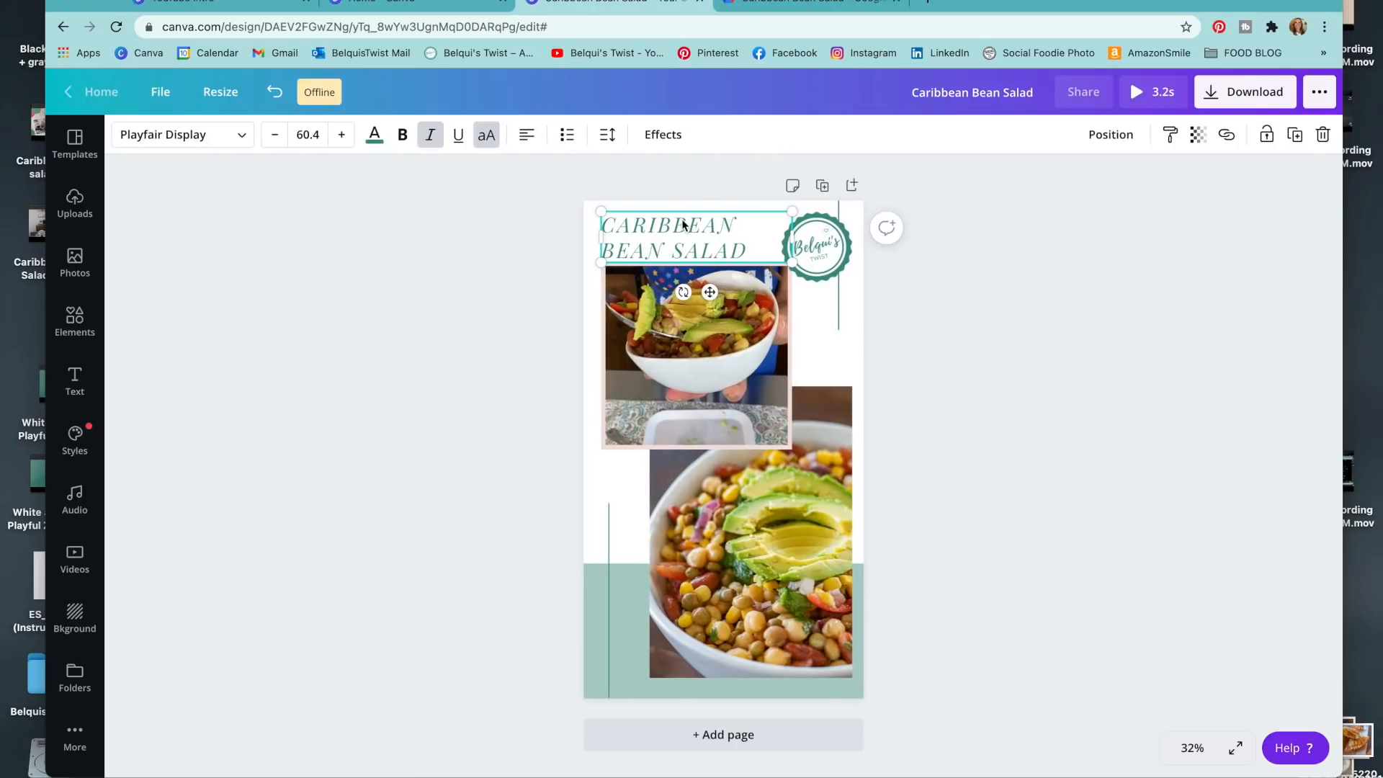
click(997, 416)
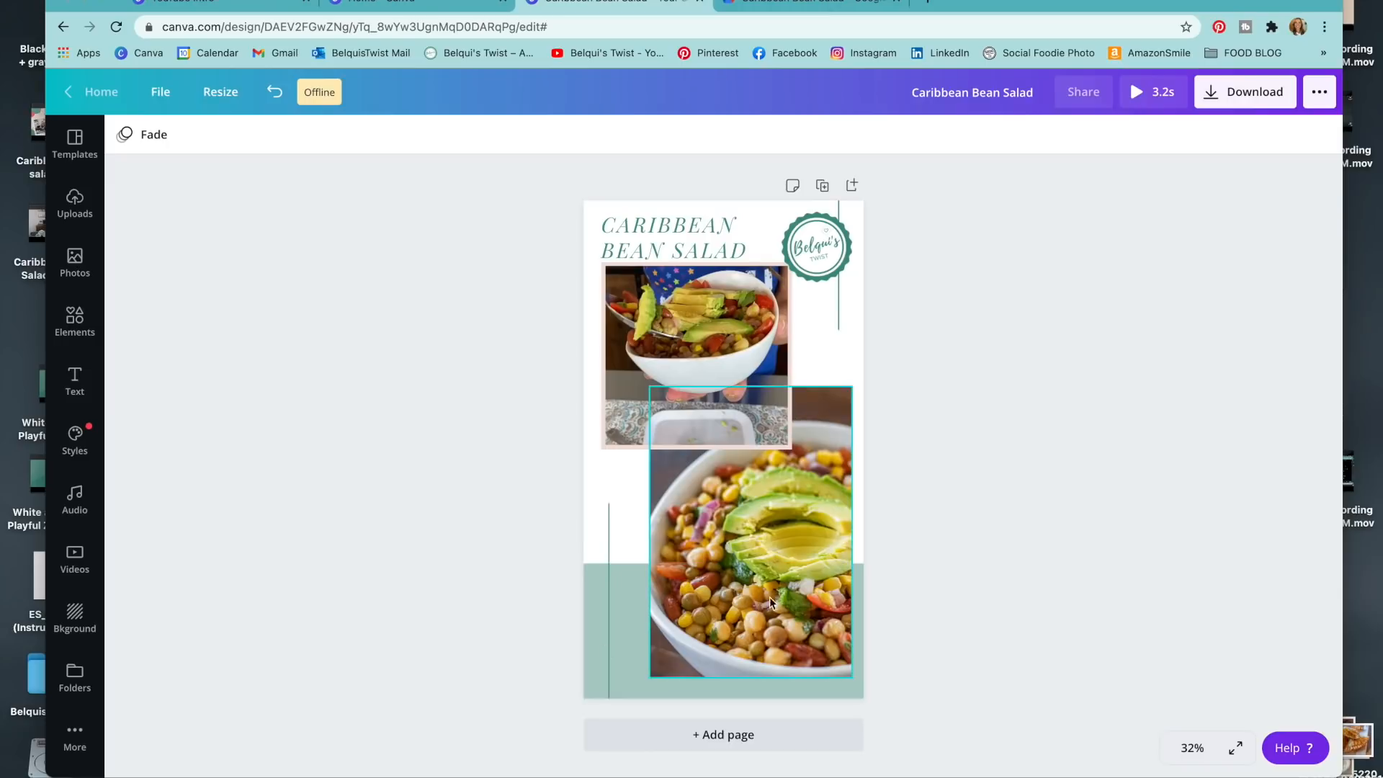
Nudge the "CARIBBEAN BEAN SALAD" heading slightly up and to the right, and make it bold
click(664, 245)
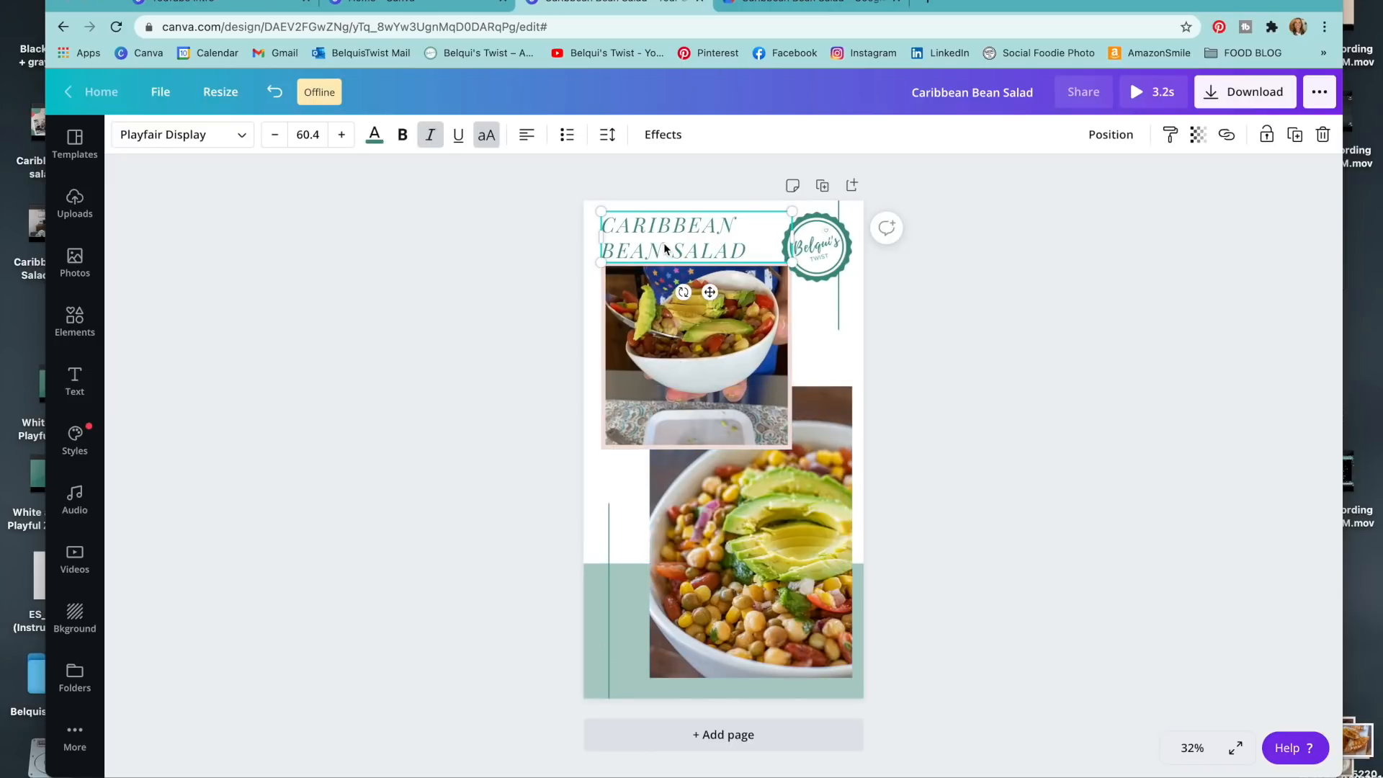
key(Up)
key(Up)
key(Up)
key(Up)
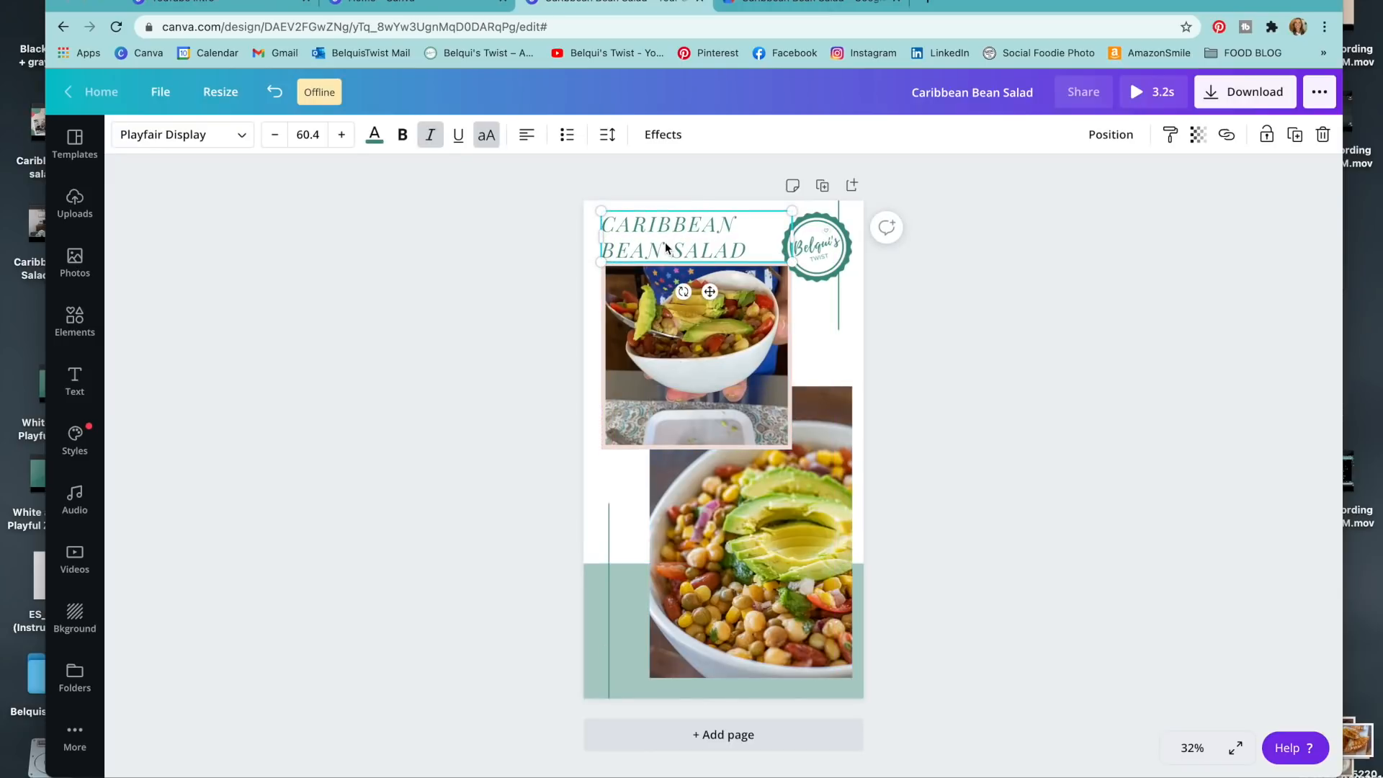
key(Right)
key(Right)
key(Right)
key(Right)
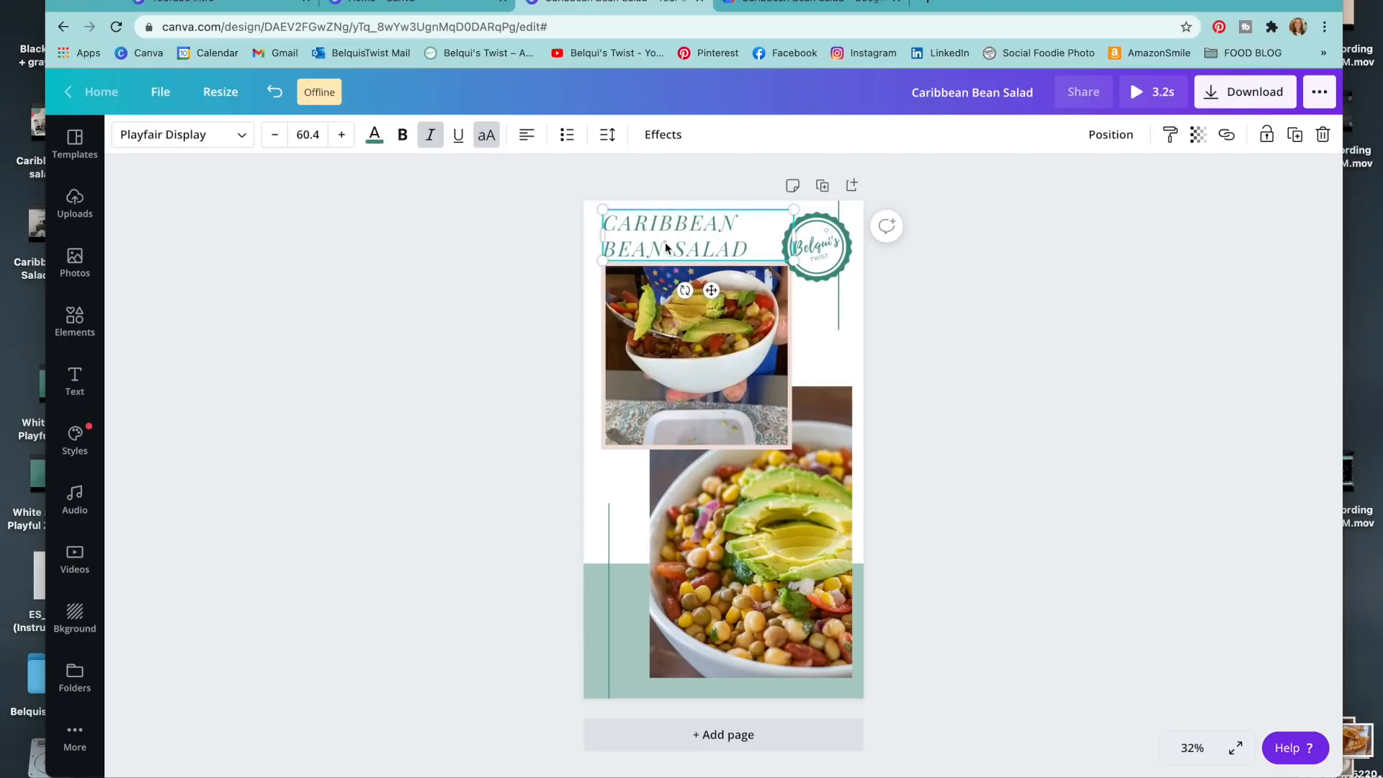
click(403, 134)
click(949, 382)
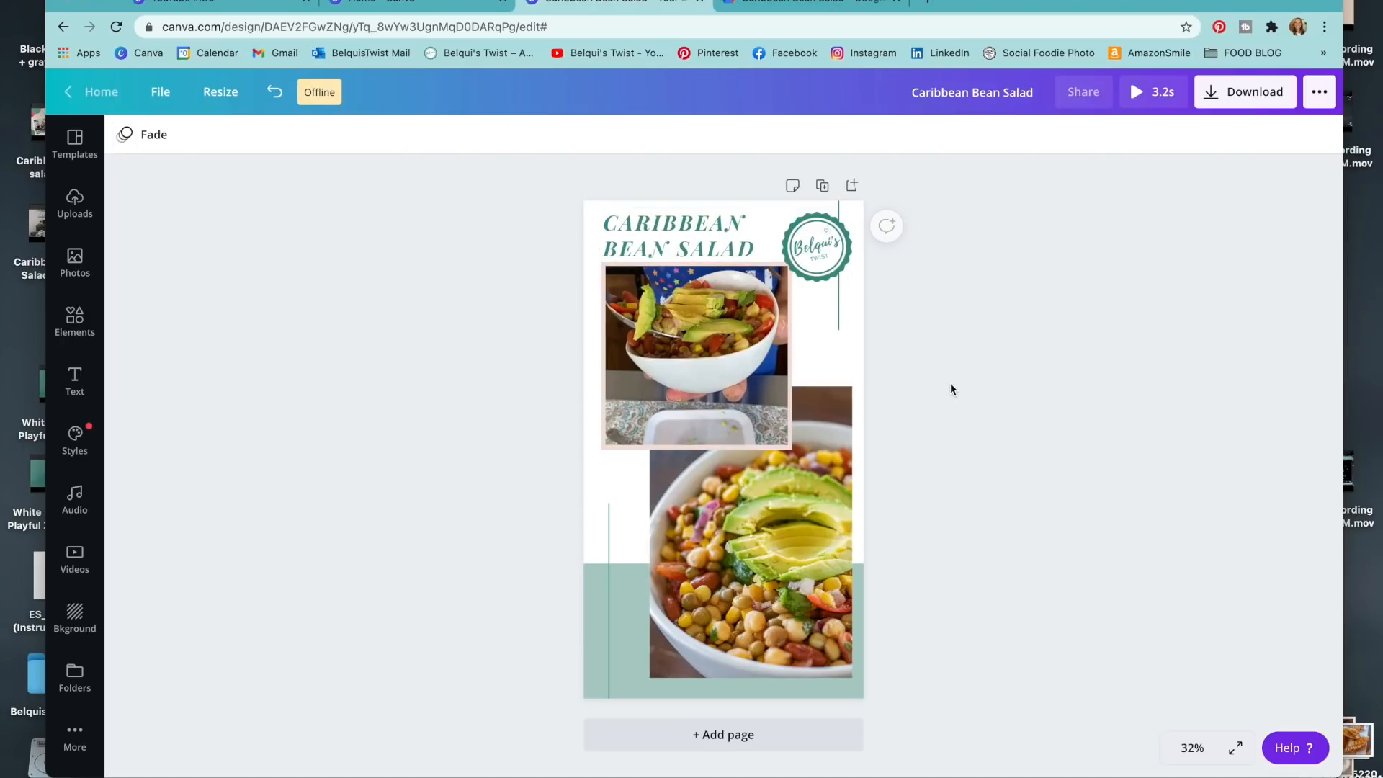
Enlarge the heading to font size 66.4 and move it up against the page's upper edge, aligned with the video frame's left side
click(717, 243)
drag(799, 259, 814, 268)
click(975, 336)
mouse_move(680, 244)
mouse_down()
mouse_move(682, 320)
mouse_move(683, 235)
mouse_up()
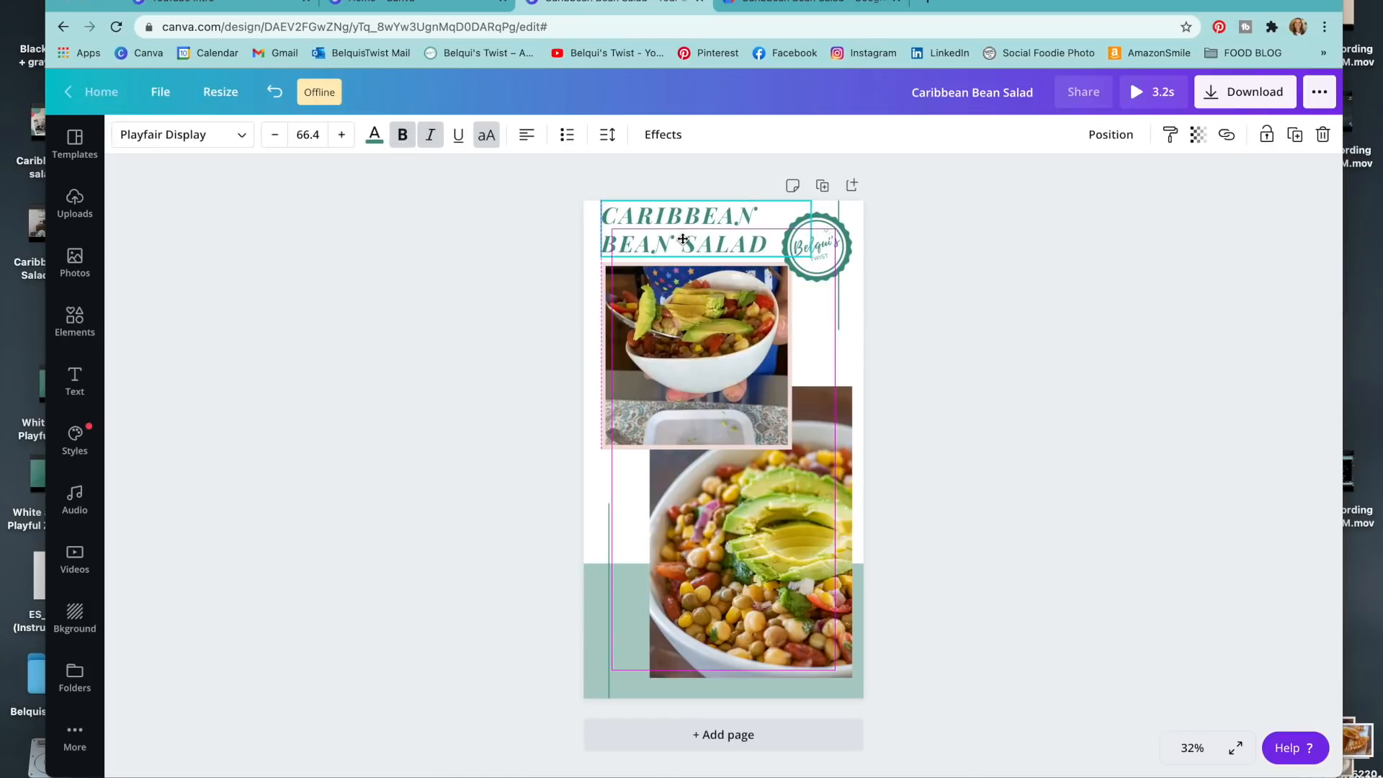
click(980, 330)
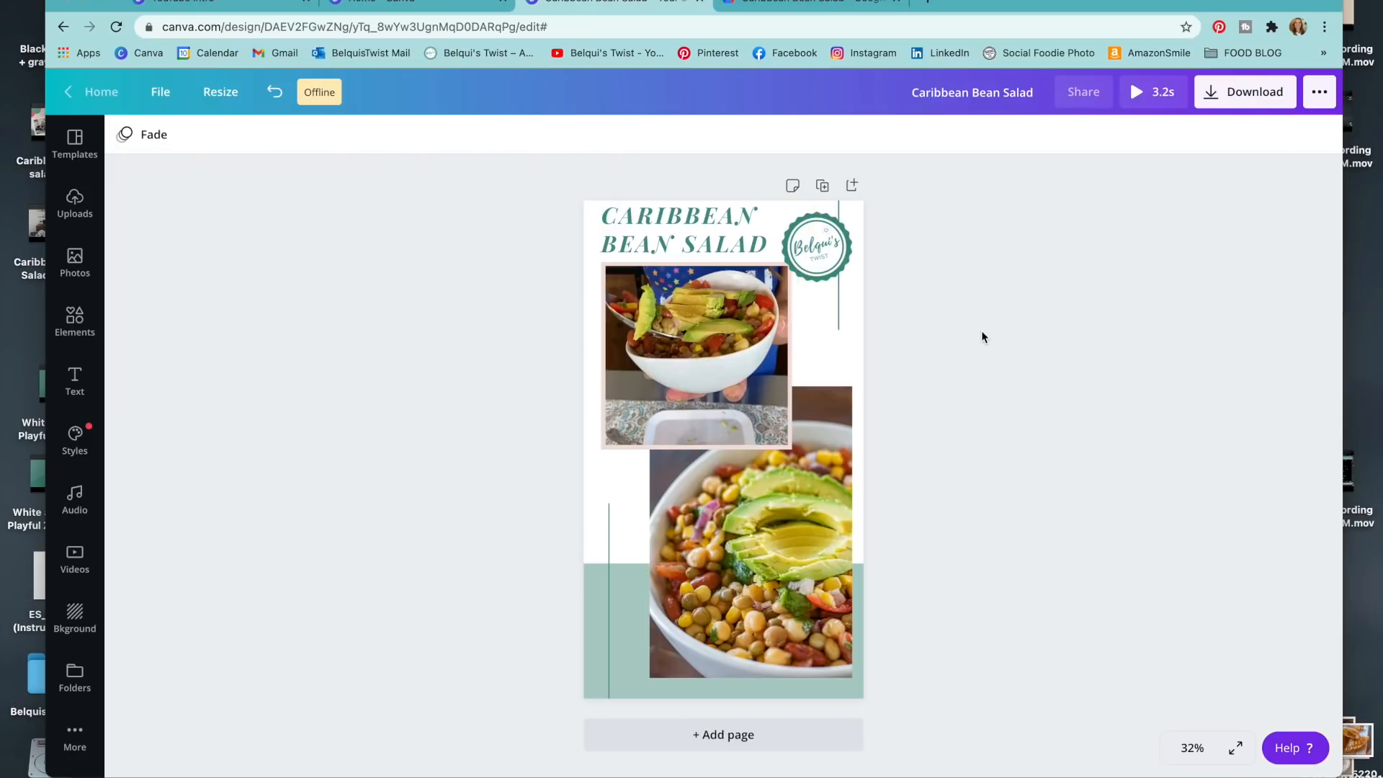
Recolor the pink frame around the salad video with the dark green of the heading
click(756, 278)
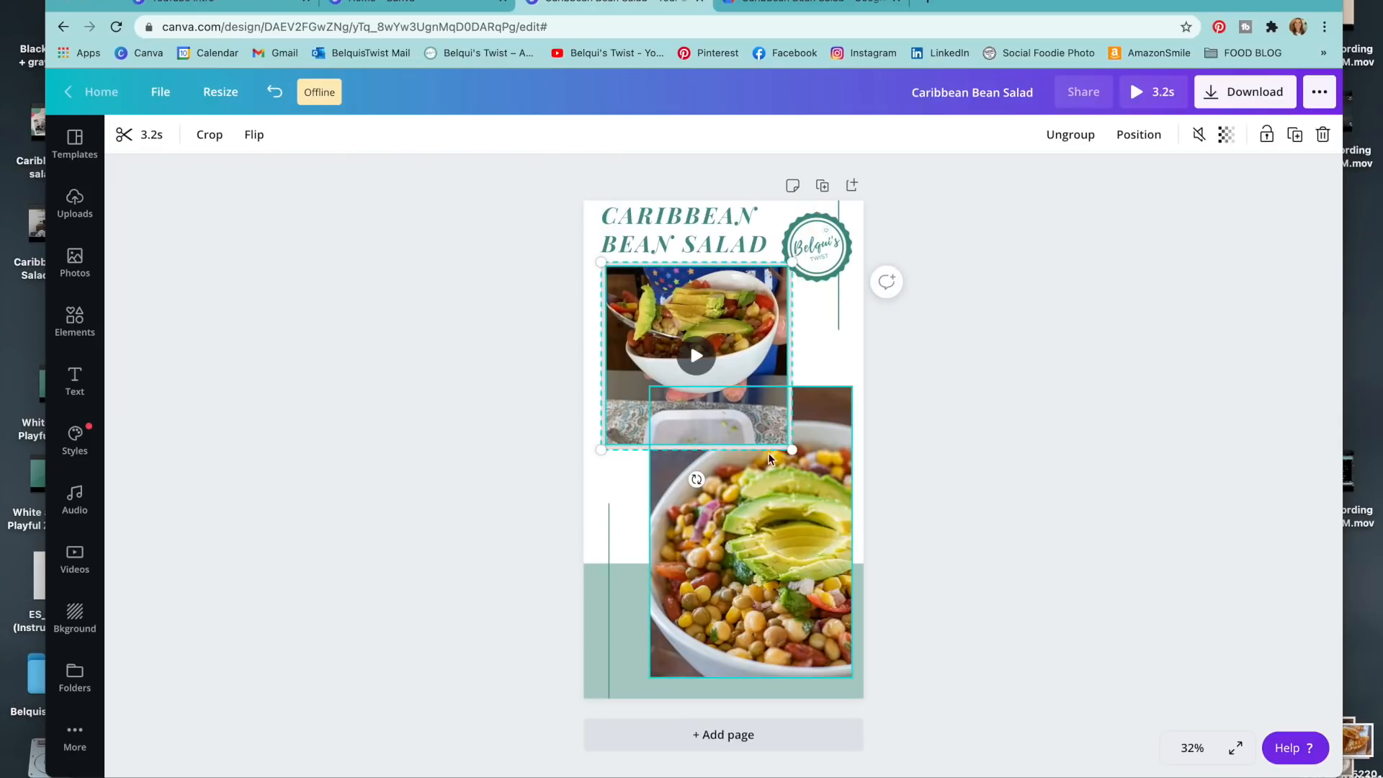
click(615, 448)
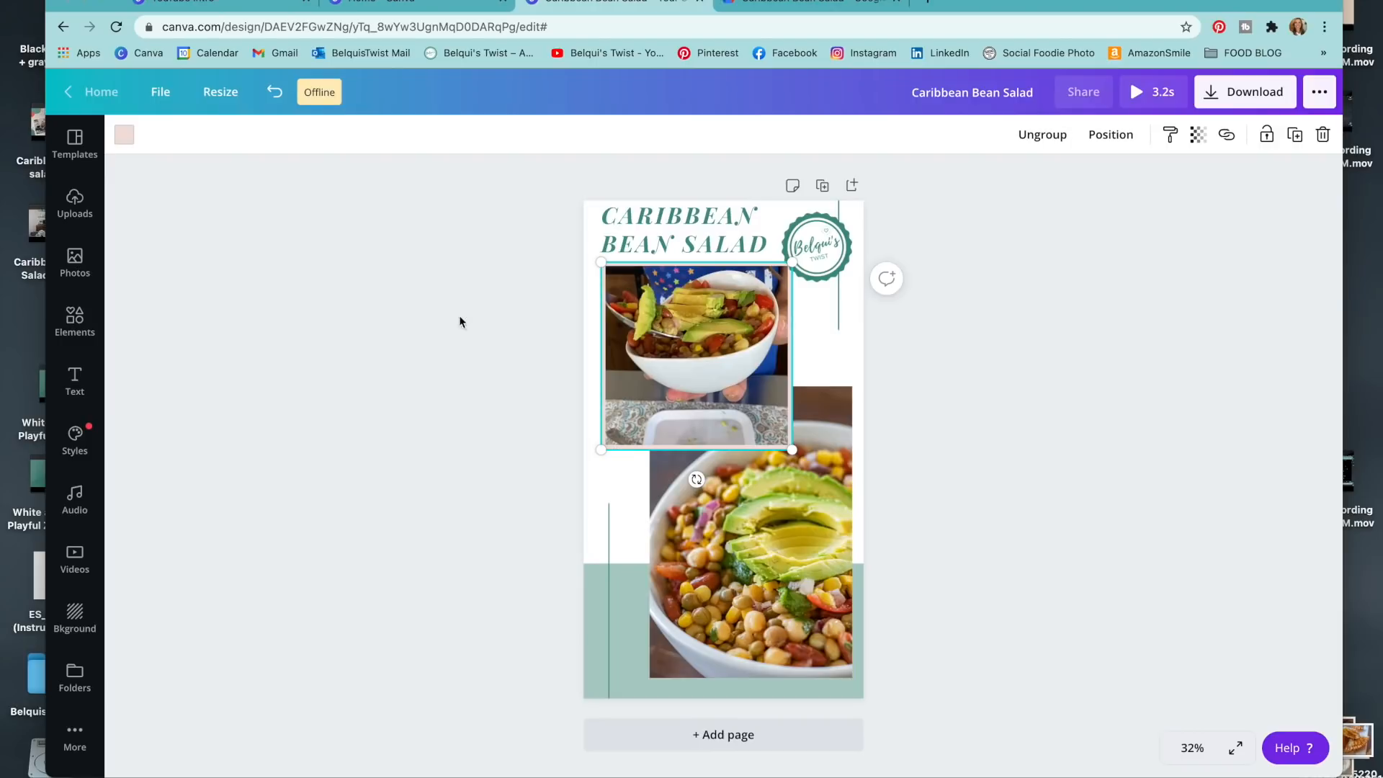
click(124, 137)
click(186, 384)
click(393, 407)
click(1078, 507)
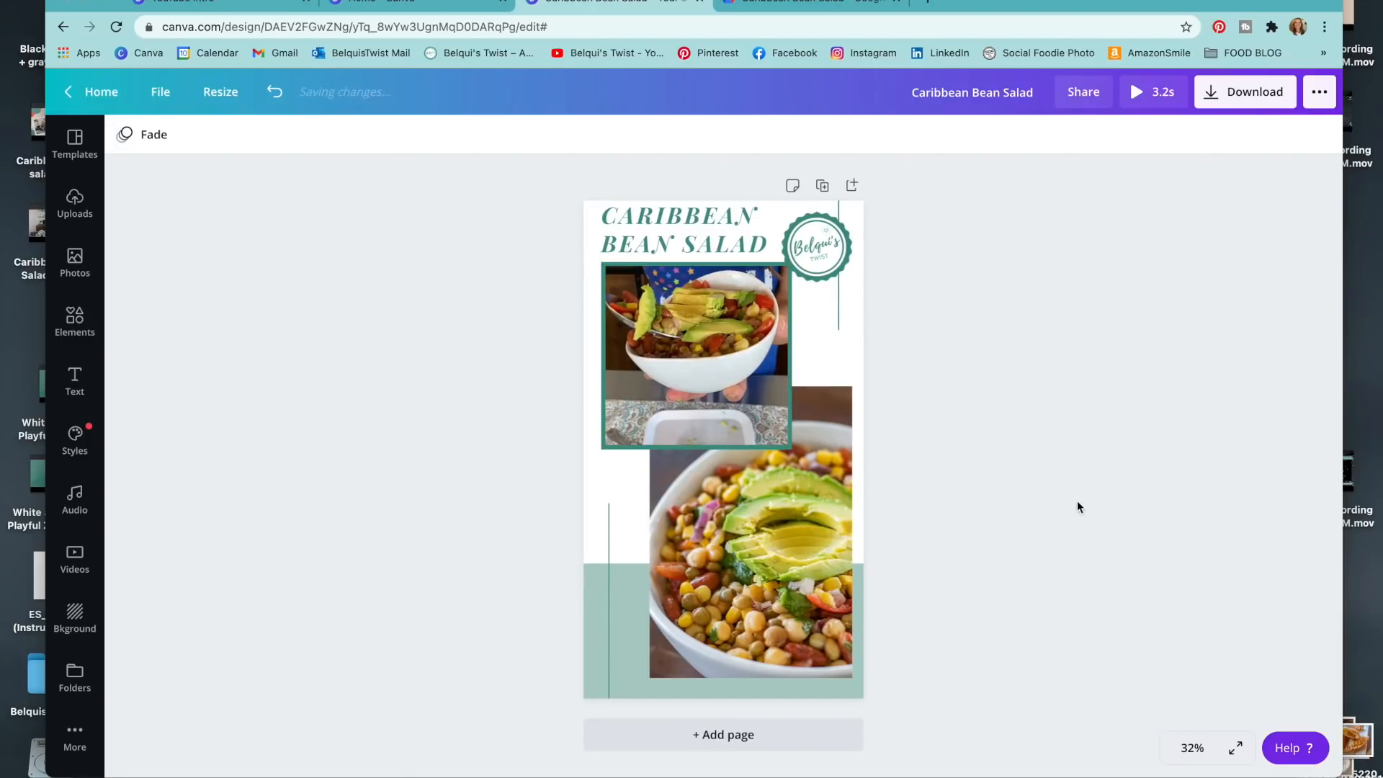
Shrink the Belqui's Twist logo slightly so it sits clear of the heading and video frame in the page's upper right corner
click(835, 257)
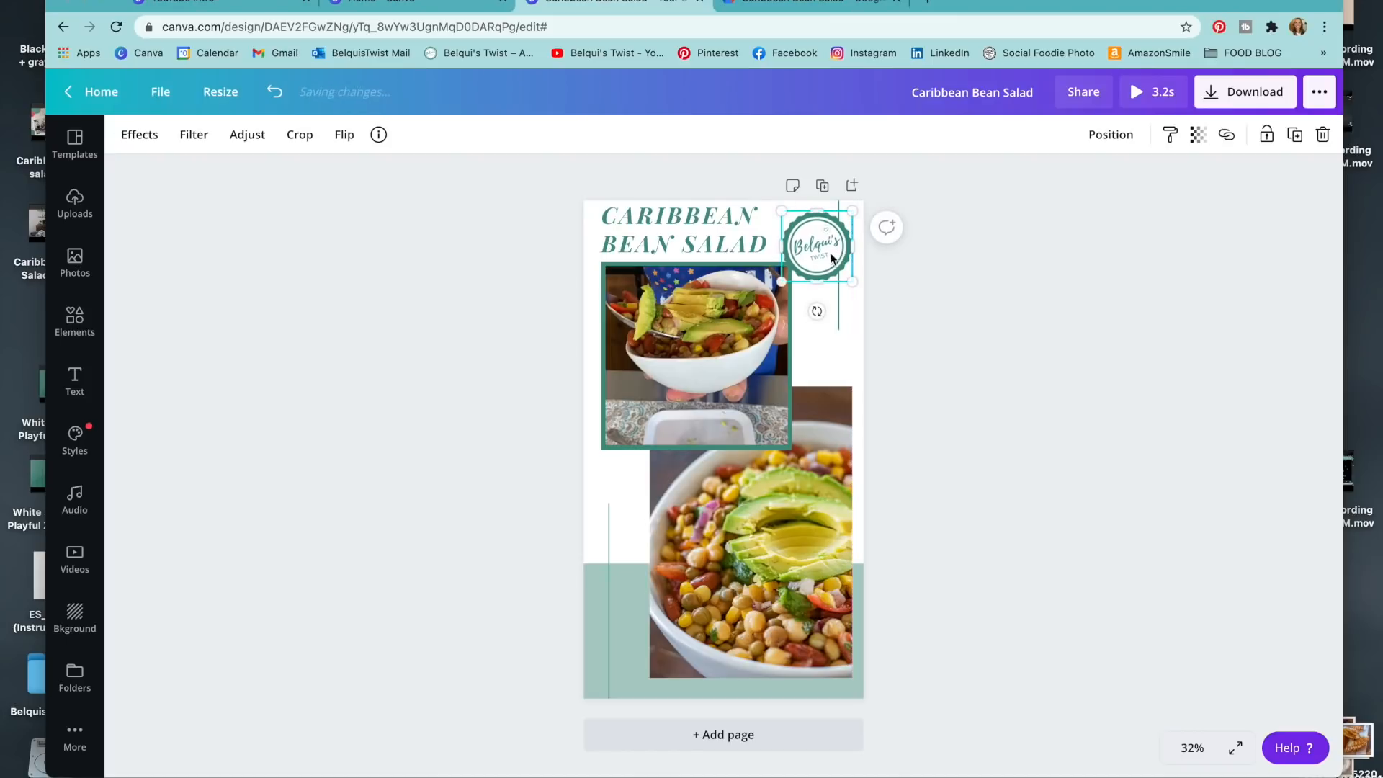
drag(785, 283, 829, 254)
click(1114, 320)
click(841, 309)
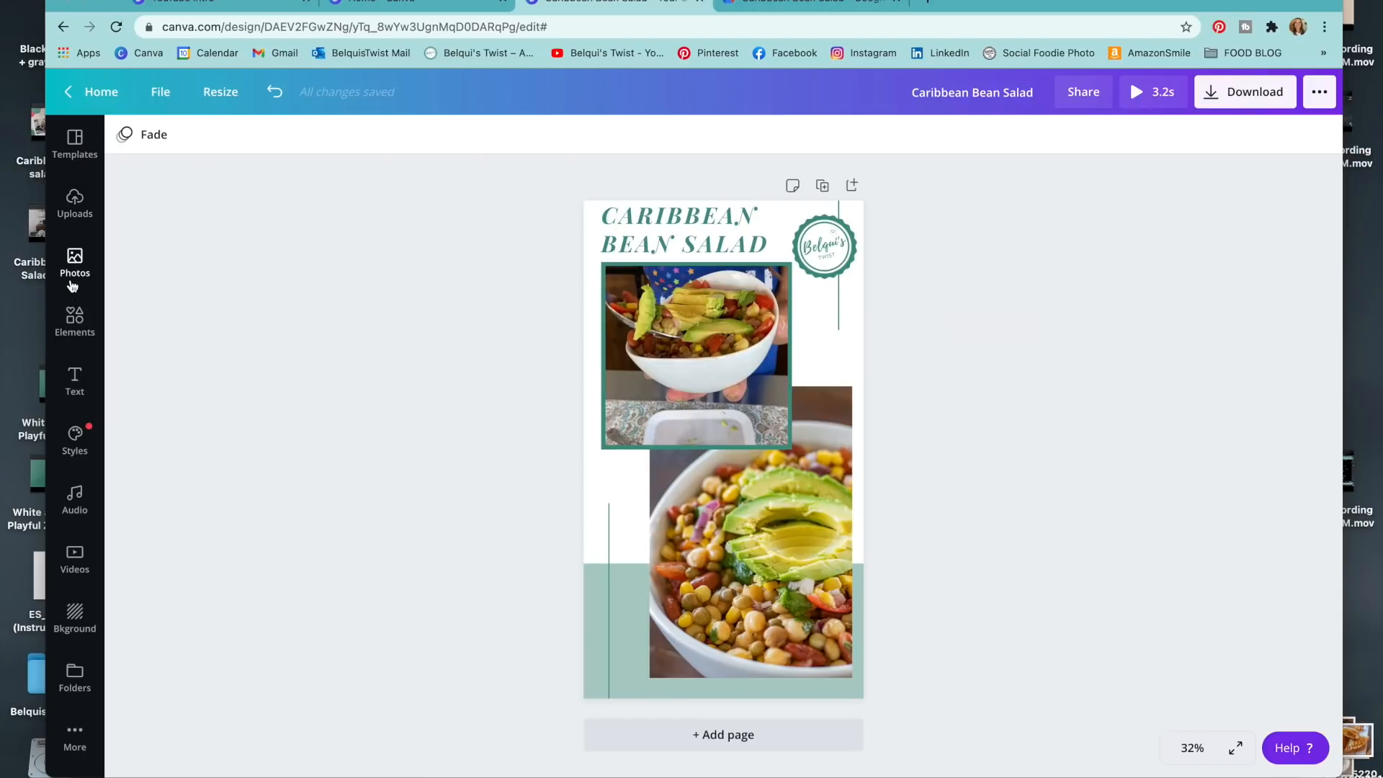
Search the design elements for "swipe"
click(75, 317)
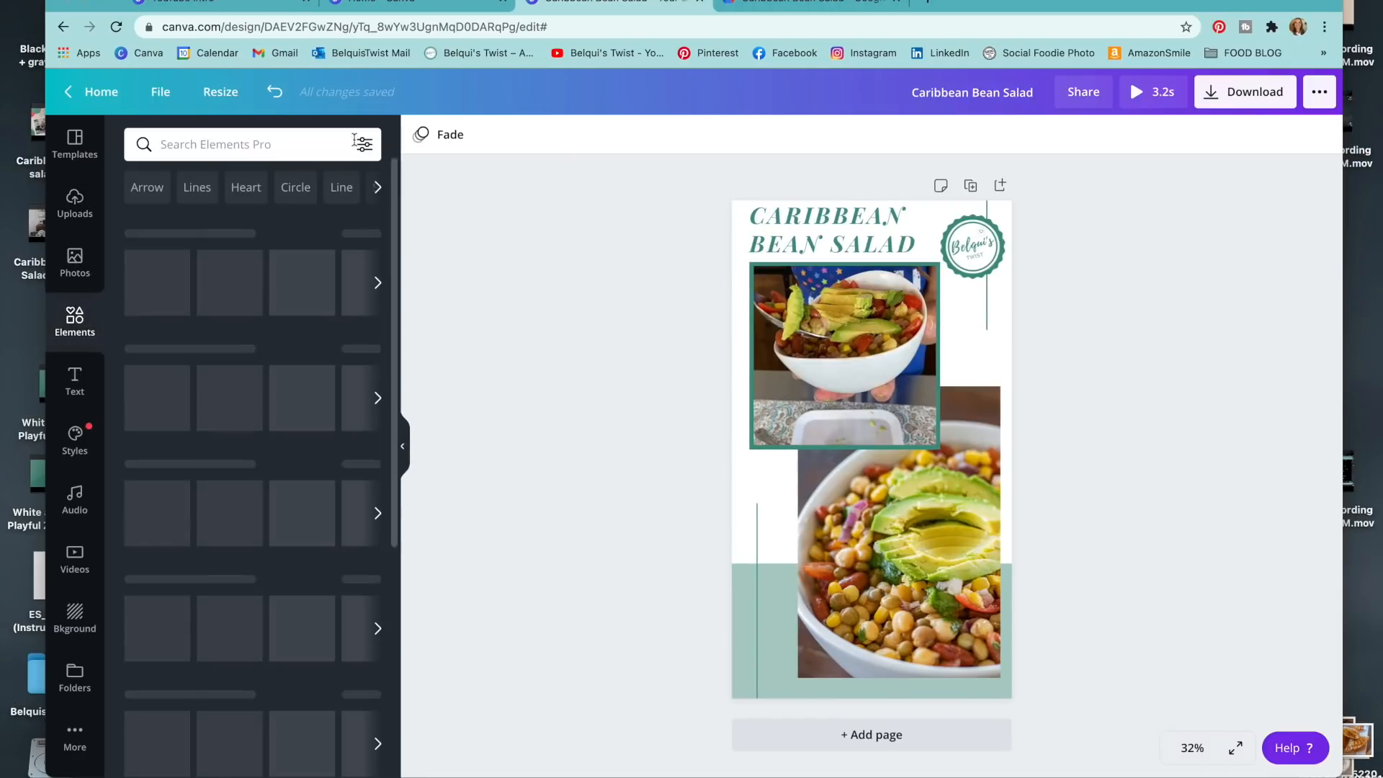
click(213, 145)
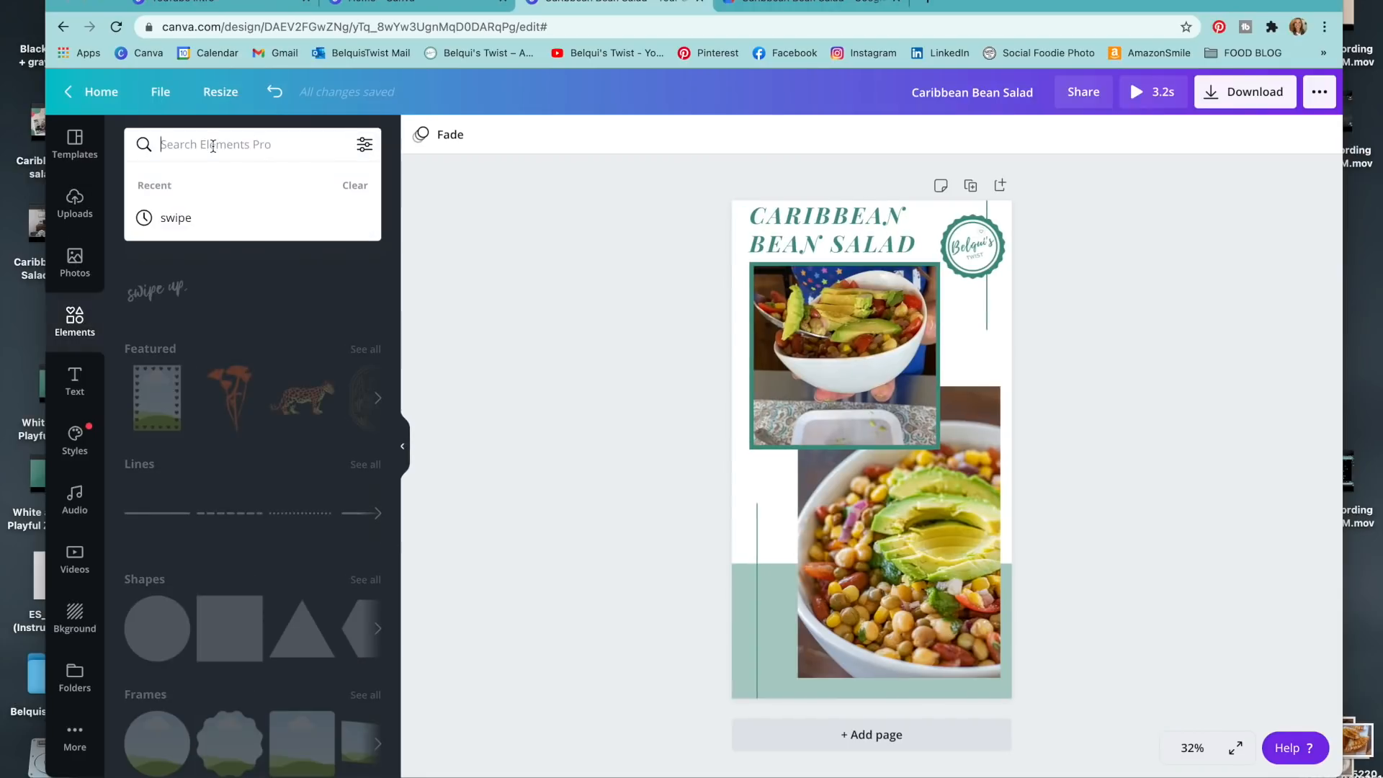
click(191, 218)
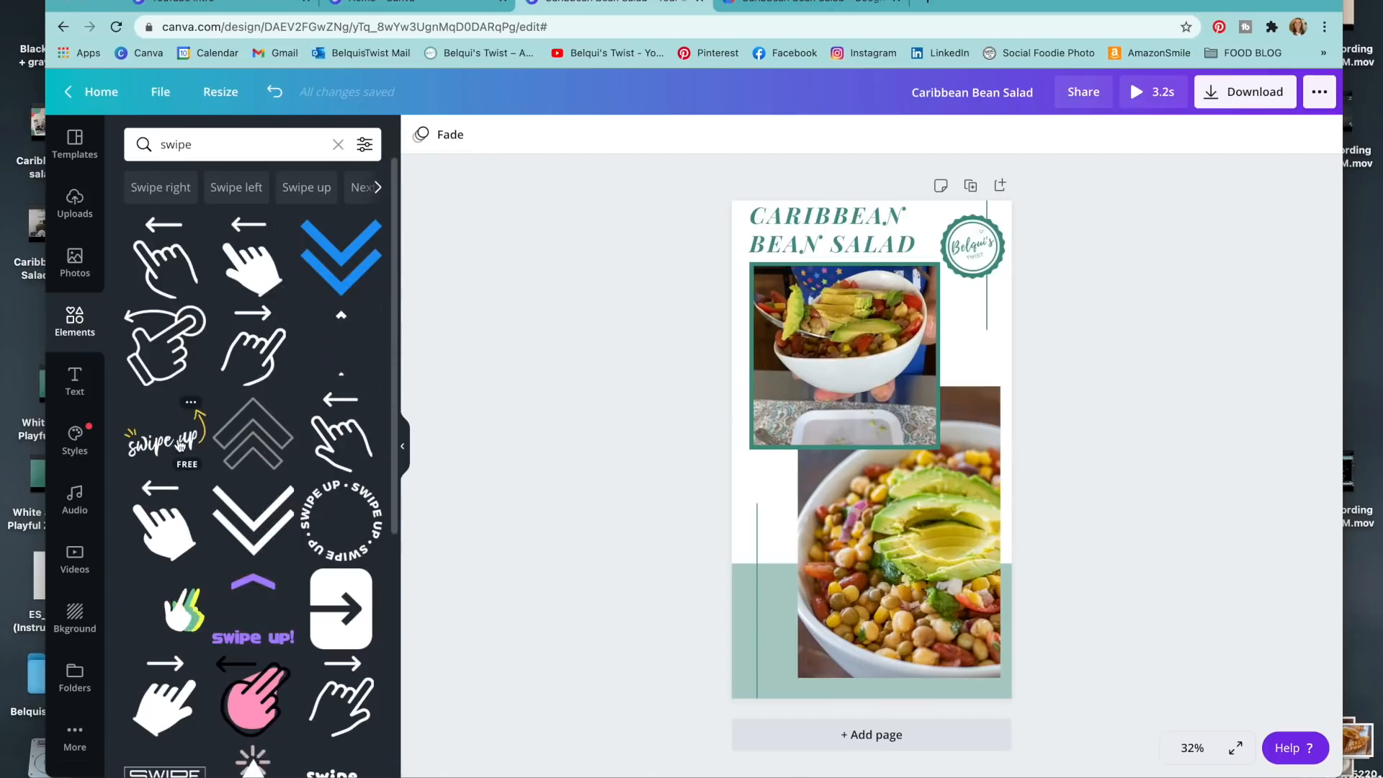
Try the animated handwritten "swipe up" sticker, shrunk over the lower part of the large salad photo, and delete it
click(176, 440)
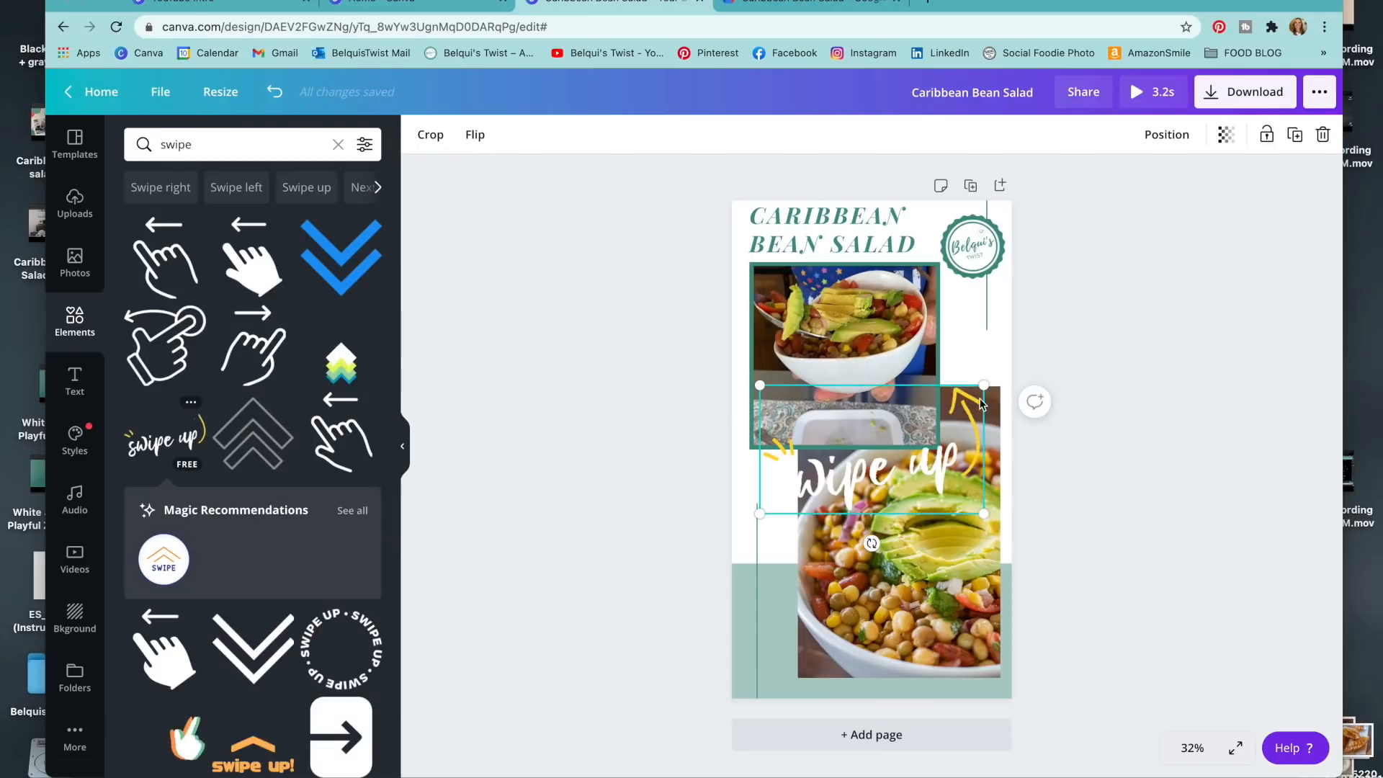
drag(984, 384, 889, 652)
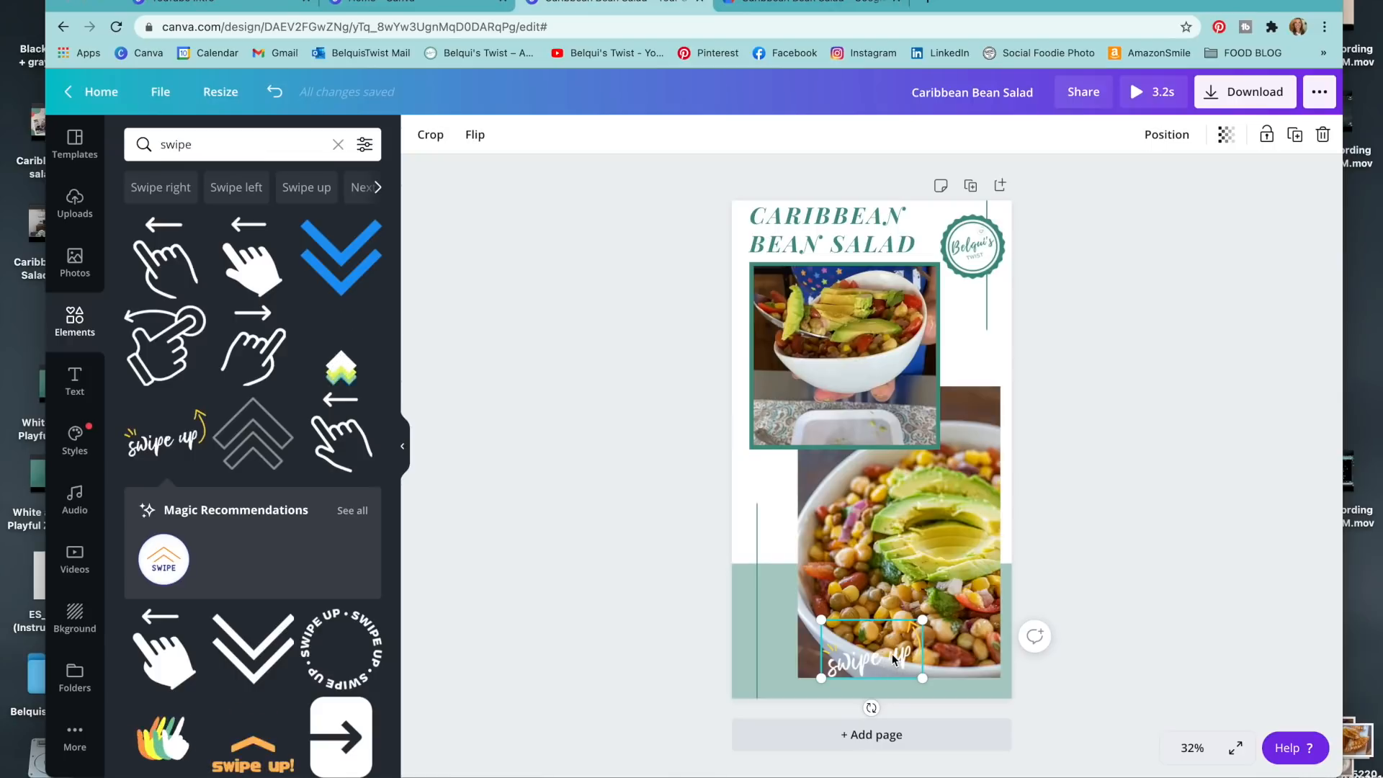
key(Delete)
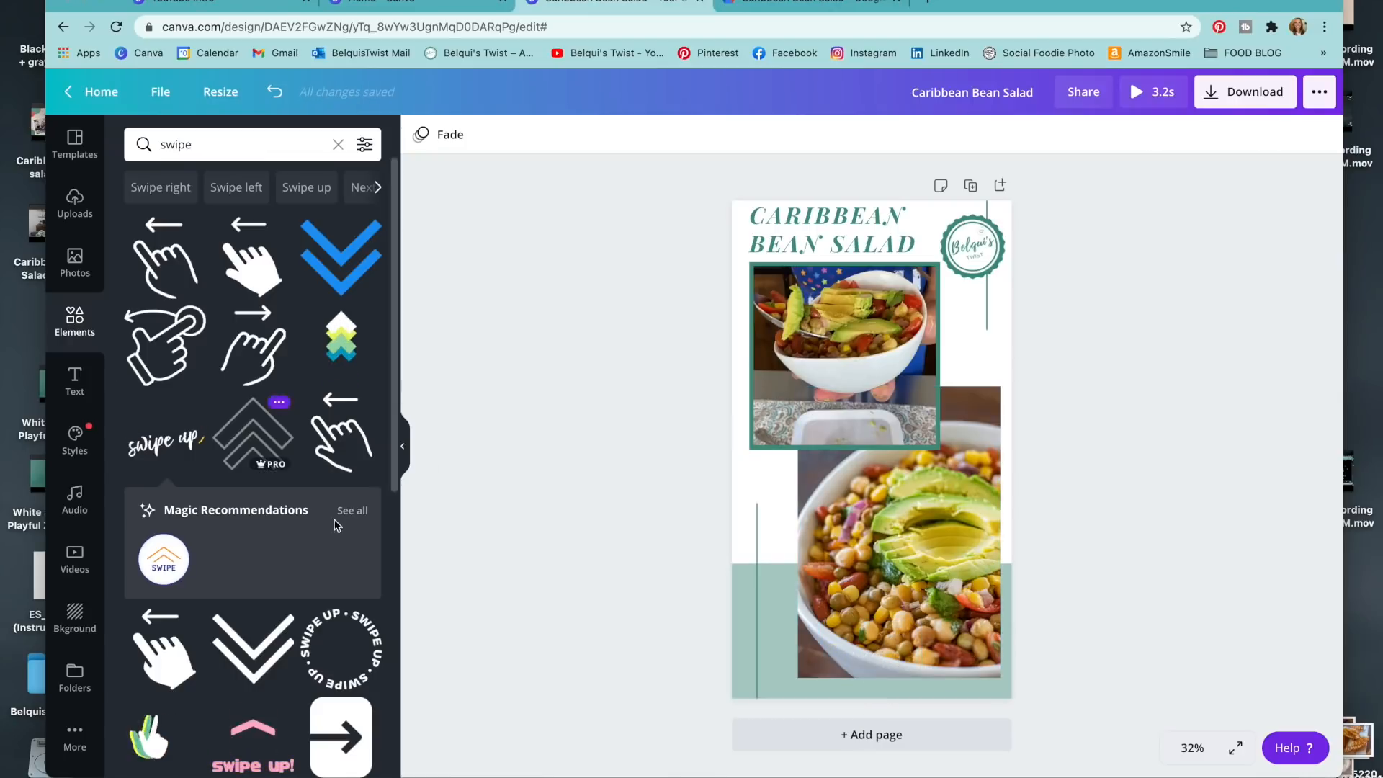
Try the animated stacked-arrows sticker as a small graphic near the page's lower edge, and delete it
click(346, 350)
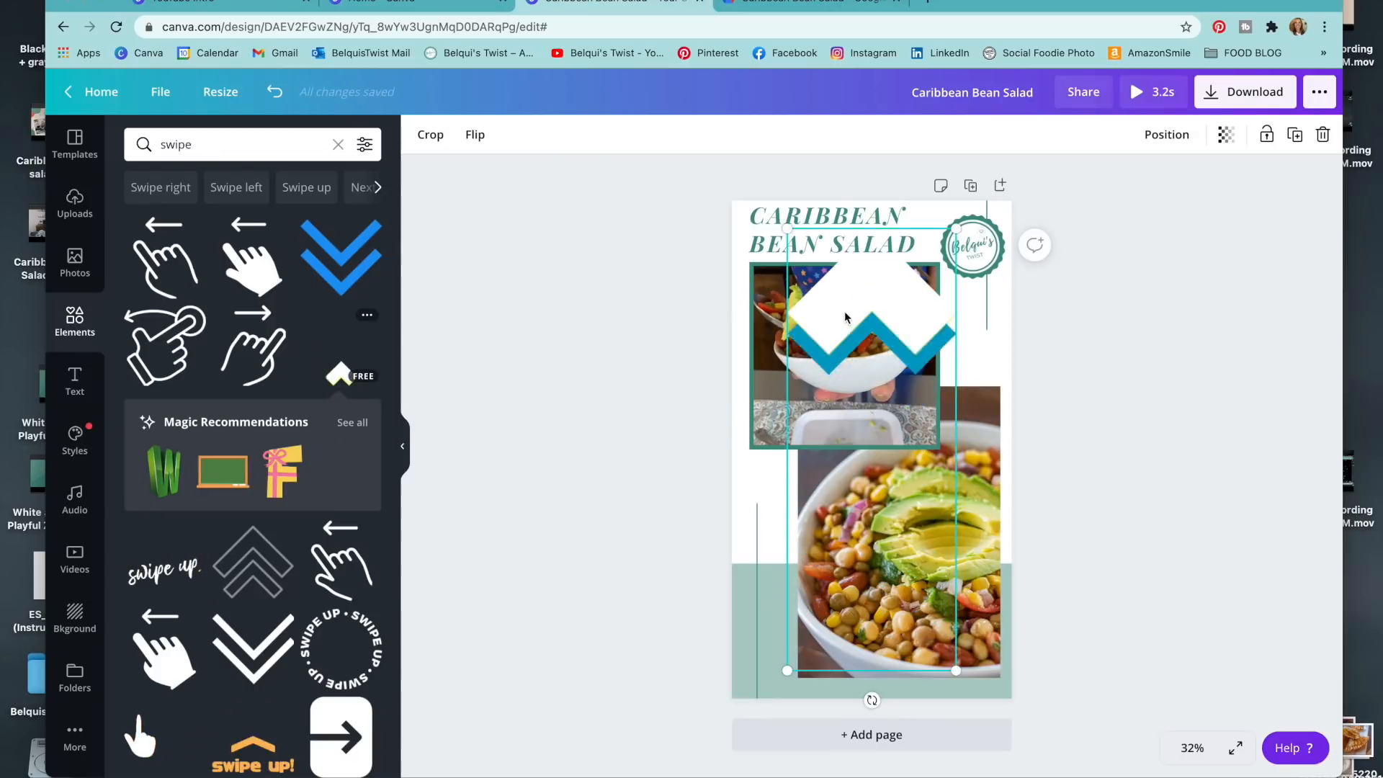
drag(950, 235, 883, 657)
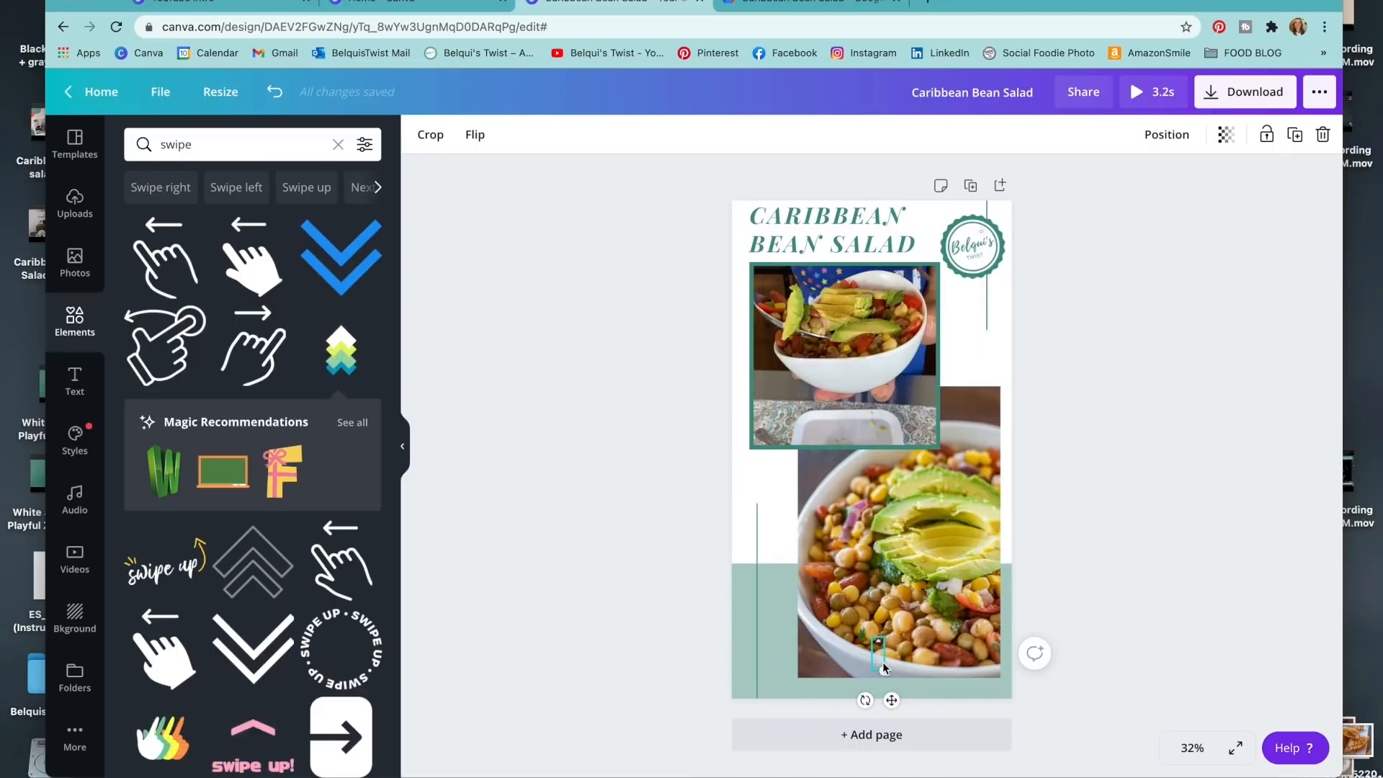
click(884, 651)
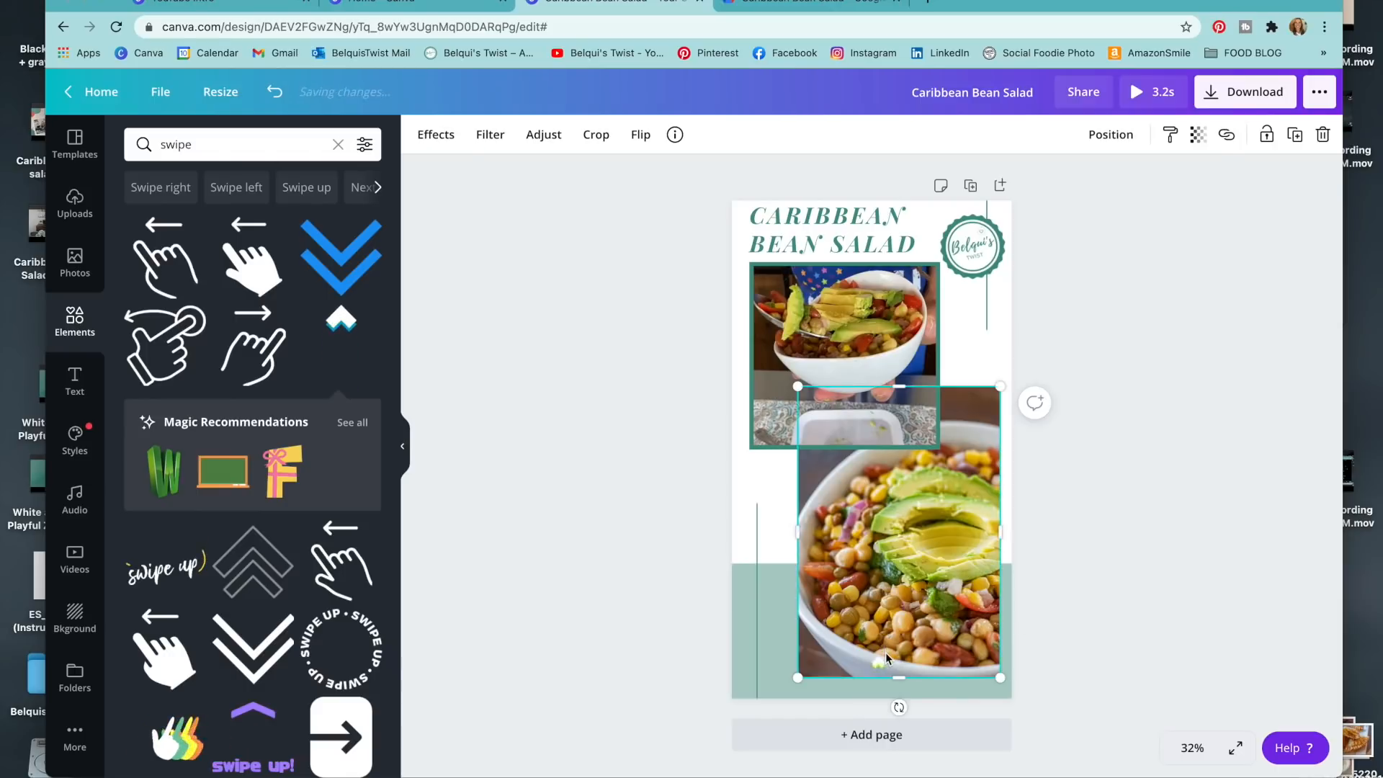
click(878, 654)
key(Delete)
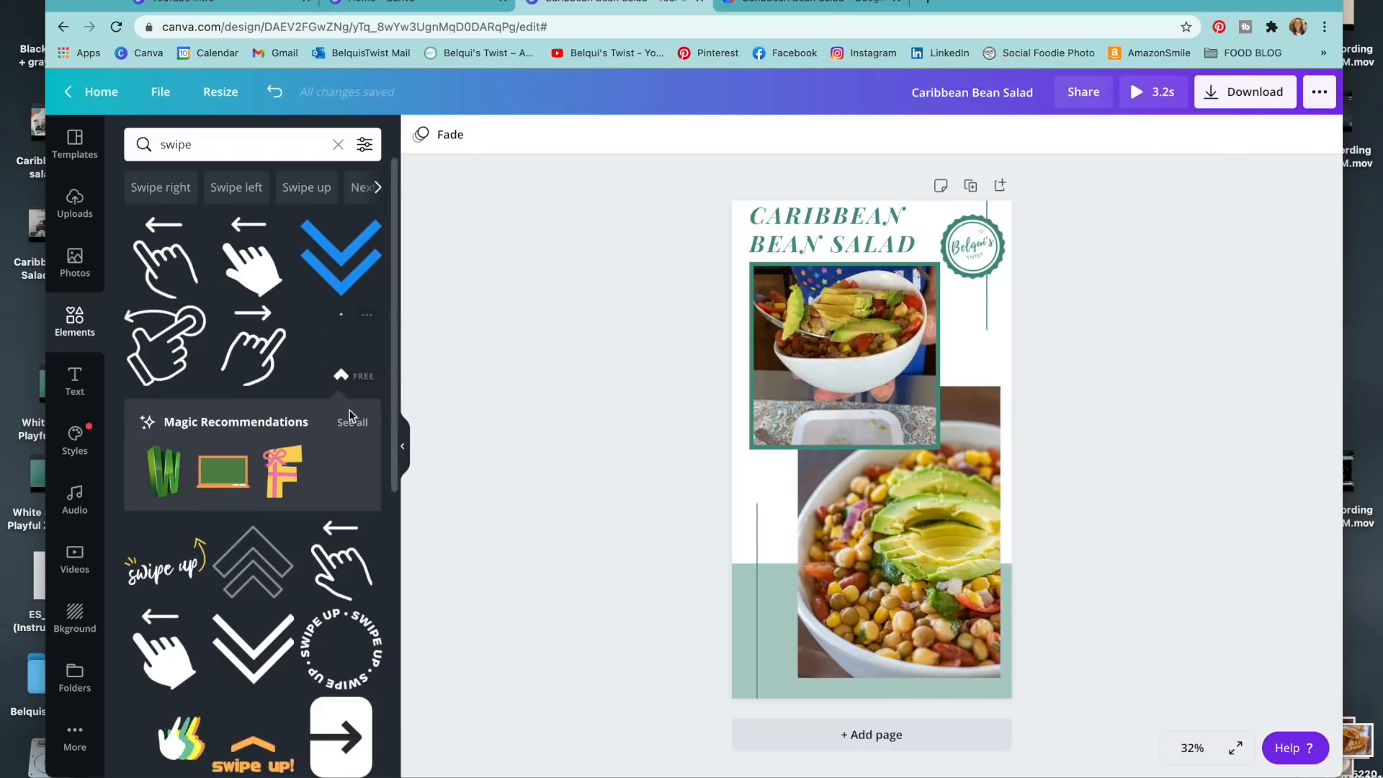
Find "Swipe up" elements, add the round SWIPE badge with two arrows, shrink it and center it near the page's lower edge
scroll(358, 377, down, 1)
scroll(358, 377, up, 1)
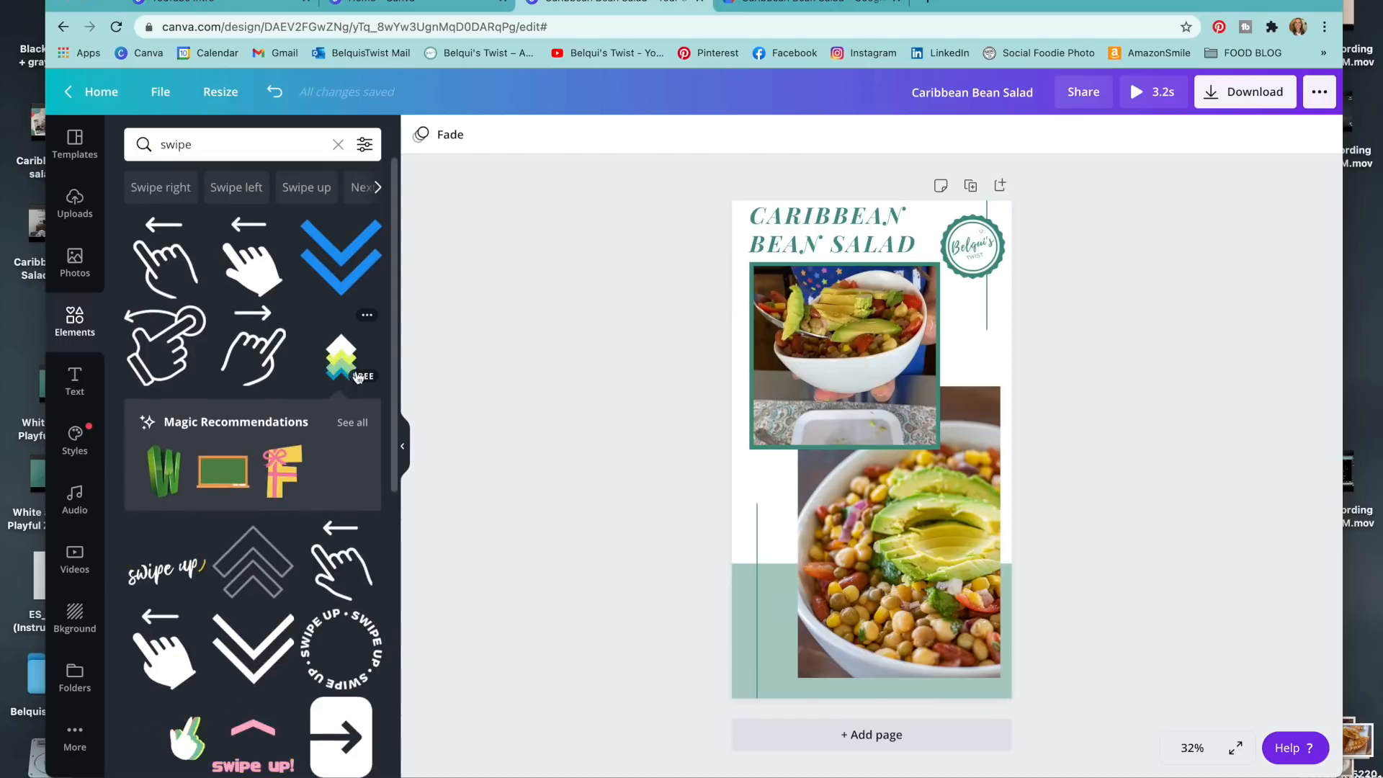
click(309, 189)
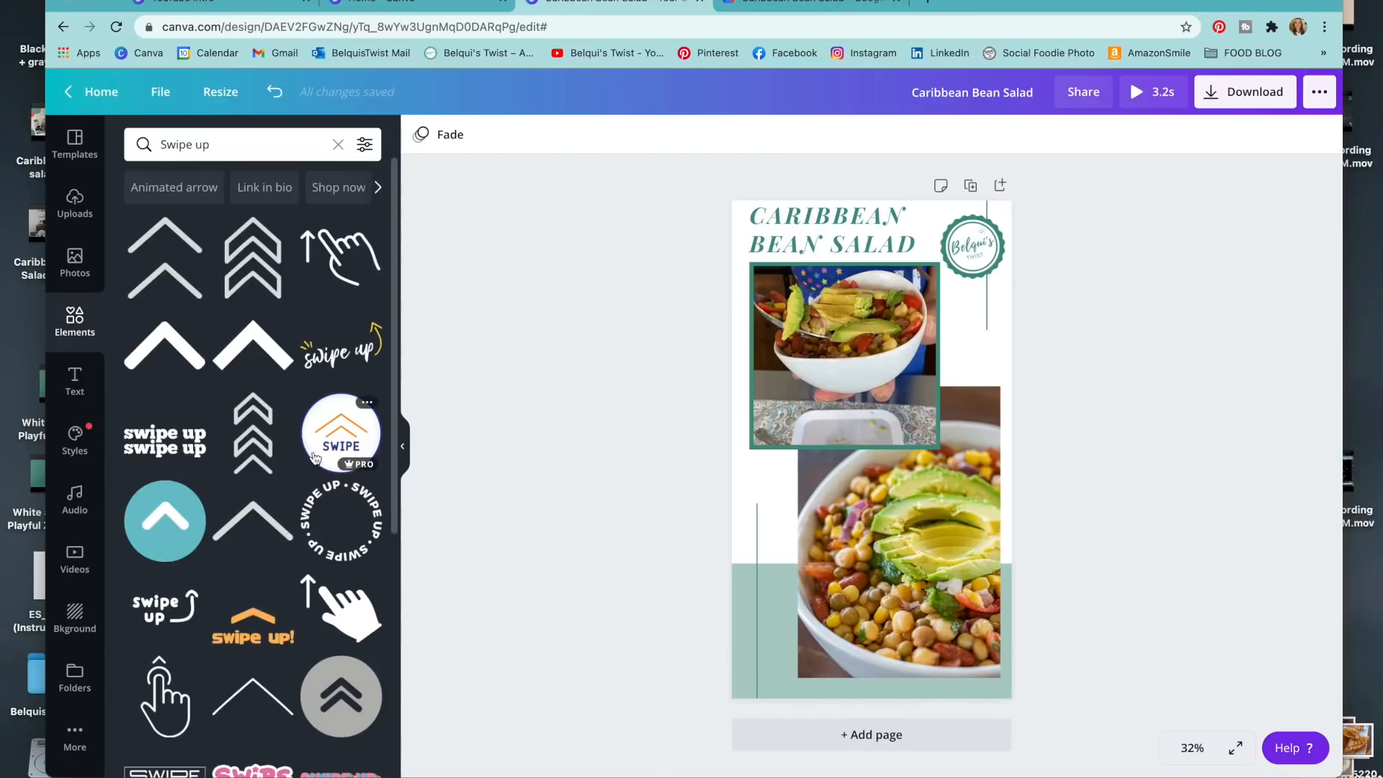
click(342, 439)
drag(873, 436, 882, 621)
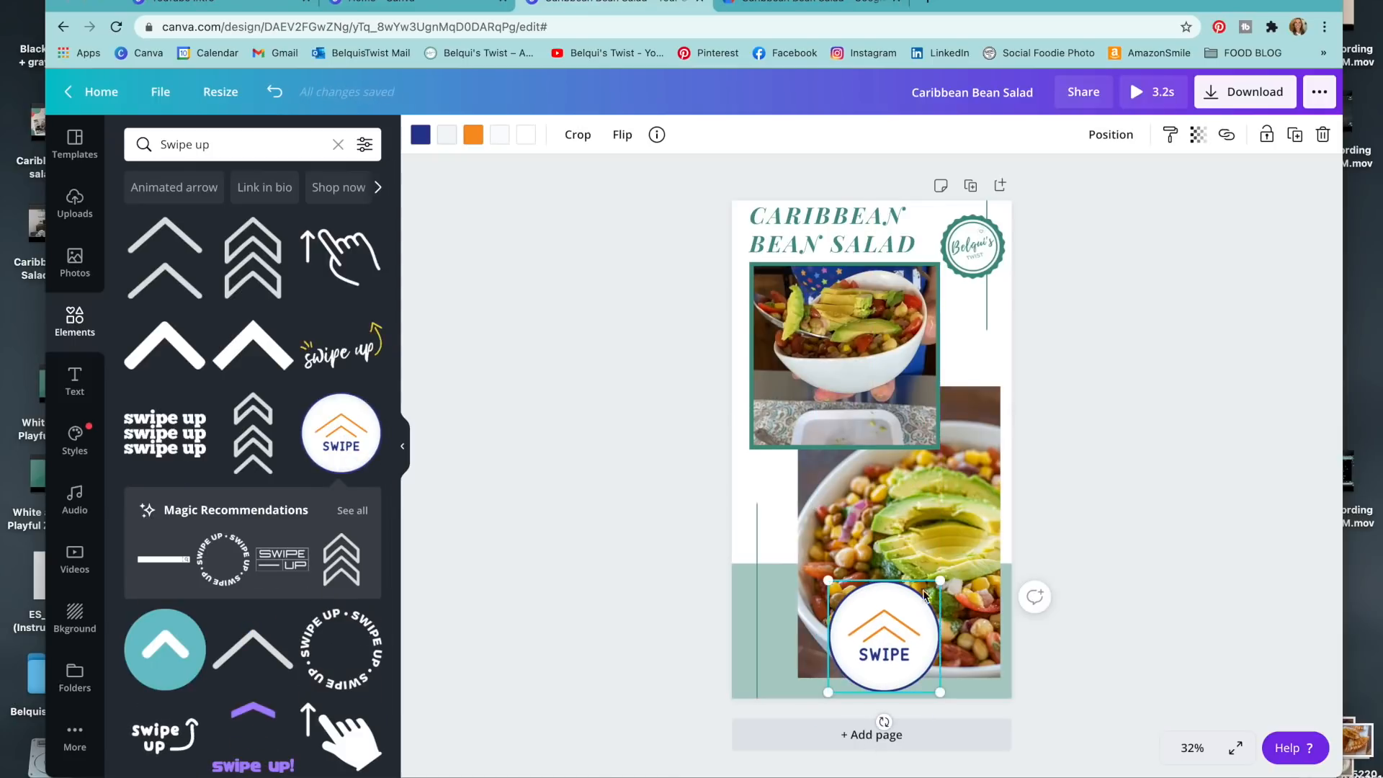
drag(939, 581, 877, 650)
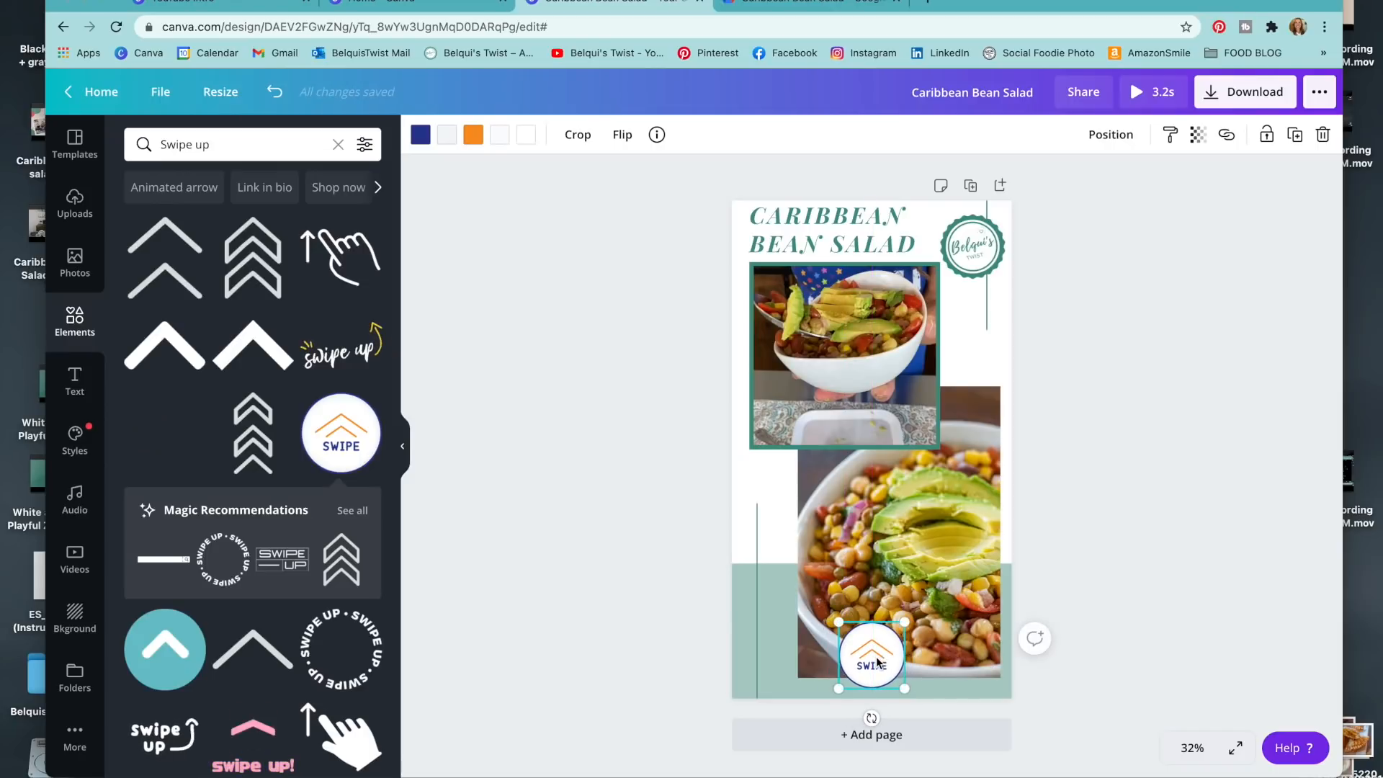
Recolor the SWIPE badge's orange arrows with the logo's dark green and its navy lettering and outline with dark brown from the photo colors
click(470, 135)
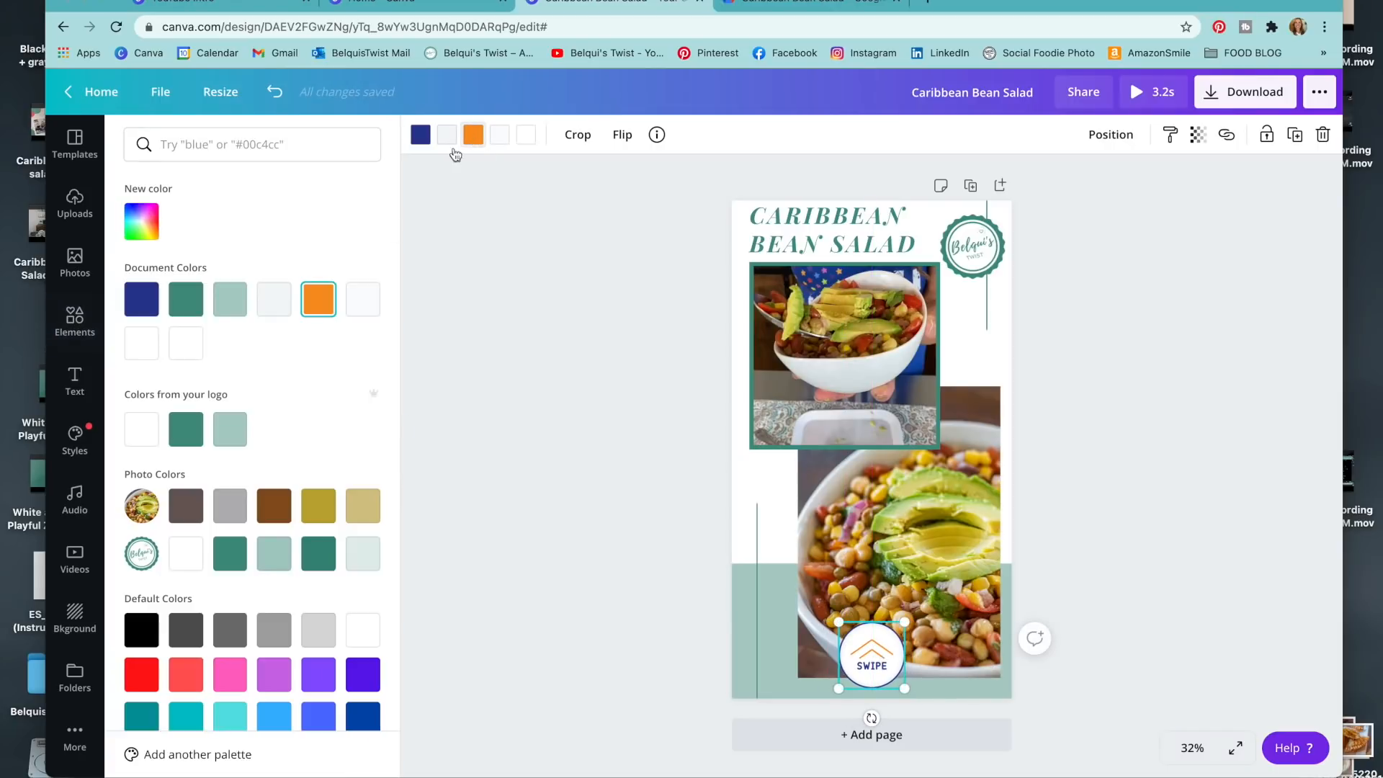
click(186, 433)
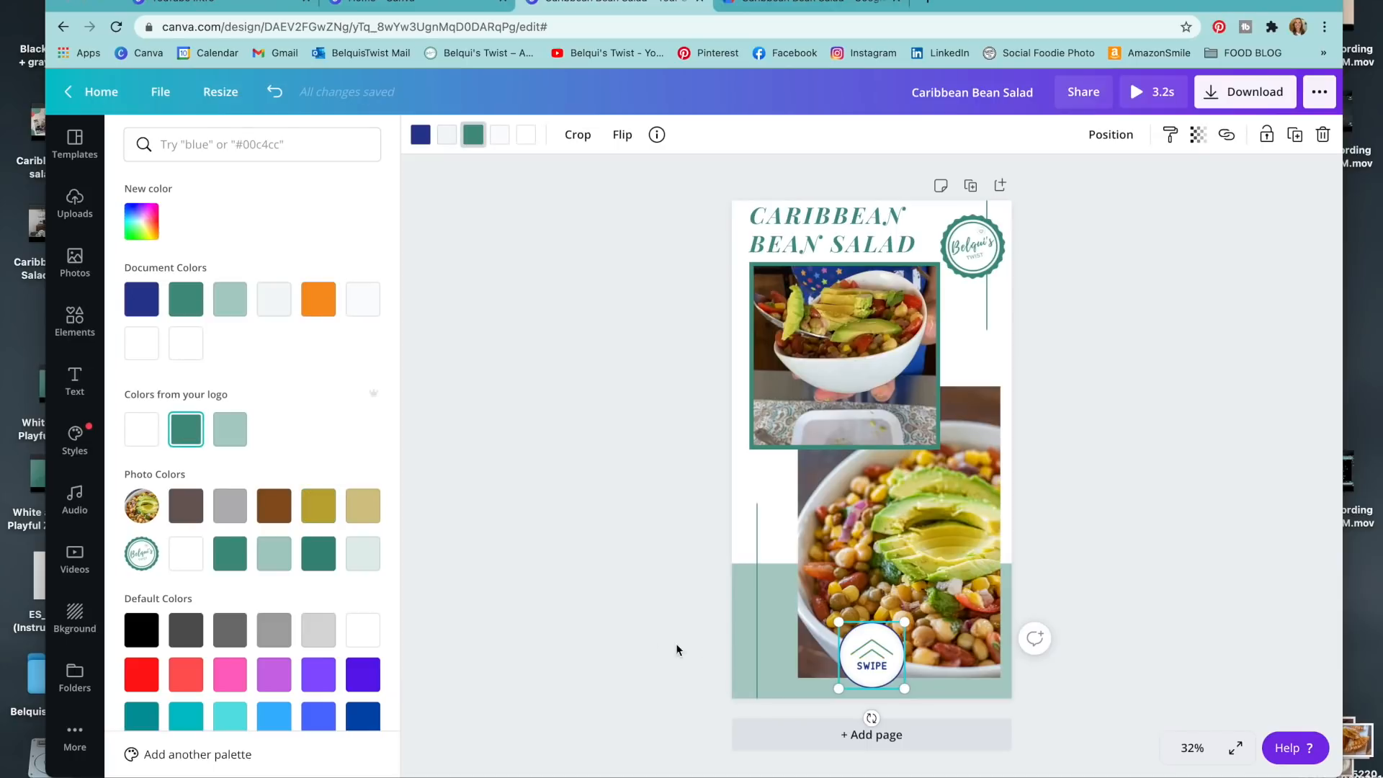
click(421, 141)
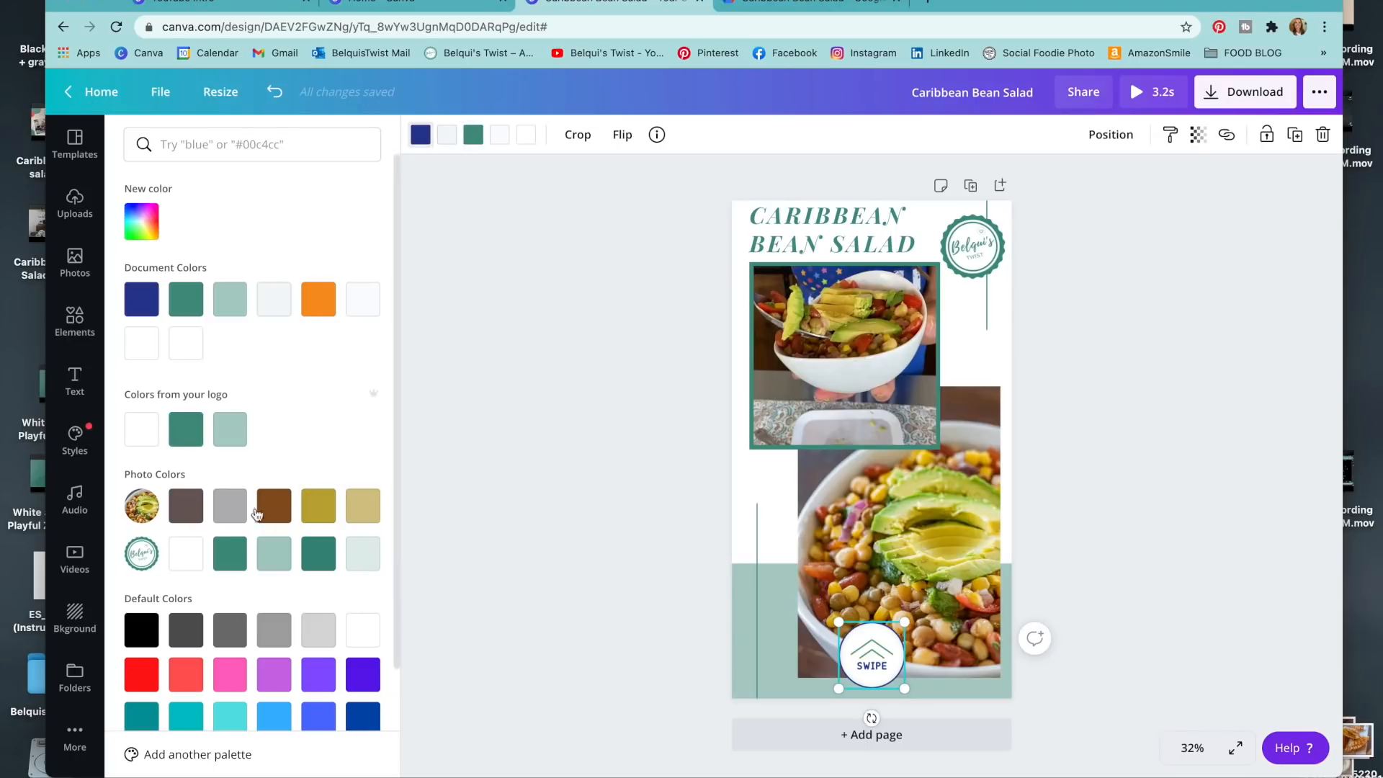
click(227, 426)
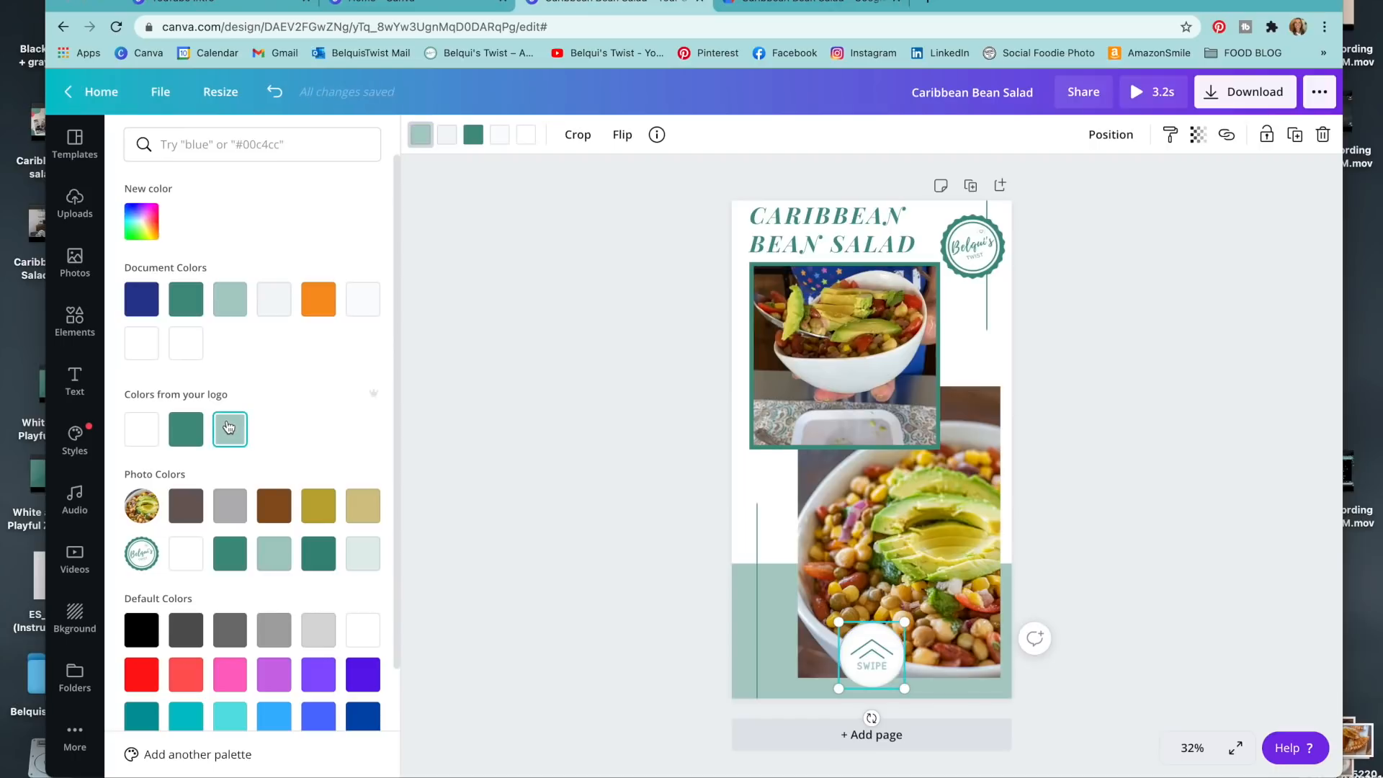
click(184, 505)
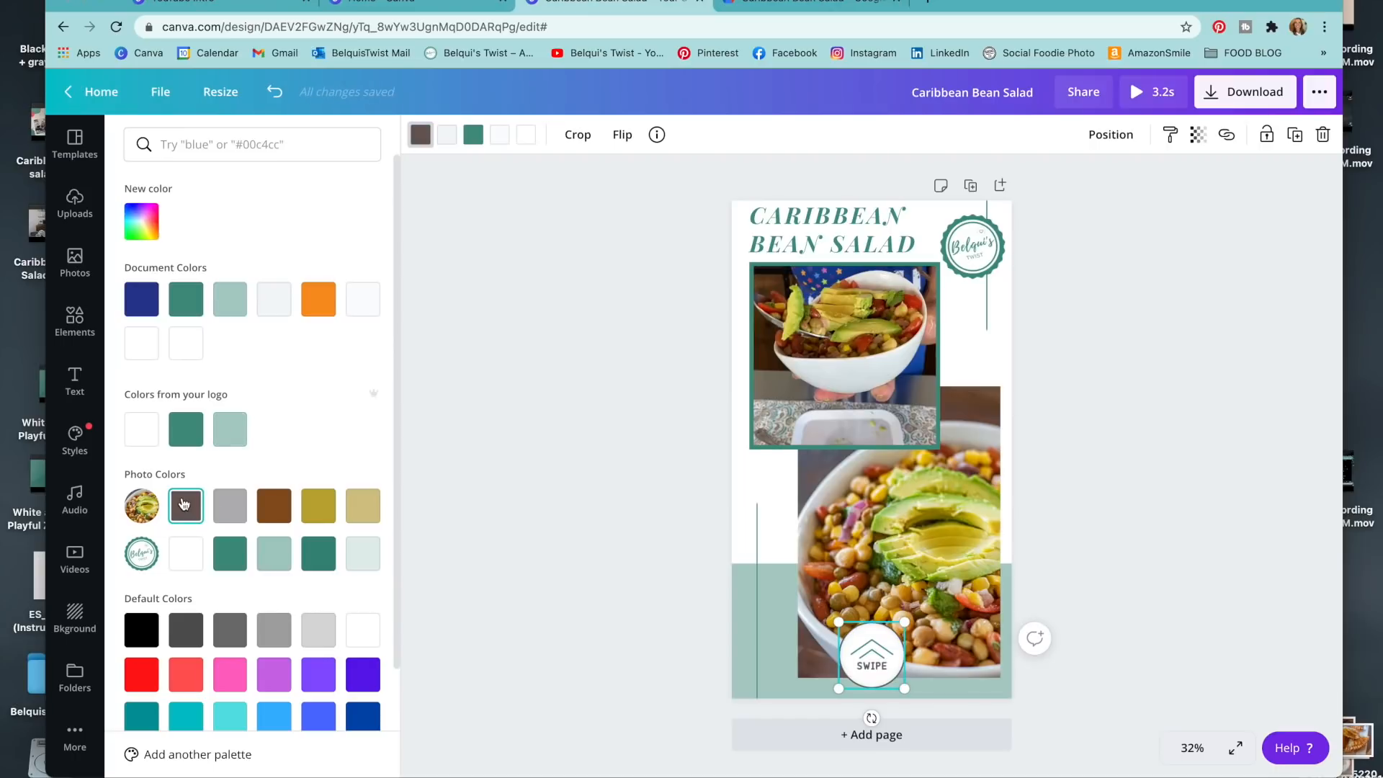
click(578, 625)
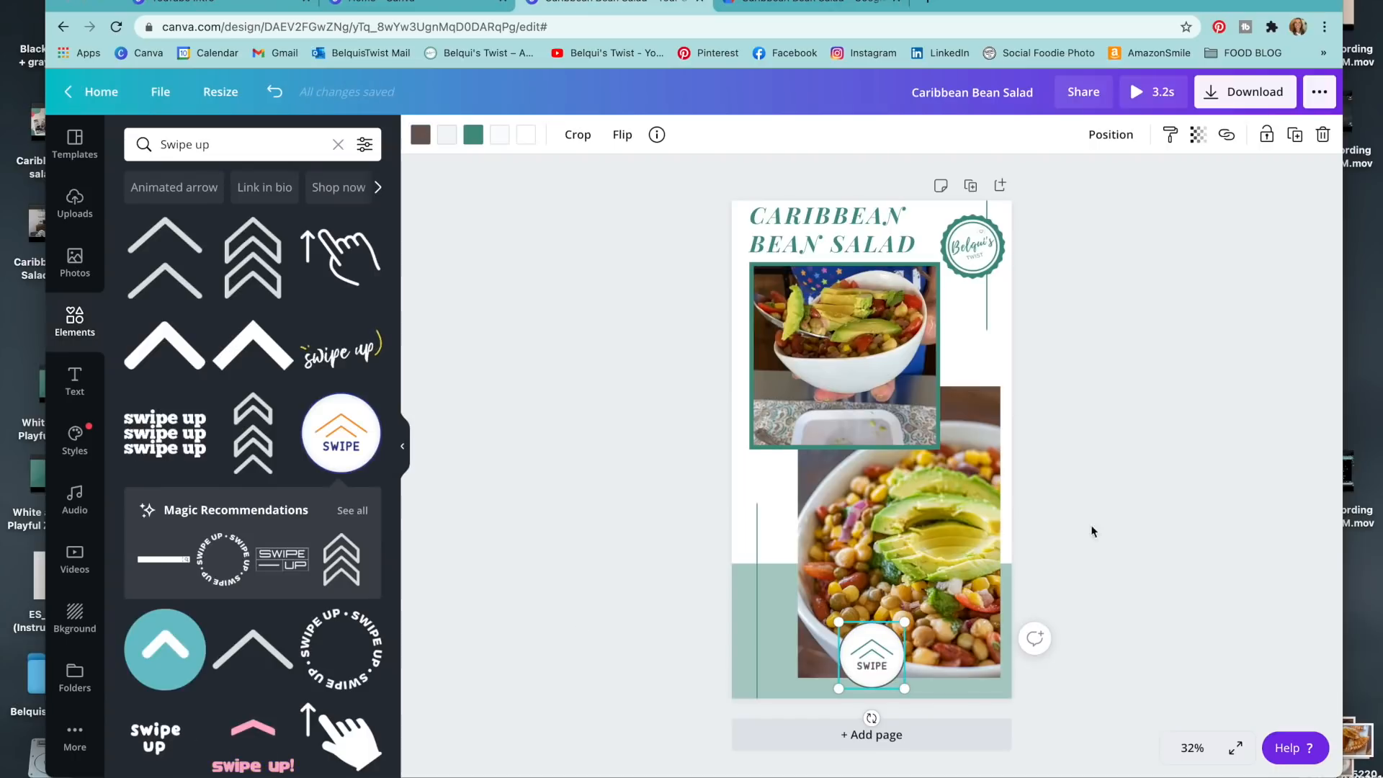
click(871, 652)
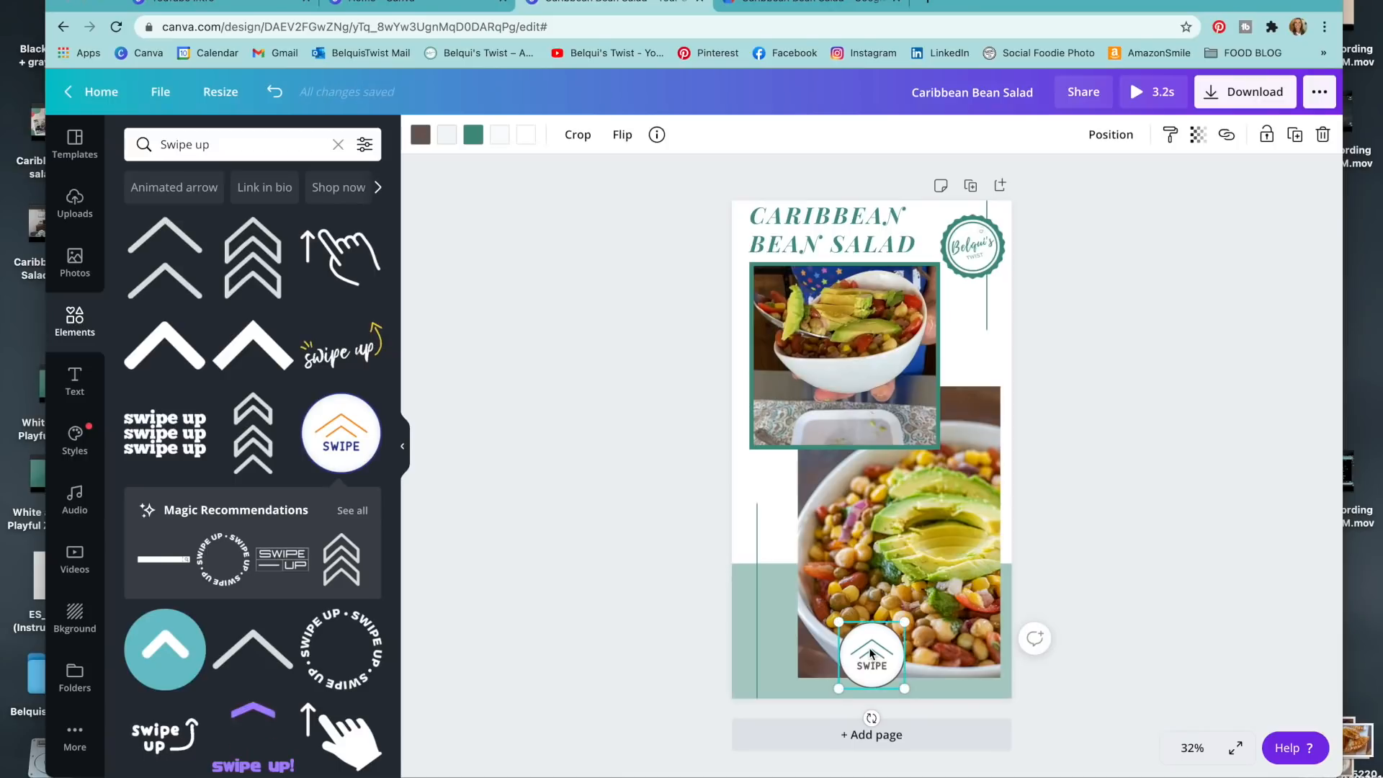
click(1239, 488)
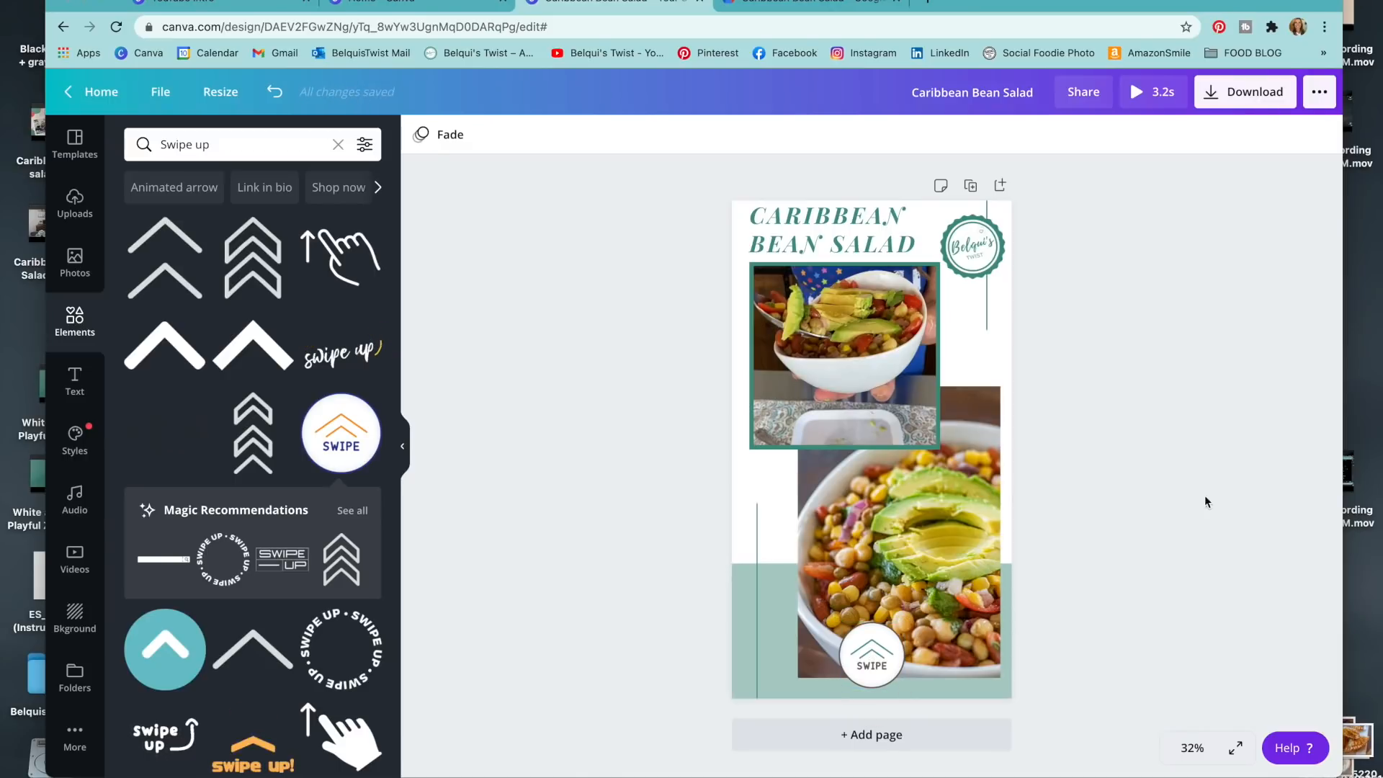
click(966, 346)
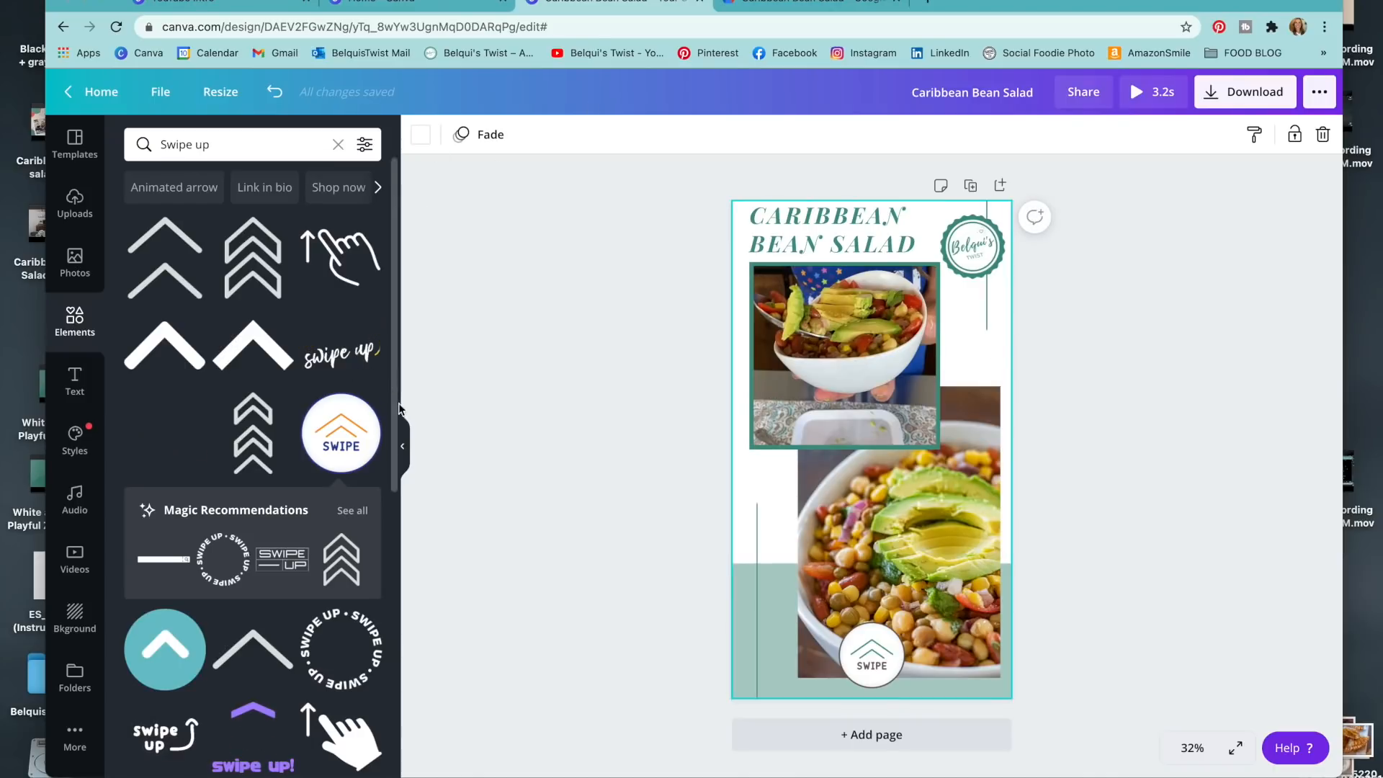
click(402, 446)
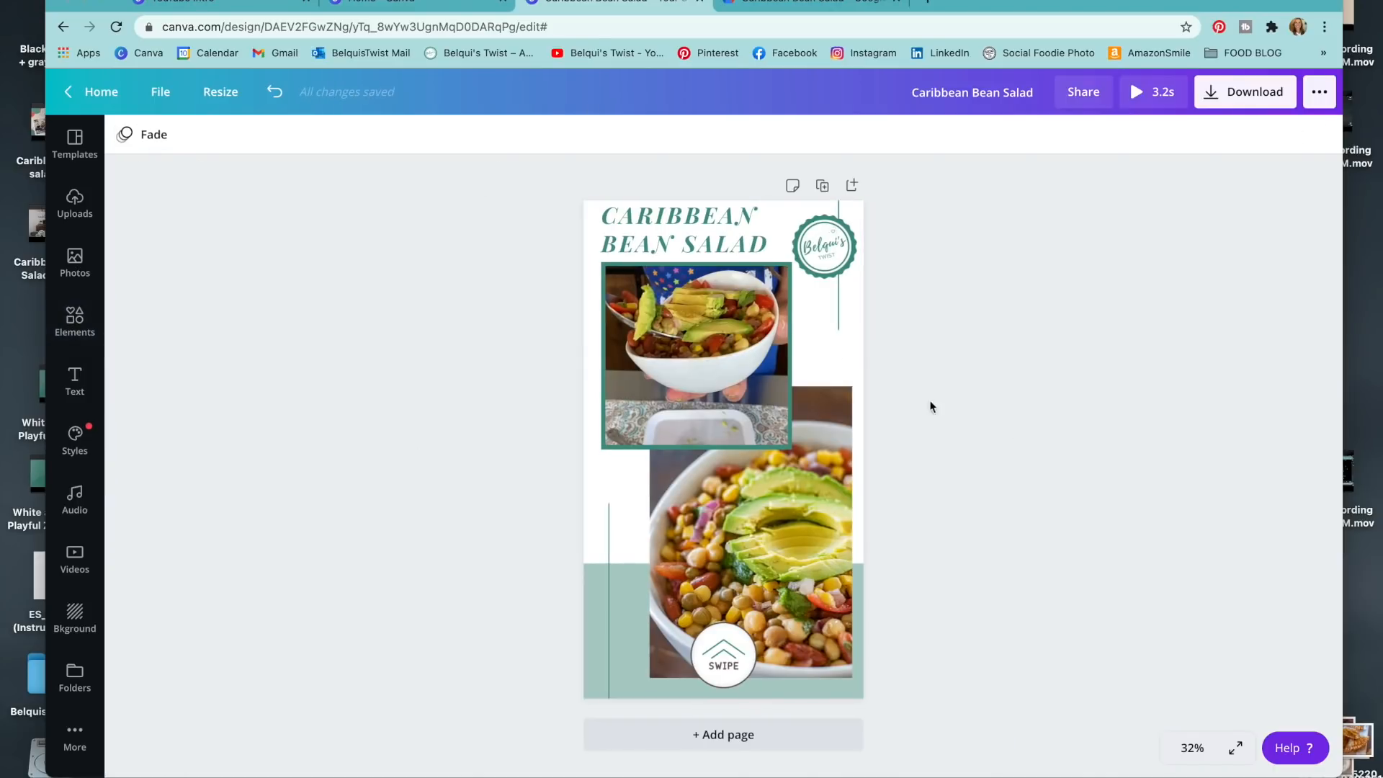
Play the full preview of the animated story design and return to editing
click(820, 326)
click(245, 460)
click(1163, 100)
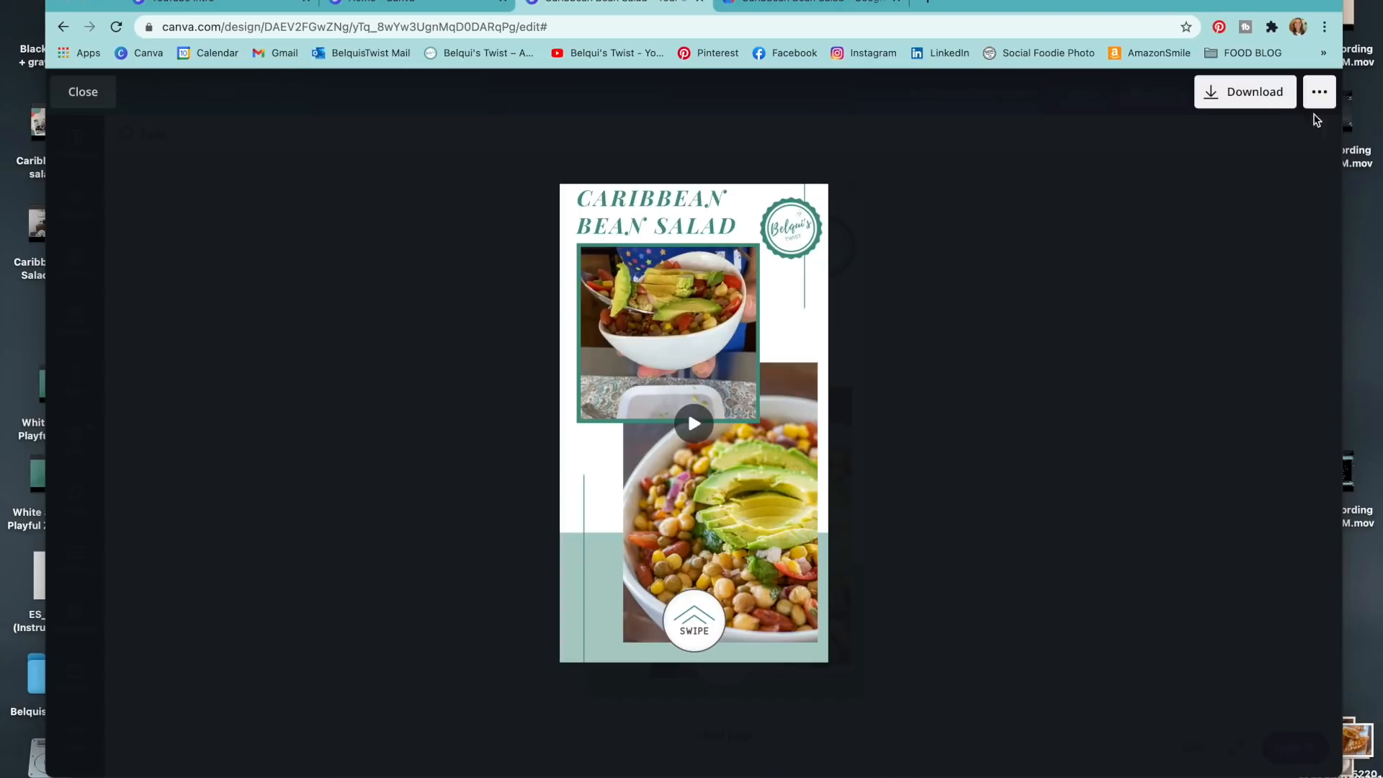
key(Escape)
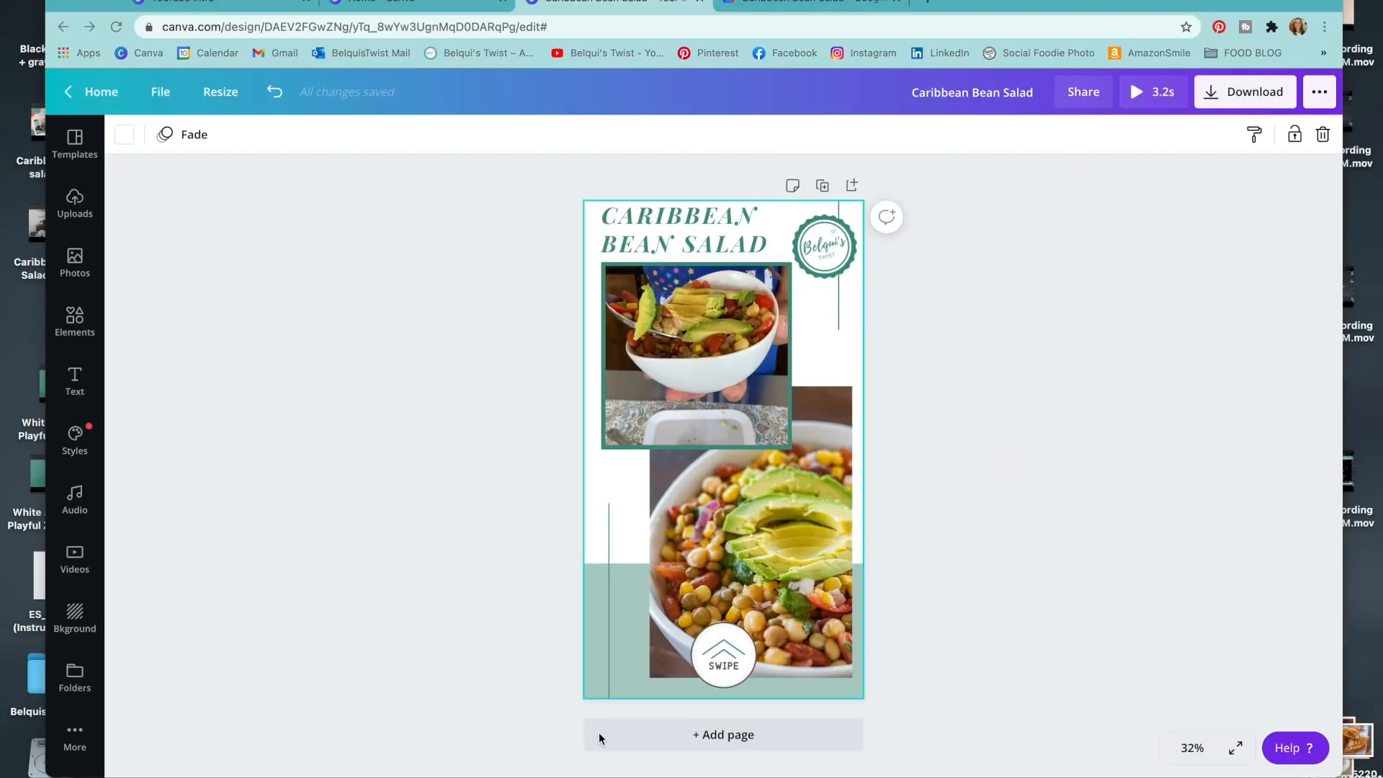
Browse Instrumental audio, listen to the reggae track "Down Down Down", and add it to the design
click(75, 502)
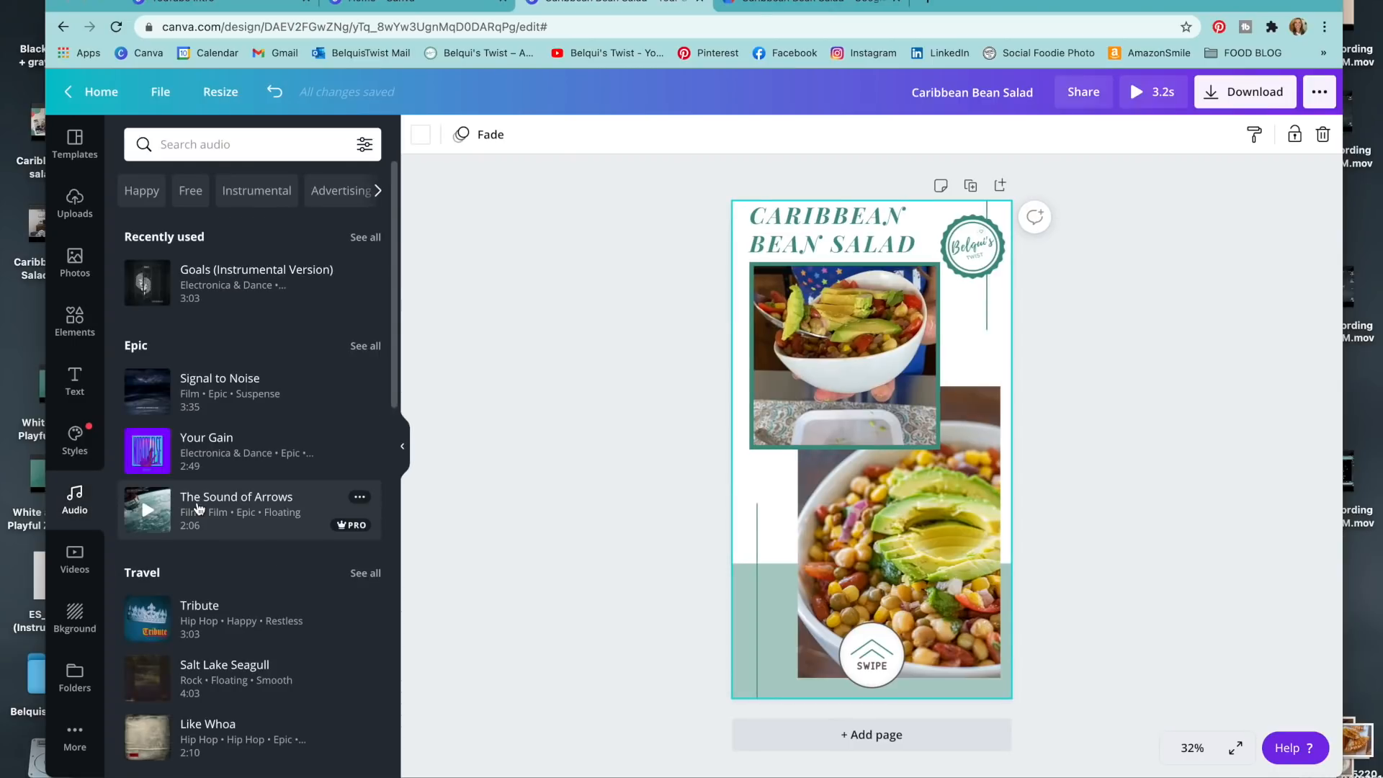
click(253, 192)
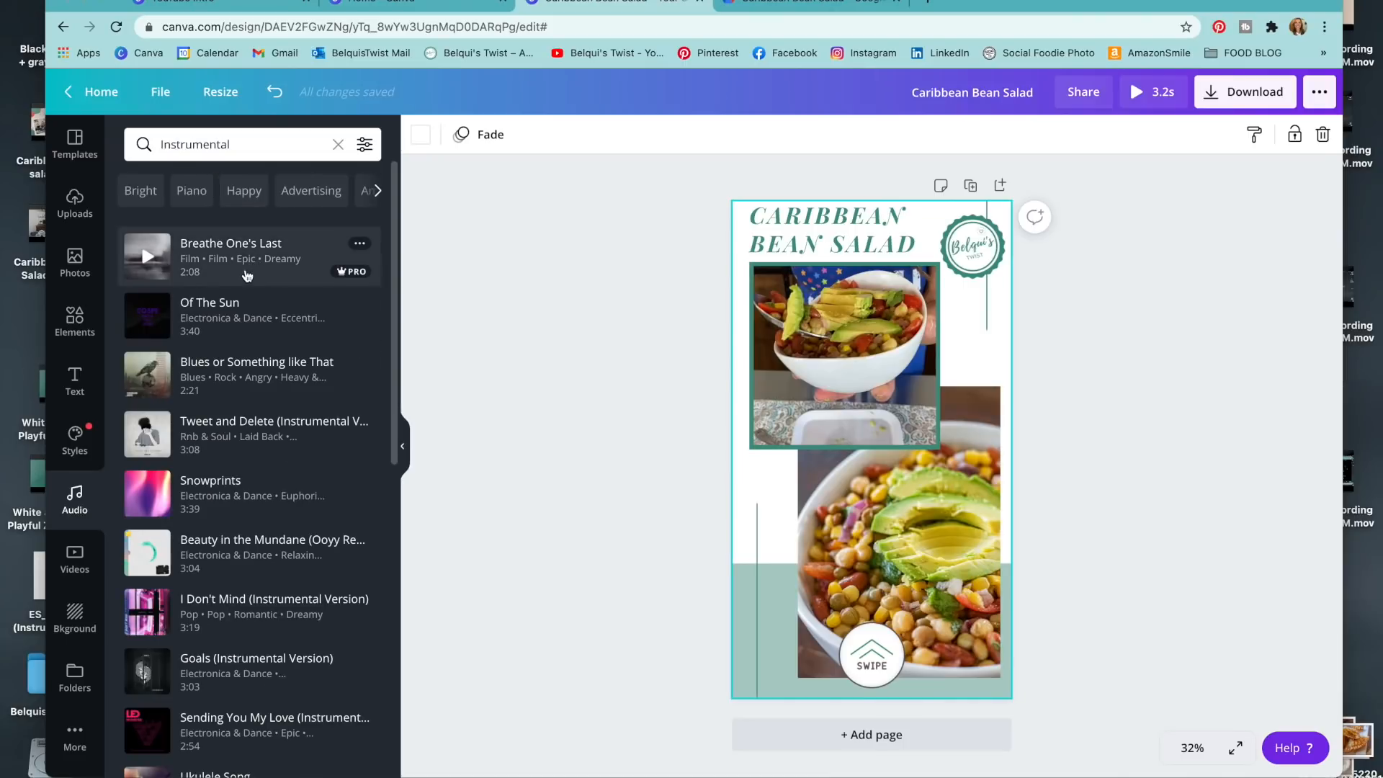
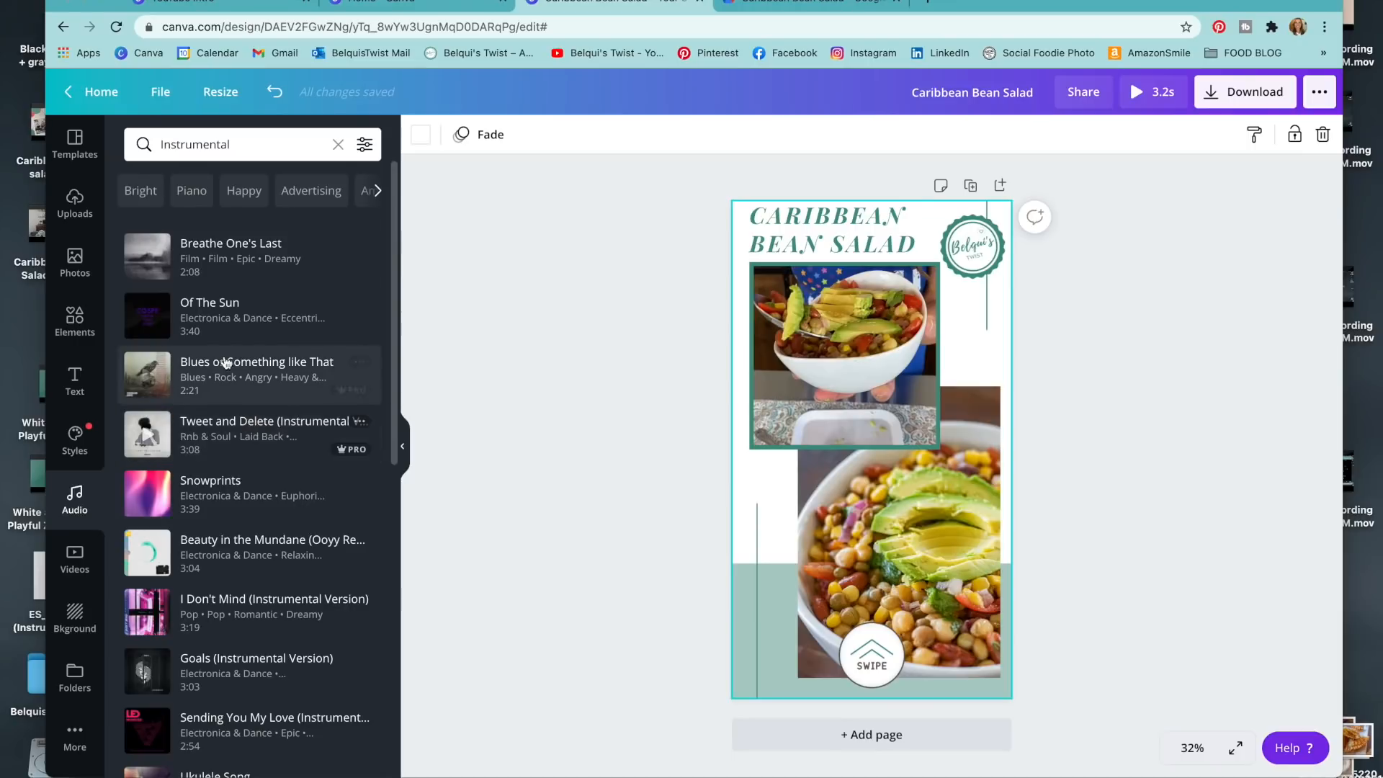
scroll(156, 499, down, 10)
click(151, 481)
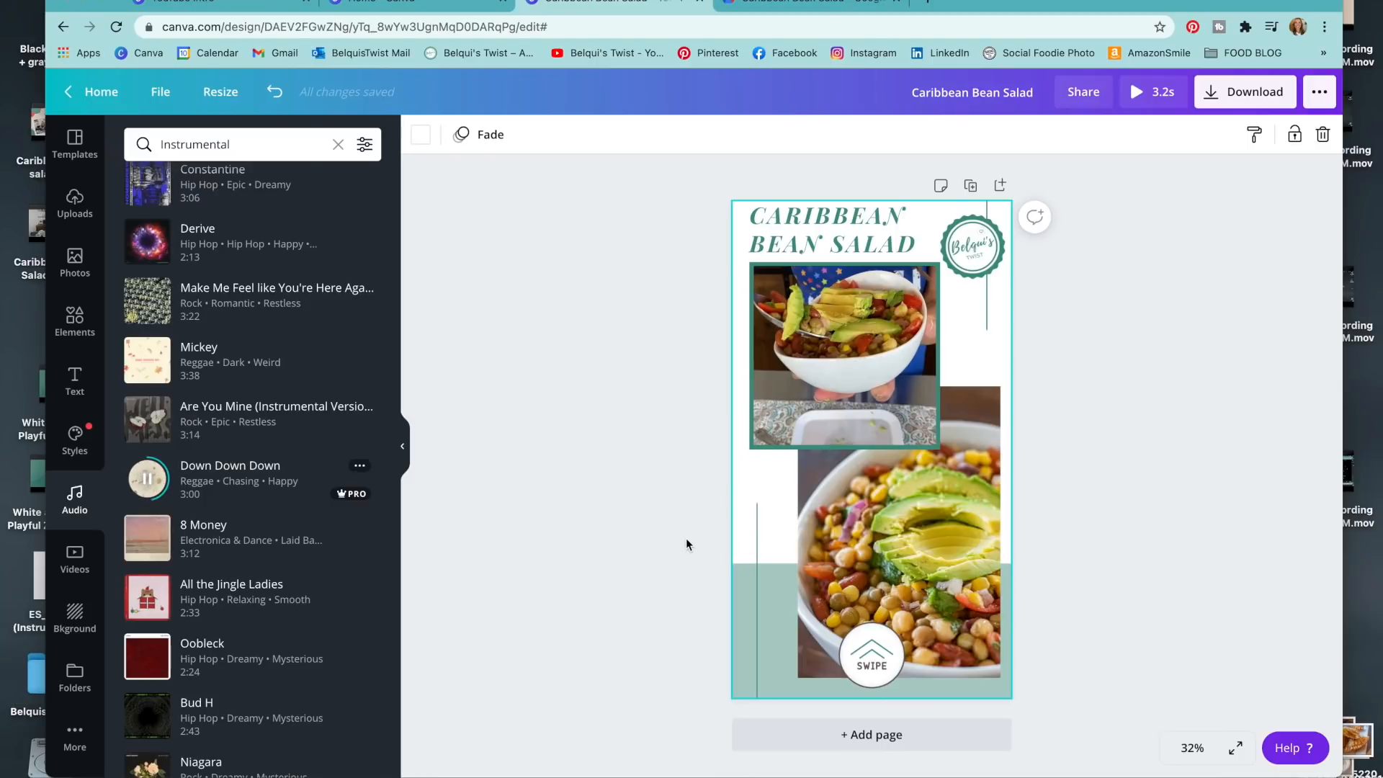
click(258, 479)
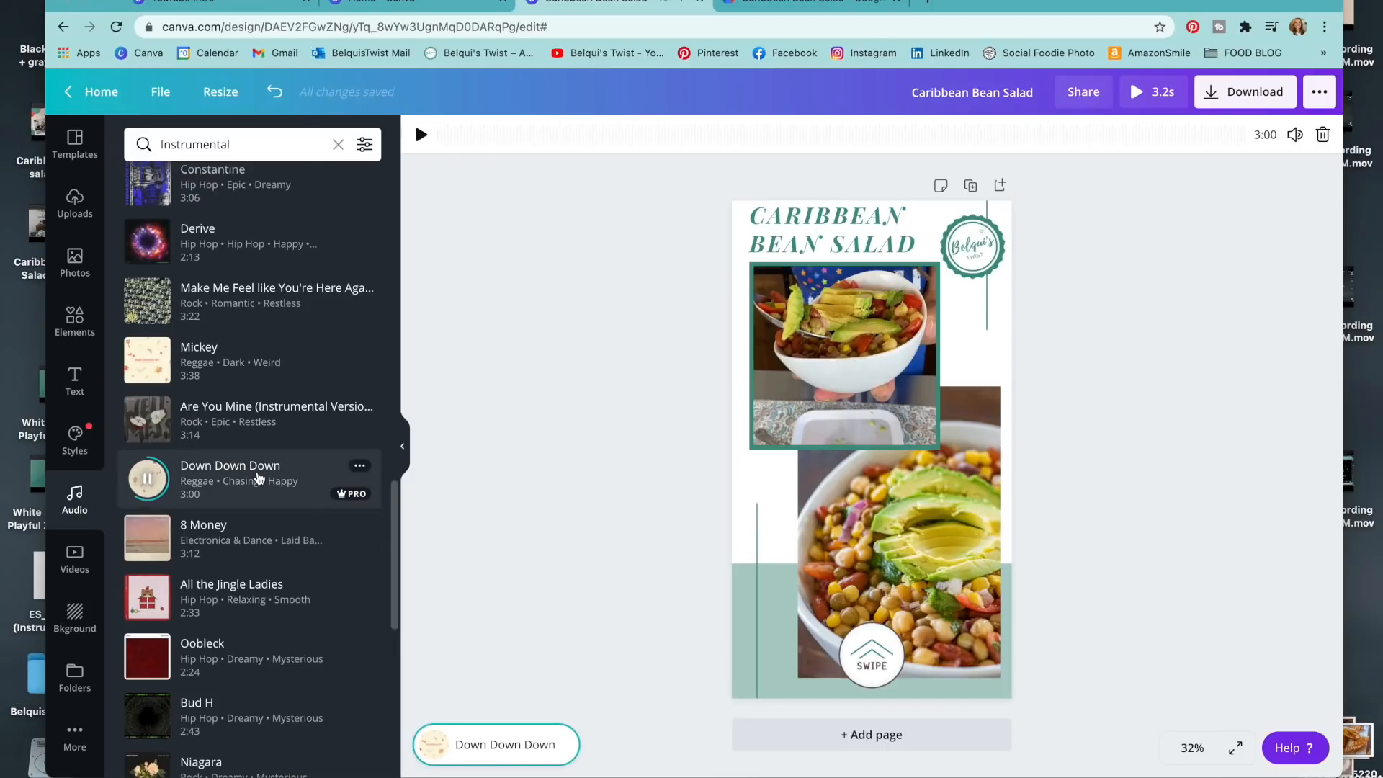
click(151, 484)
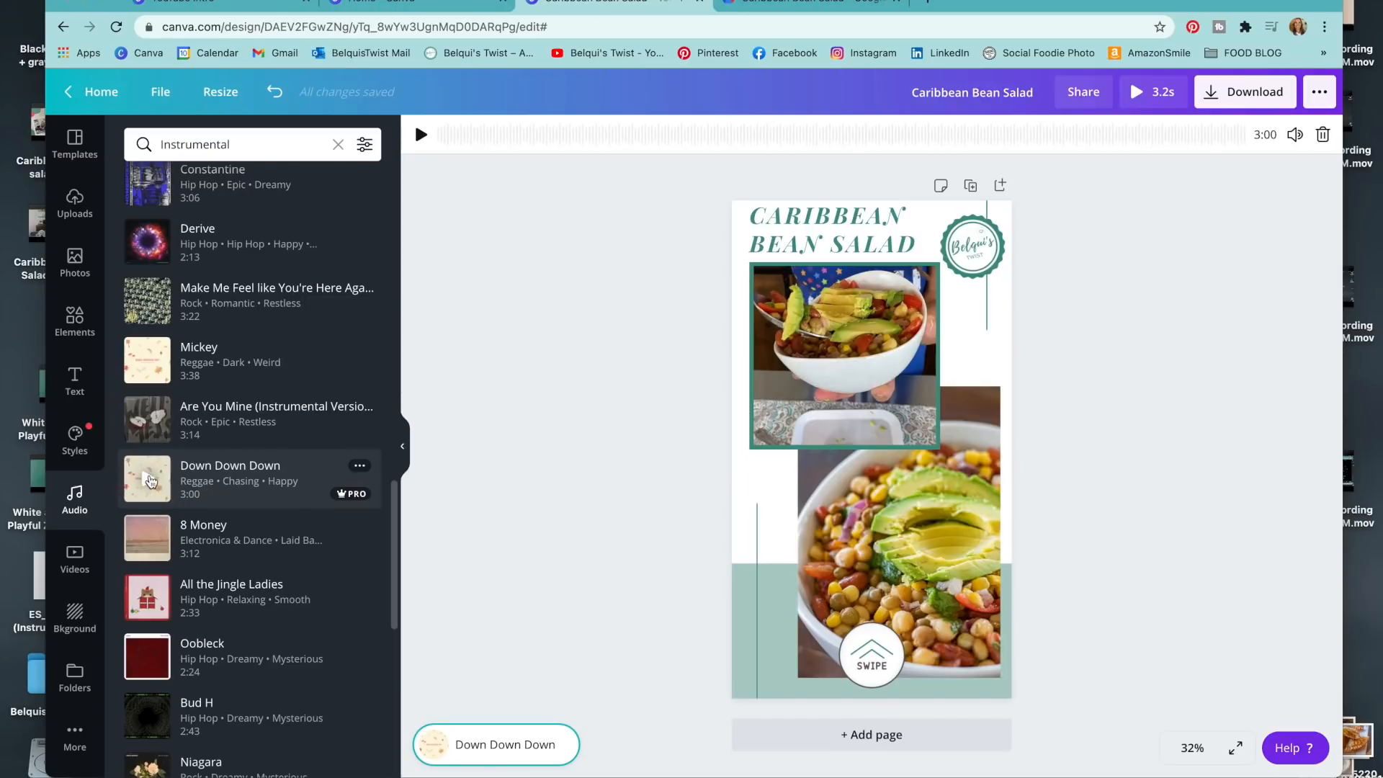
Listen to different sections of the Down Down Down track and start its used part at about 0.8 s
click(531, 757)
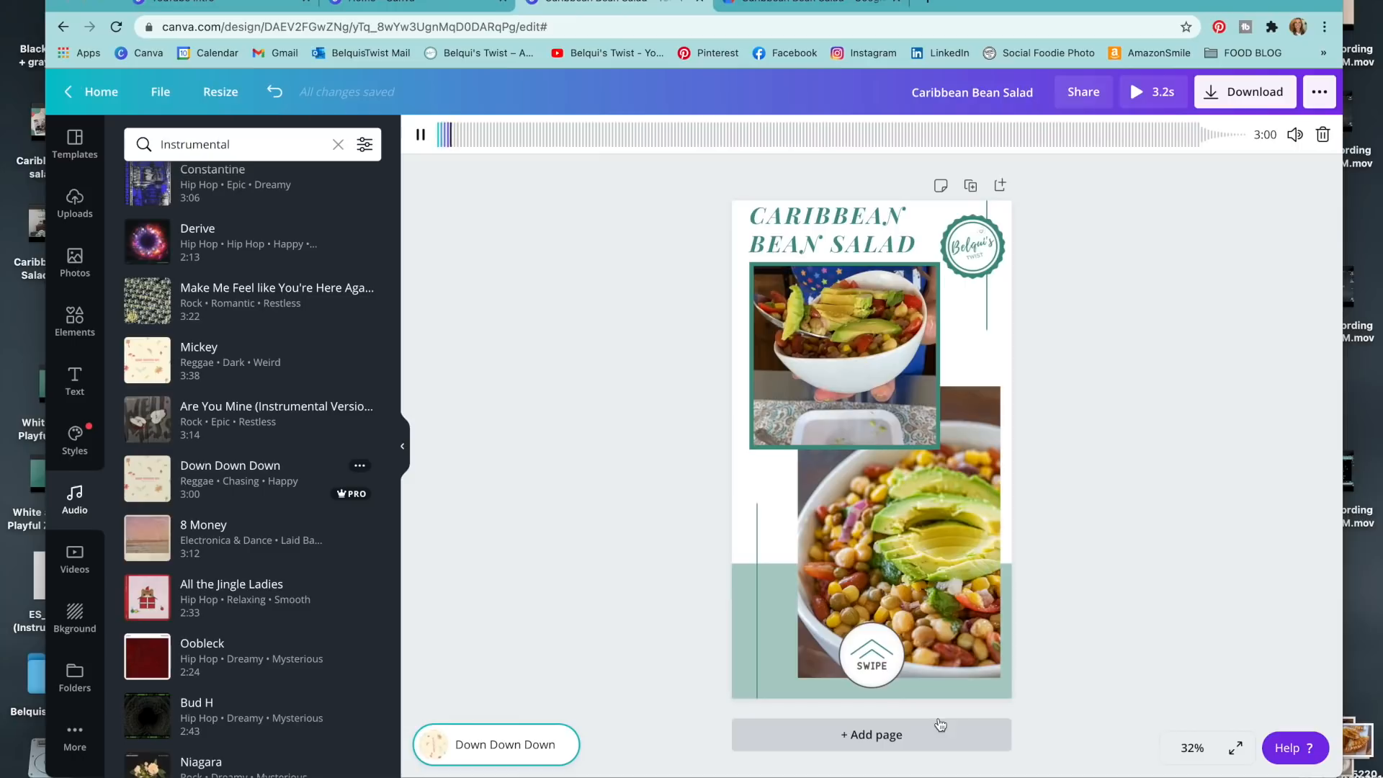
click(406, 449)
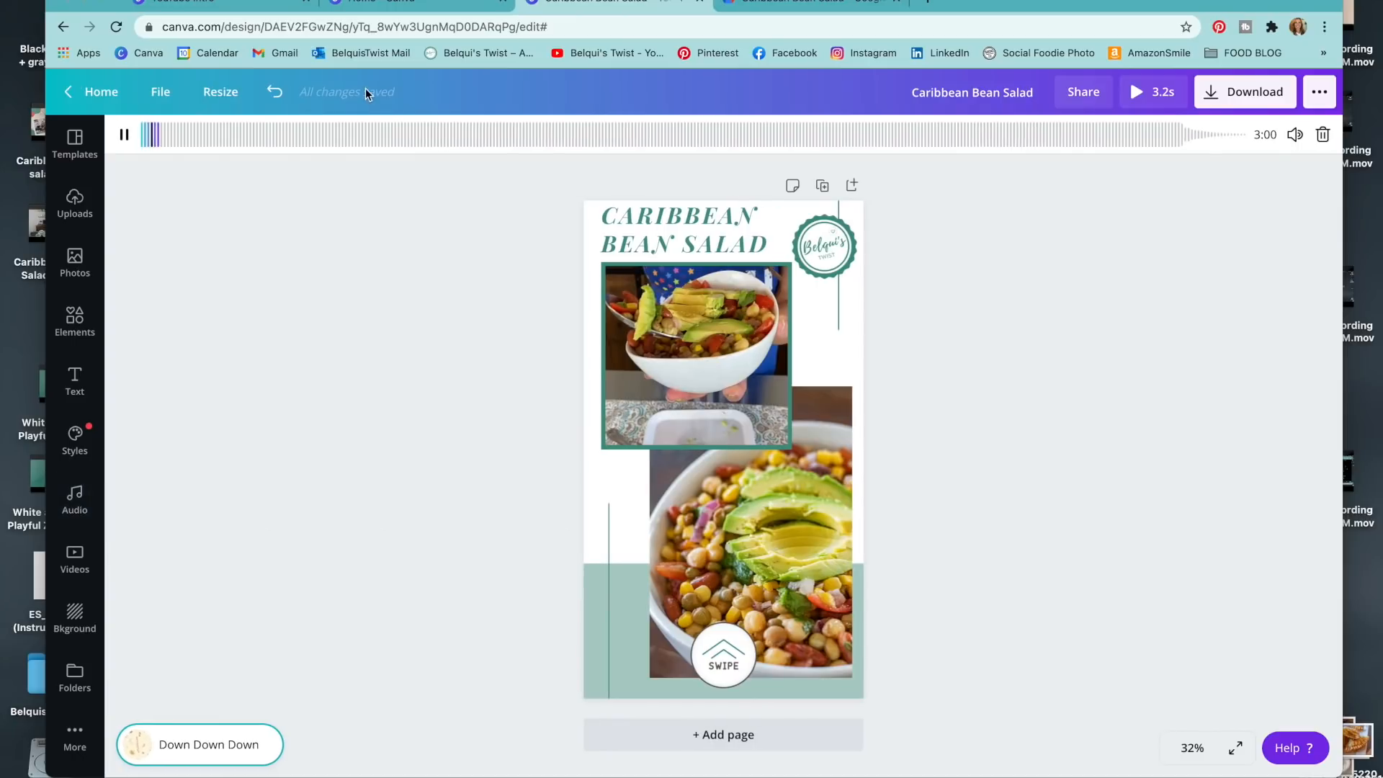
click(208, 135)
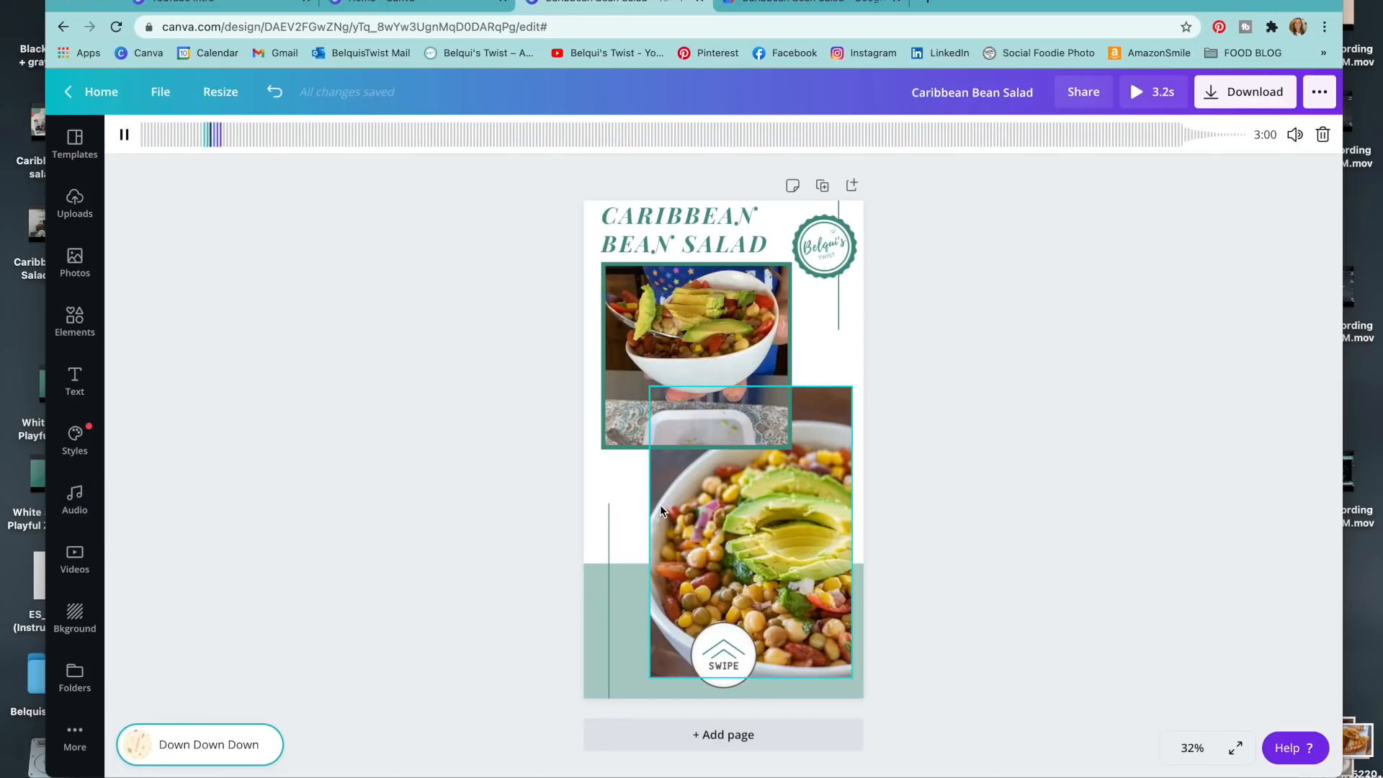
key(XF86AudioLowerVolume)
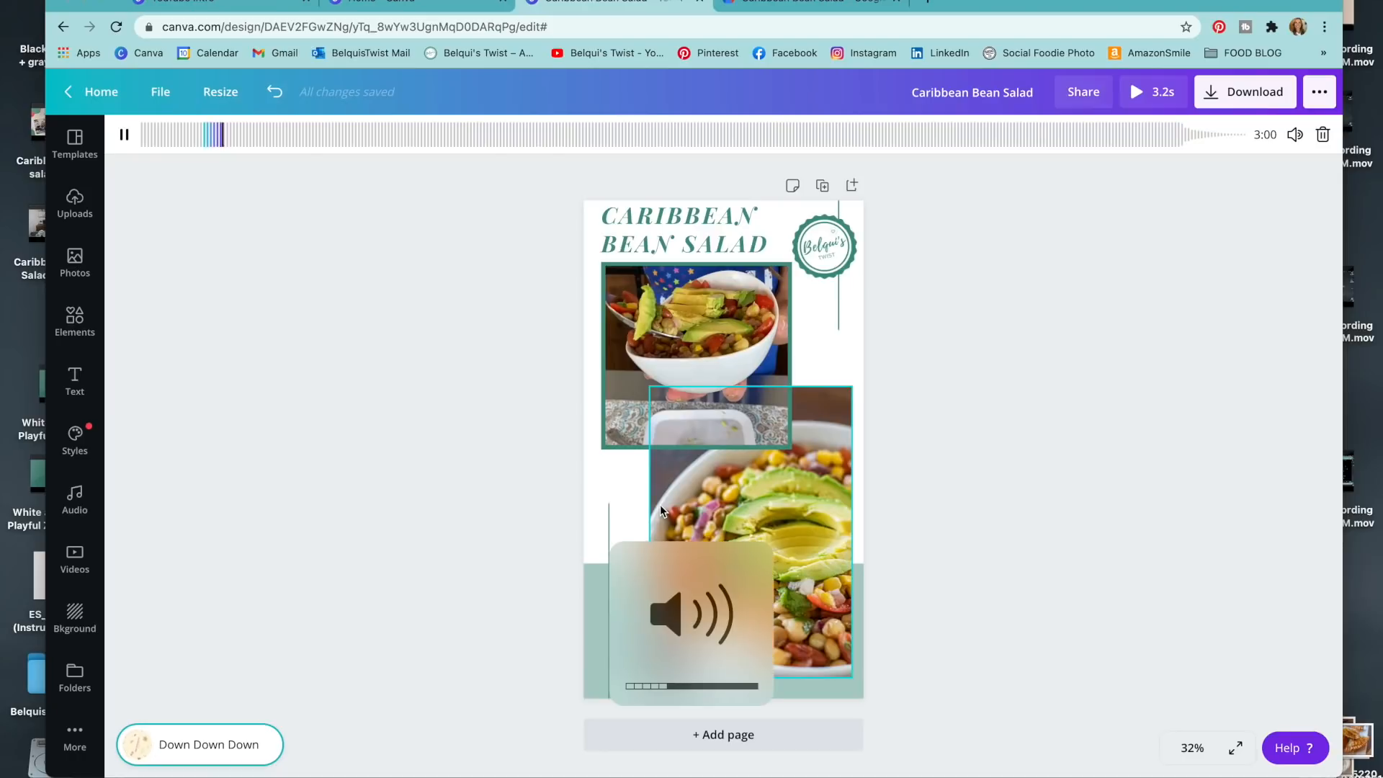
click(250, 135)
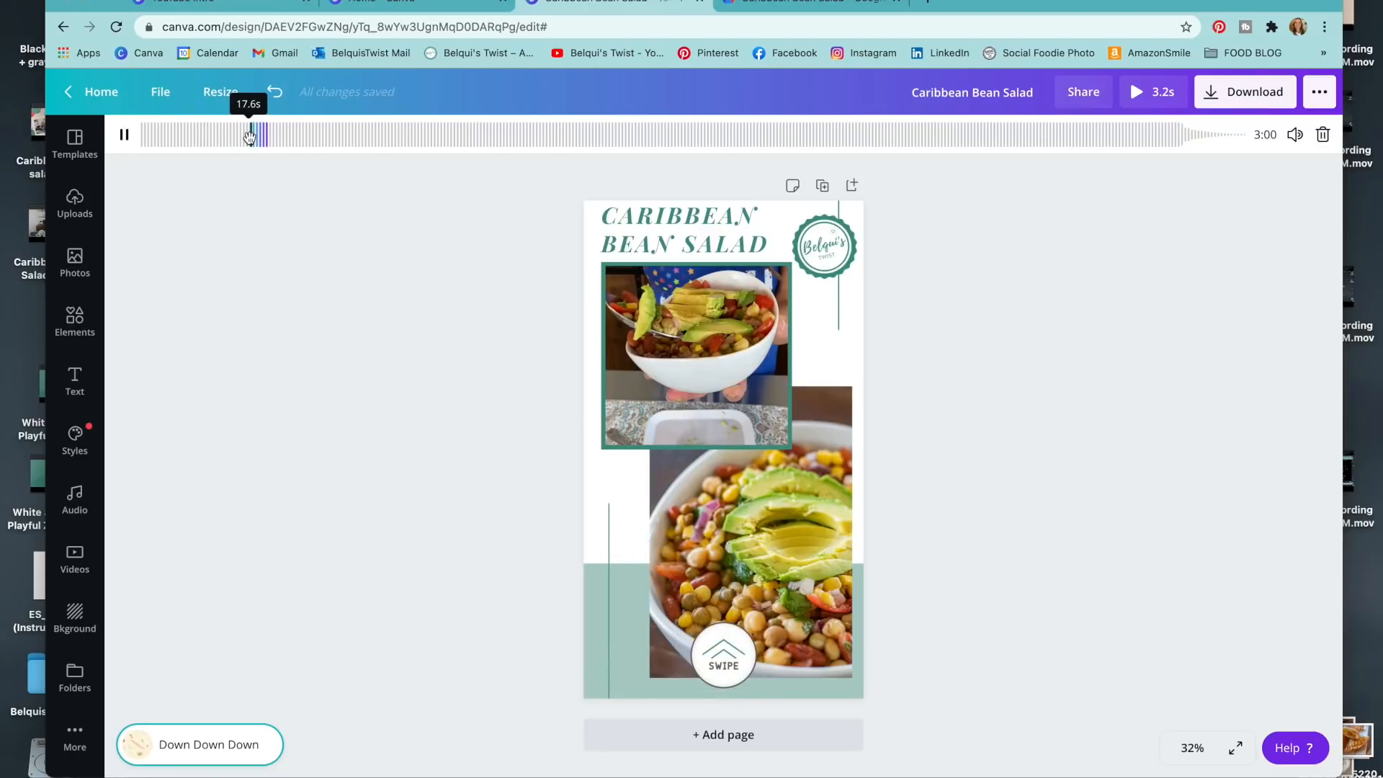
click(145, 135)
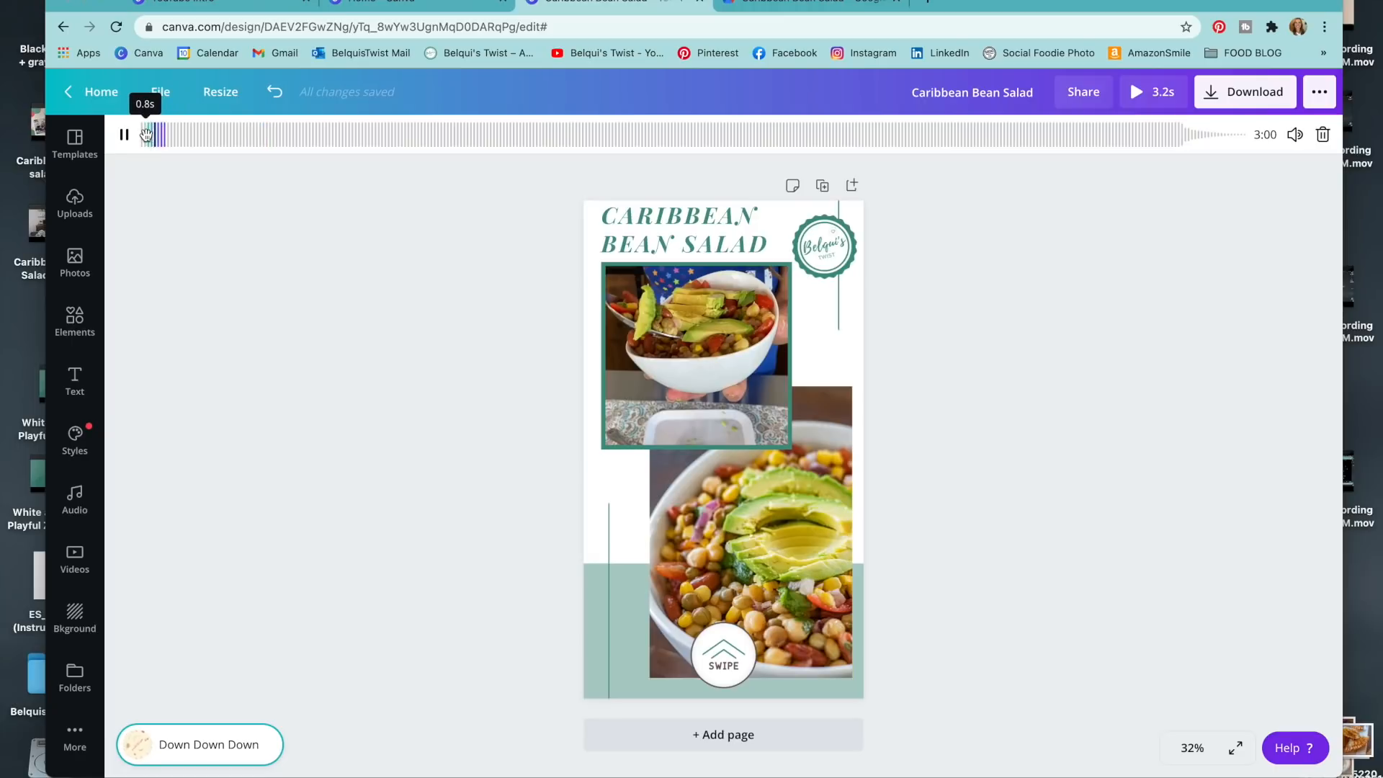
click(350, 413)
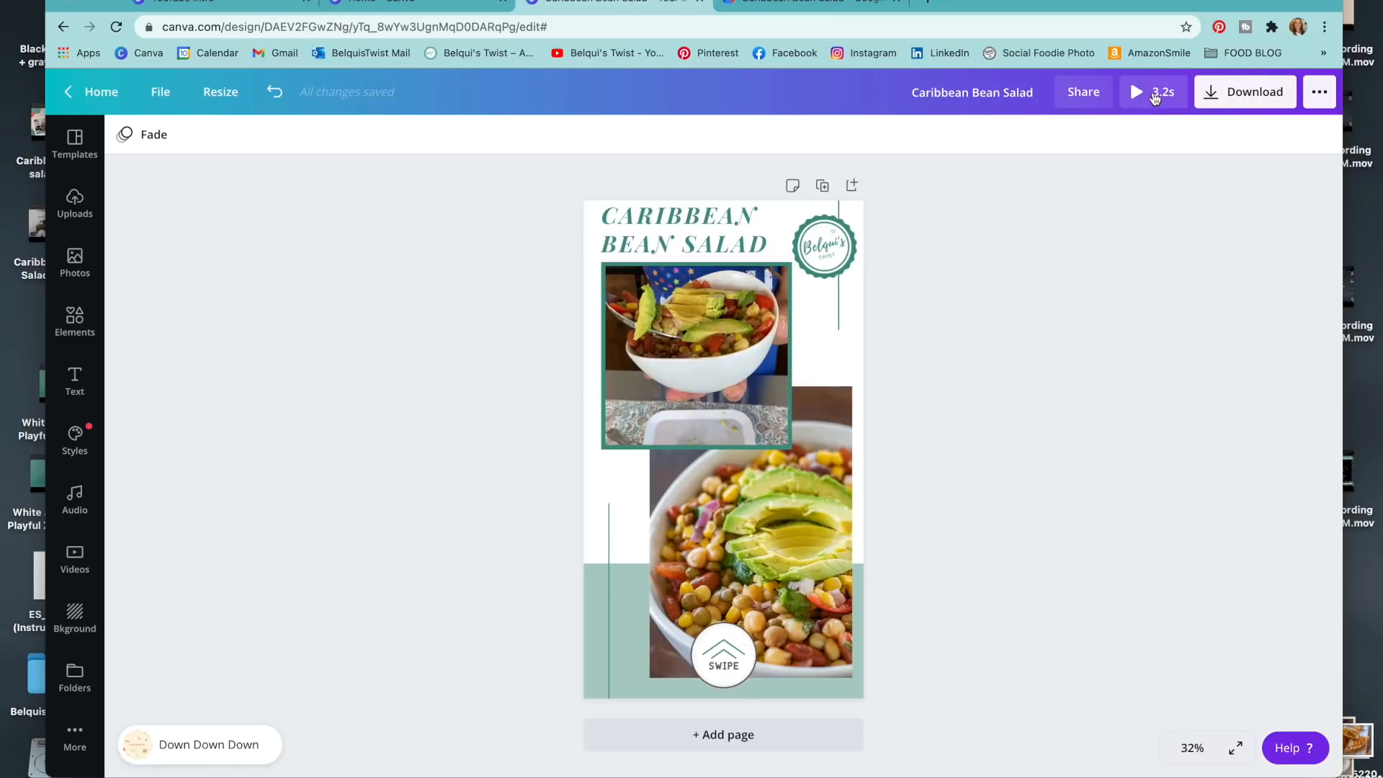
Extend the framed video's trim to the end of its footage, making the clip 4.5 s long
click(759, 351)
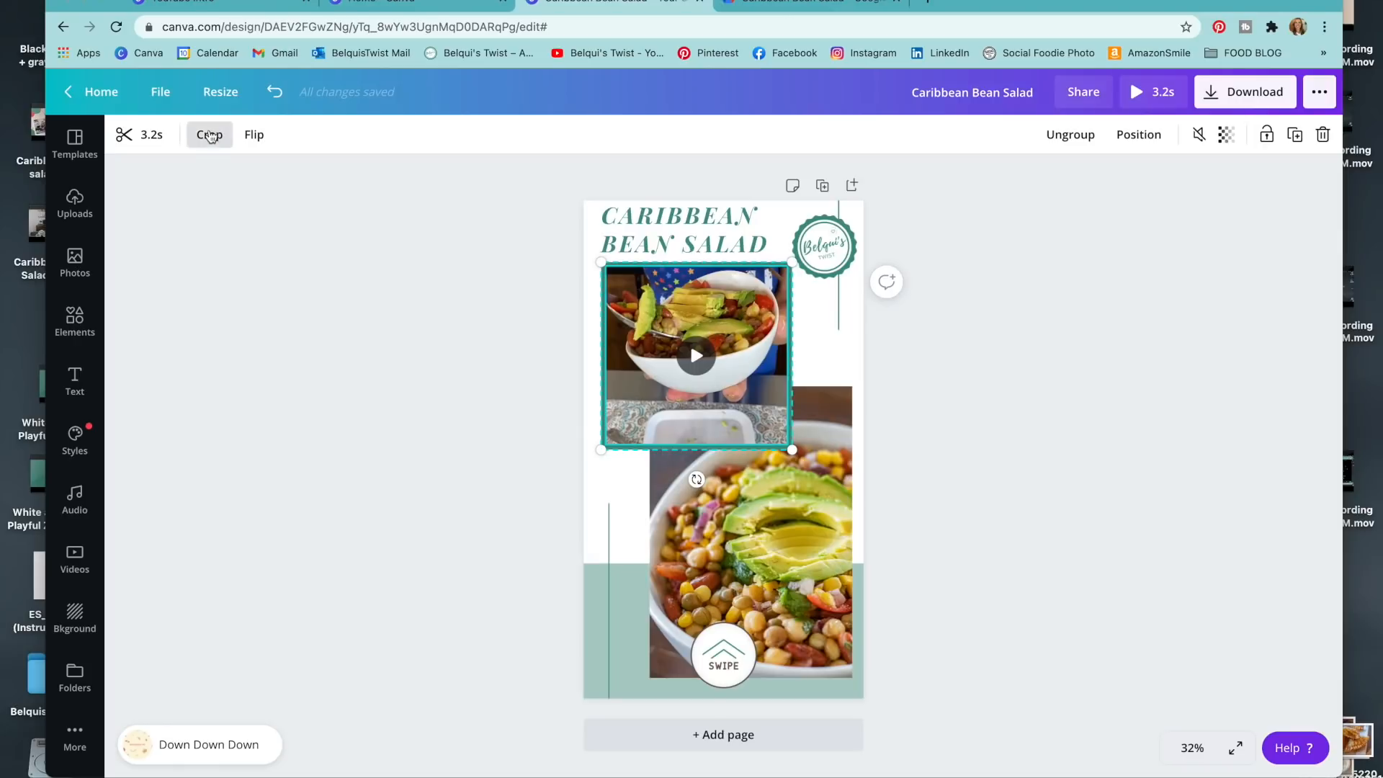
click(139, 134)
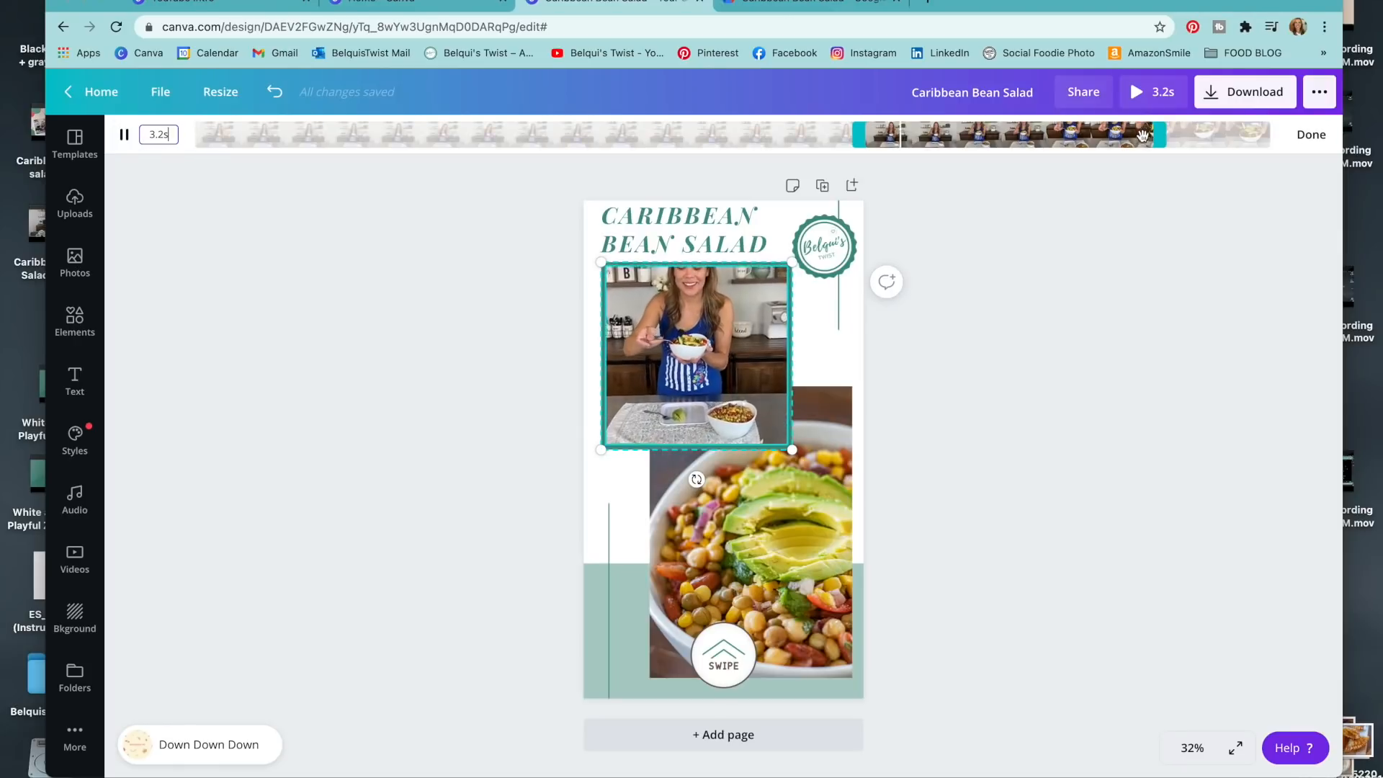
drag(1168, 135, 1276, 136)
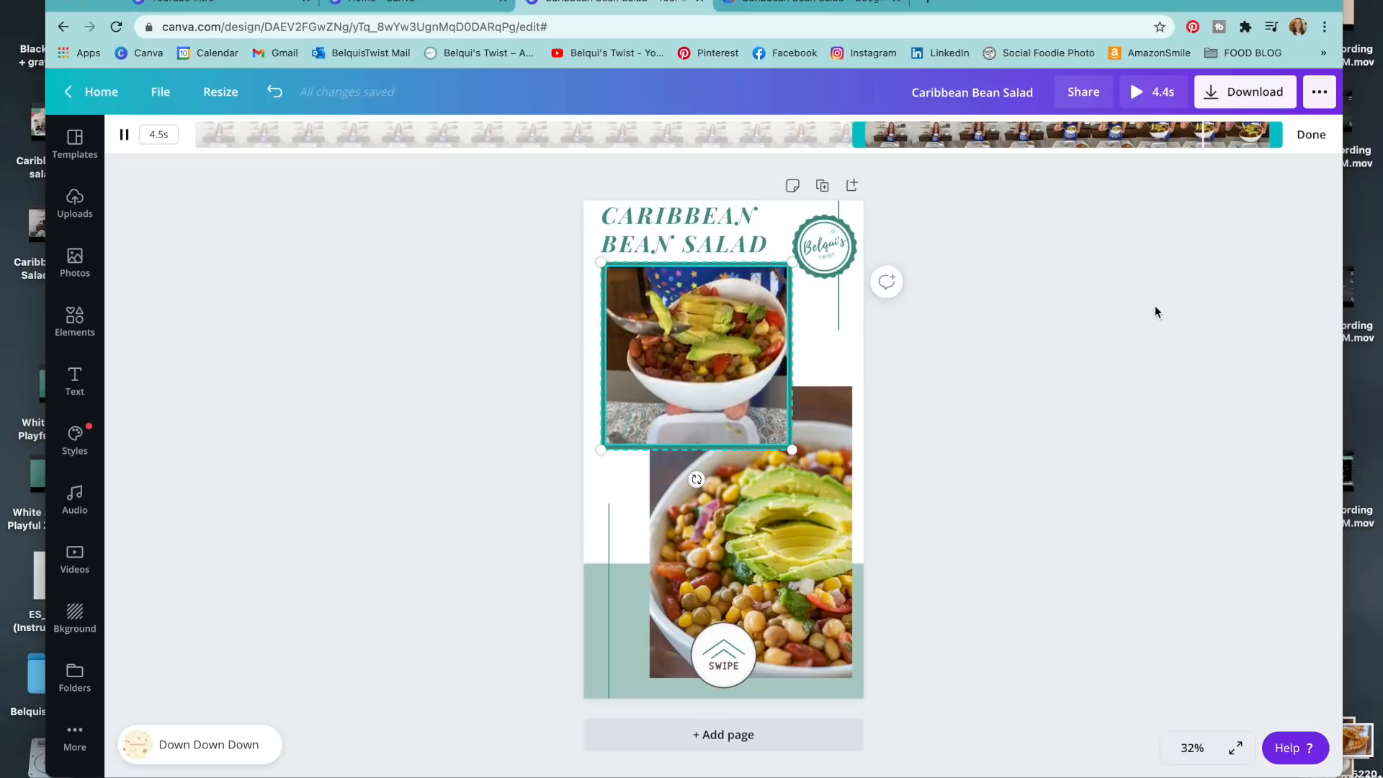
click(1311, 135)
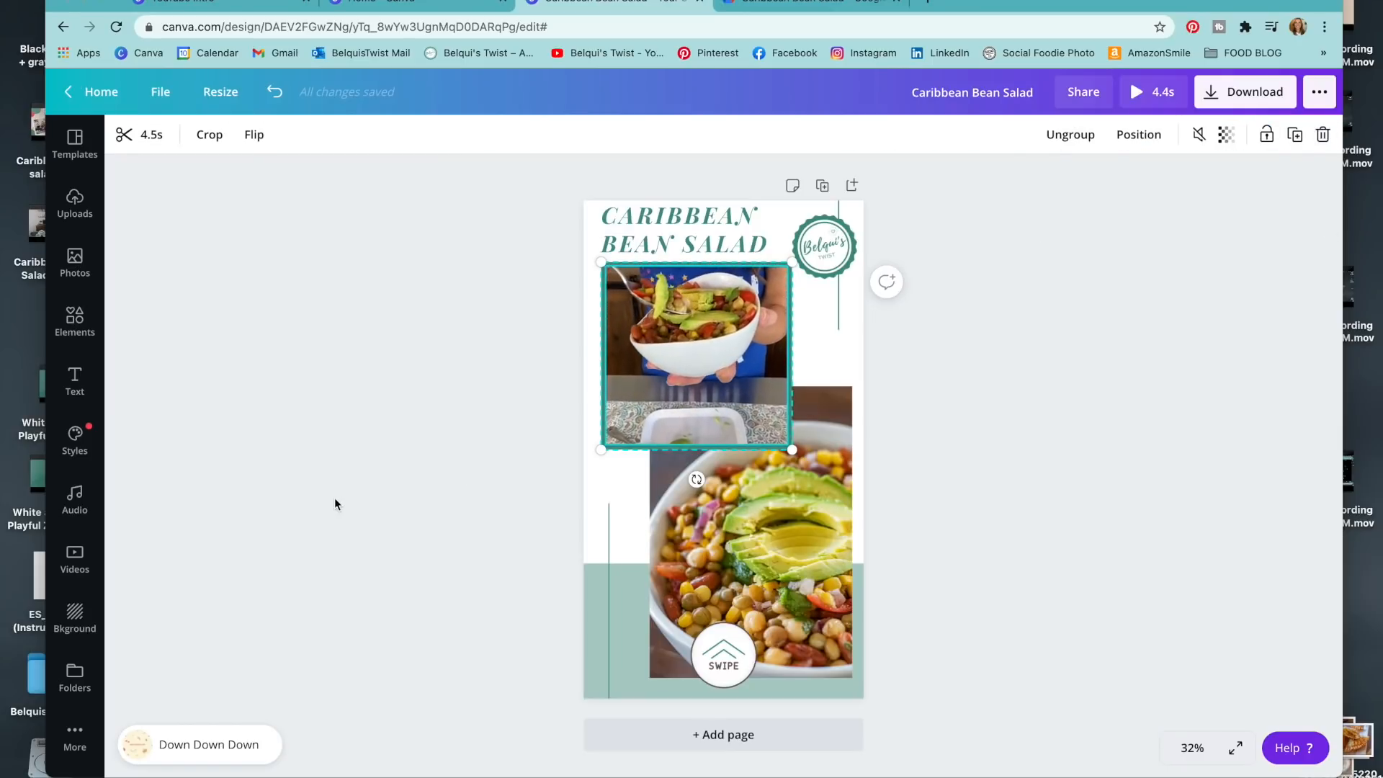
click(335, 499)
Preview the story with its music and download it as an MP4 video
click(1145, 94)
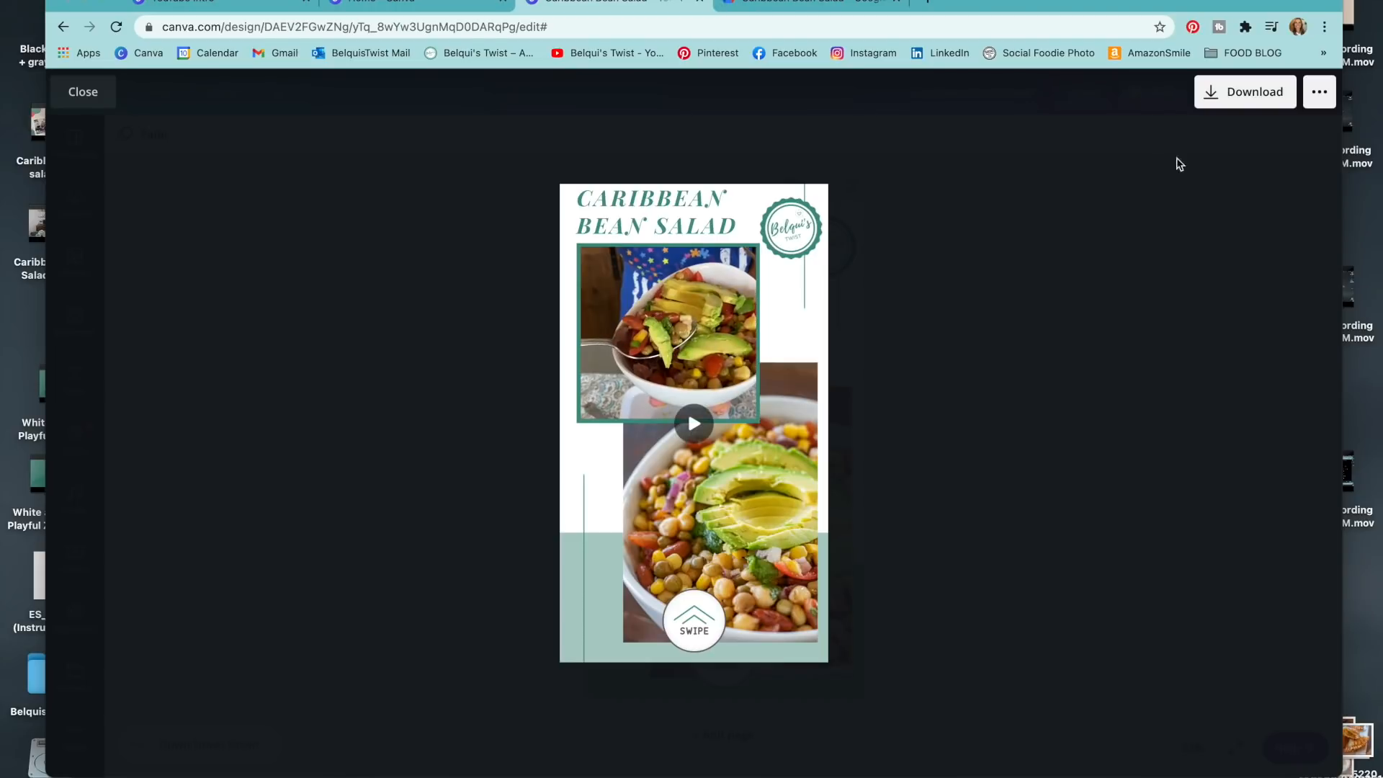
click(1218, 96)
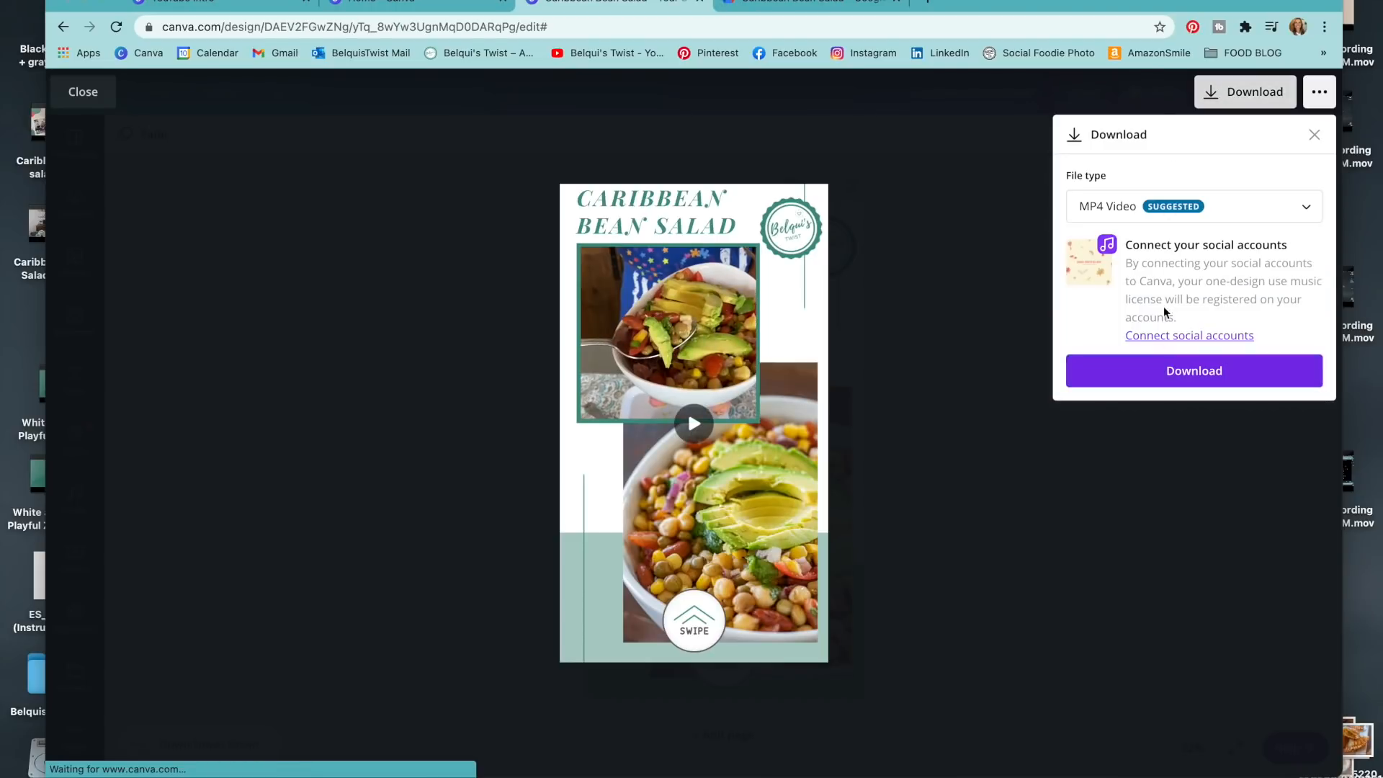
click(1167, 369)
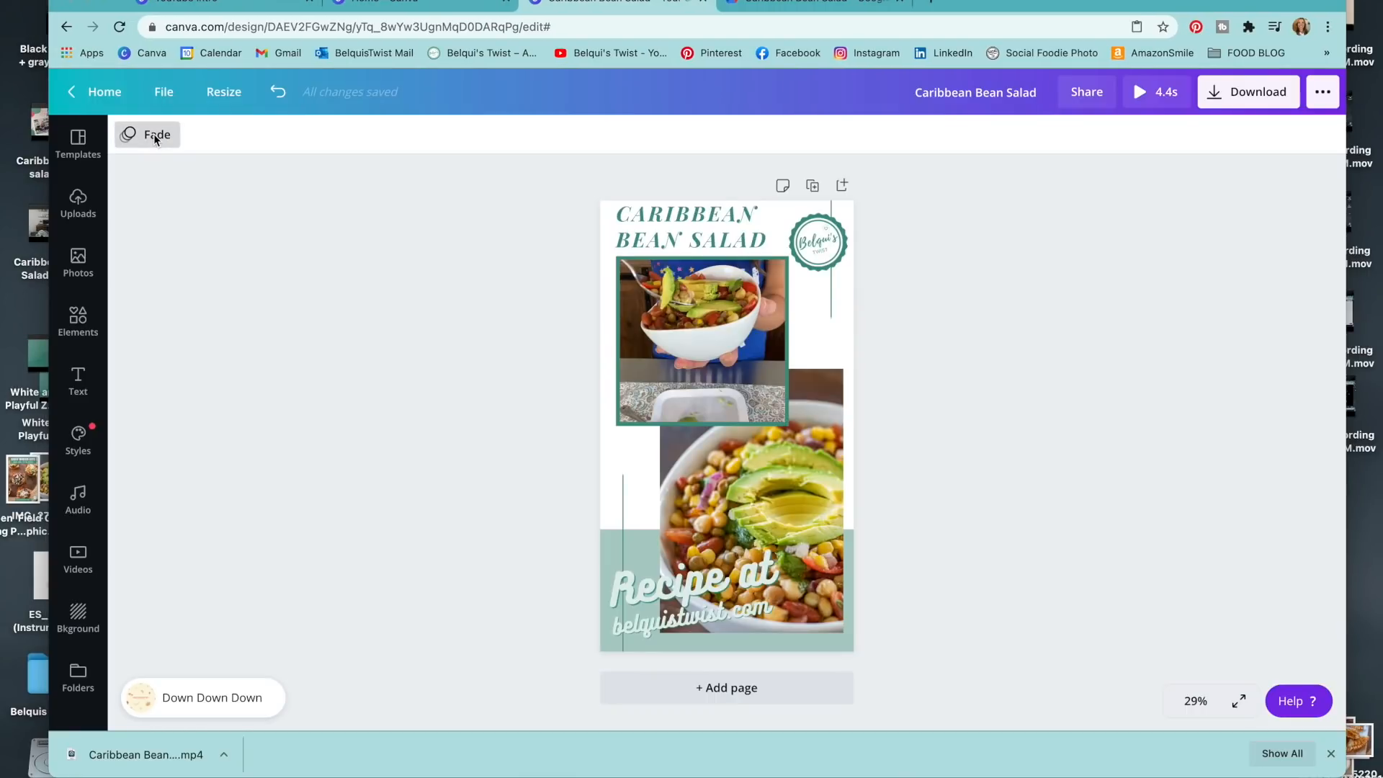
Try the Tumble, Drift and Pop page animations, and apply Stomp to the page
click(155, 136)
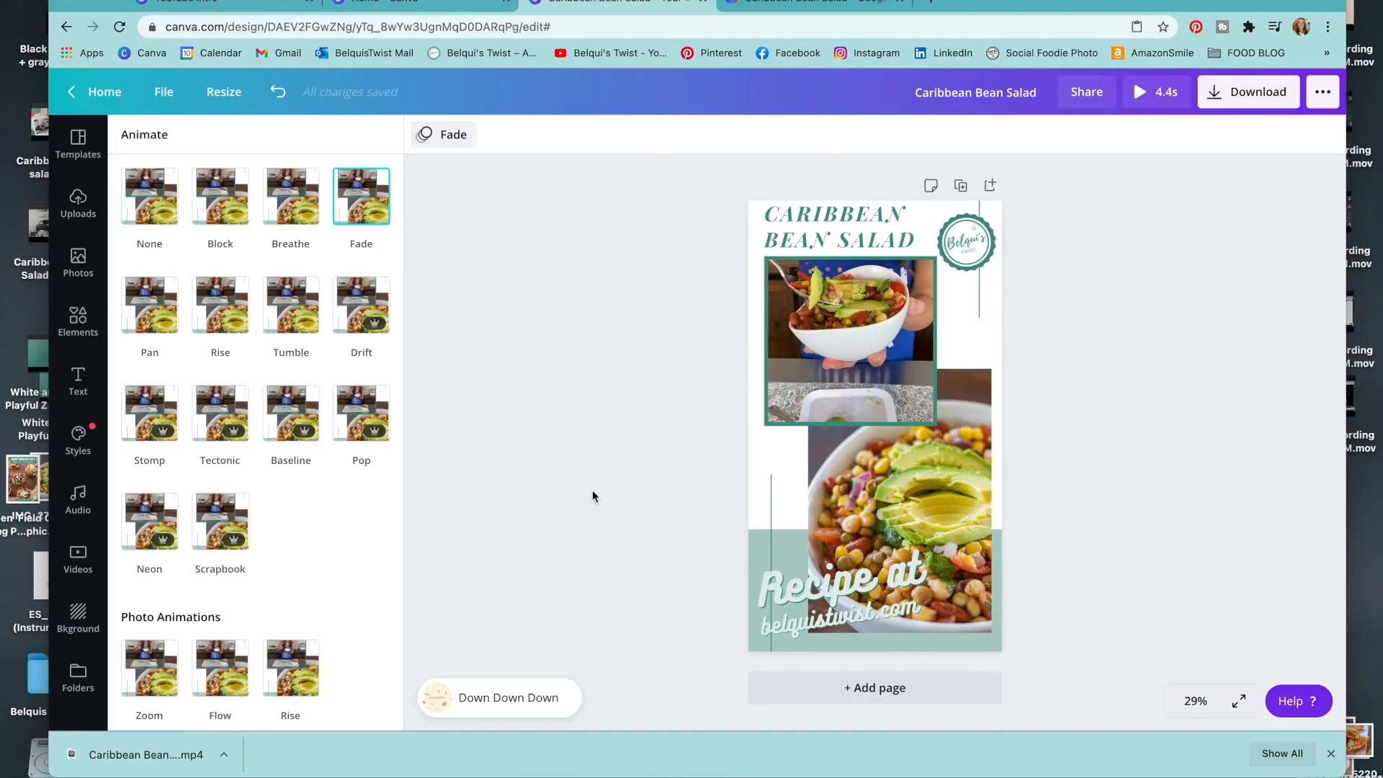
click(293, 320)
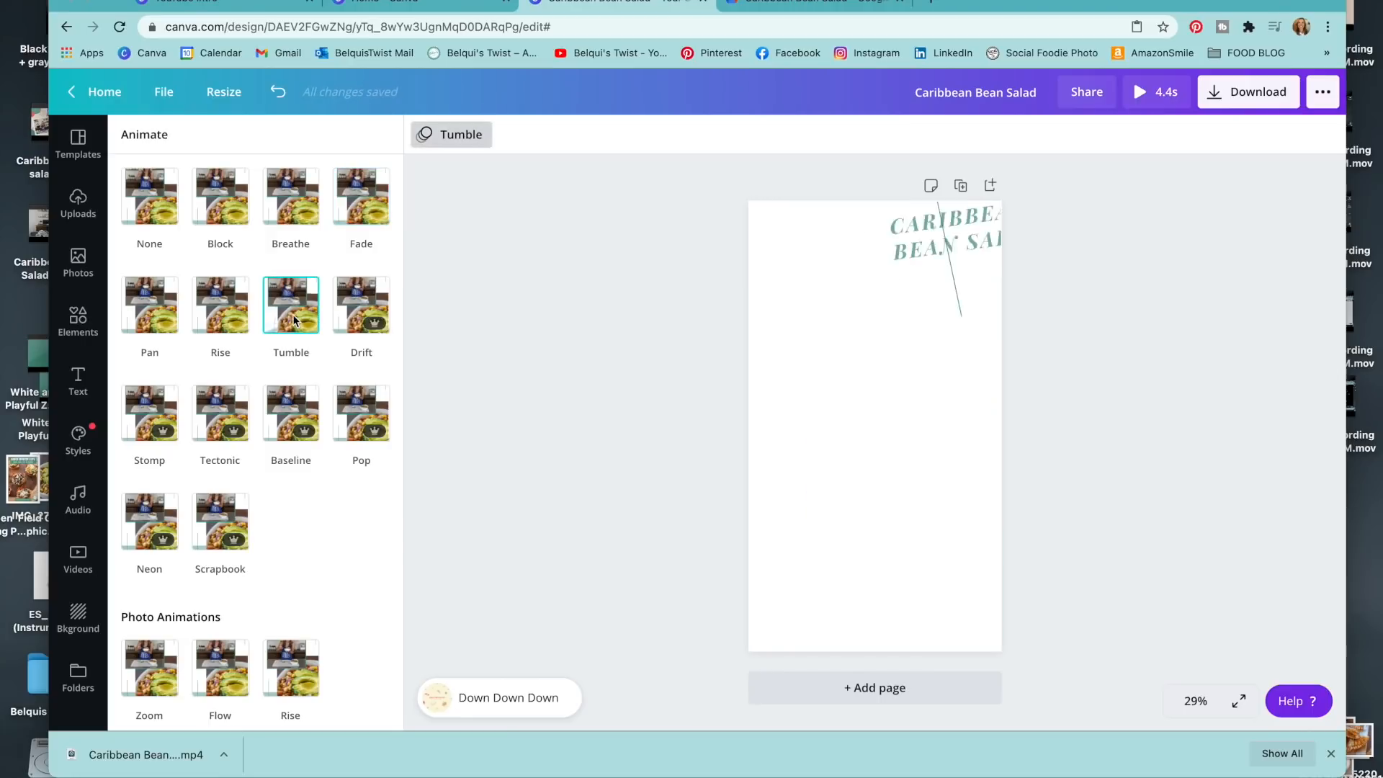
click(382, 306)
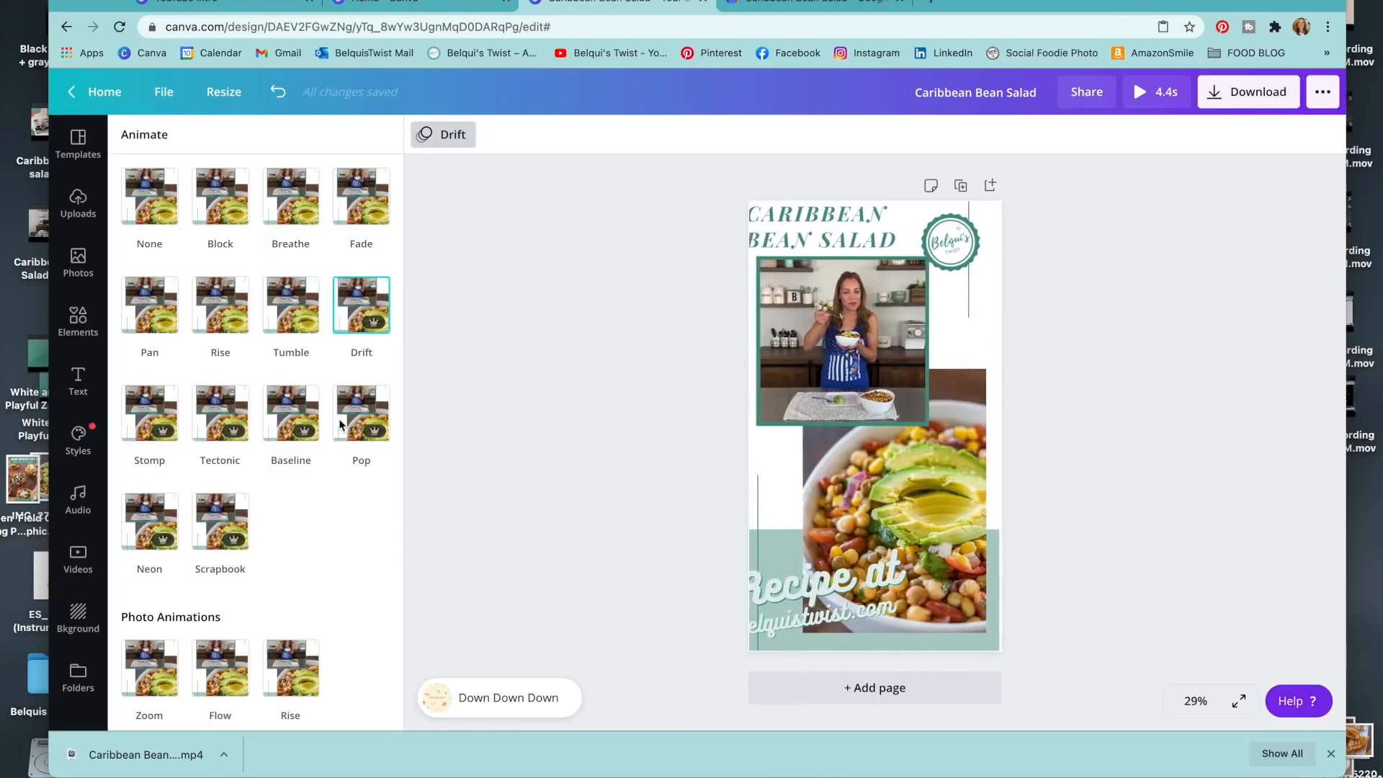
click(361, 414)
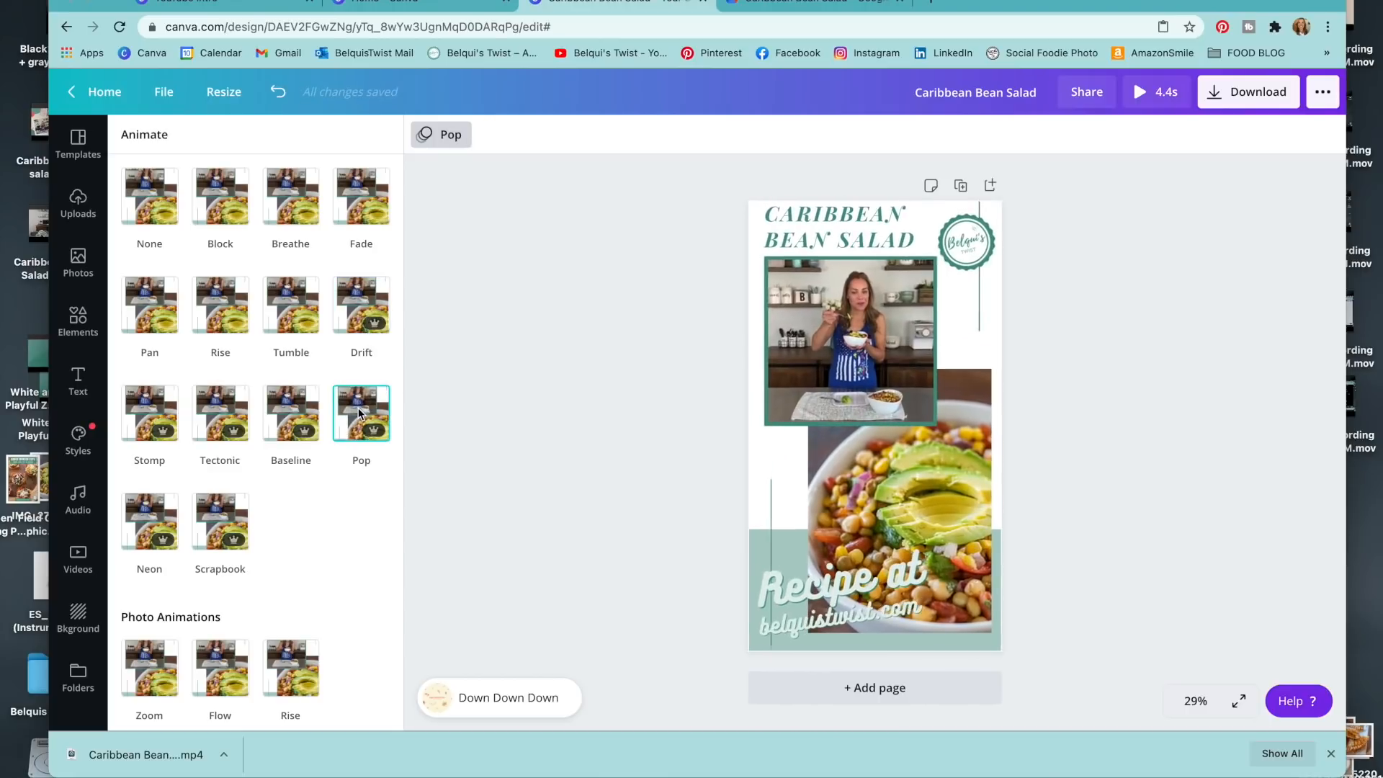
click(145, 414)
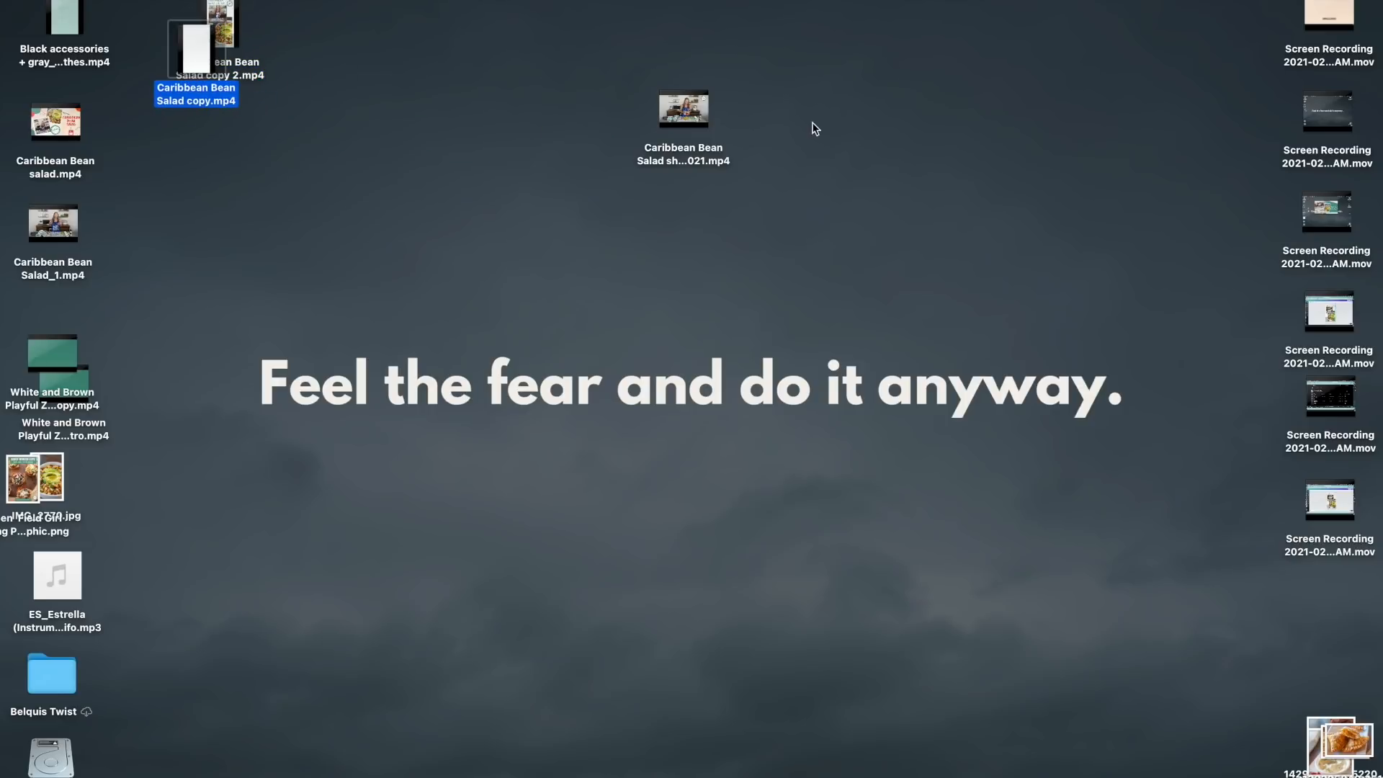
Move the Caribbean Bean Salad sh...021.mp4 file beside the other salad video copies on the desktop, and return to Canva
drag(690, 130, 248, 101)
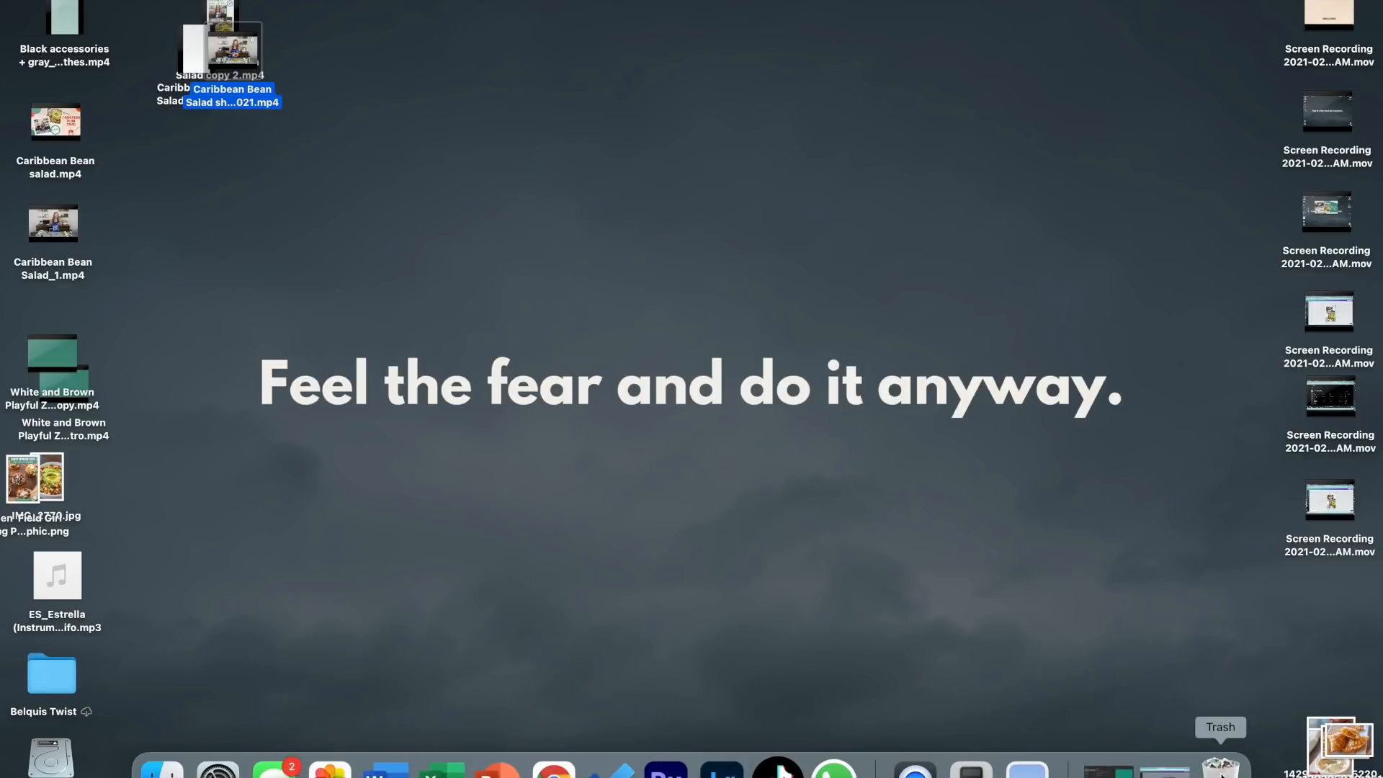
click(1178, 770)
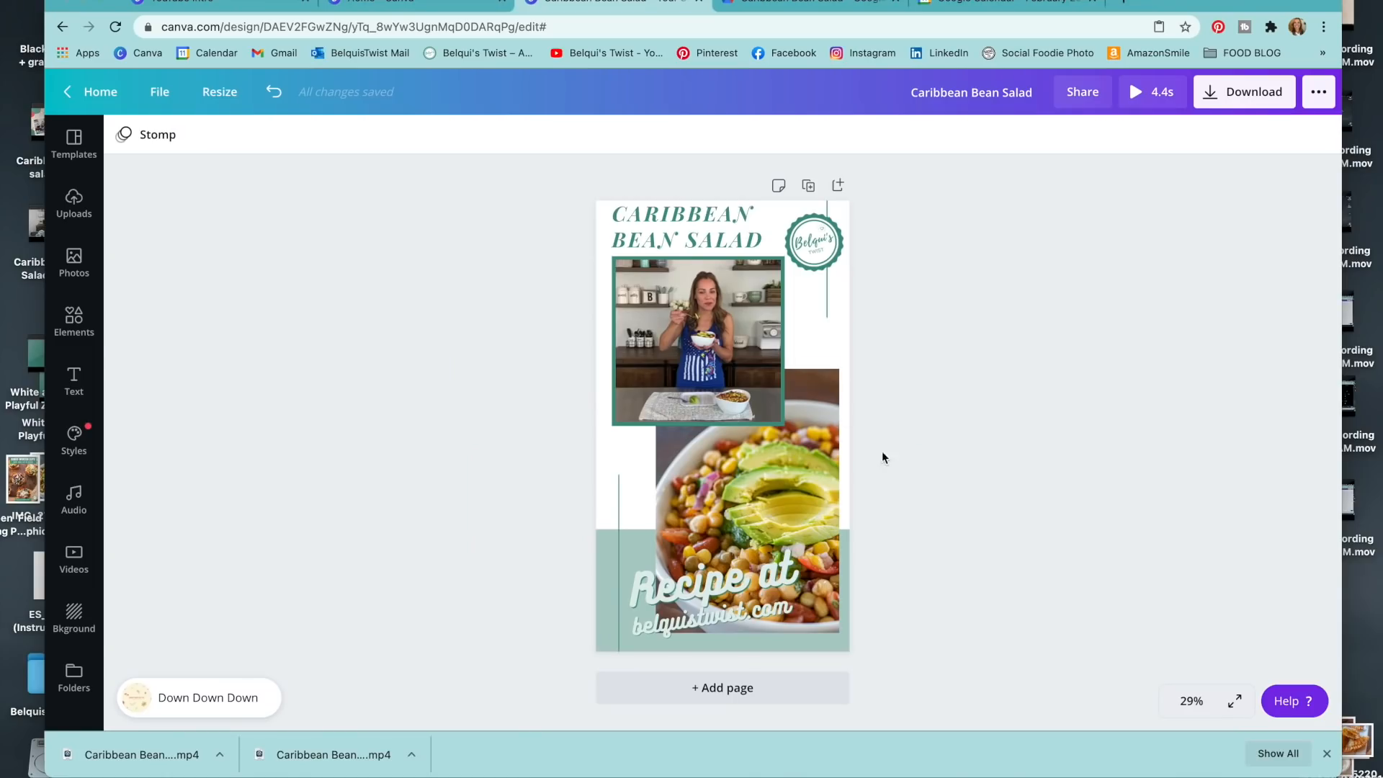
Crop the large salad photo from its upper edge to about half its height, clear of the framed video
click(714, 363)
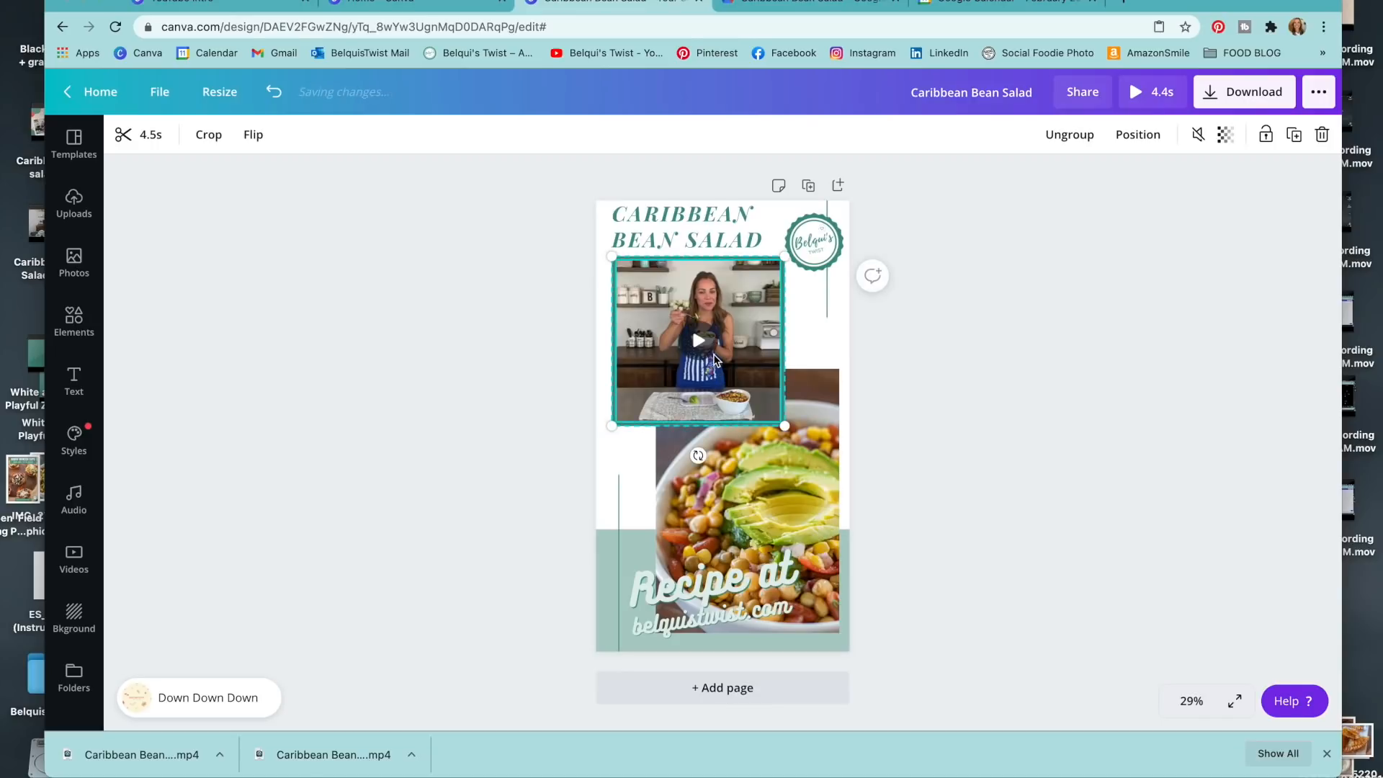
click(769, 492)
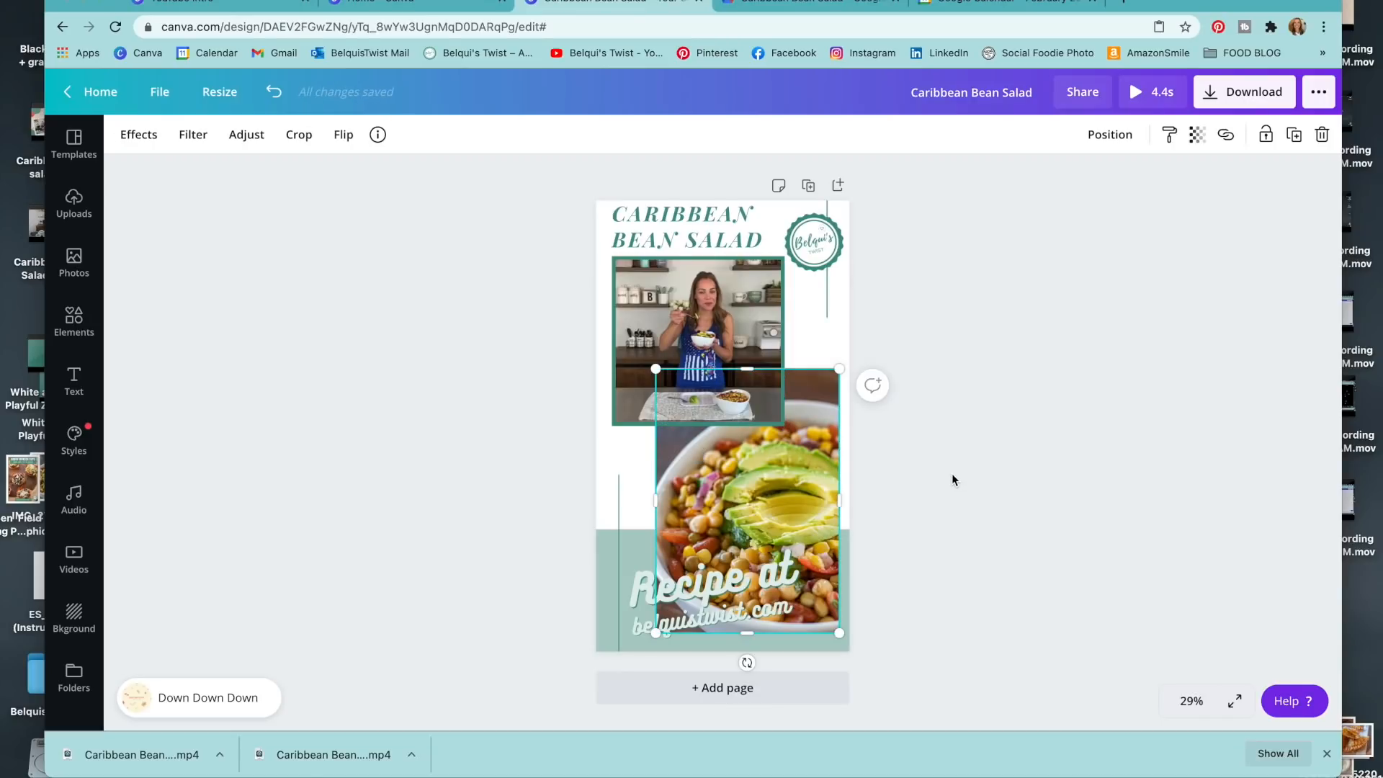
drag(744, 370, 744, 504)
Delete the "Recipe at" and "belquistwist.com" texts from the lower part of the page
click(755, 597)
key(Delete)
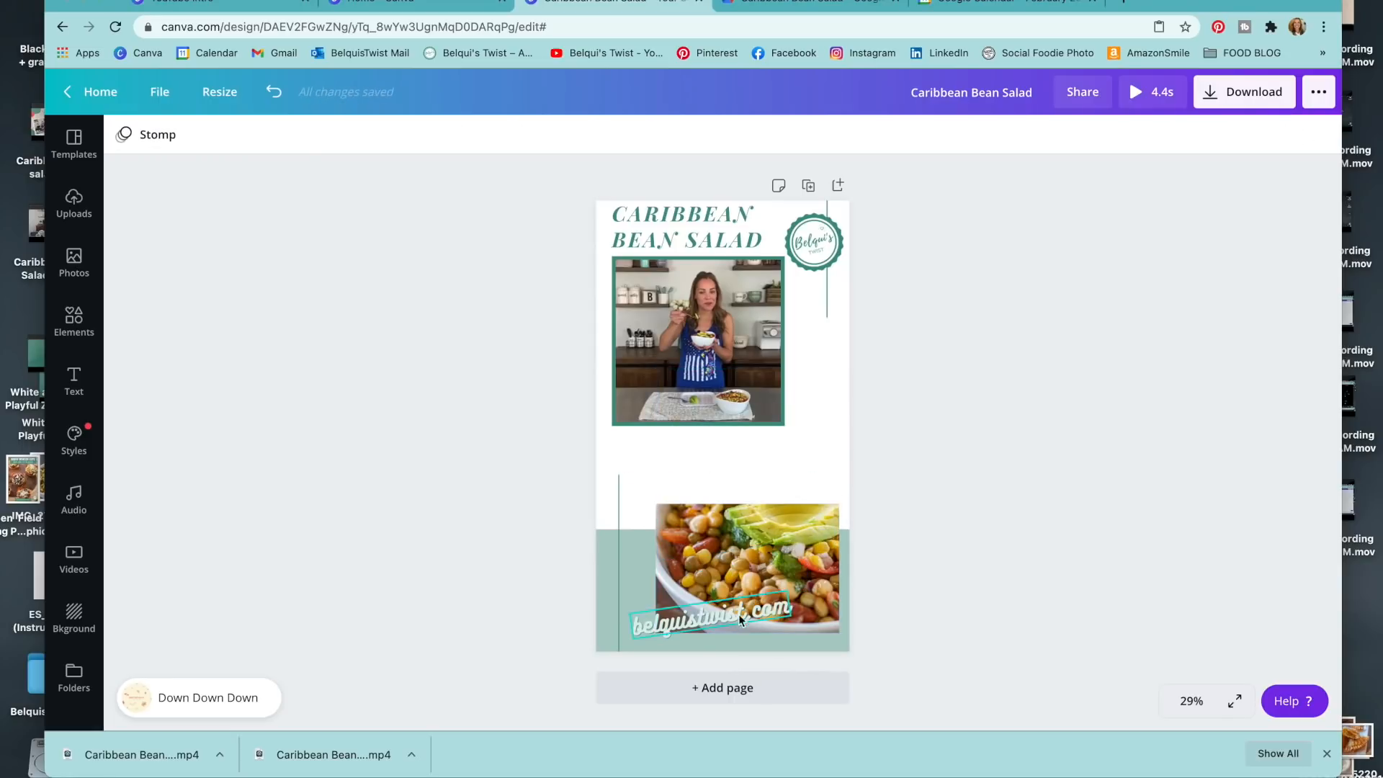
click(697, 625)
click(697, 621)
key(BackSpace)
click(841, 535)
click(674, 627)
key(Delete)
Shift the cropped salad photo left and slightly down, then lower and enlarge the framed video to nearly the page's width
drag(703, 547, 668, 555)
drag(706, 317, 706, 355)
drag(783, 459, 862, 475)
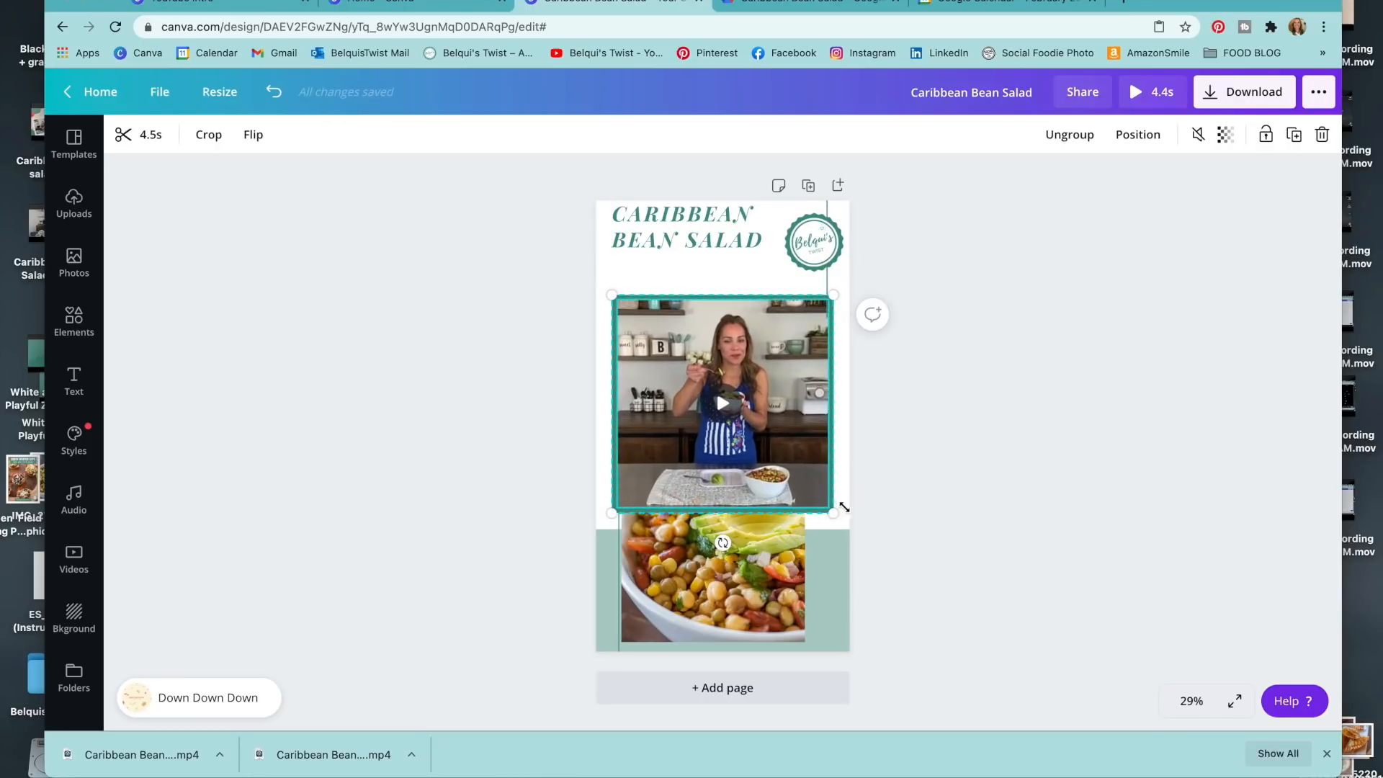
click(430, 519)
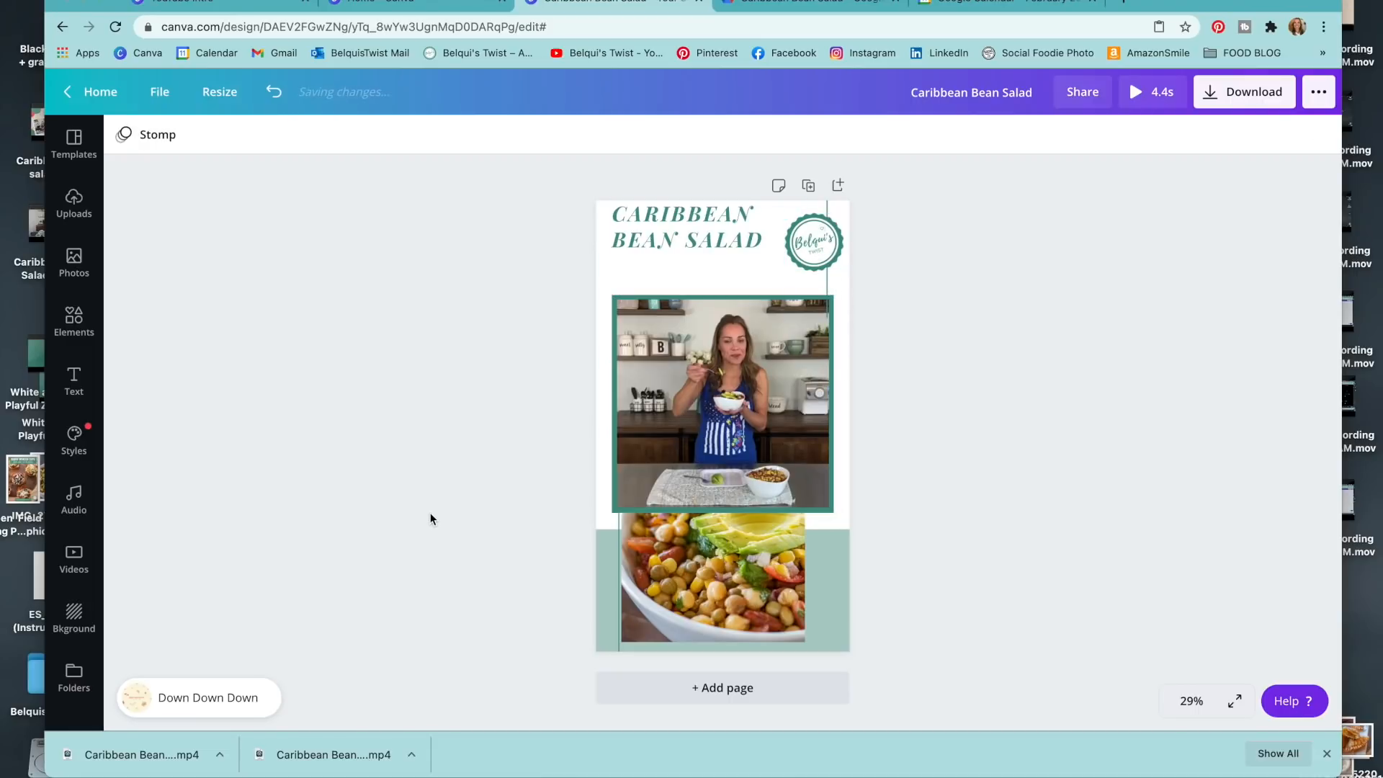
Upload the Caribbean Bean Salad sh...021.mp4 video from the desktop to the Canva uploads
click(74, 204)
drag(102, 3, 368, 23)
drag(229, 61, 504, 414)
drag(1322, 25, 1051, 0)
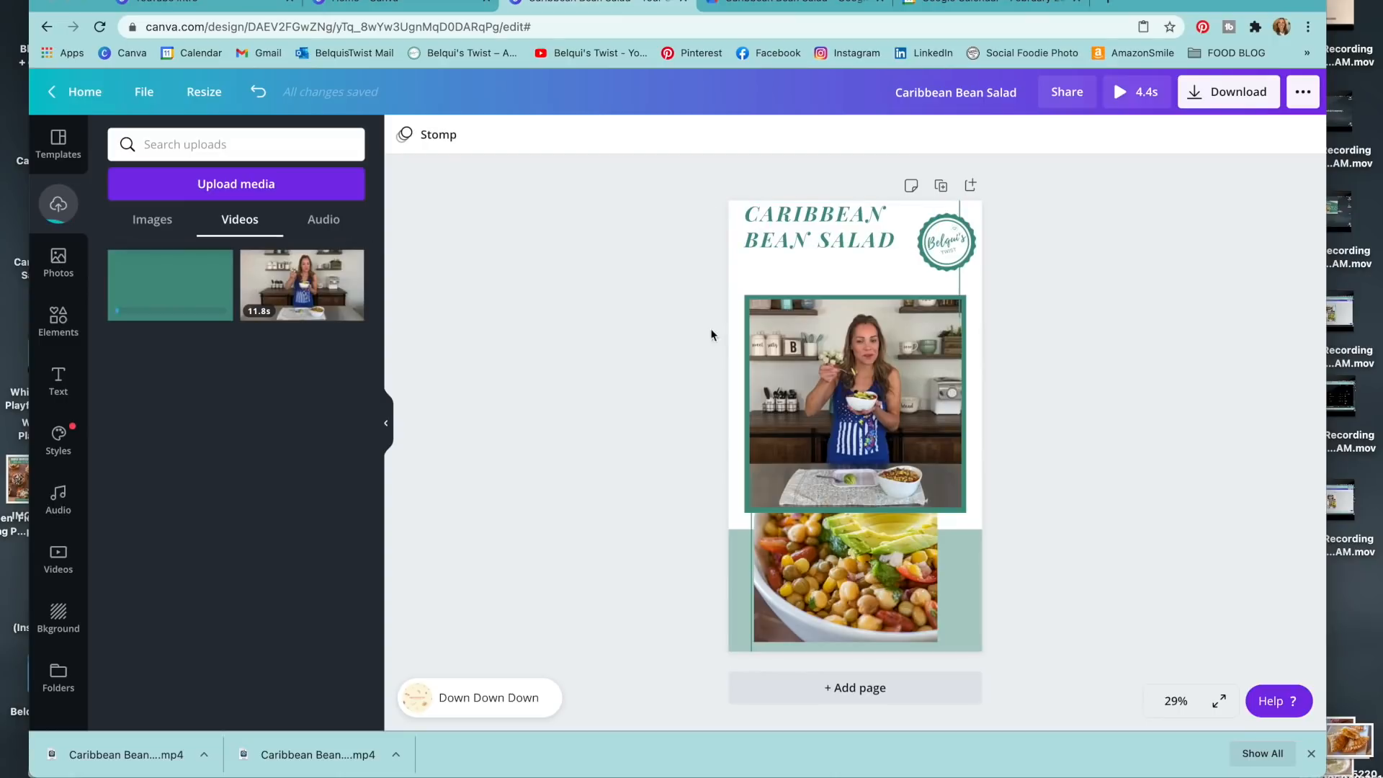
Move the "Caribbean Bean Salad" title down and shift the round logo left, level with it above the video
drag(818, 228, 817, 250)
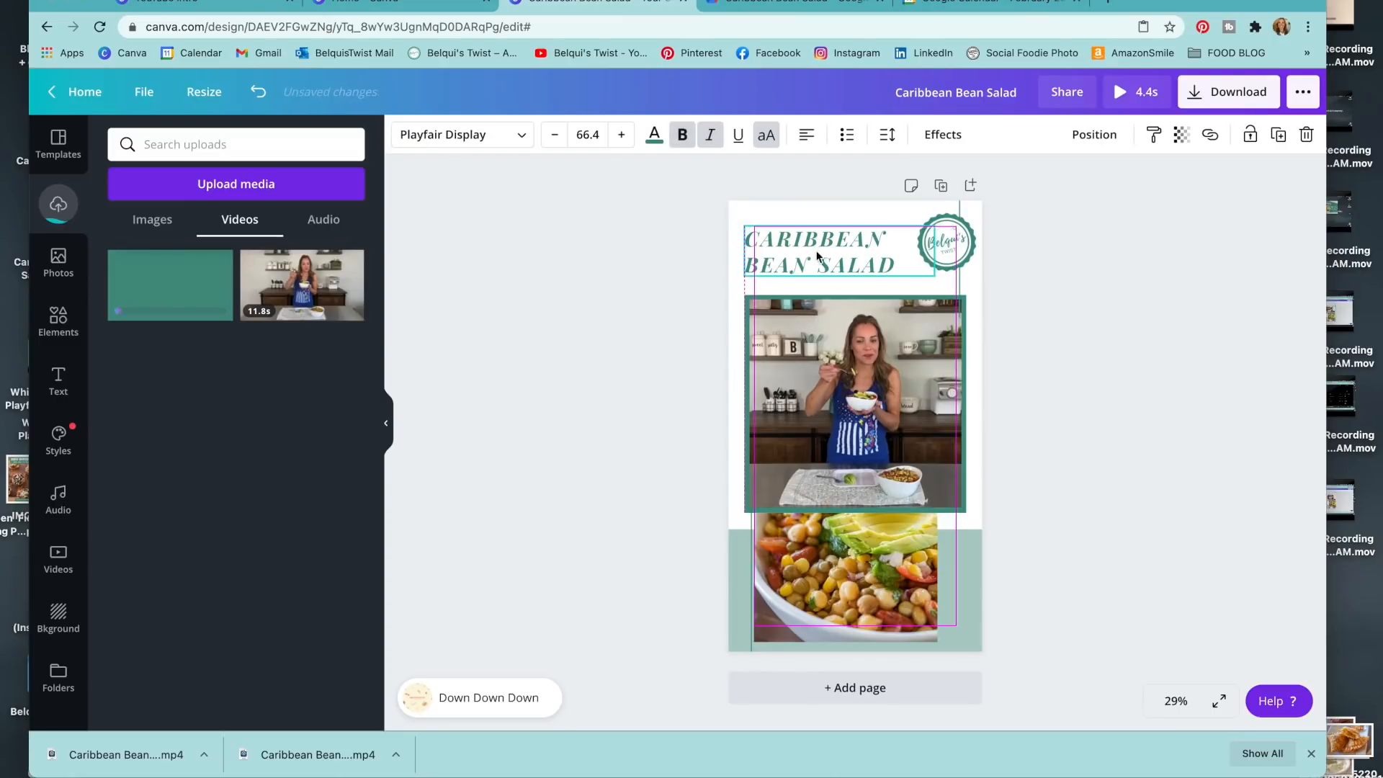
click(1049, 299)
click(949, 251)
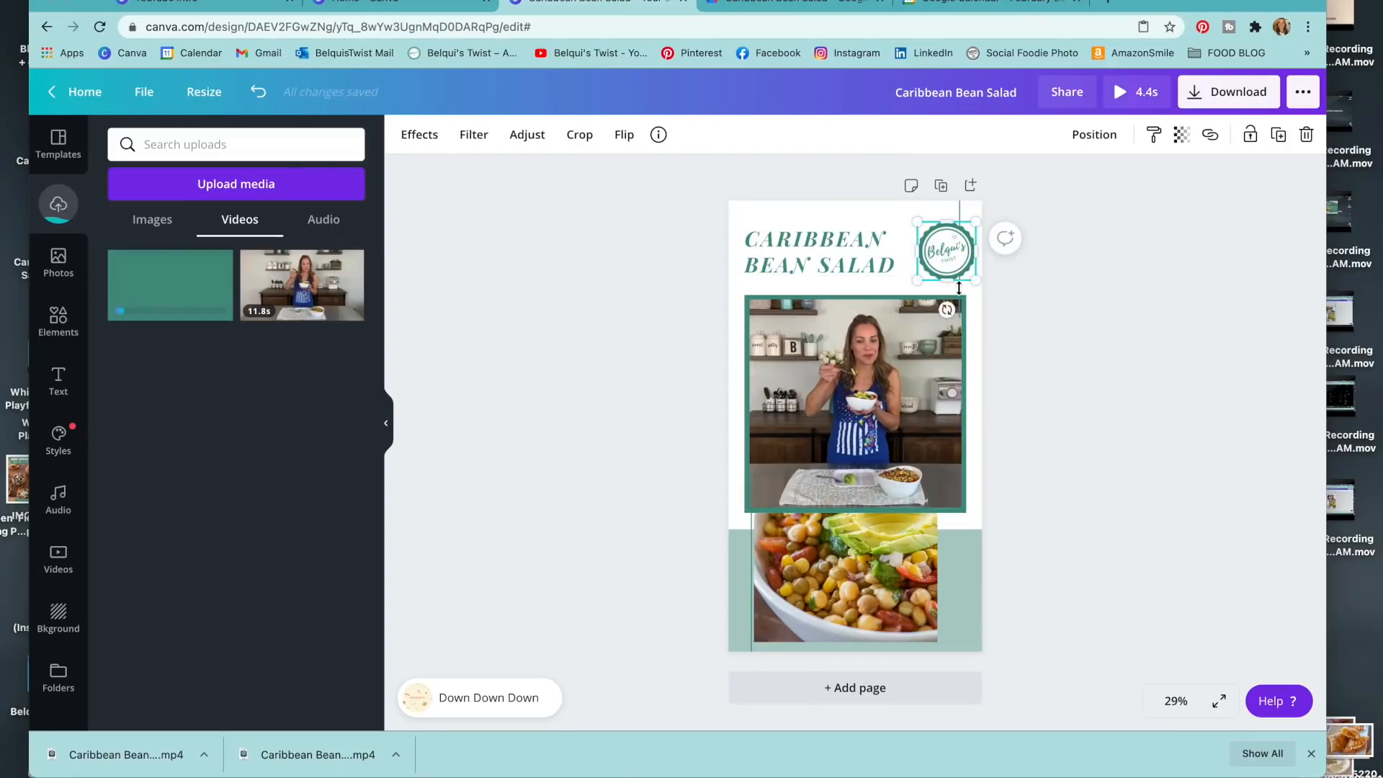
drag(938, 249, 922, 236)
click(1005, 238)
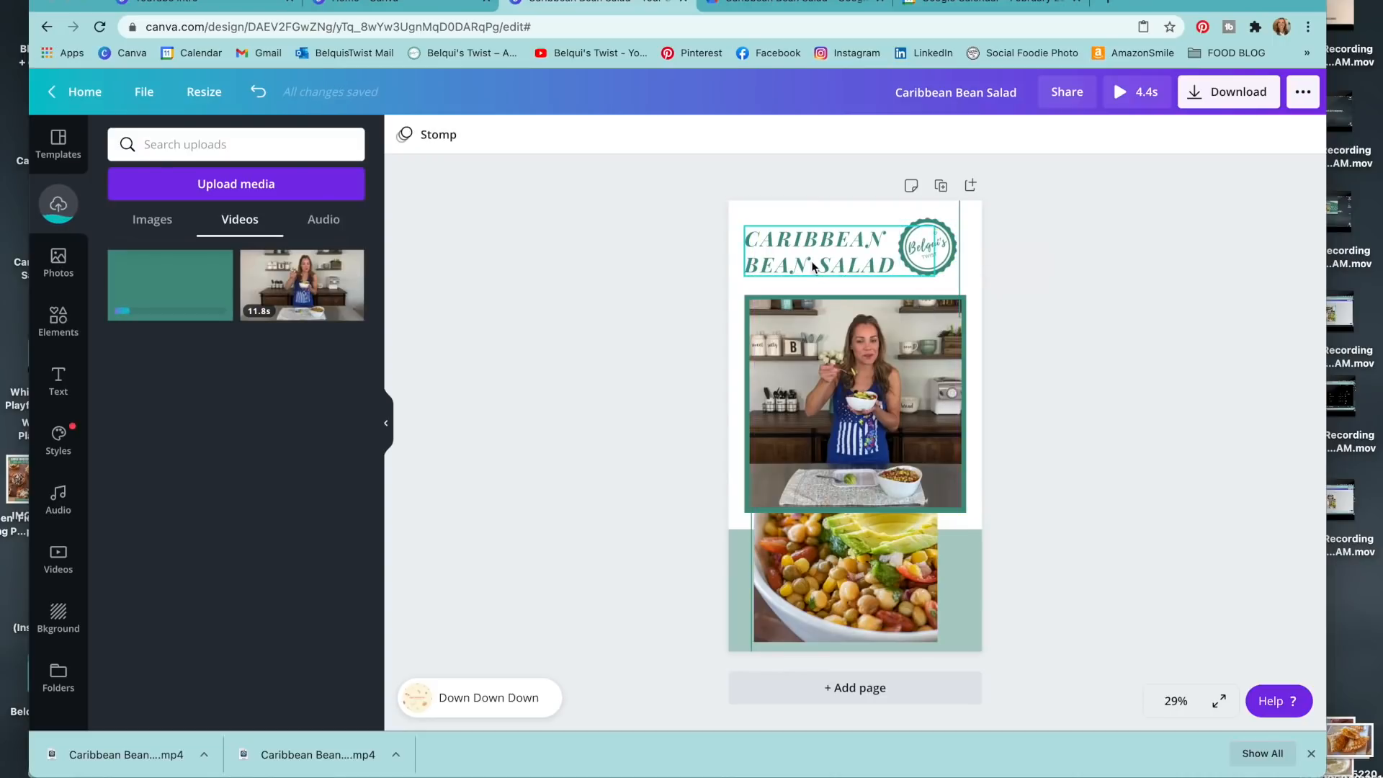
Delete the thin vertical line beside the logo and shift the logo right to align with the framed video's outer edge
click(960, 218)
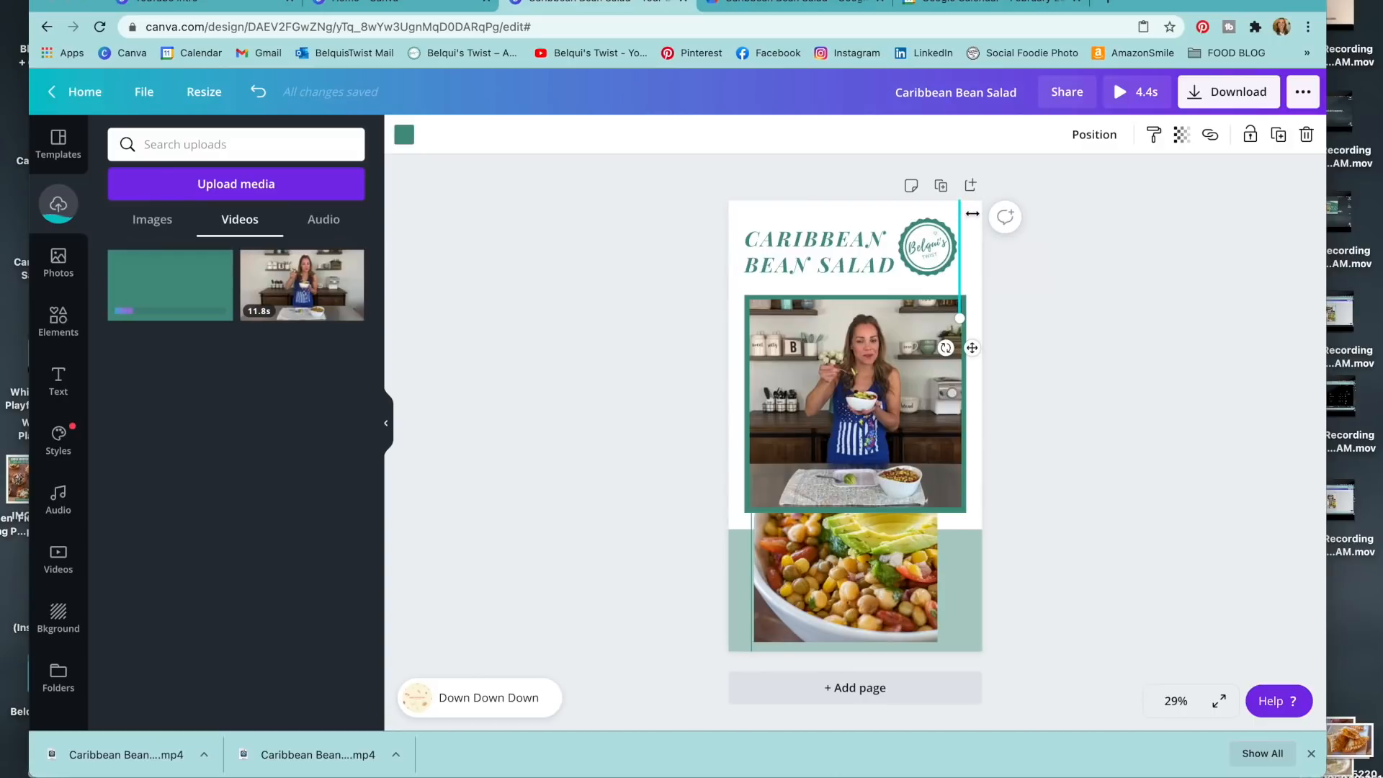
click(1087, 286)
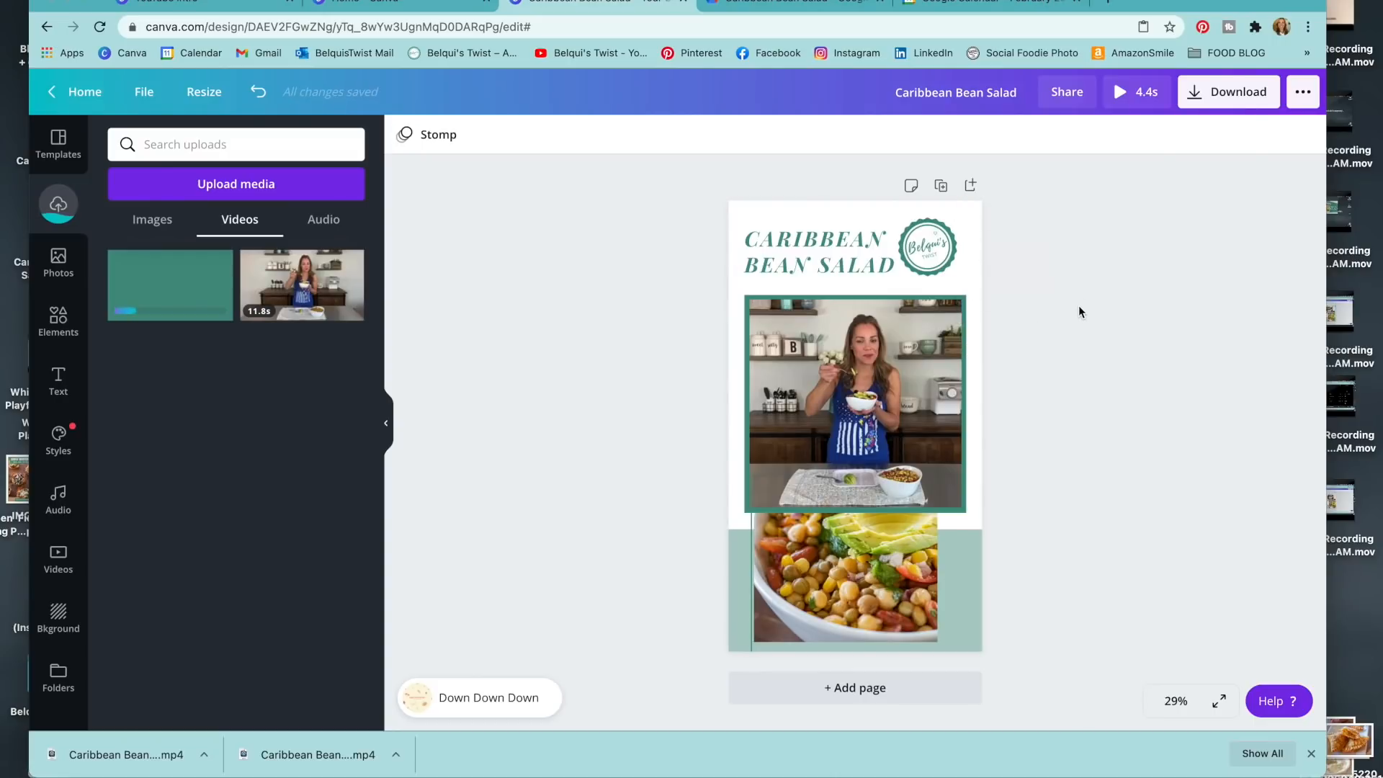
click(941, 244)
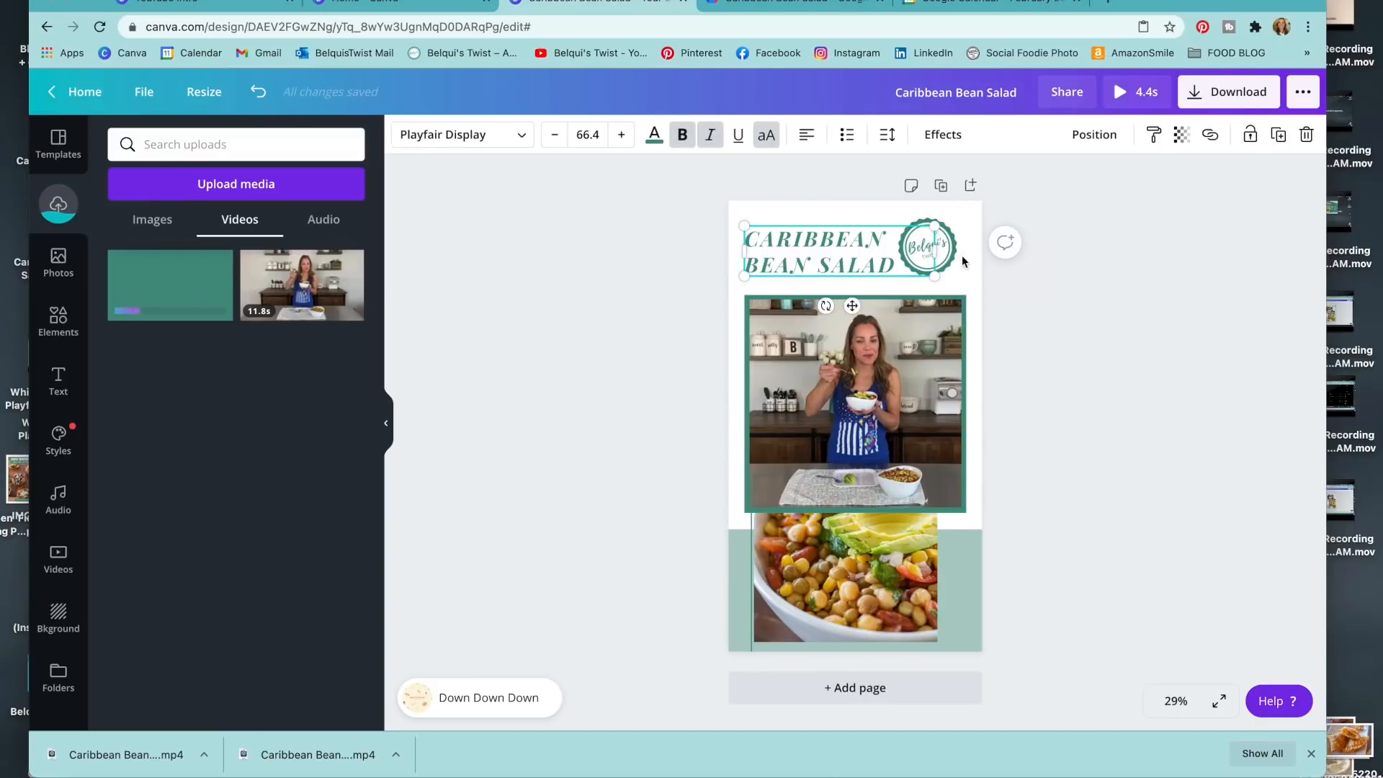
click(972, 273)
click(950, 249)
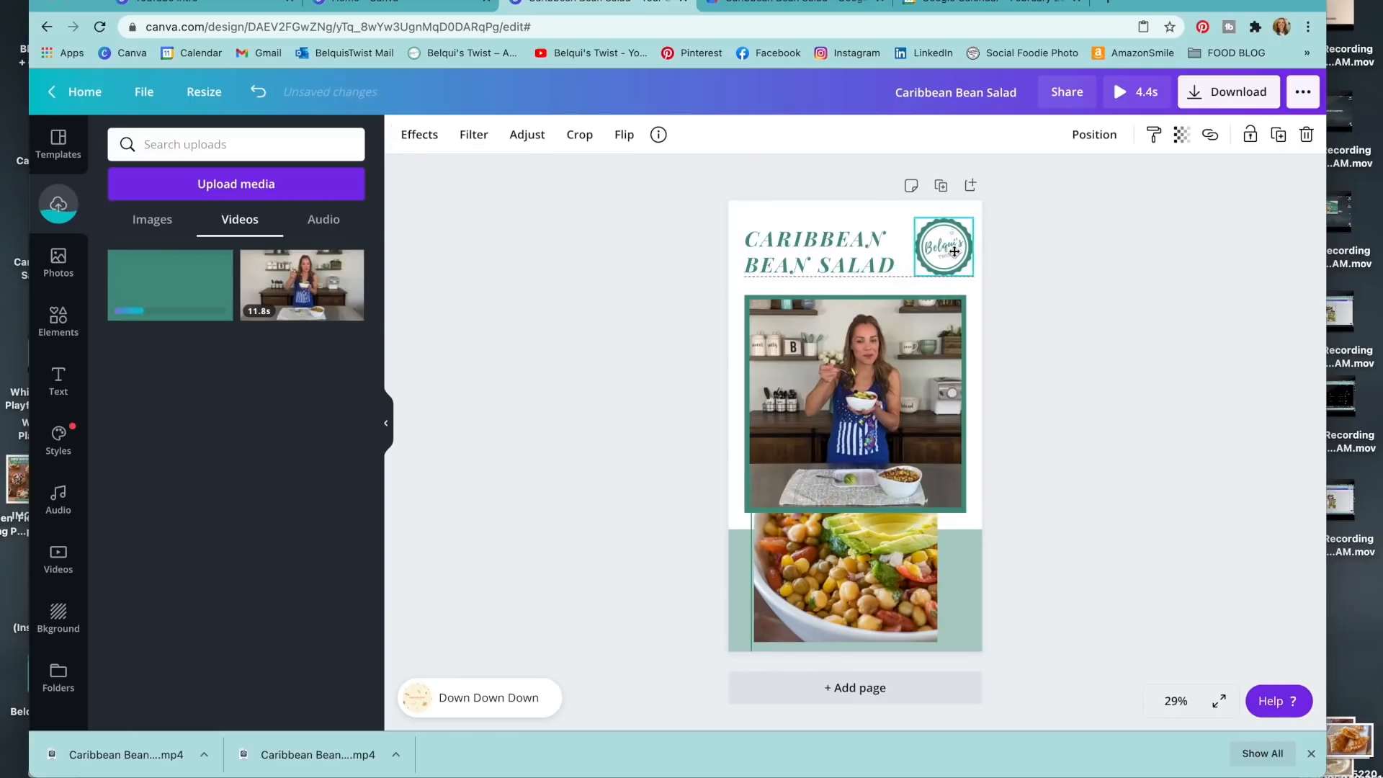
click(951, 250)
click(1148, 417)
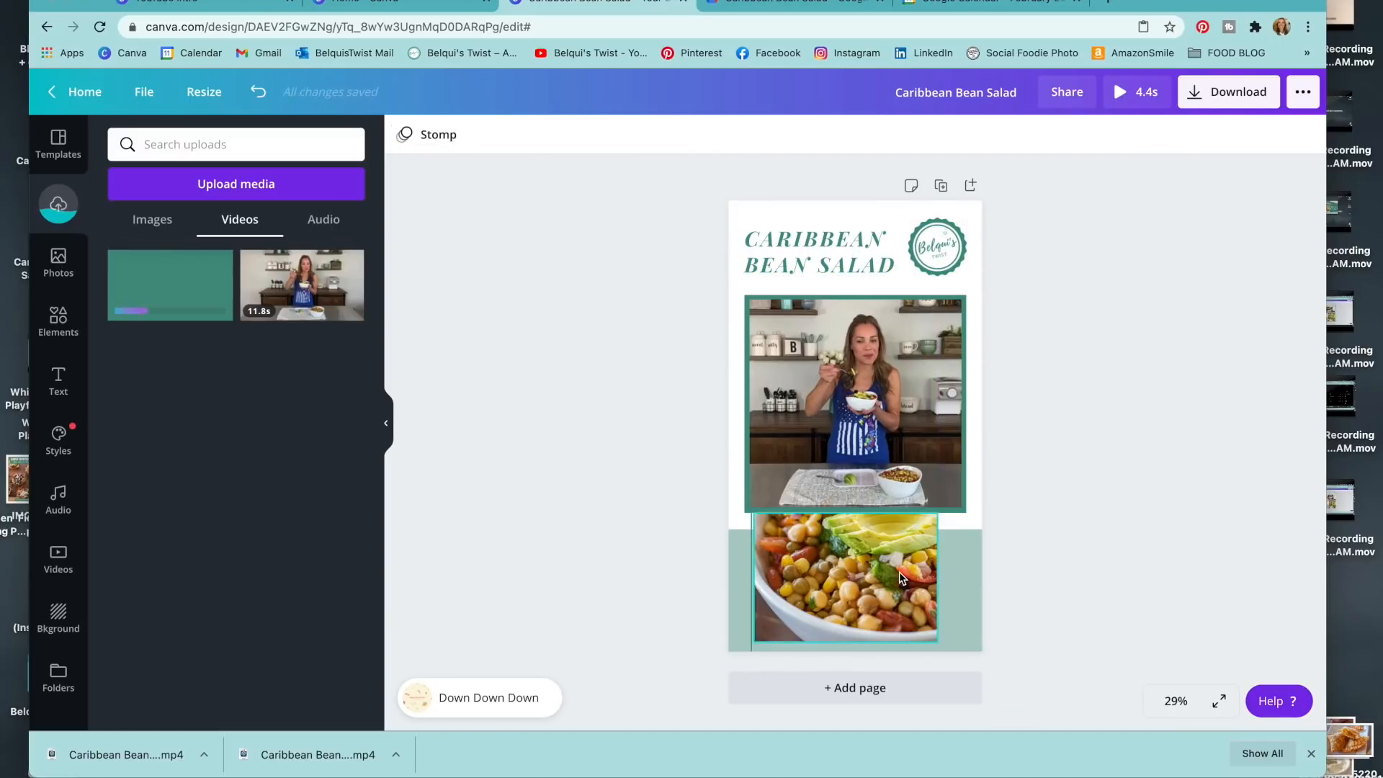
Crop the salad photo's upper edge slightly and raise the framed video closer to the title
click(889, 520)
drag(847, 532, 847, 522)
click(860, 455)
drag(859, 455, 859, 445)
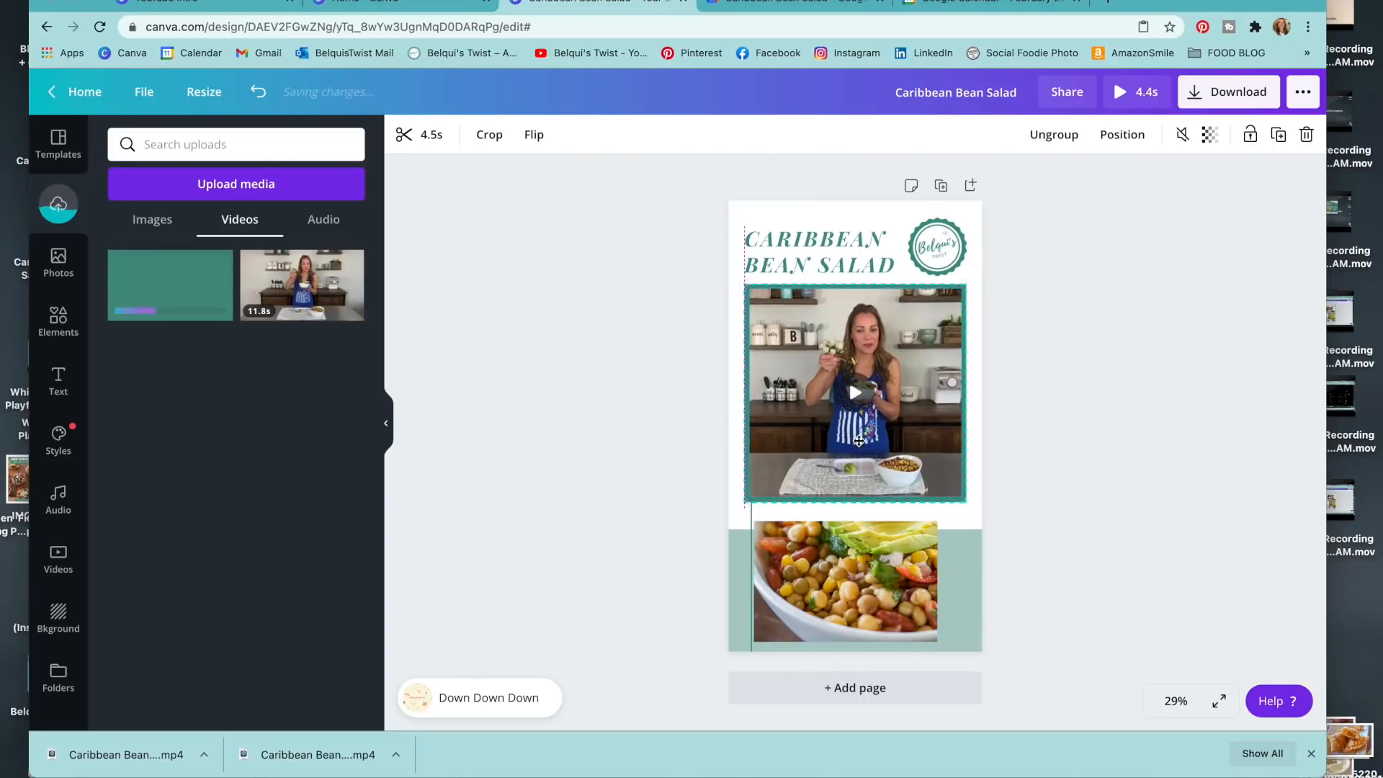
Widen the salad photo on both sides to match the width of the framed video
click(930, 597)
drag(935, 584, 966, 585)
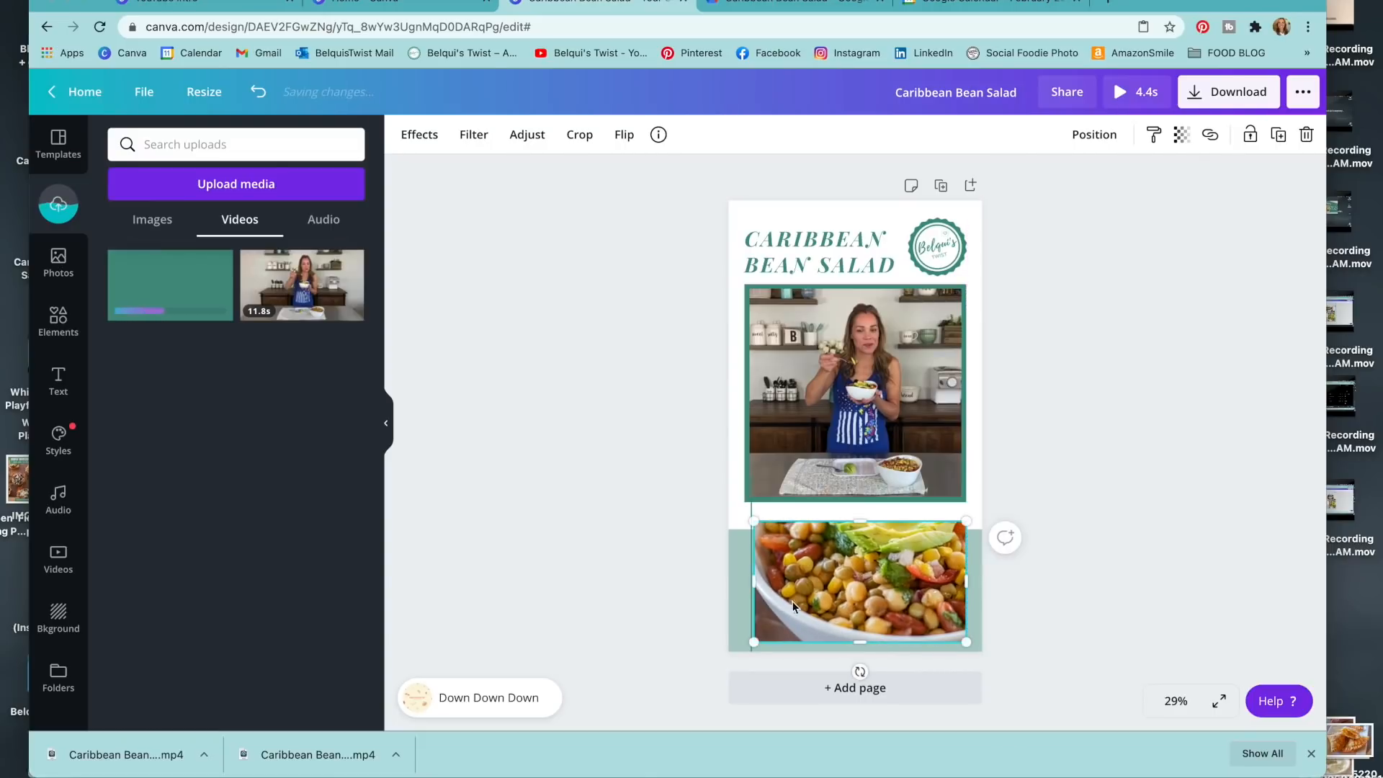
drag(753, 584, 749, 584)
click(1069, 582)
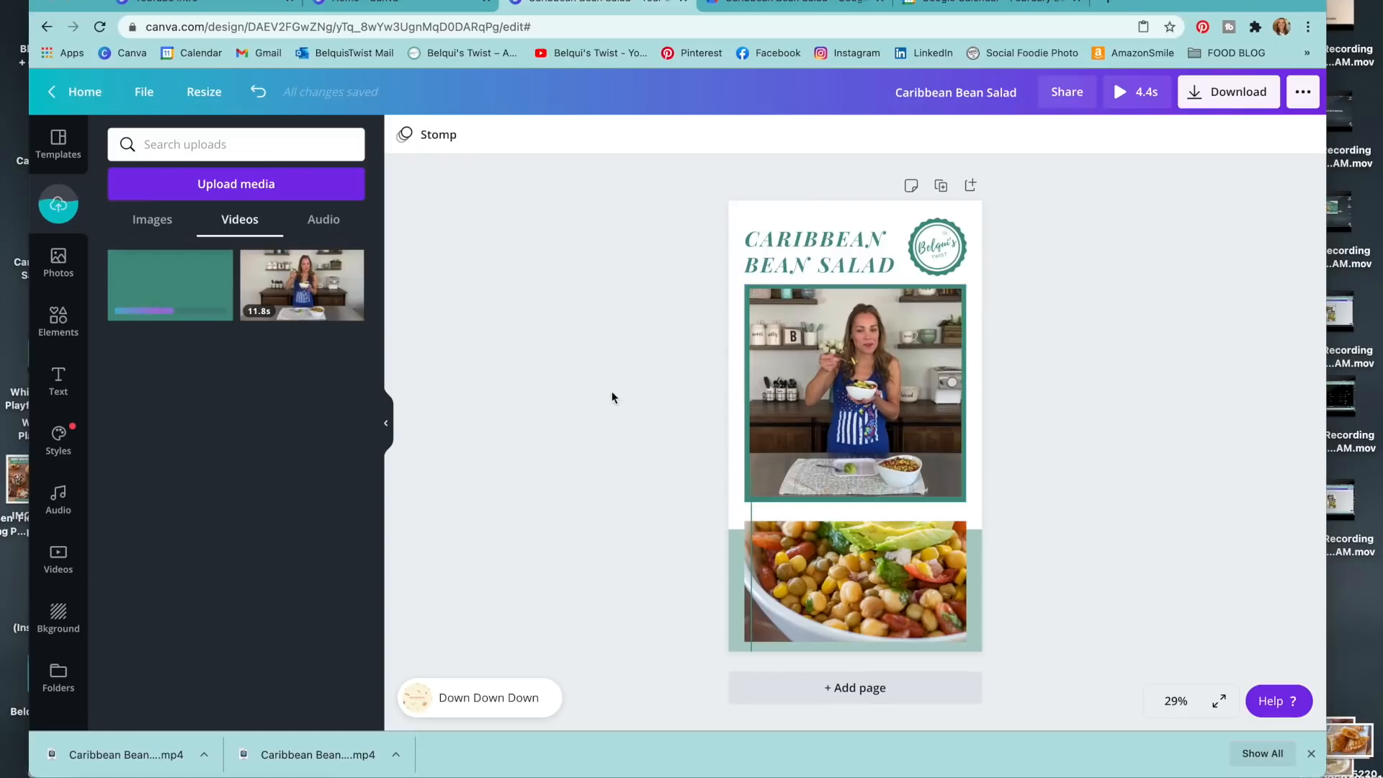
Switch to Google Drive and download IMG_2778.jpg from the Caribbean Bean Salad folder
click(788, 5)
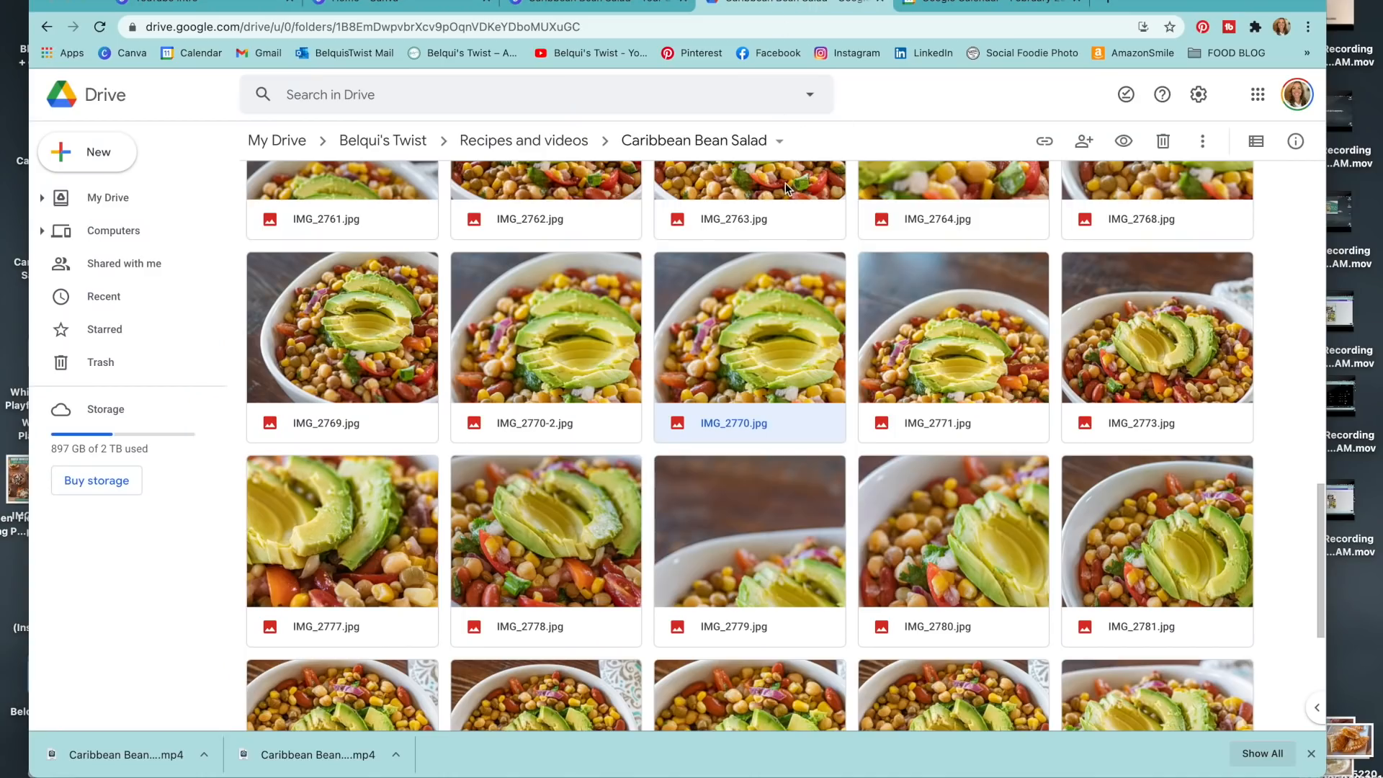
scroll(840, 398, down, 3)
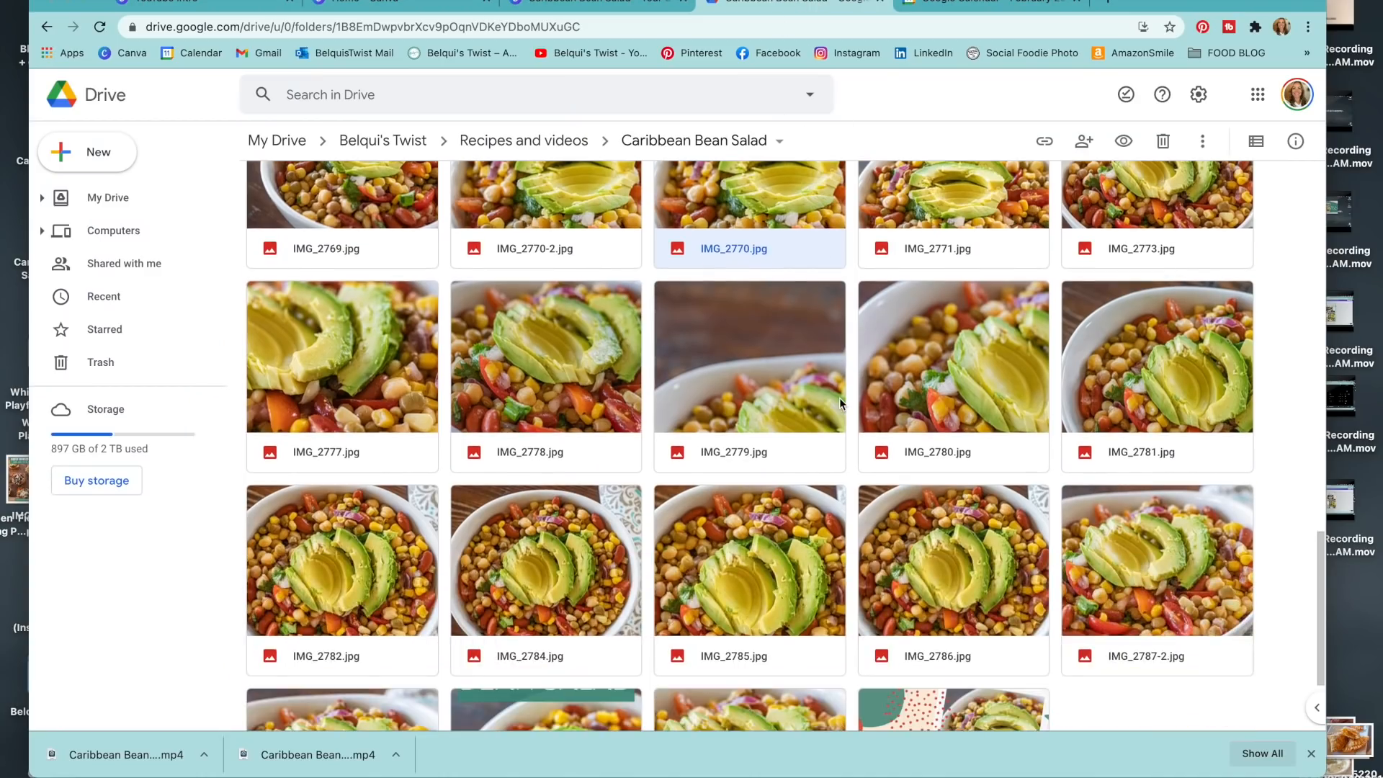
double_click(491, 385)
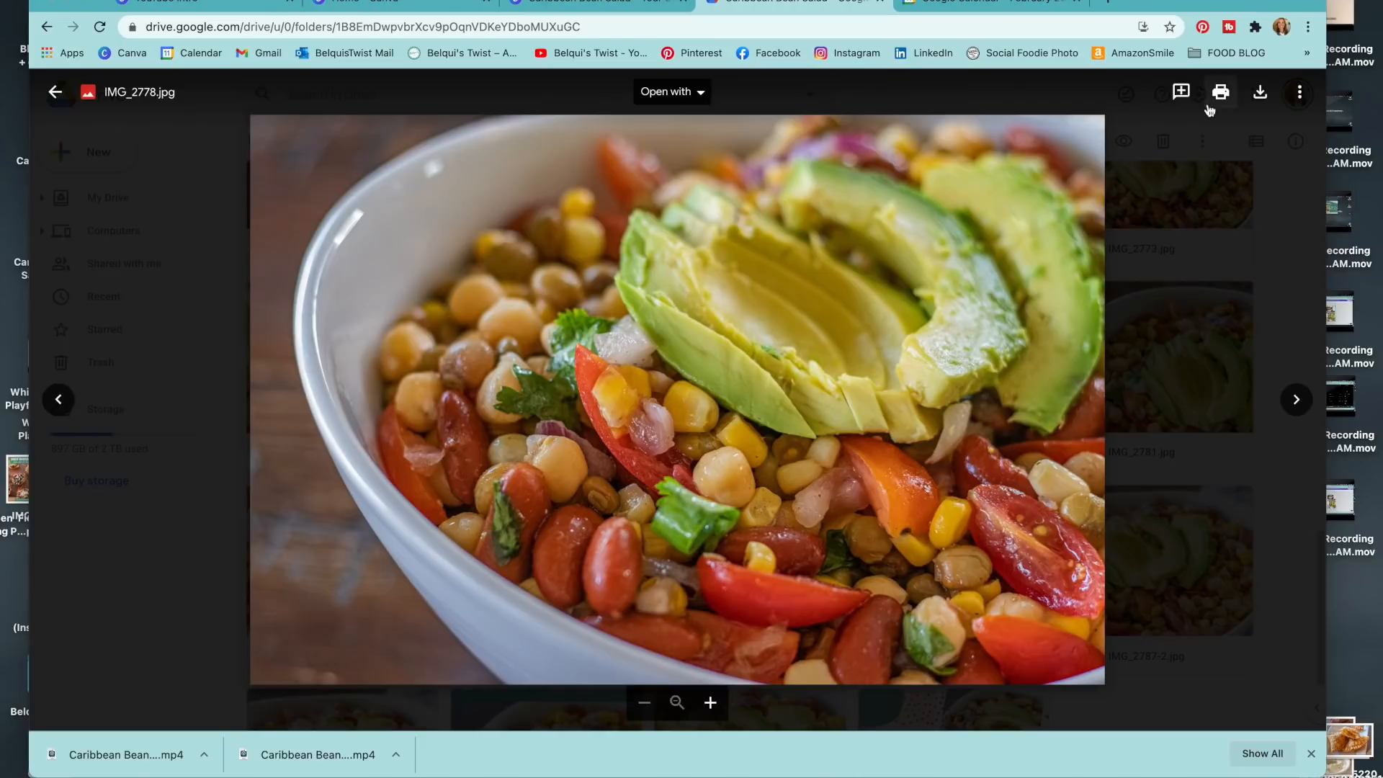
click(1260, 92)
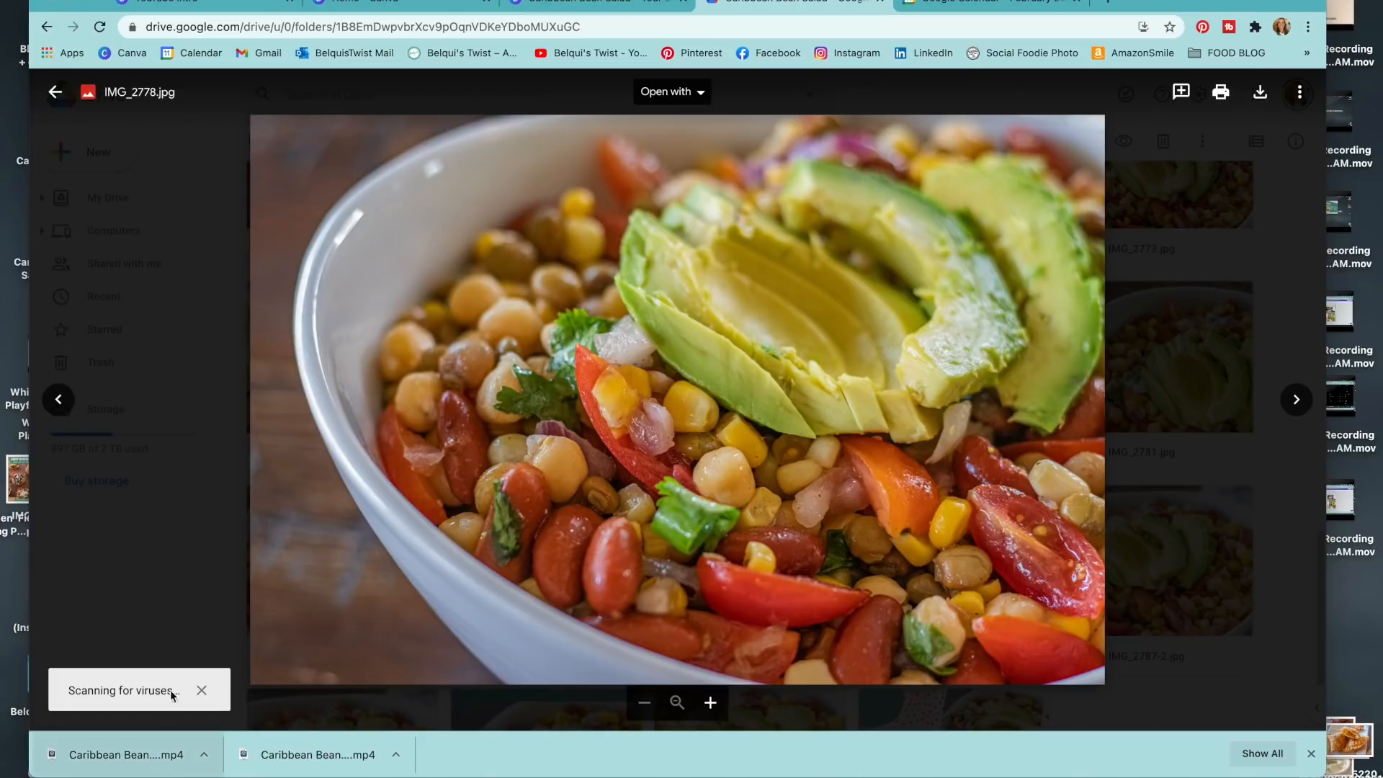
Upload the downloaded IMG_2778.jpg to Canva via the desktop and replace the lower salad photo with it
drag(151, 2, 376, 2)
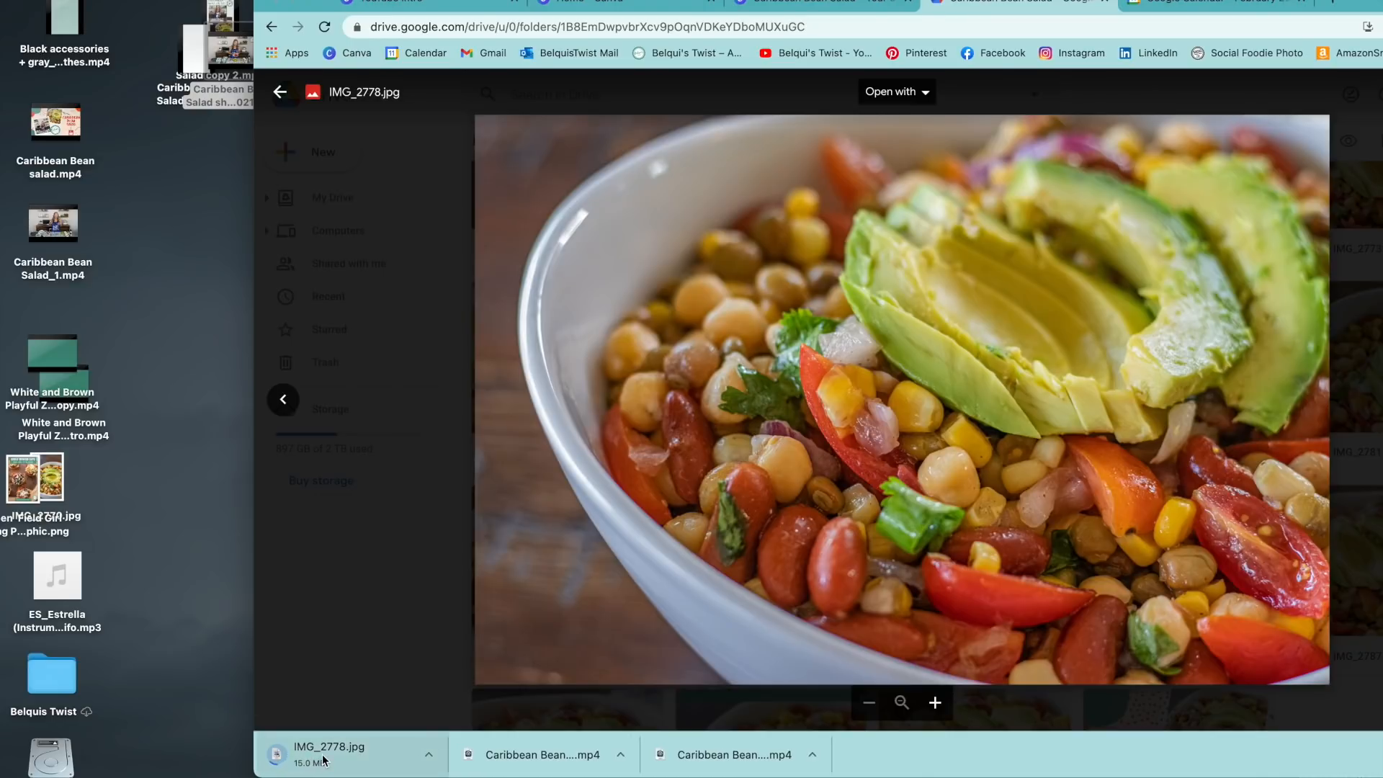
drag(303, 762, 164, 558)
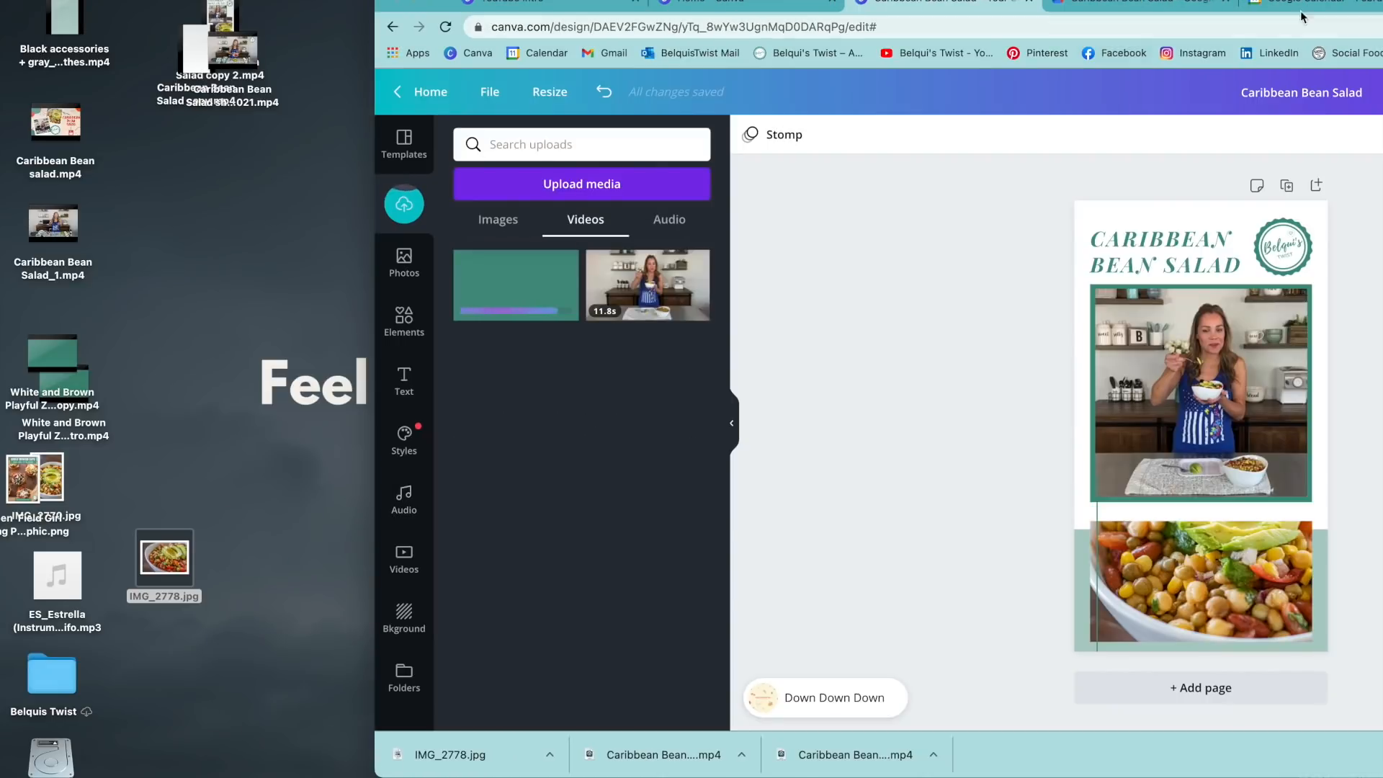
drag(1303, 16, 1010, 16)
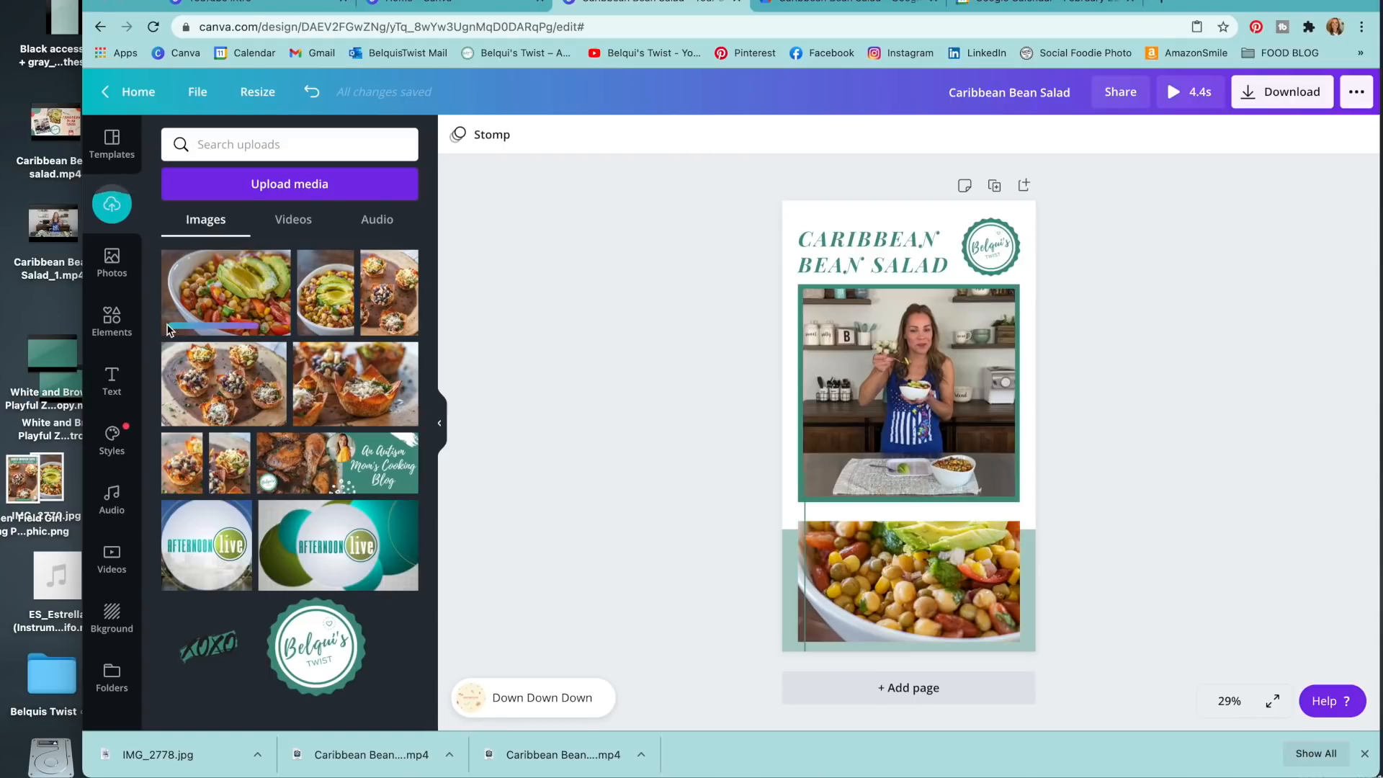
drag(189, 296, 899, 595)
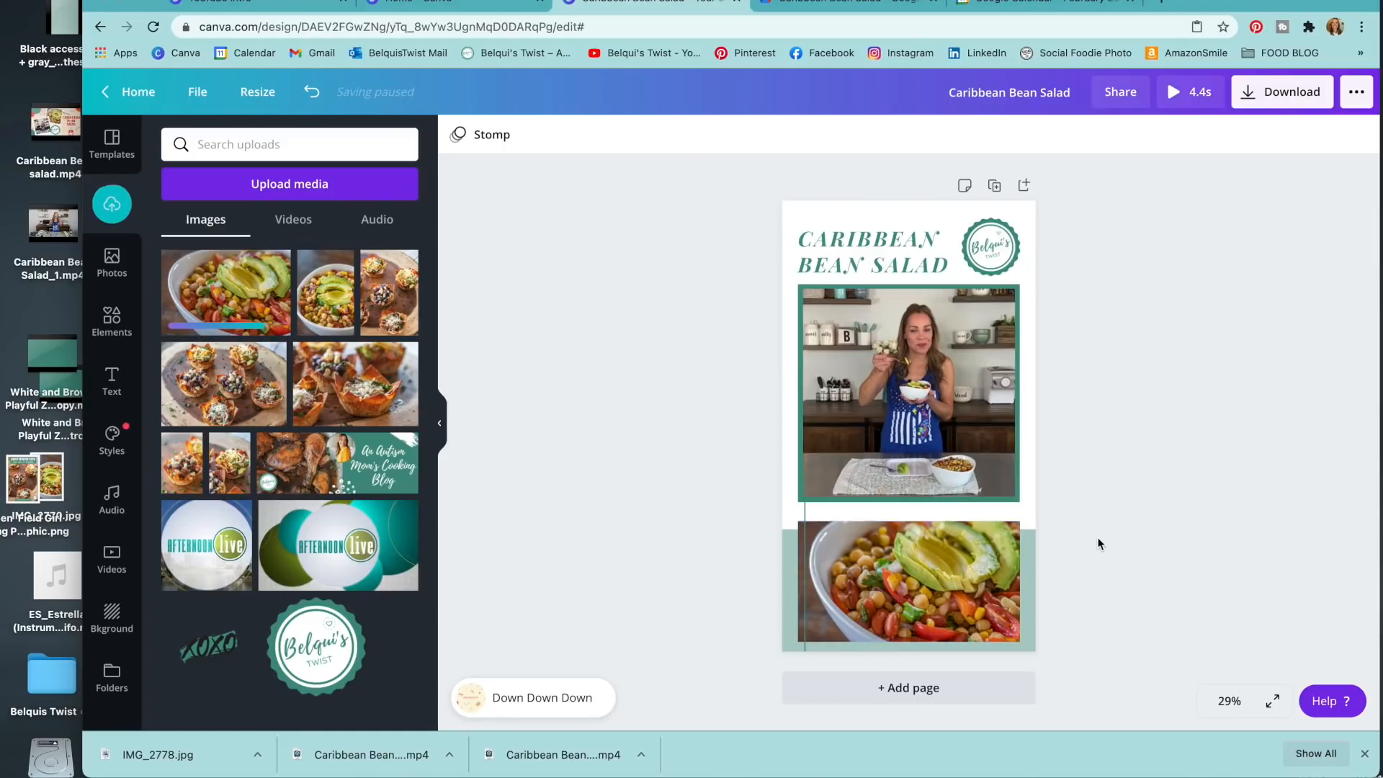
Extend the new salad photo's upper edge to meet the lower edge of the framed video
click(955, 561)
drag(910, 522, 910, 503)
click(917, 402)
click(1222, 320)
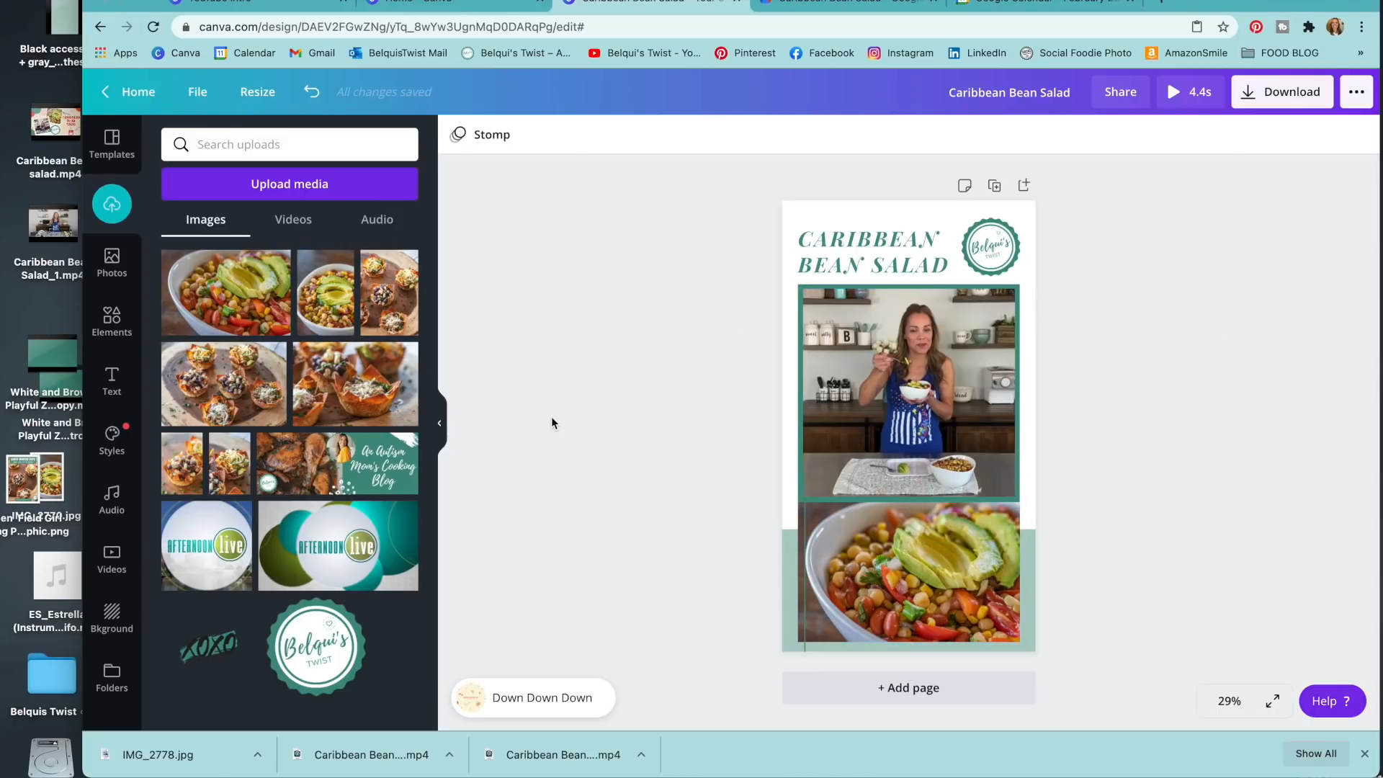
Delete the thin vertical line crossing the salad photo and raise the title slightly
click(804, 559)
click(677, 538)
drag(880, 264, 880, 259)
click(1235, 302)
Remove the Down Down Down music track and replace the framed video with the uploaded 44.0s video
click(289, 220)
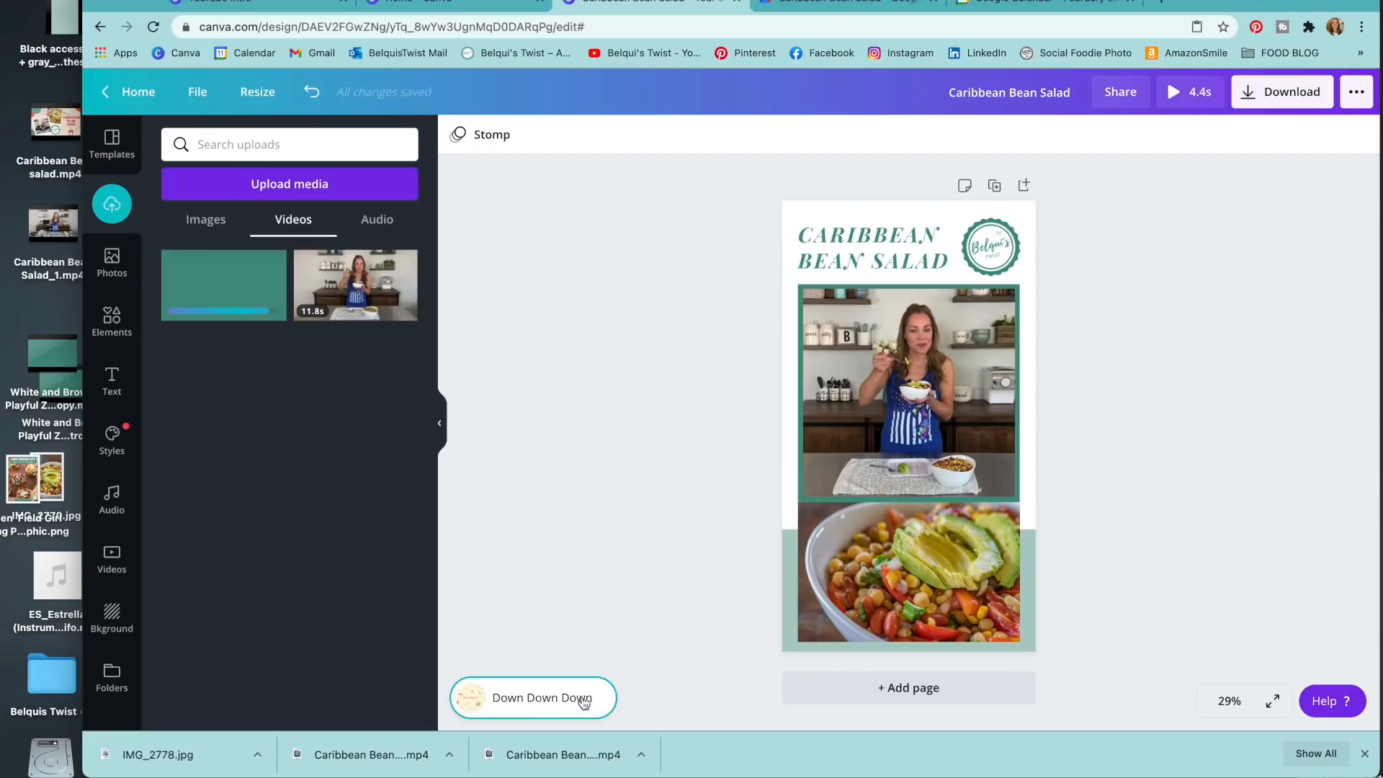
click(572, 704)
key(BackSpace)
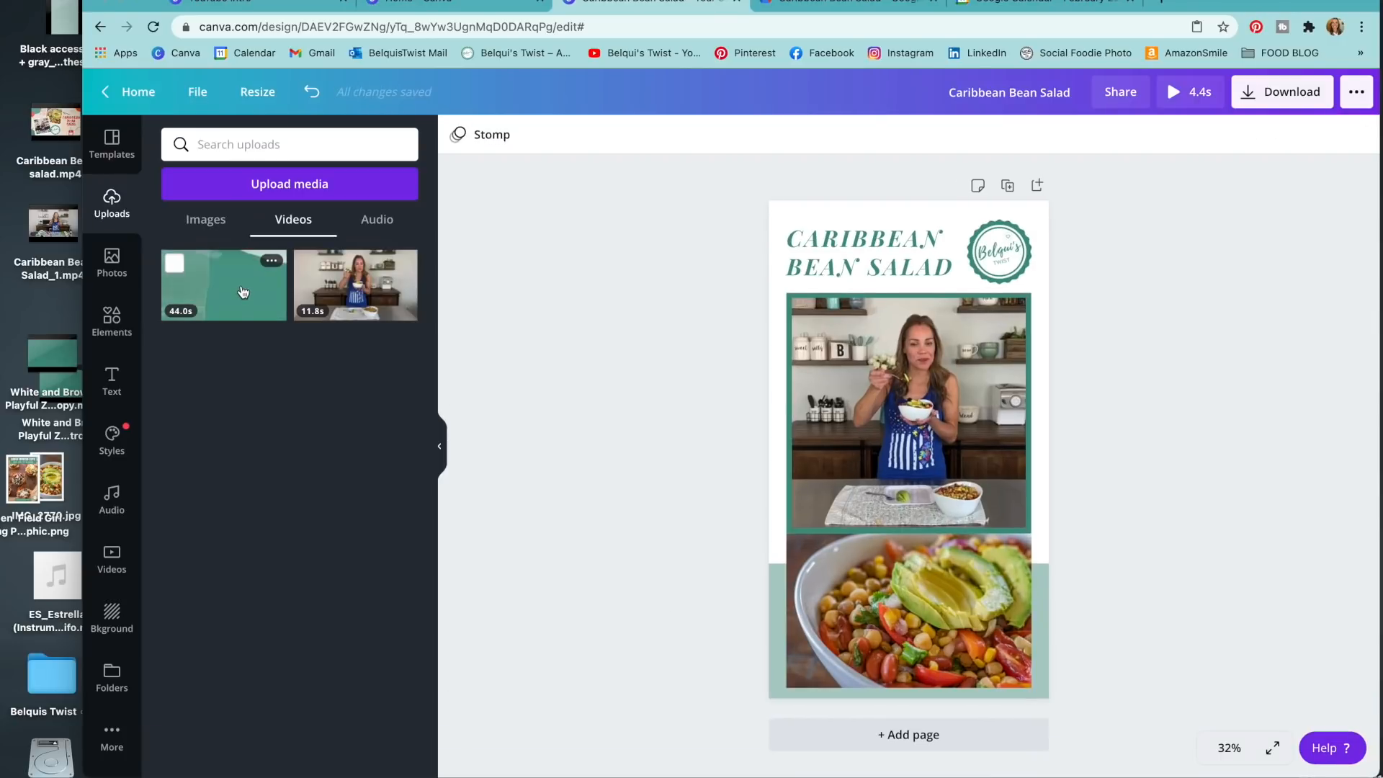
drag(243, 292, 886, 407)
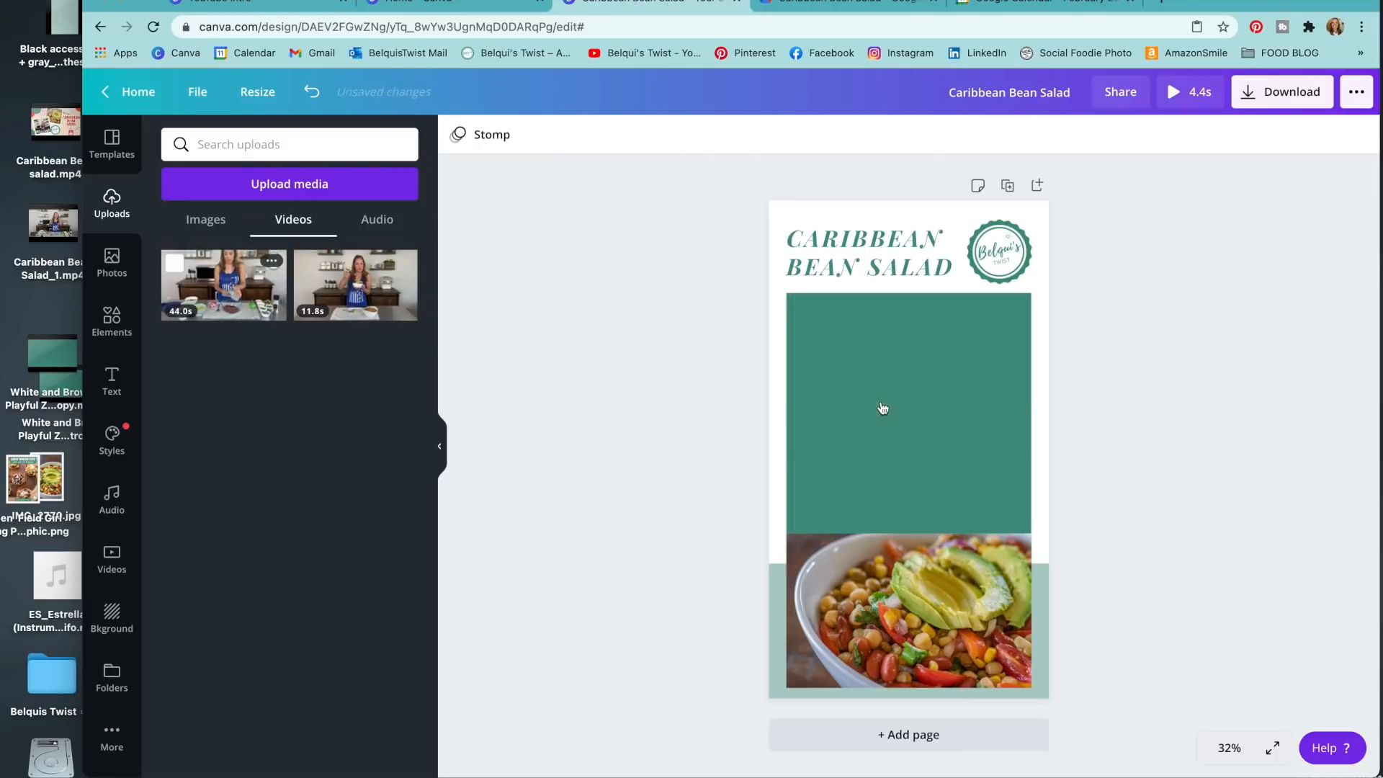
click(937, 415)
double_click(937, 415)
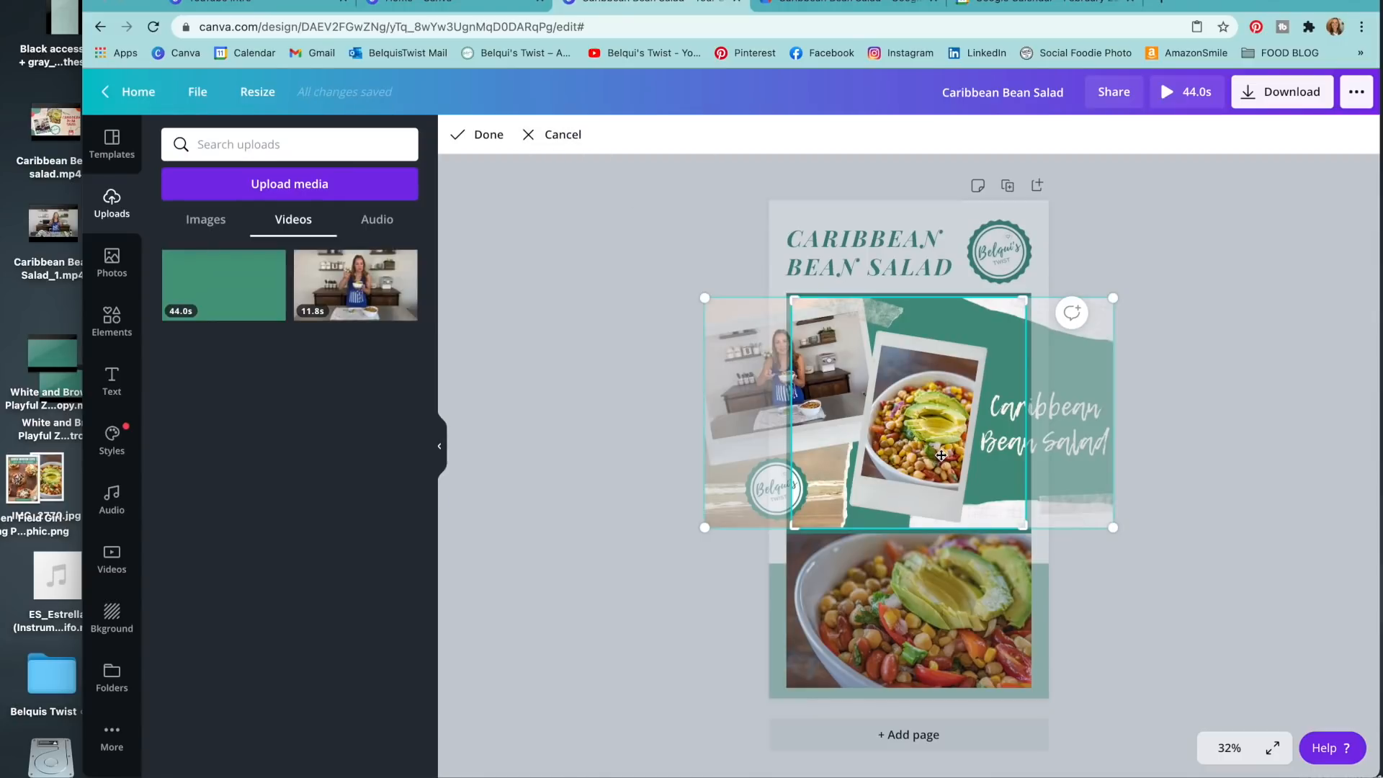
click(615, 244)
click(886, 386)
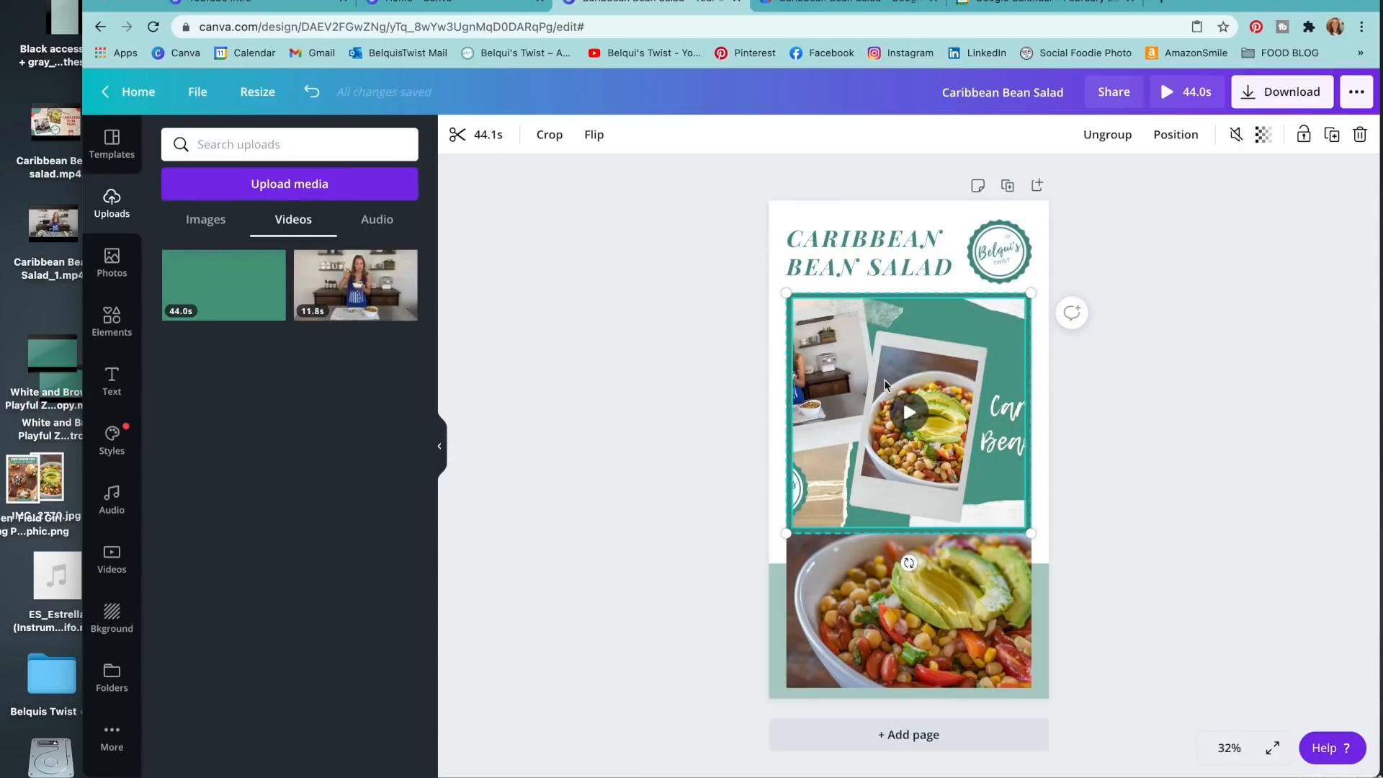
click(549, 137)
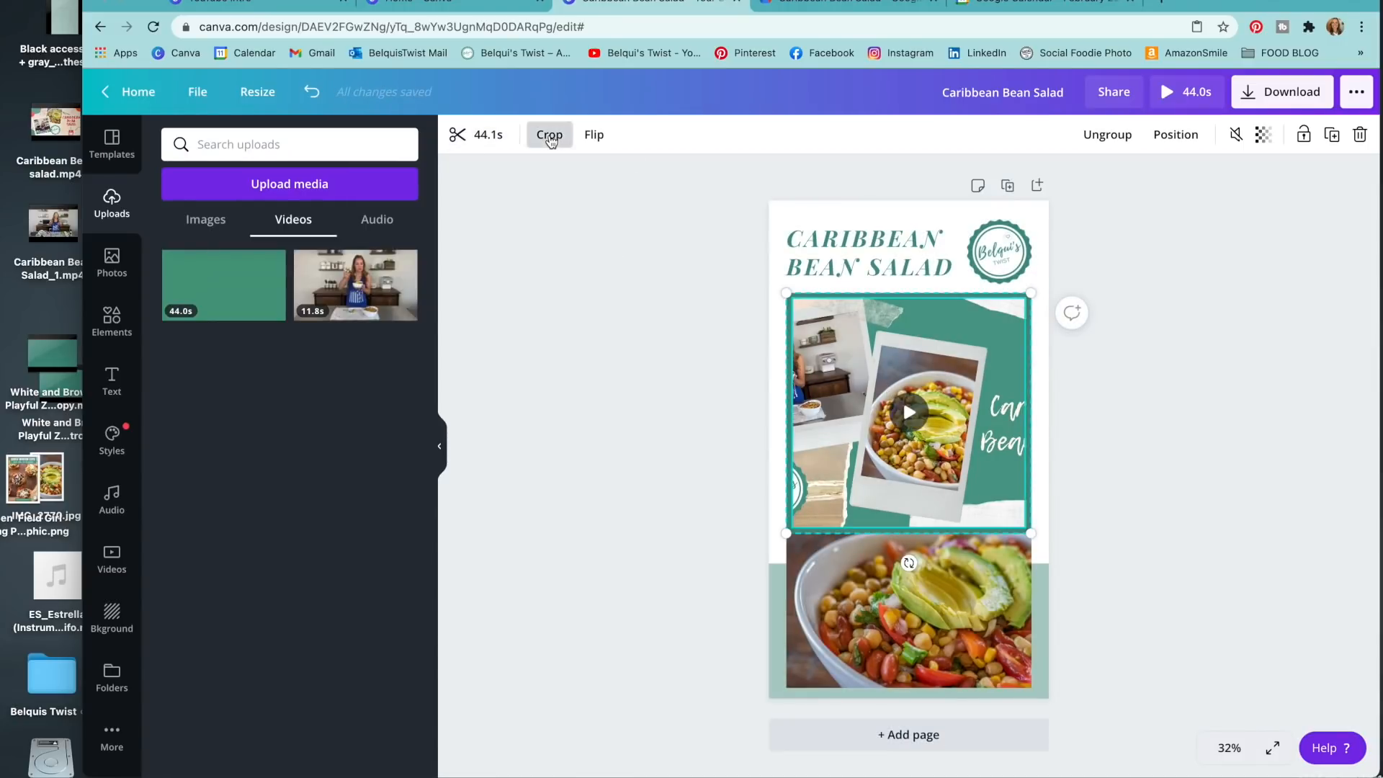
click(595, 272)
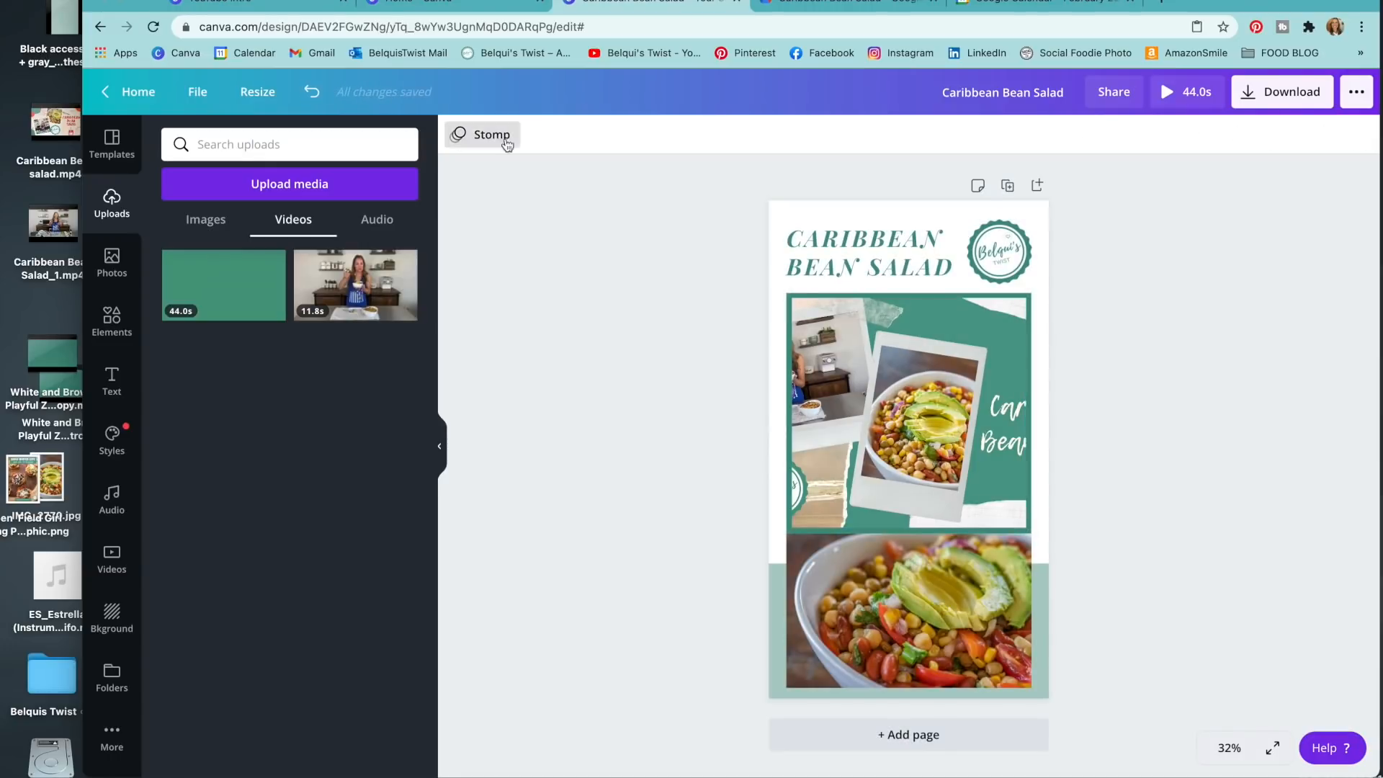
Trim the framed video at its start and end to a length of 33.8 seconds
click(911, 389)
click(477, 132)
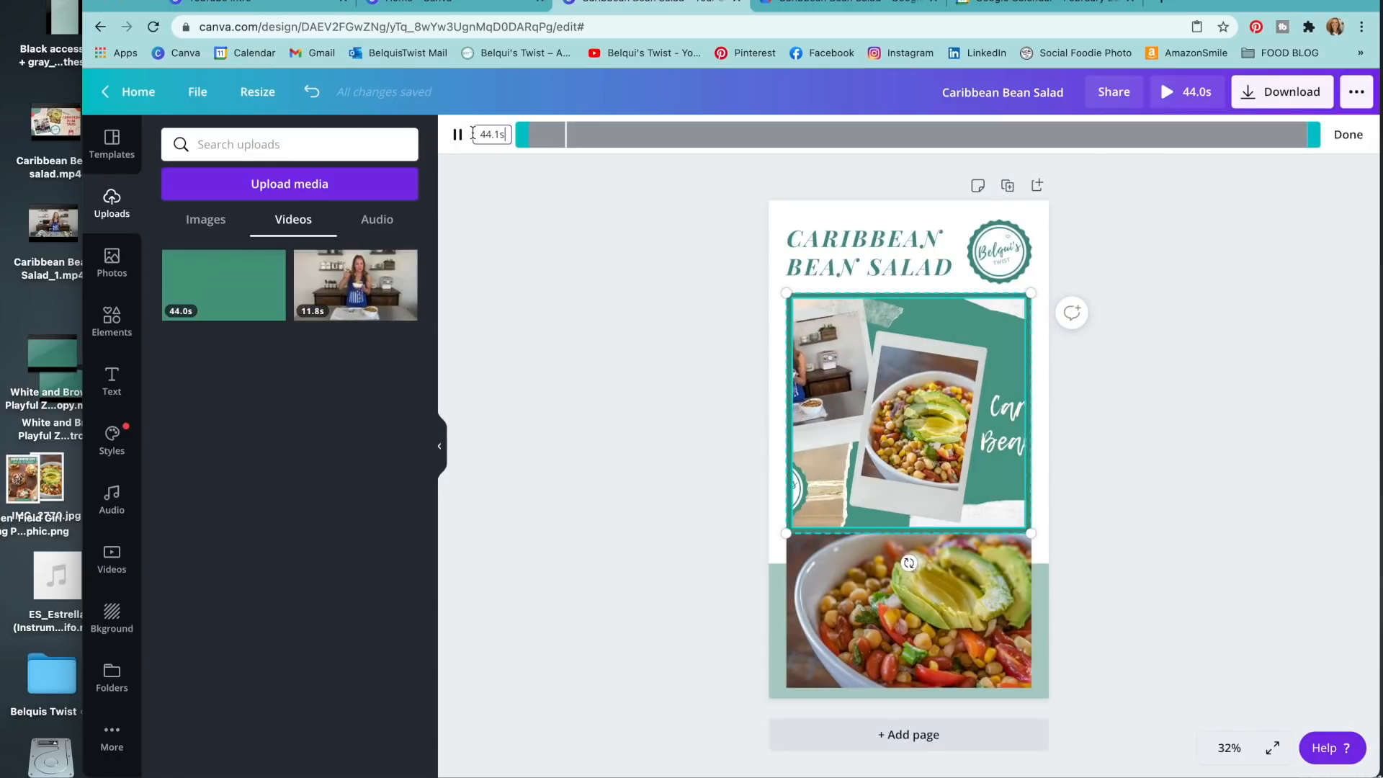
drag(525, 136, 600, 135)
drag(1314, 135, 1221, 138)
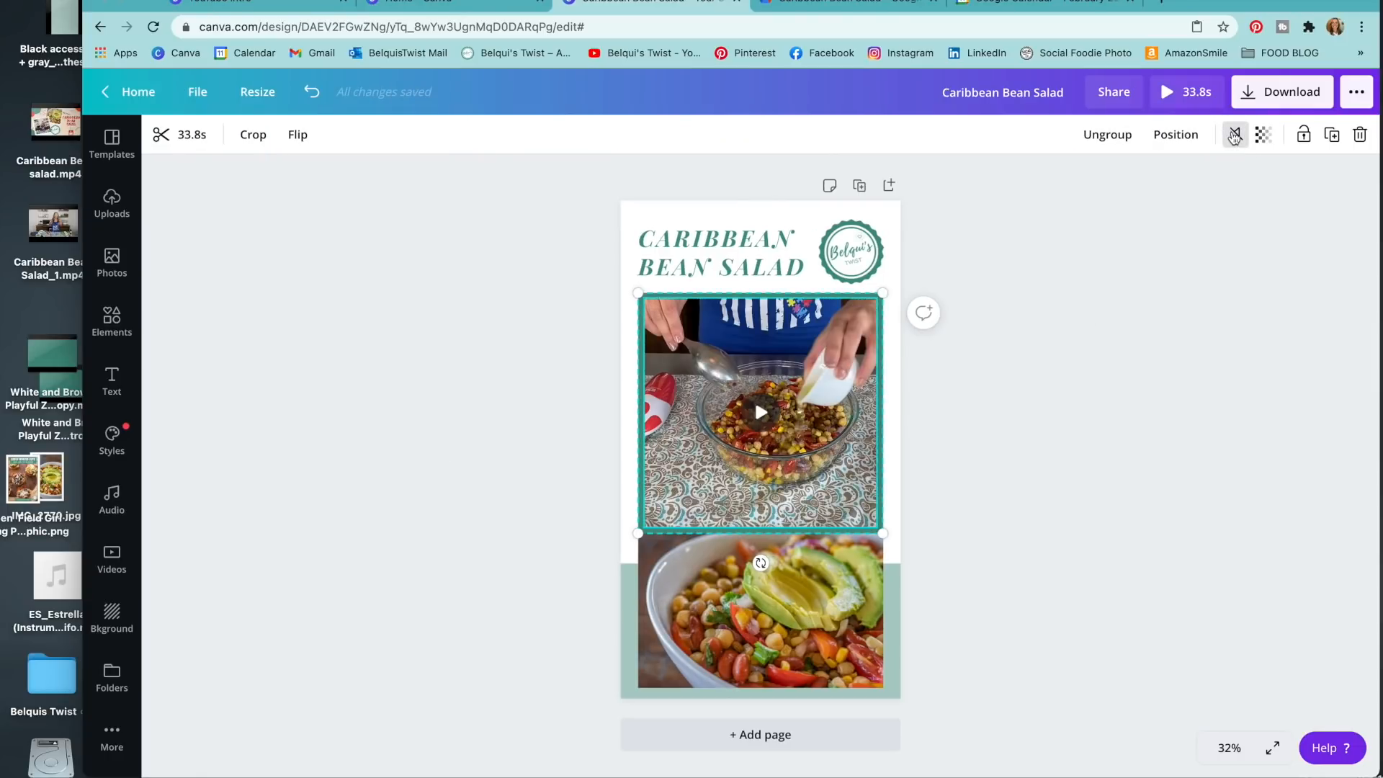
Unmute the audio of the framed video
click(1234, 136)
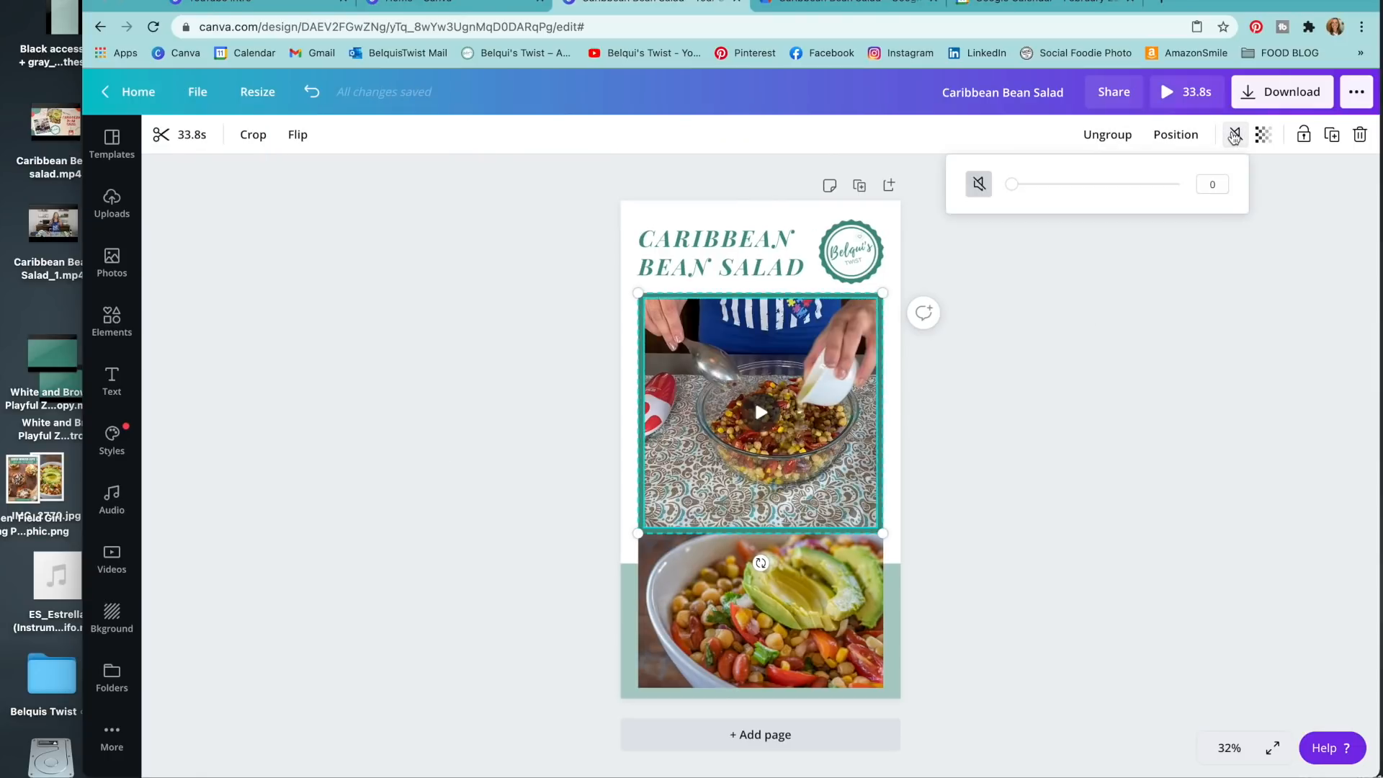
click(979, 183)
click(1056, 363)
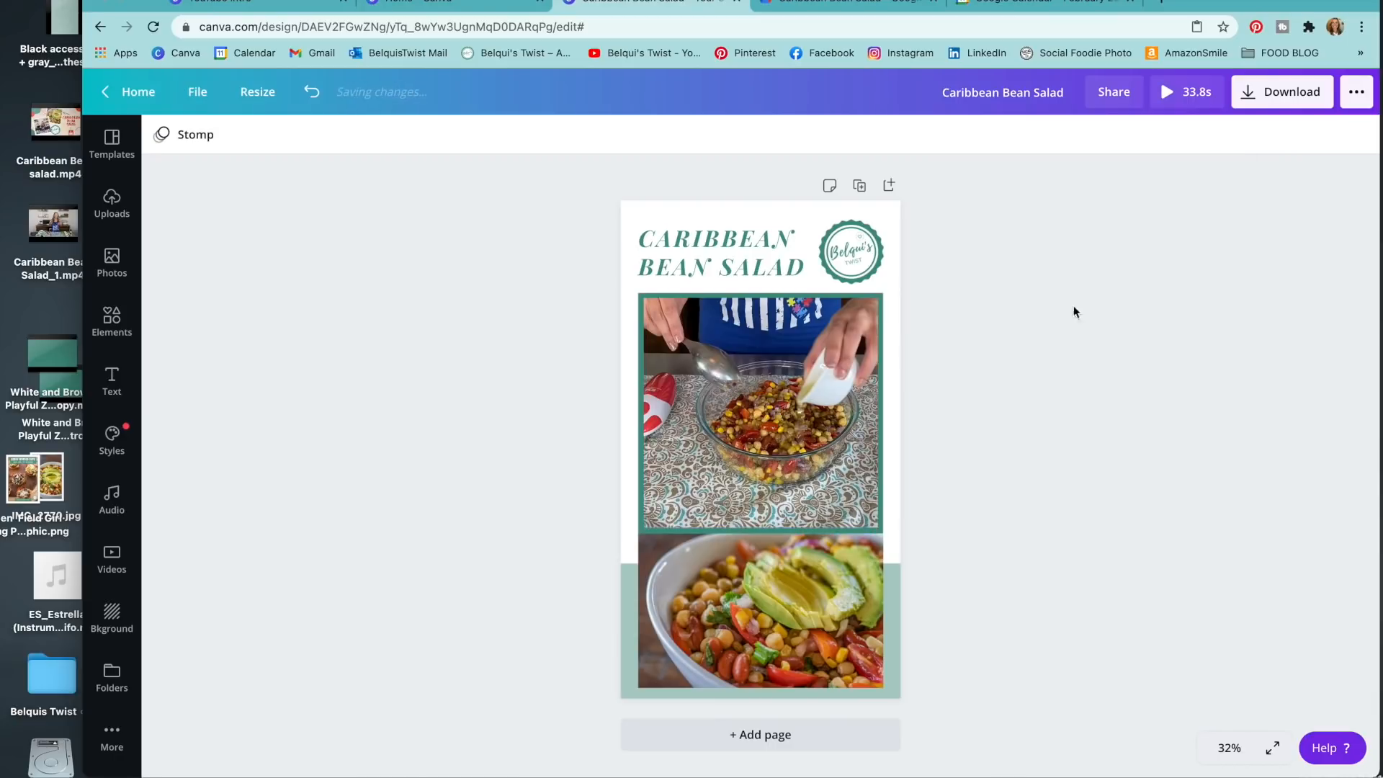
Preview the animated page and download the design as an MP4 video
click(1174, 93)
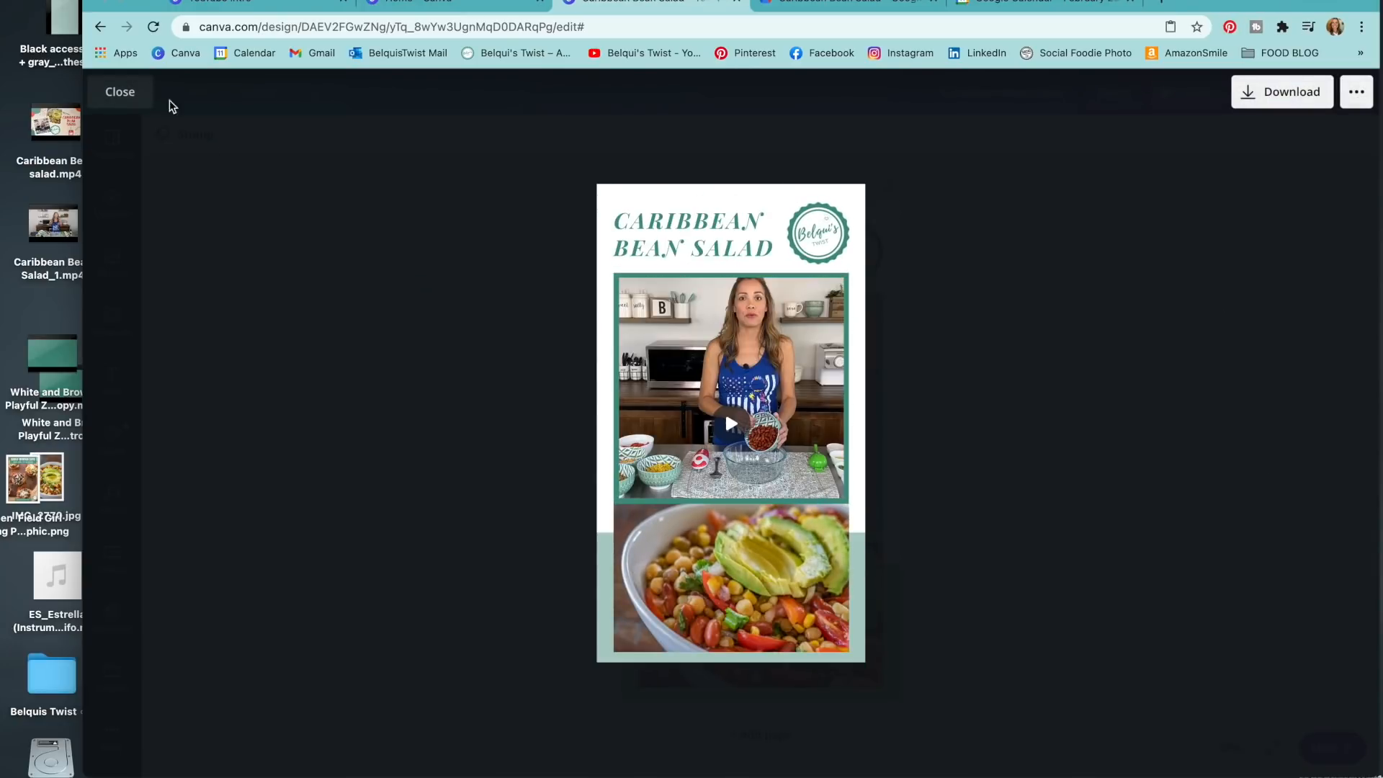
click(123, 92)
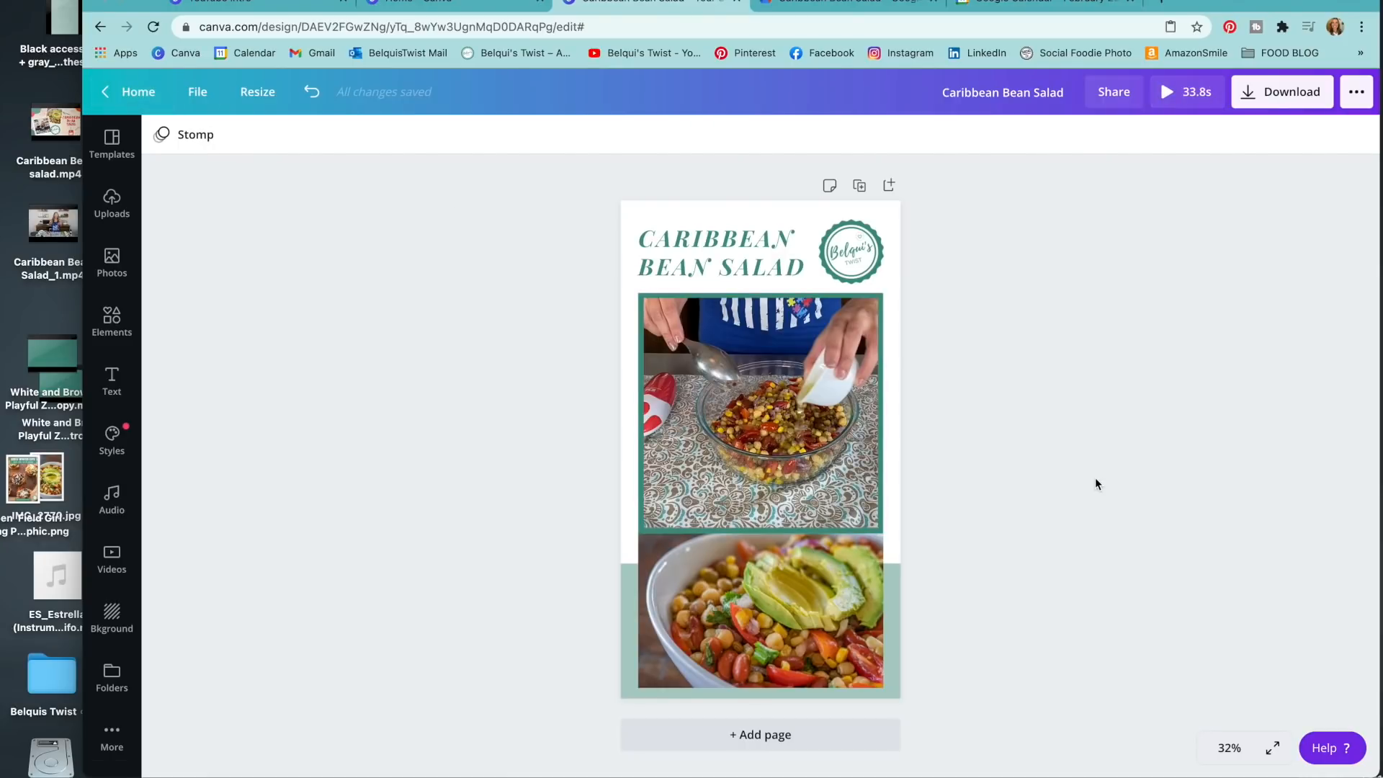
click(1281, 82)
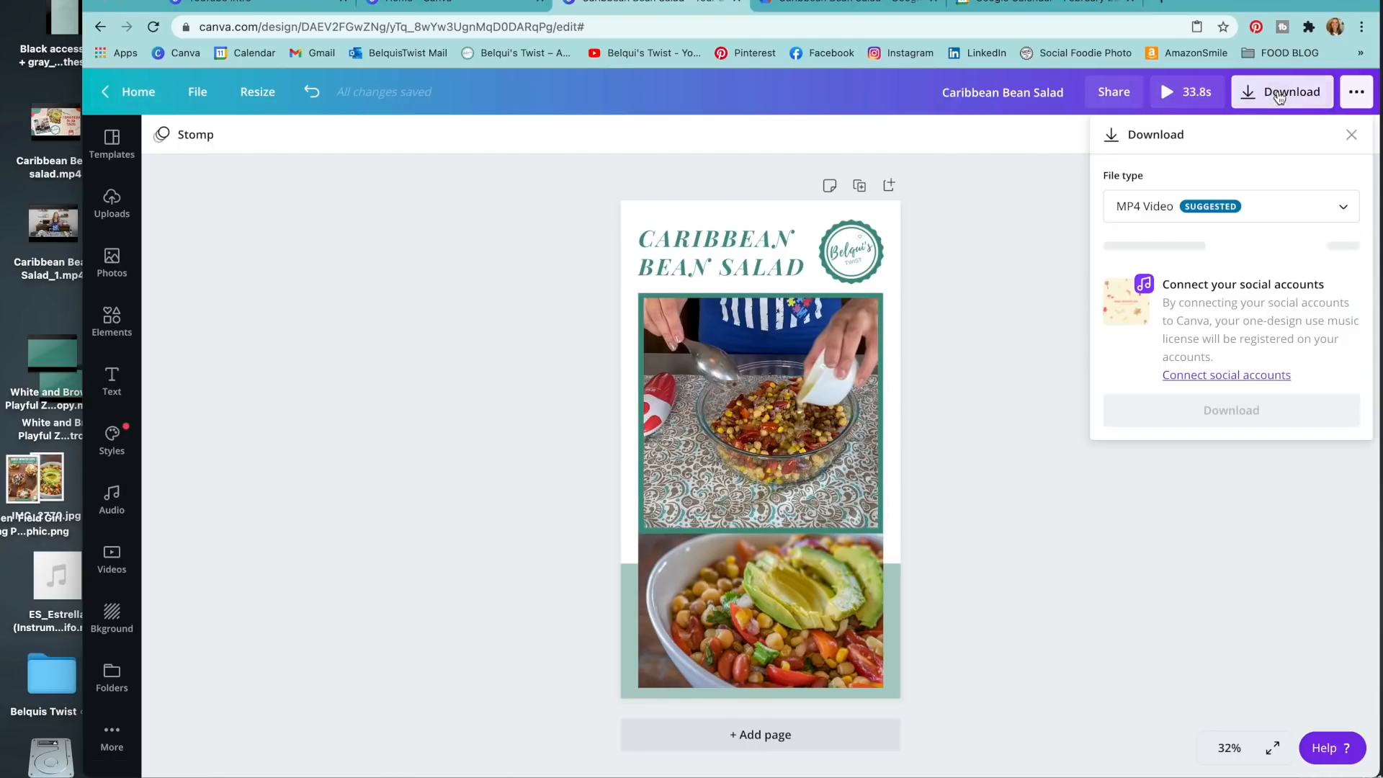
click(1225, 252)
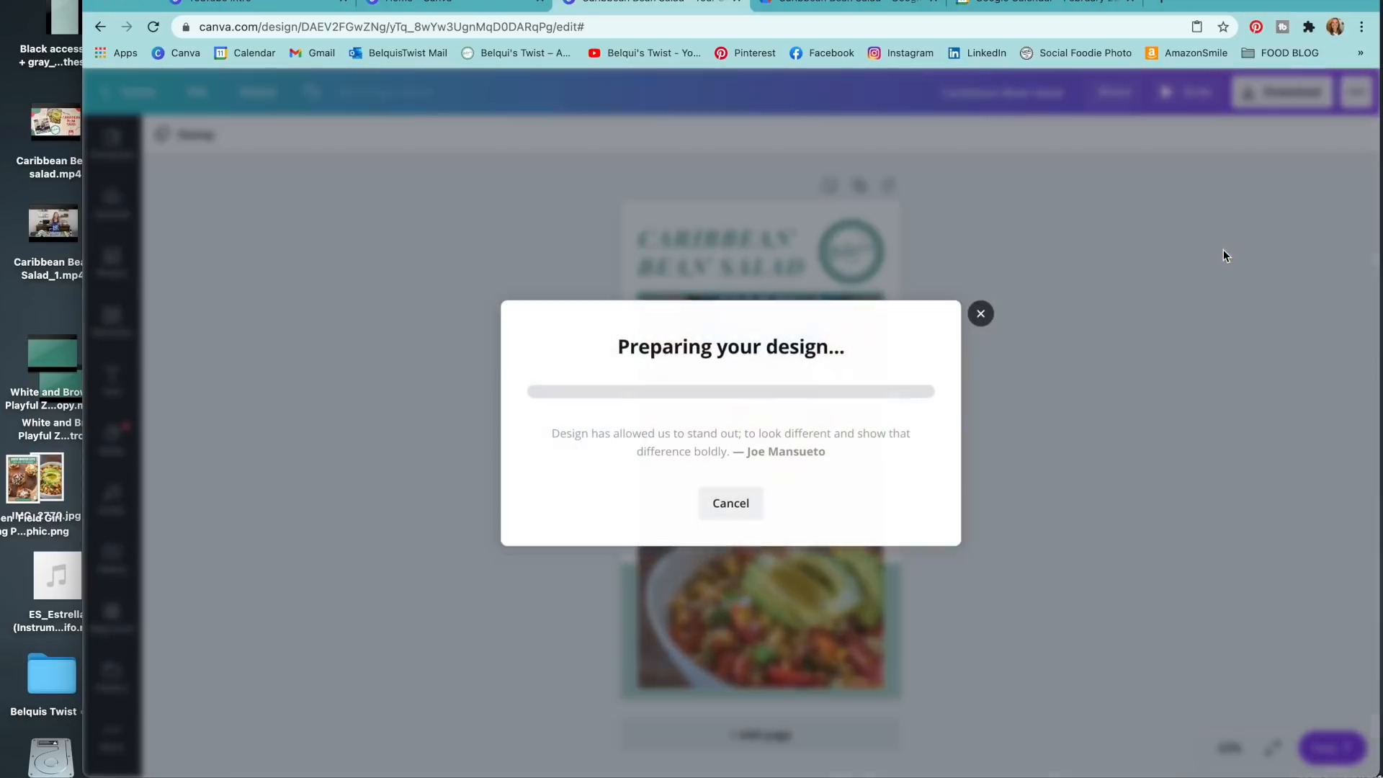